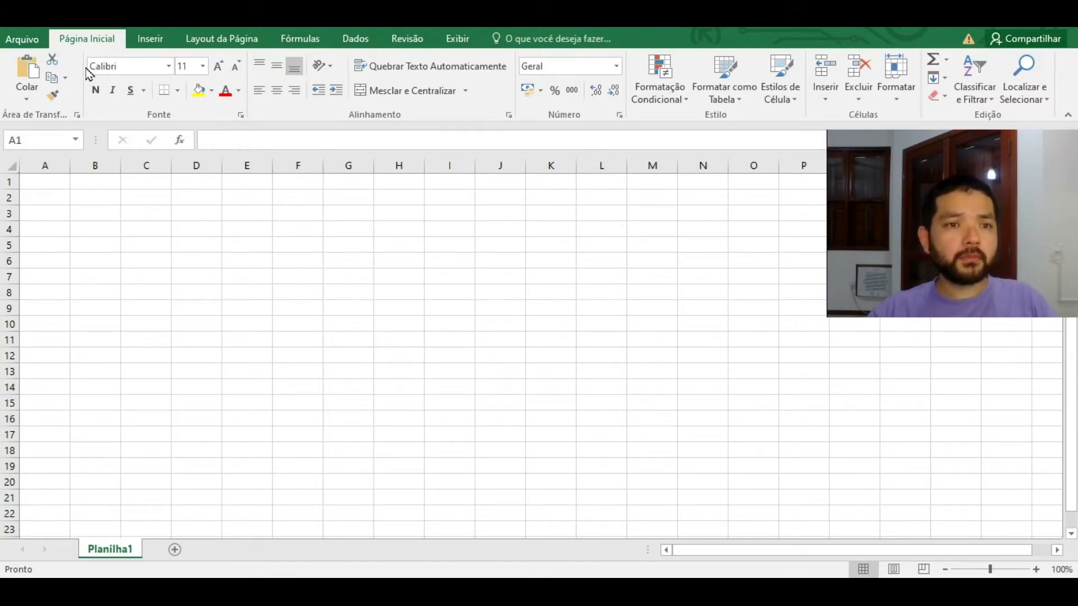
# Step: Open and close the font list and border options without changing anything
pyautogui.click(169, 65)
pyautogui.click(169, 67)
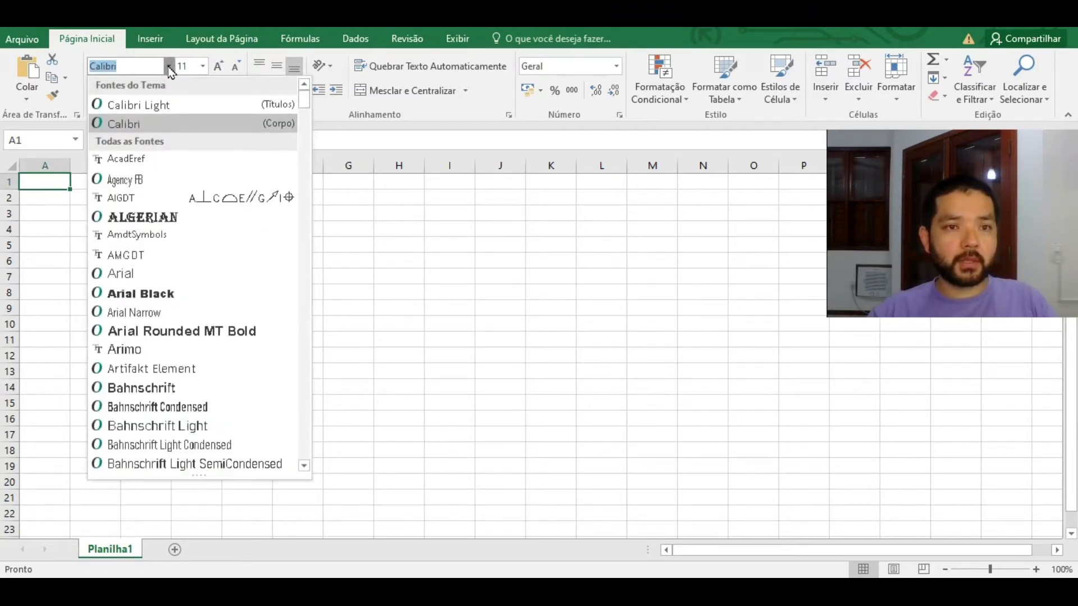
pyautogui.click(168, 66)
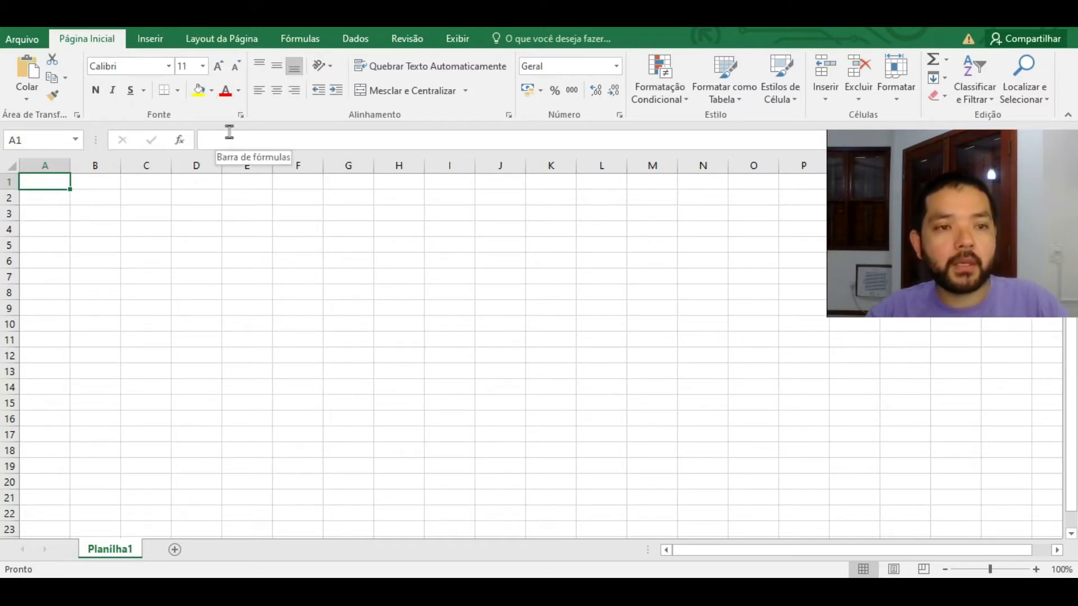
pyautogui.click(177, 92)
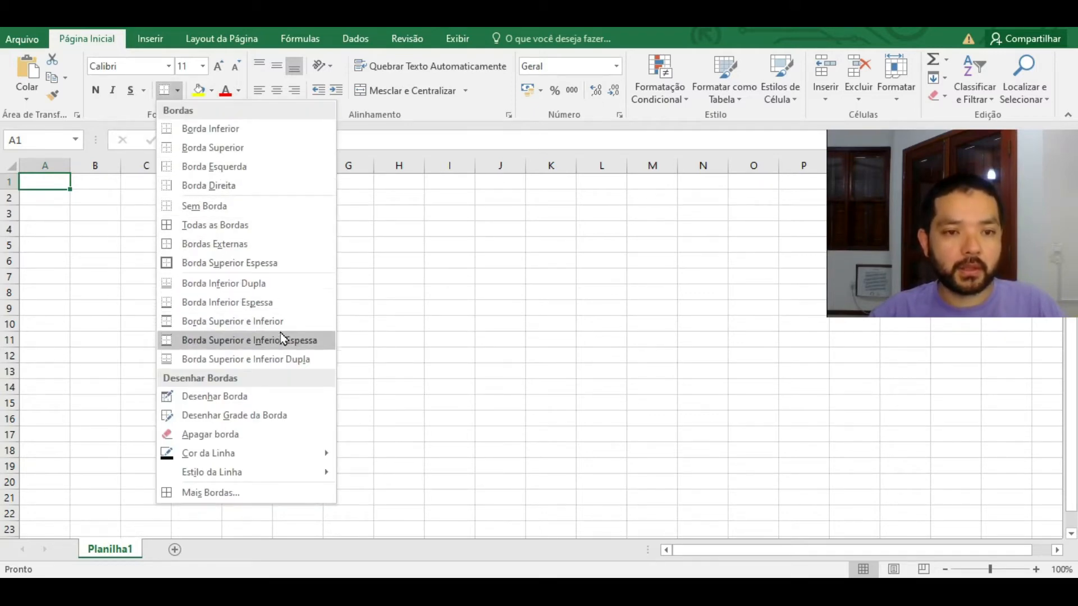
pyautogui.click(126, 219)
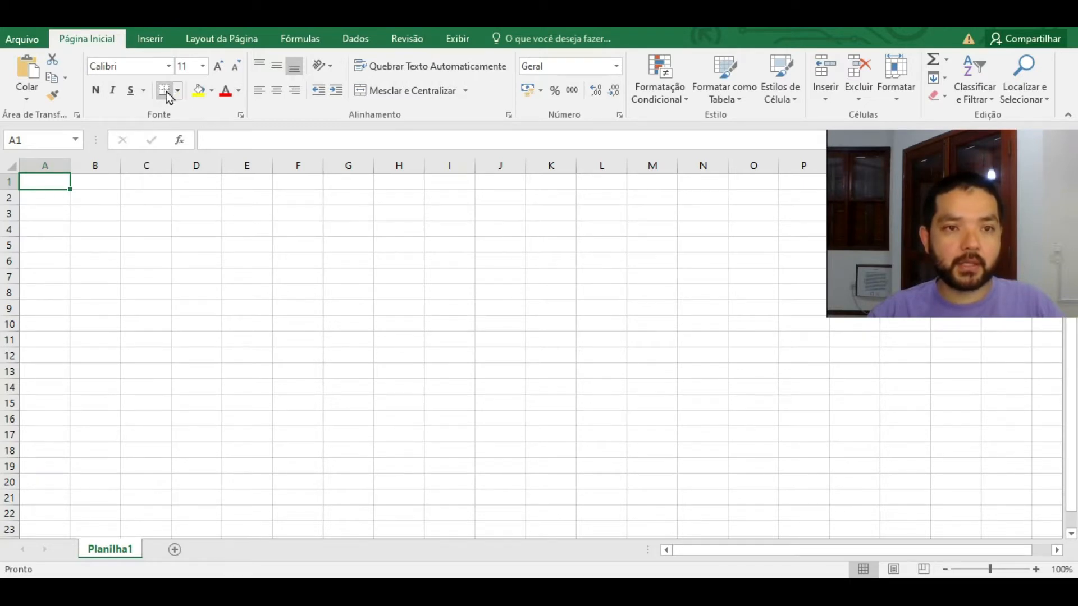
# Step: Enter the heading PONTOS in A2 and point labels A through E below it
pyautogui.click(63, 197)
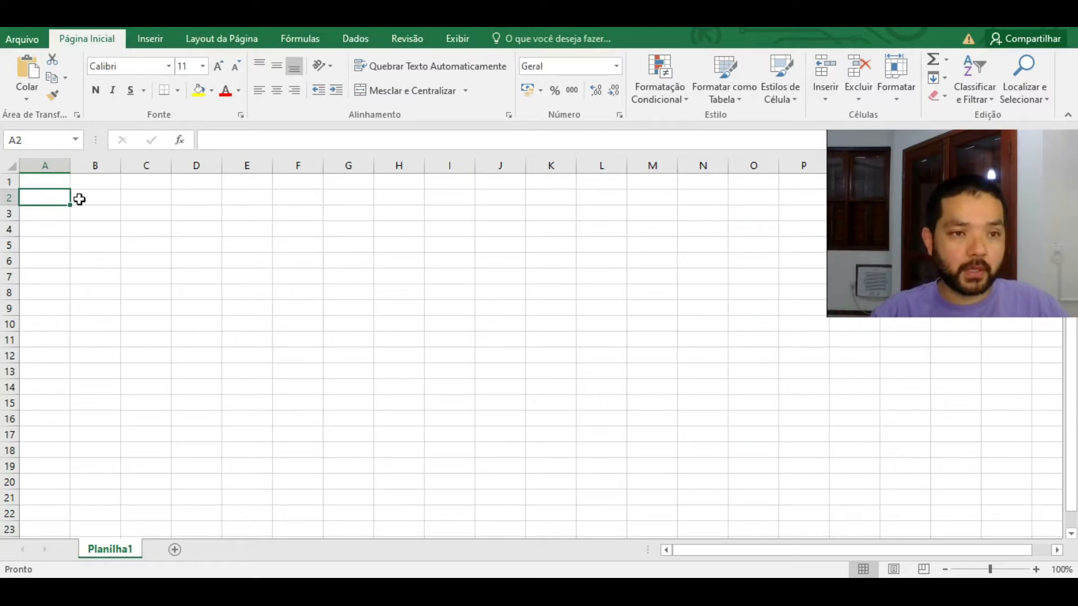
pyautogui.write('PONTOS')
pyautogui.press('Return')
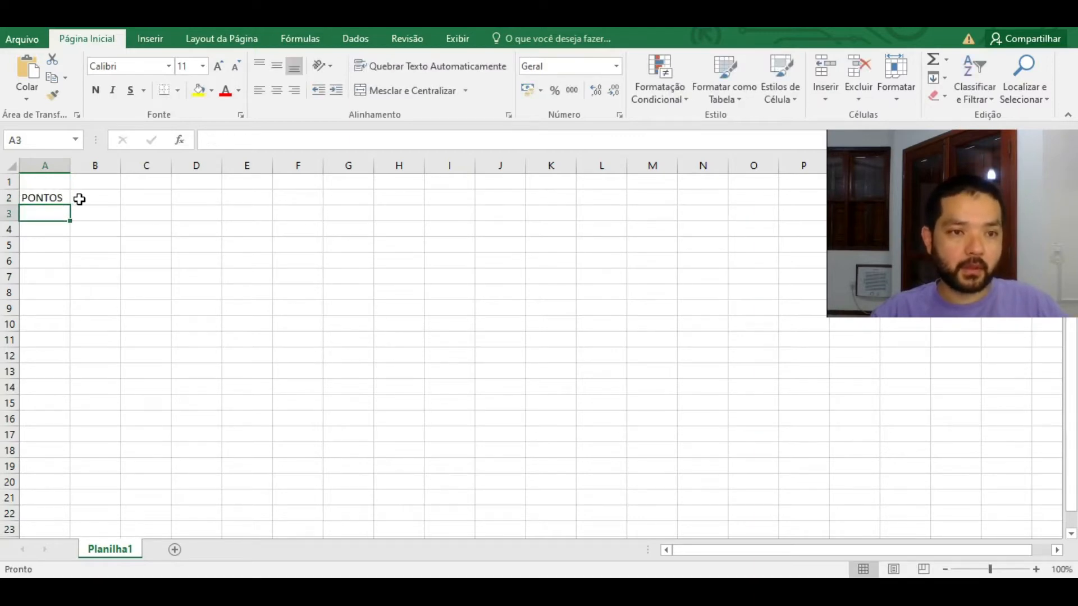
pyautogui.write('A')
pyautogui.press('Return')
pyautogui.write('B')
pyautogui.press('Return')
pyautogui.write('C')
pyautogui.press('Return')
pyautogui.write('D')
# Step: Add headings X and Y in B2 and C2, then select the table A2:C7
pyautogui.press('Return')
pyautogui.write('E')
pyautogui.press('Tab')
pyautogui.press('Up')
pyautogui.press('Up')
pyautogui.press('Up')
pyautogui.press('Up')
pyautogui.press('Up')
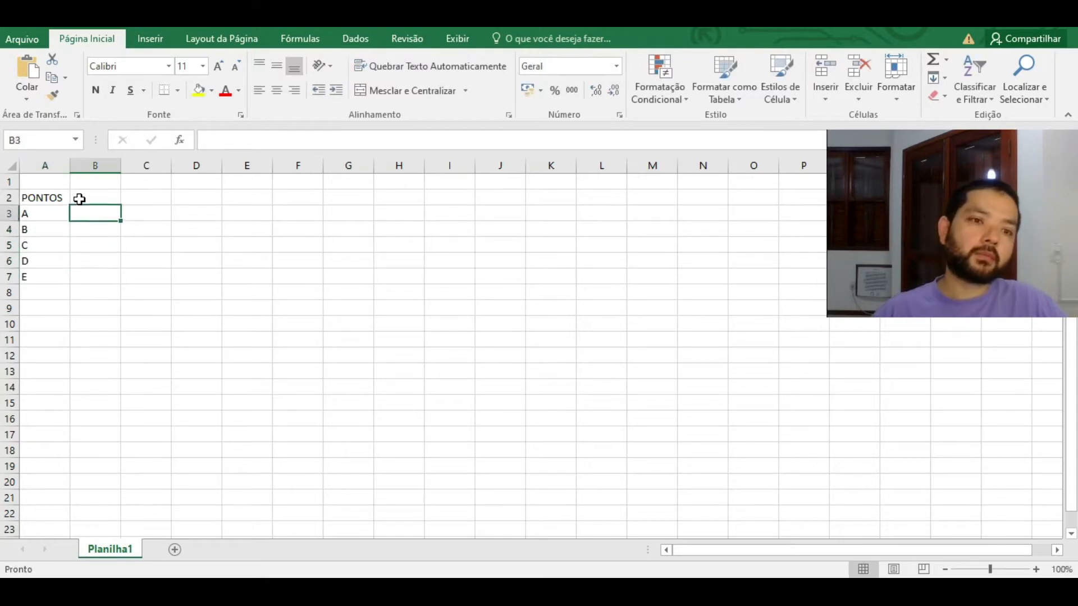
pyautogui.write('X')
pyautogui.press('Tab')
pyautogui.write('Y')
pyautogui.press('Return')
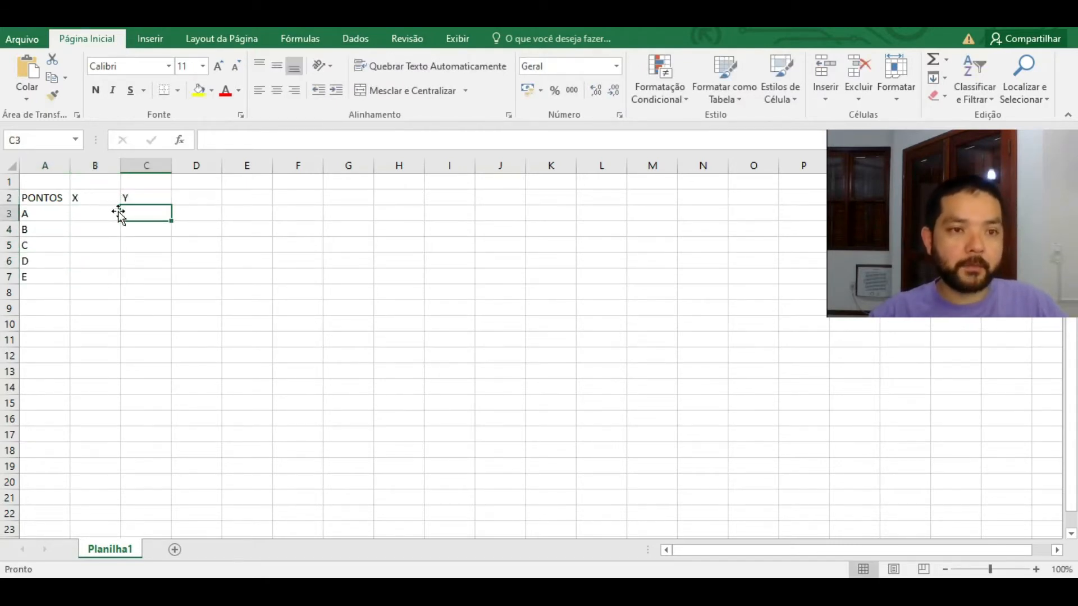
pyautogui.moveTo(50, 201); pyautogui.dragTo(150, 281)
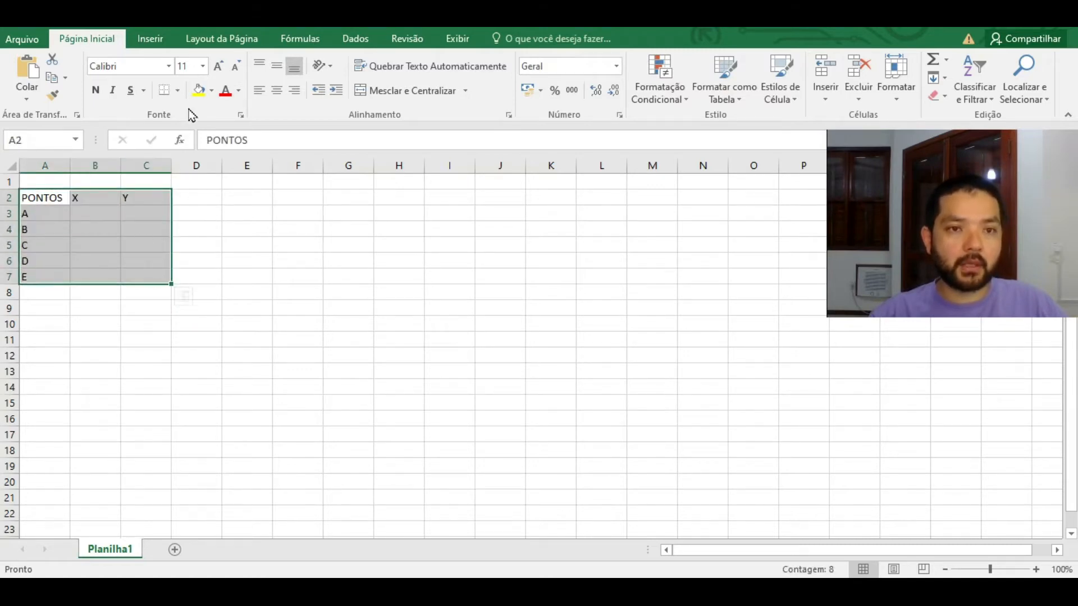
# Step: Apply Todas as Bordas and a thick box border to the A2:C7 table
pyautogui.click(177, 90)
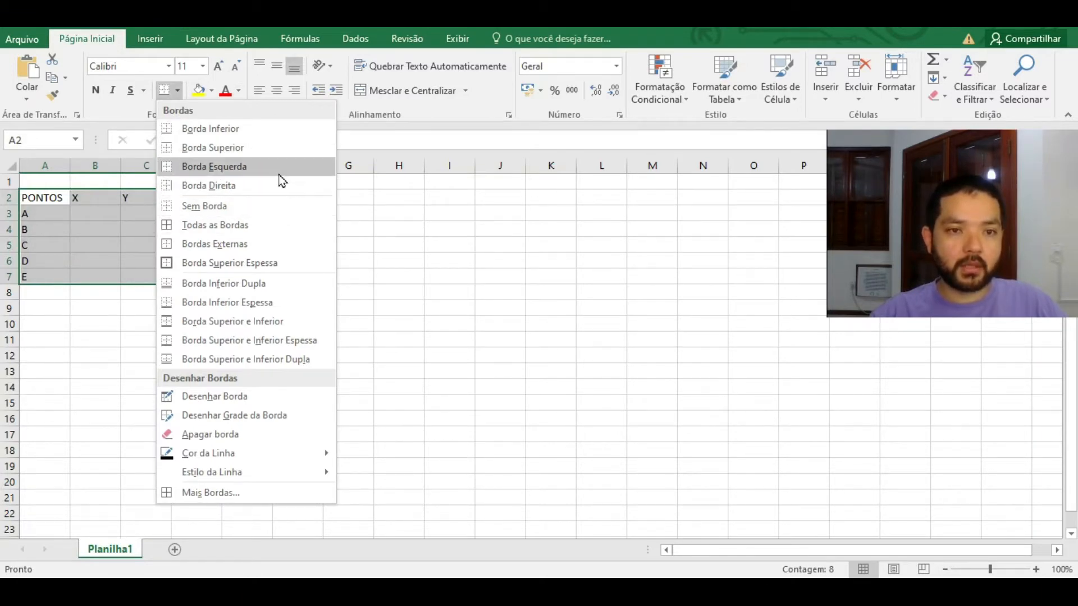
pyautogui.click(274, 226)
pyautogui.click(180, 93)
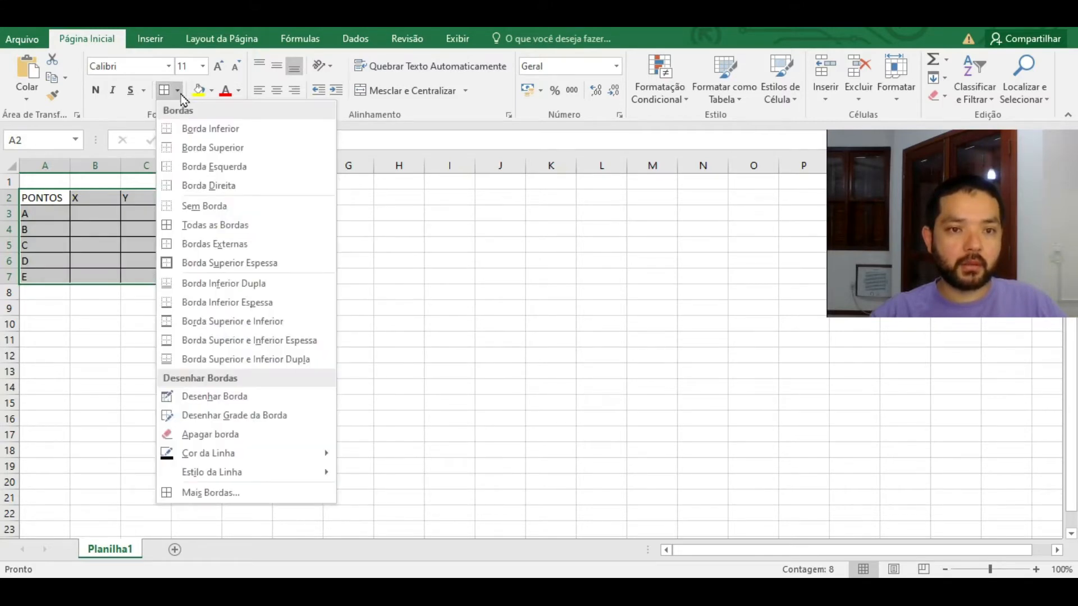
pyautogui.click(292, 263)
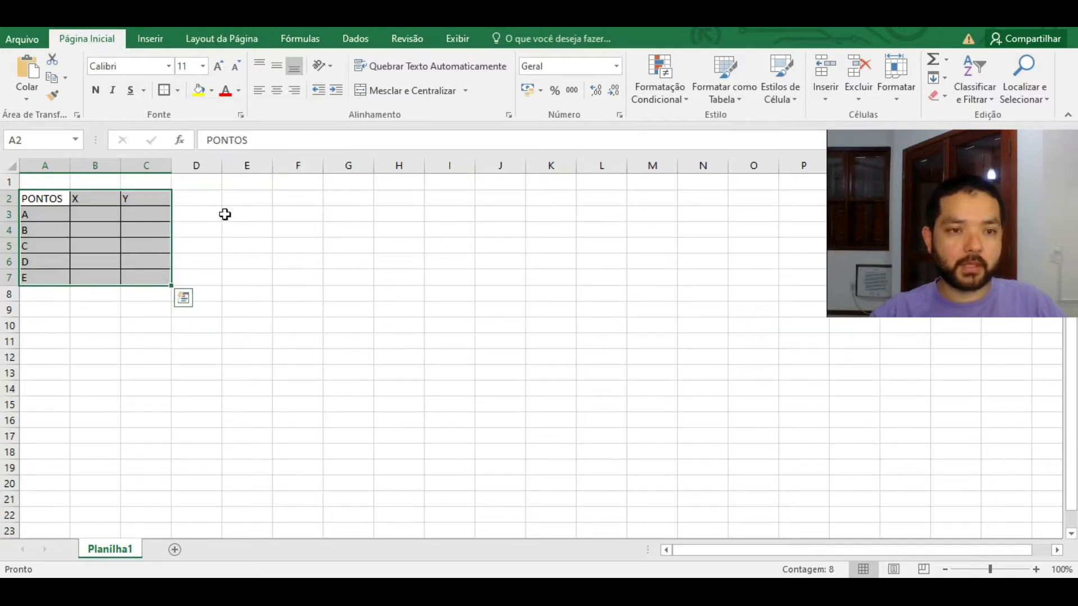
pyautogui.click(180, 93)
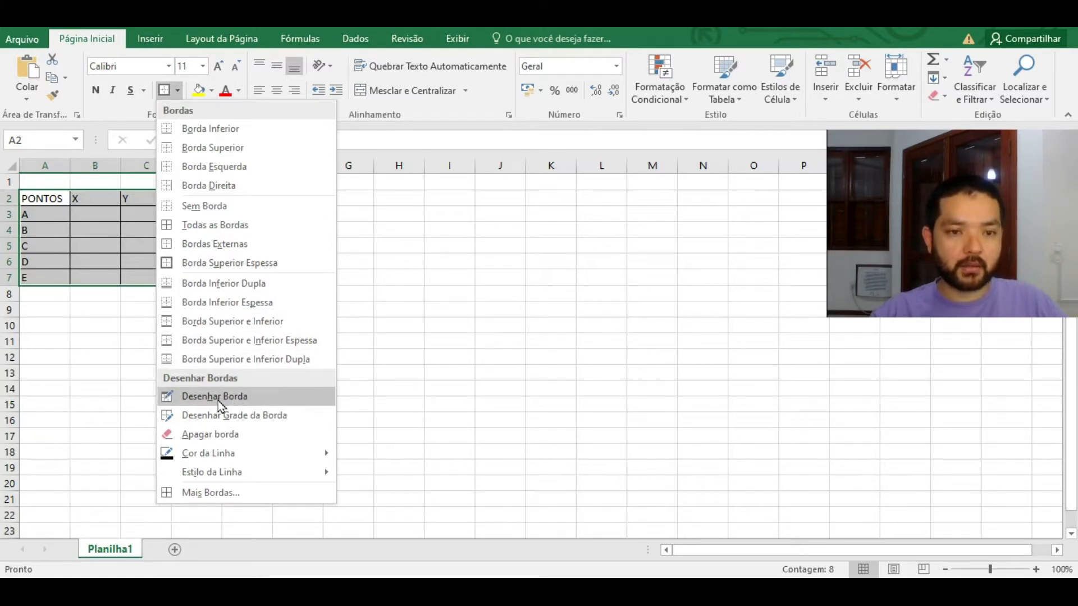
pyautogui.click(110, 231)
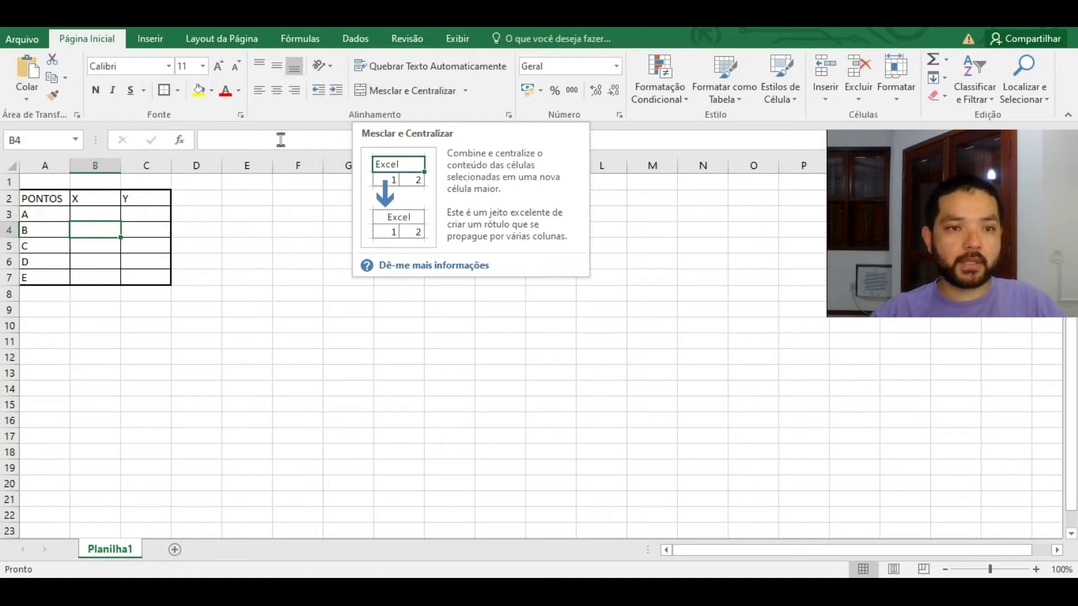
# Step: Type COORDENADAS in B1 and merge and centre it across B1:C1
pyautogui.click(114, 183)
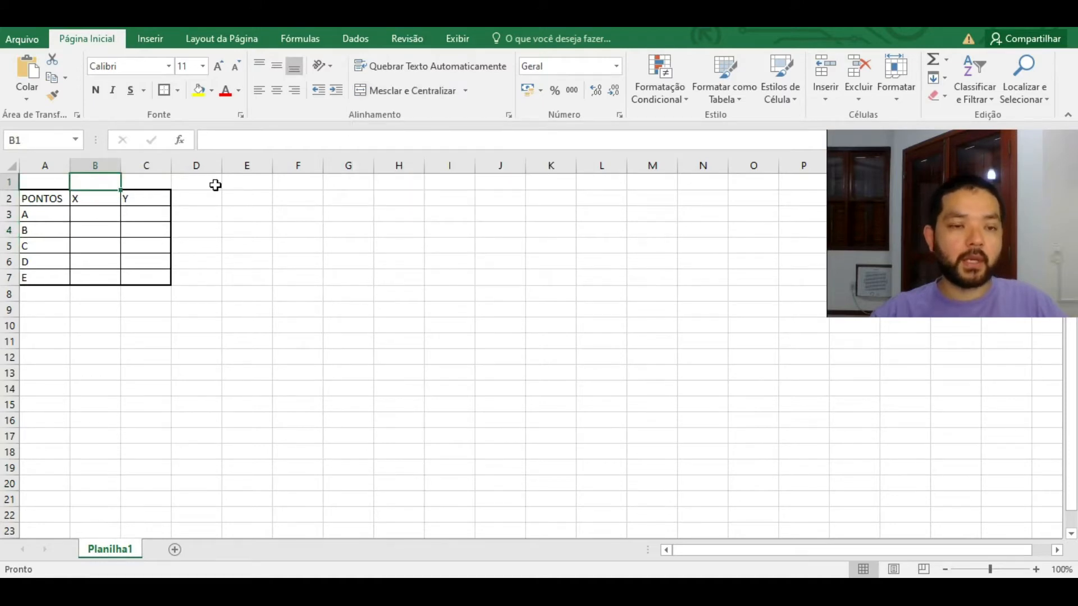
pyautogui.write('COORDENADAS')
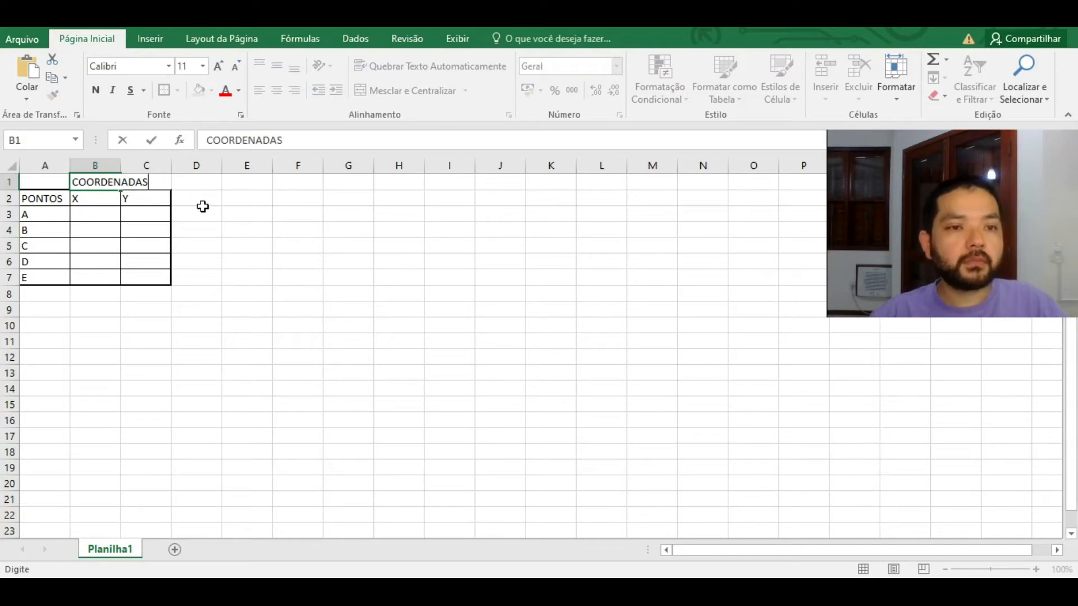
pyautogui.click(203, 209)
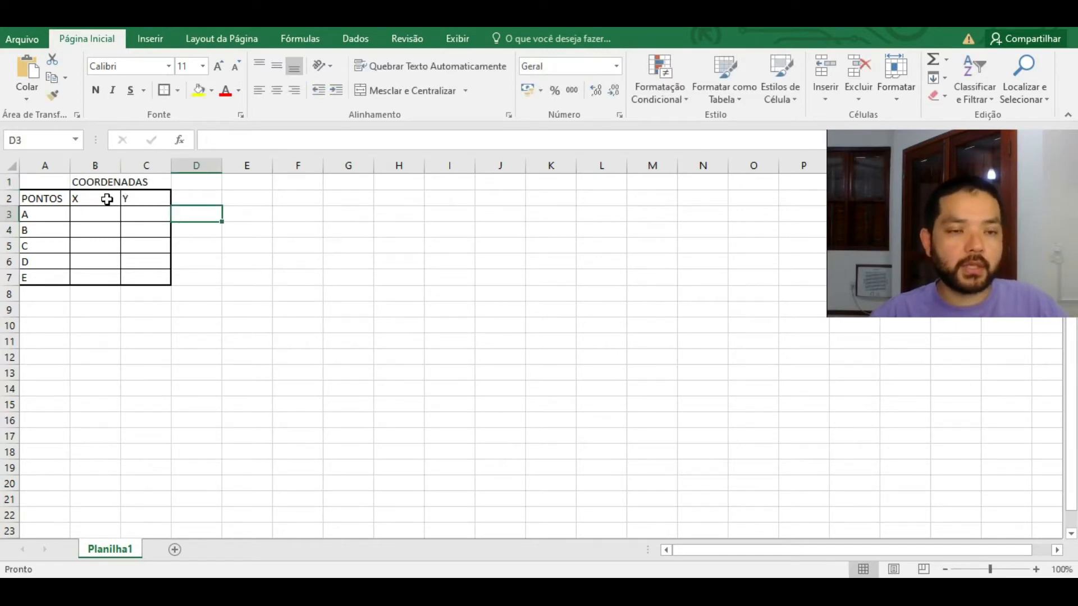
pyautogui.click(98, 179)
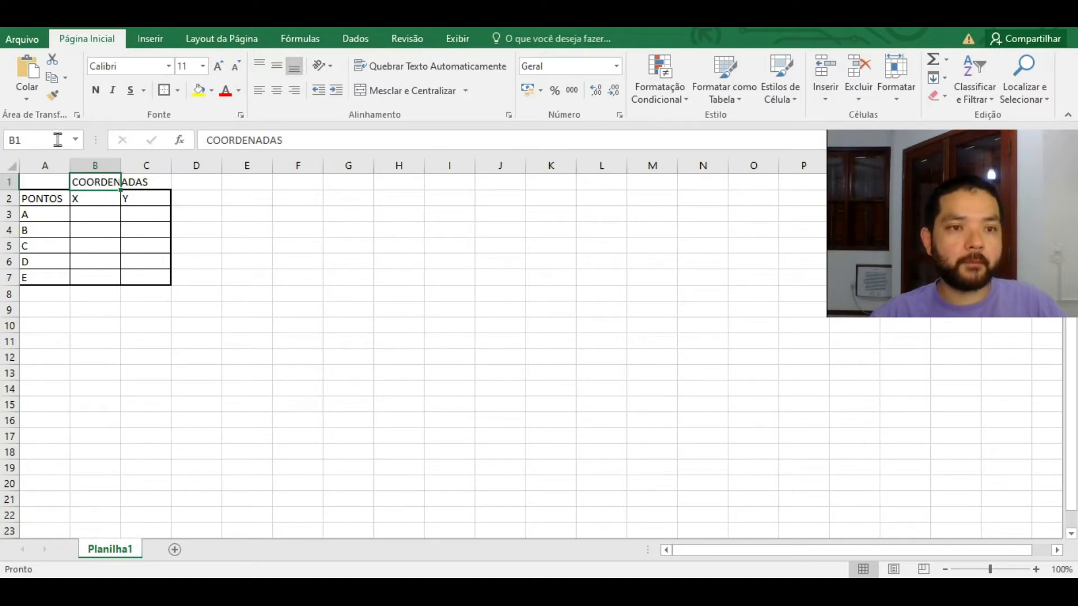
pyautogui.moveTo(96, 184); pyautogui.dragTo(138, 182)
pyautogui.click(395, 91)
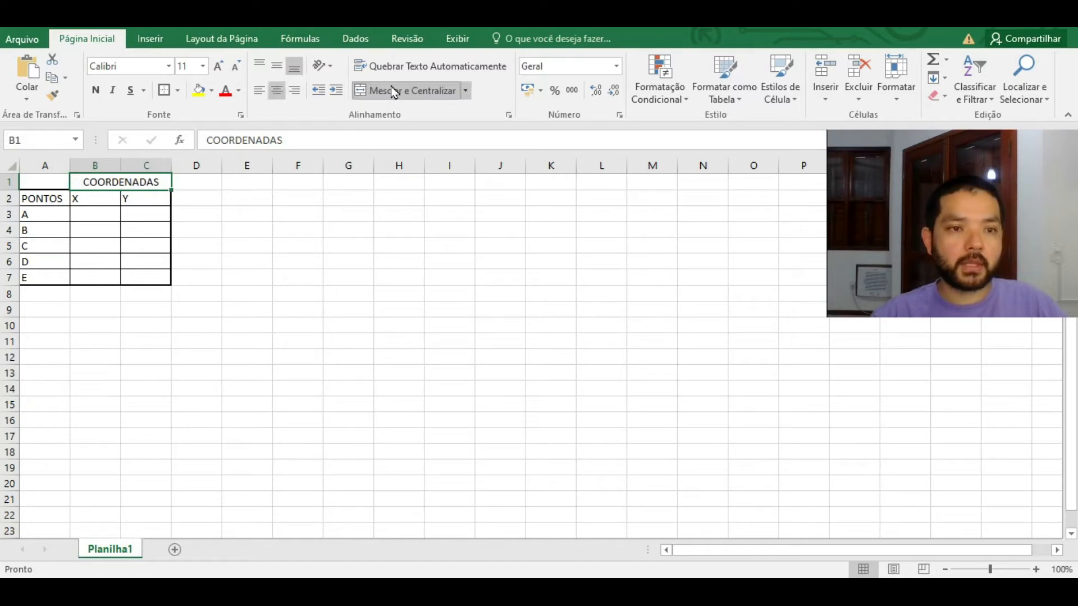
pyautogui.click(159, 210)
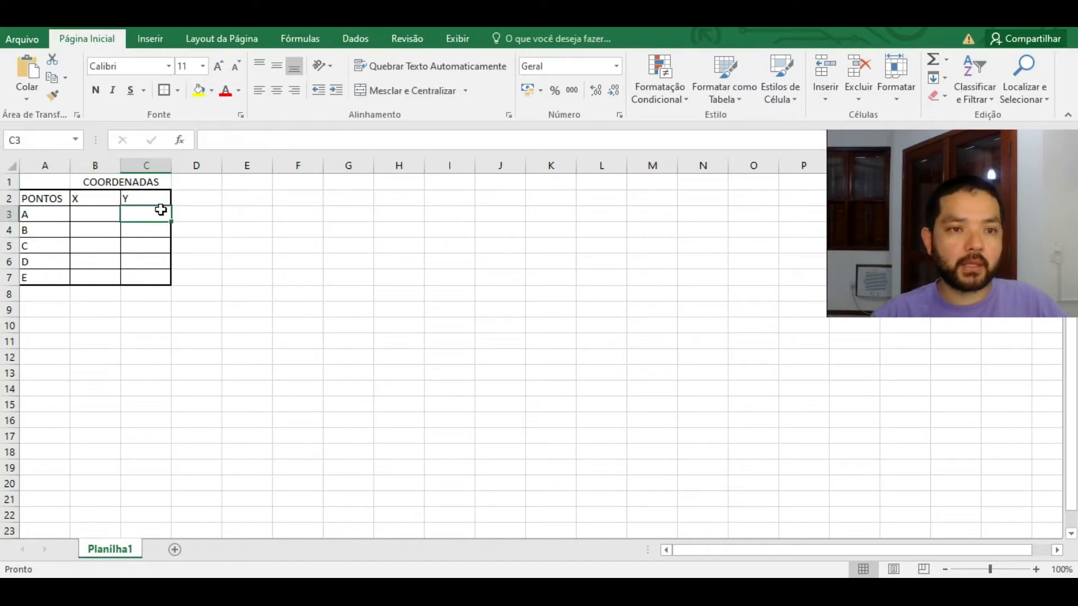
pyautogui.click(97, 182)
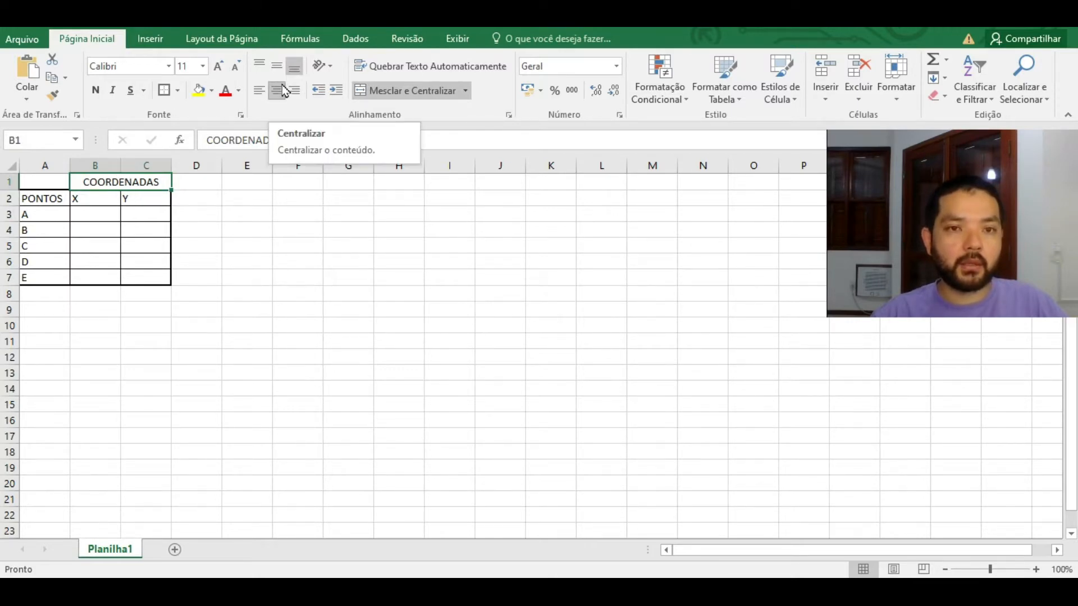
pyautogui.click(260, 92)
pyautogui.click(294, 91)
pyautogui.click(277, 92)
# Step: Centre the X heading and select the whole table A1:C7 including the title row
pyautogui.click(95, 199)
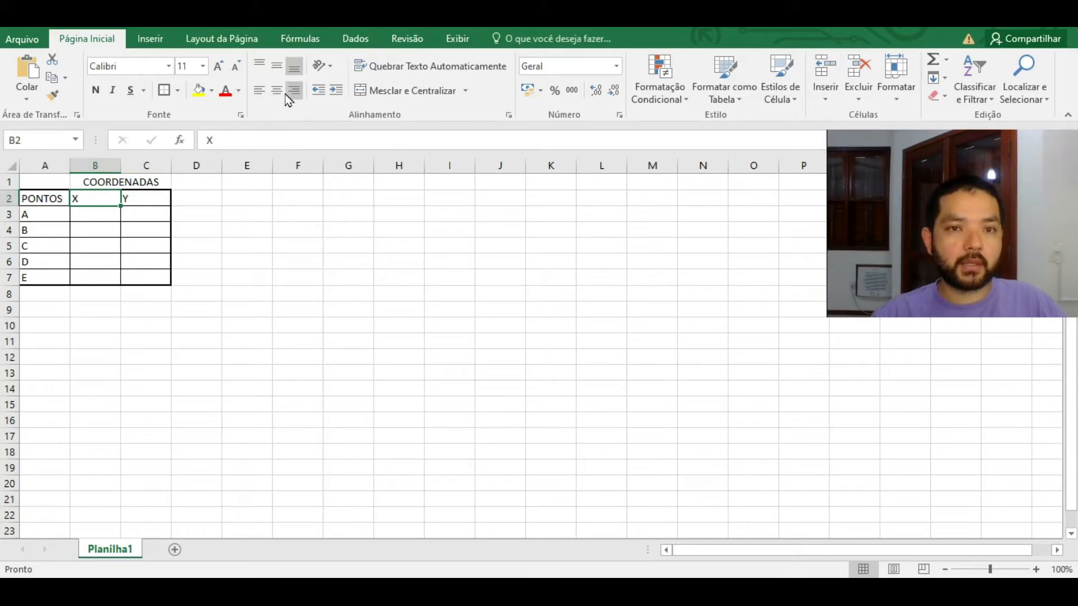
pyautogui.click(276, 95)
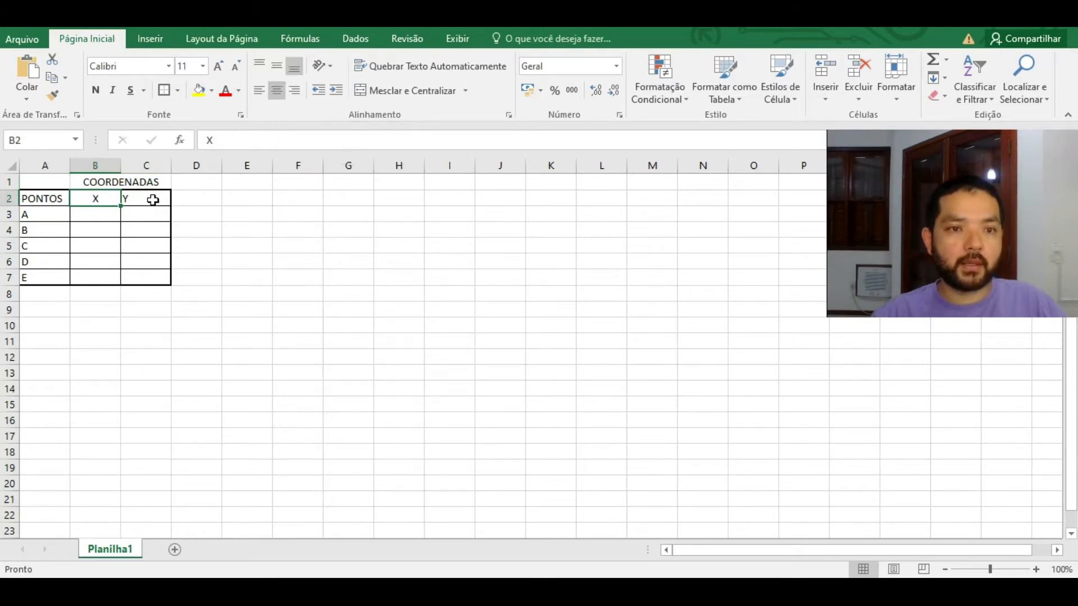
pyautogui.click(151, 200)
pyautogui.moveTo(148, 277); pyautogui.dragTo(56, 181)
pyautogui.click(178, 91)
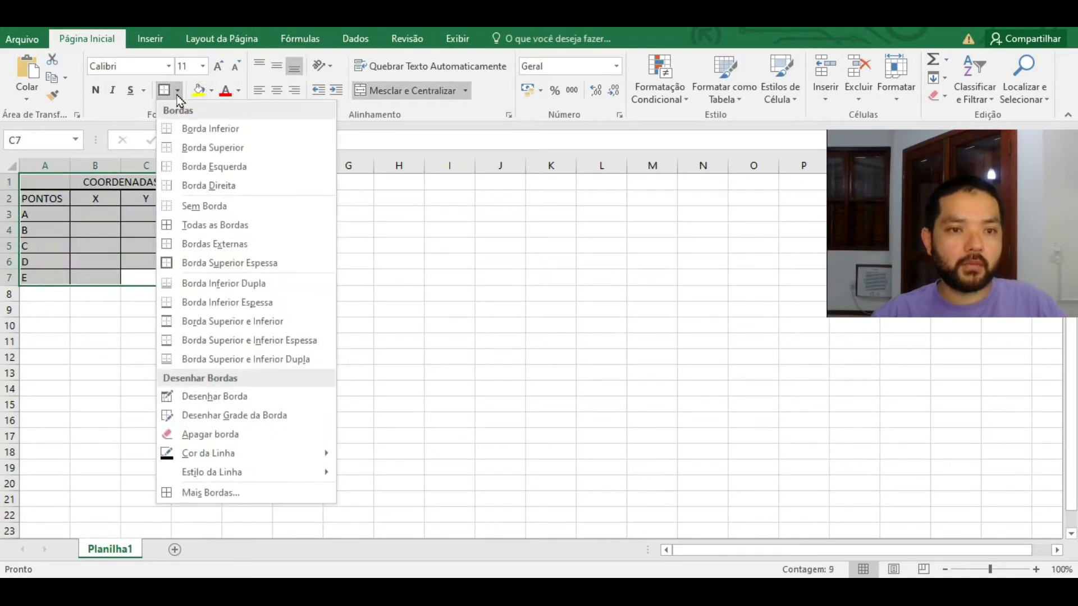
# Step: Add an outer border and borders on every cell of A1:C7
pyautogui.click(243, 248)
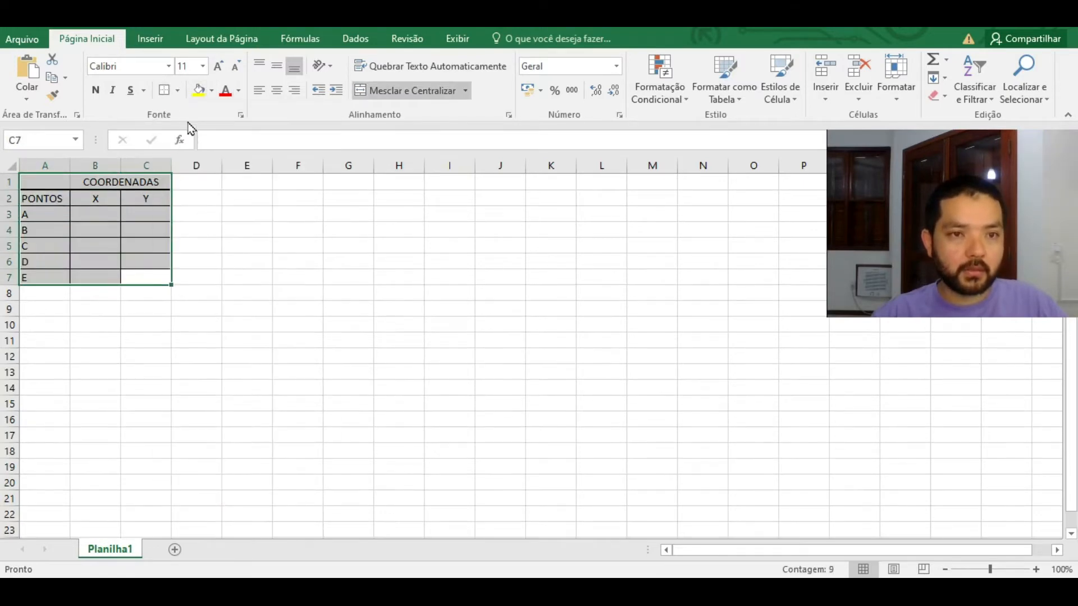
pyautogui.click(179, 93)
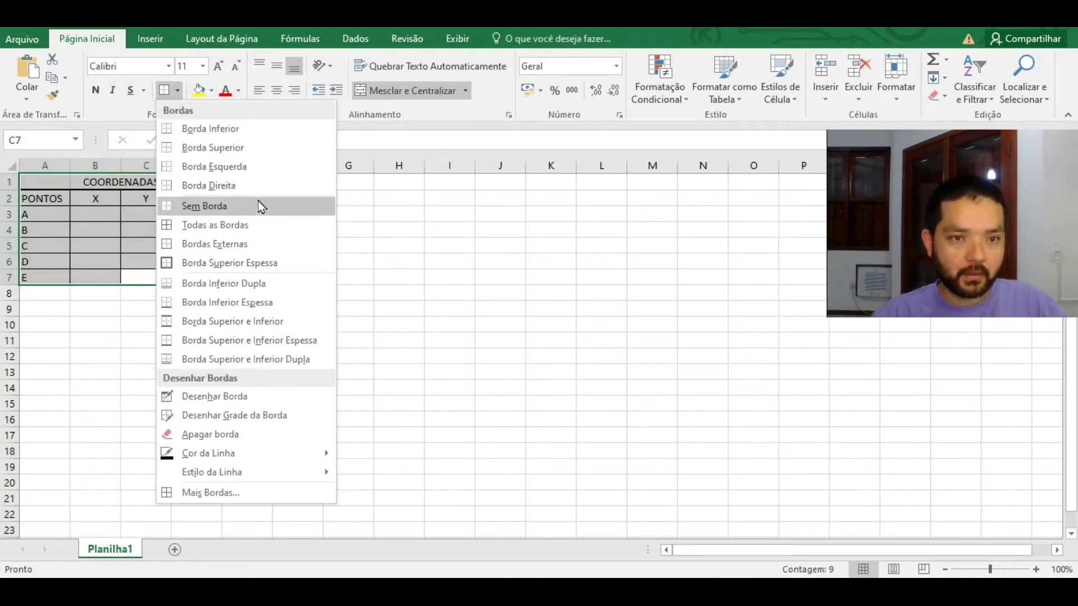
pyautogui.click(254, 223)
pyautogui.hotkey('ctrl', 'z')
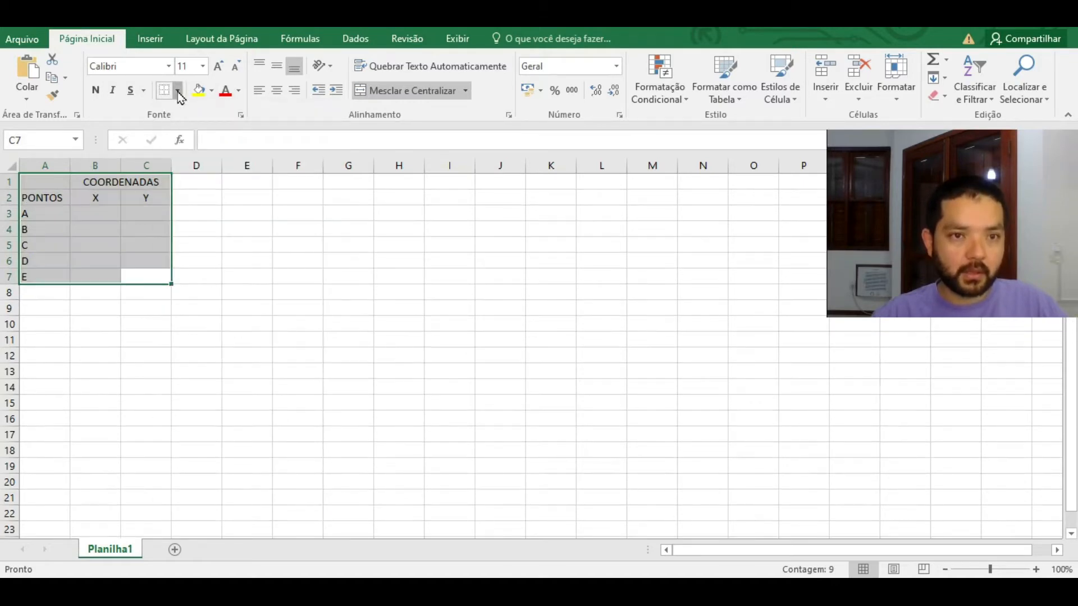
pyautogui.click(177, 90)
pyautogui.click(233, 225)
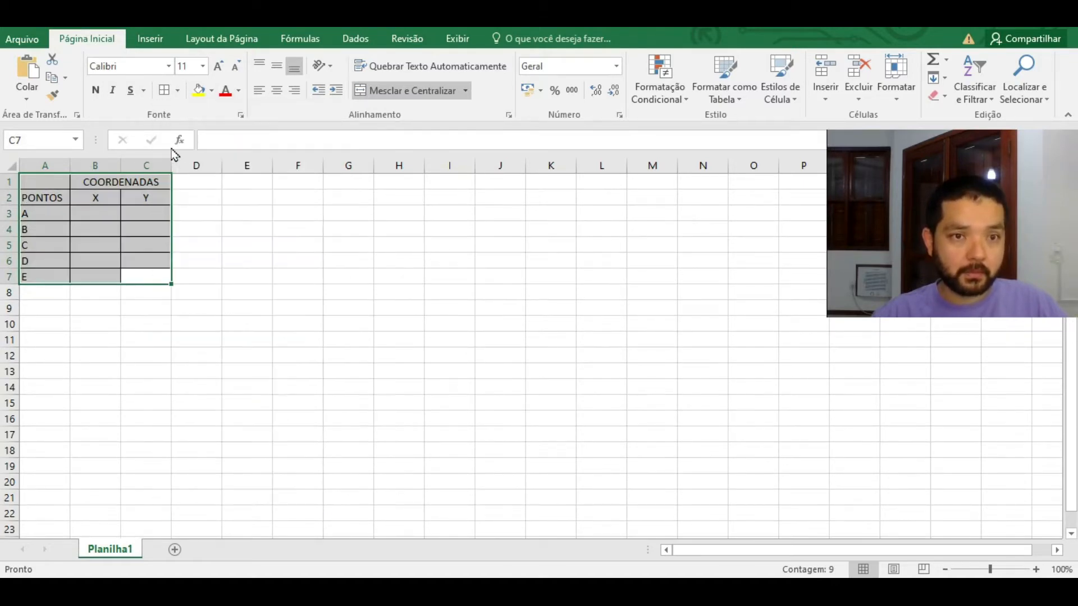
pyautogui.click(177, 90)
pyautogui.click(234, 264)
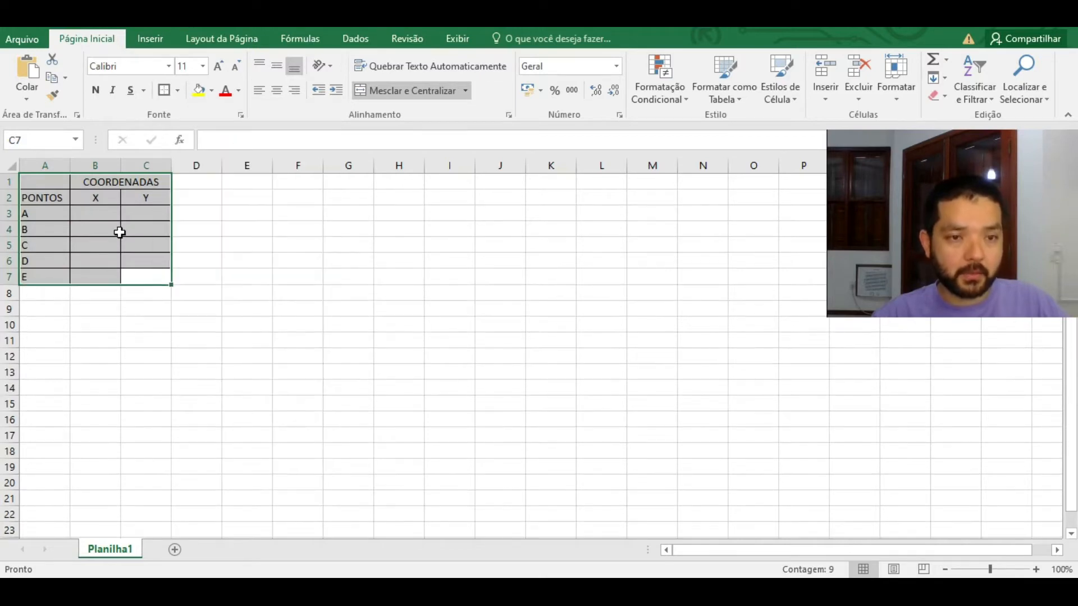
pyautogui.click(123, 230)
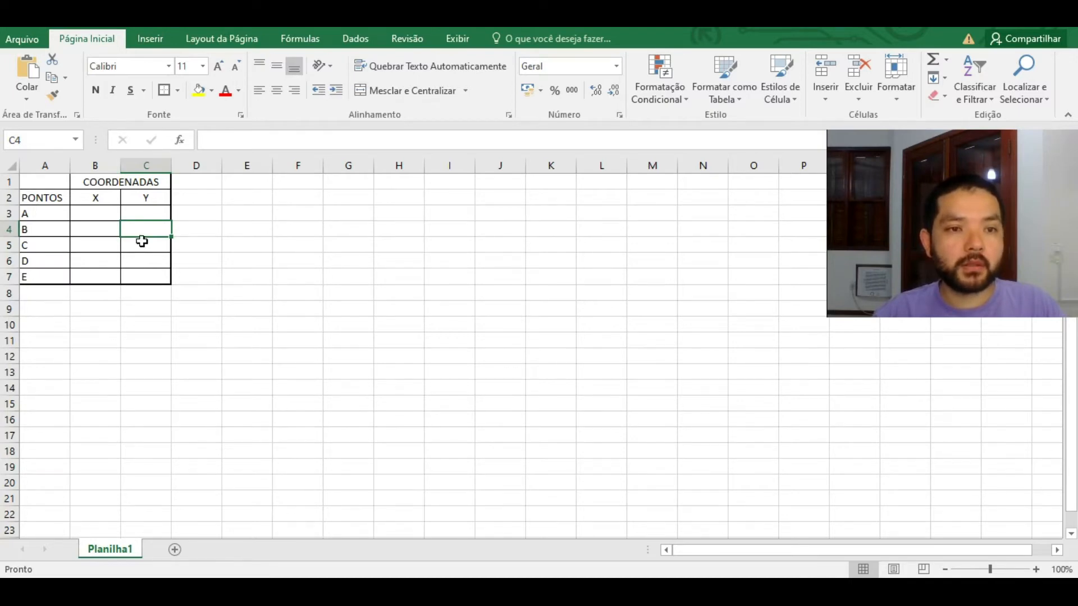
pyautogui.click(258, 303)
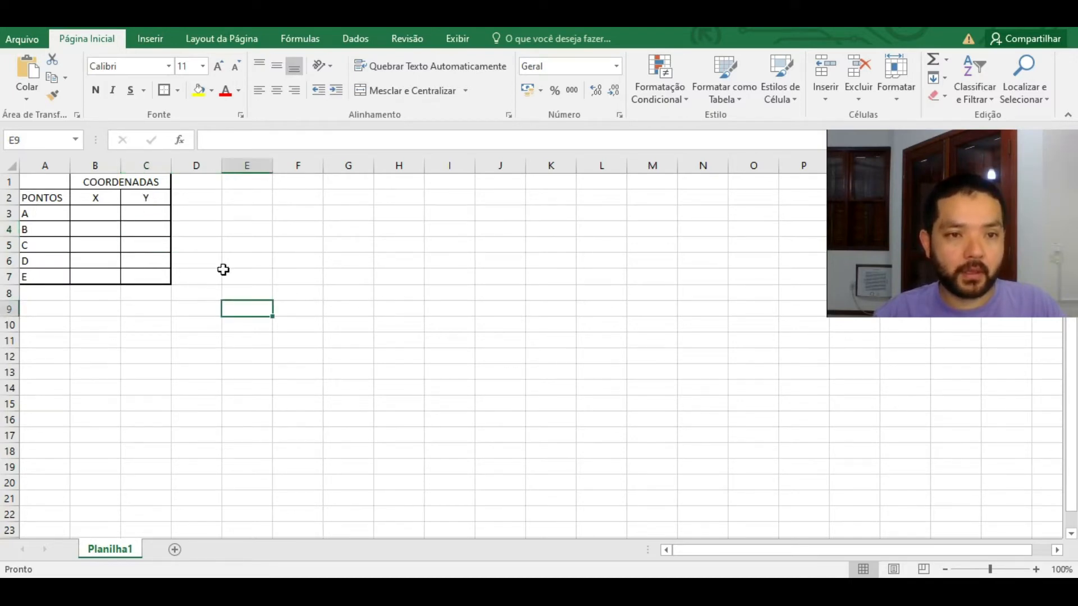
# Step: AutoFit column A to the width of the PONTOS heading
pyautogui.moveTo(68, 164)
pyautogui.mouseDown()
pyautogui.moveTo(171, 170)
pyautogui.moveTo(62, 165)
pyautogui.mouseUp()
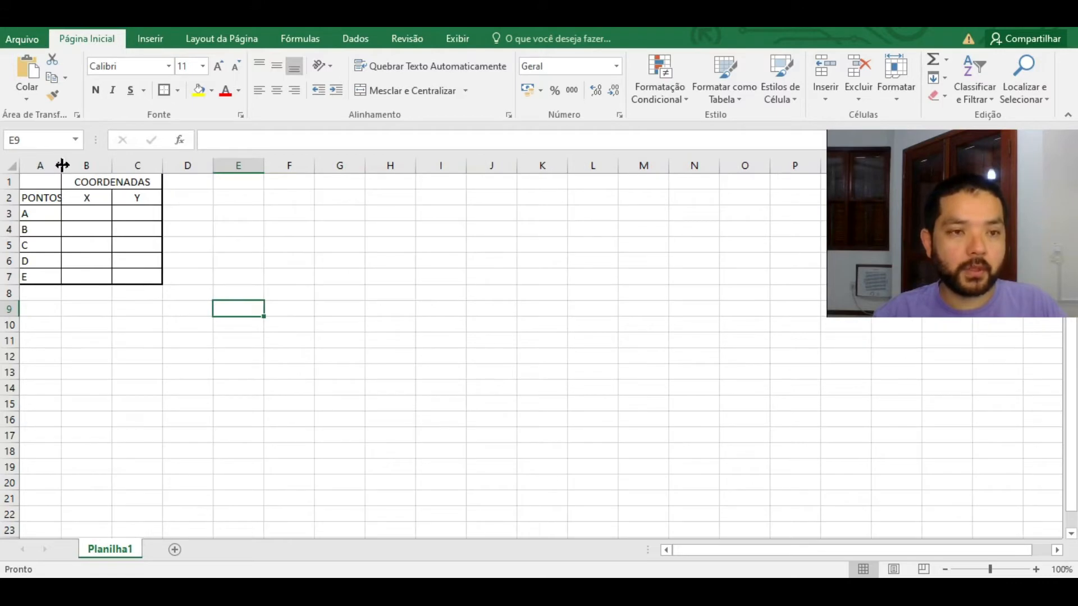
pyautogui.doubleClick(62, 164)
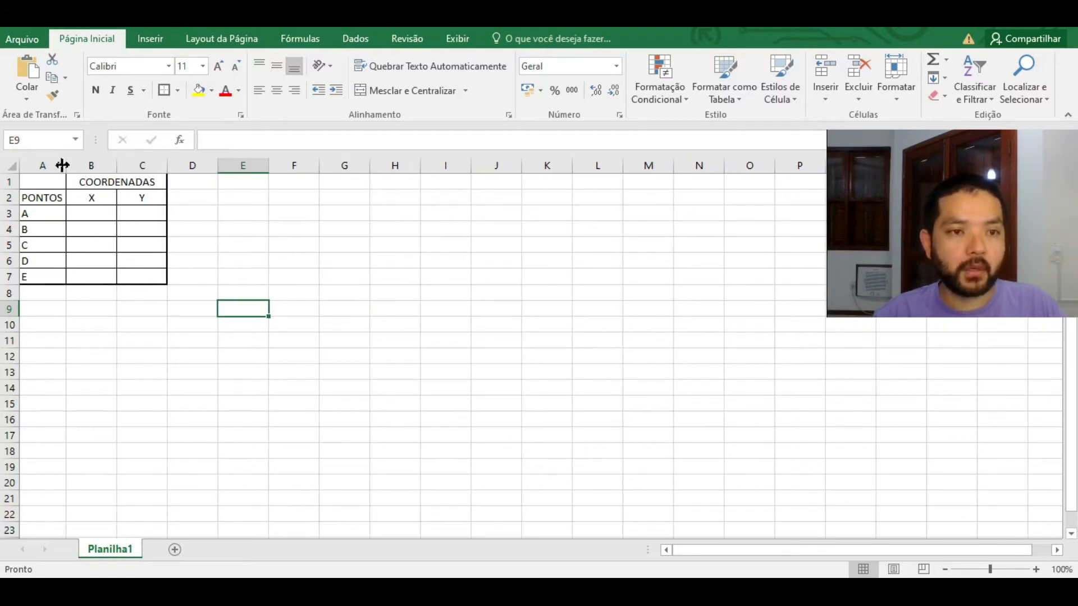
pyautogui.moveTo(65, 165); pyautogui.dragTo(82, 162)
pyautogui.doubleClick(82, 162)
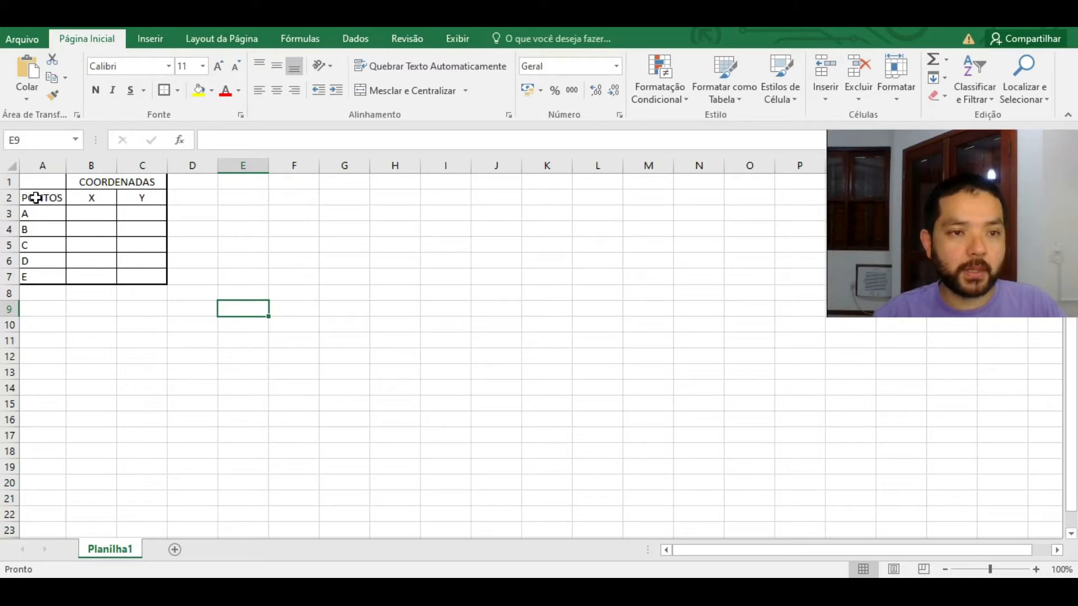
# Step: Enter a person's full name in G6 and AutoFit column G to fit it
pyautogui.click(363, 258)
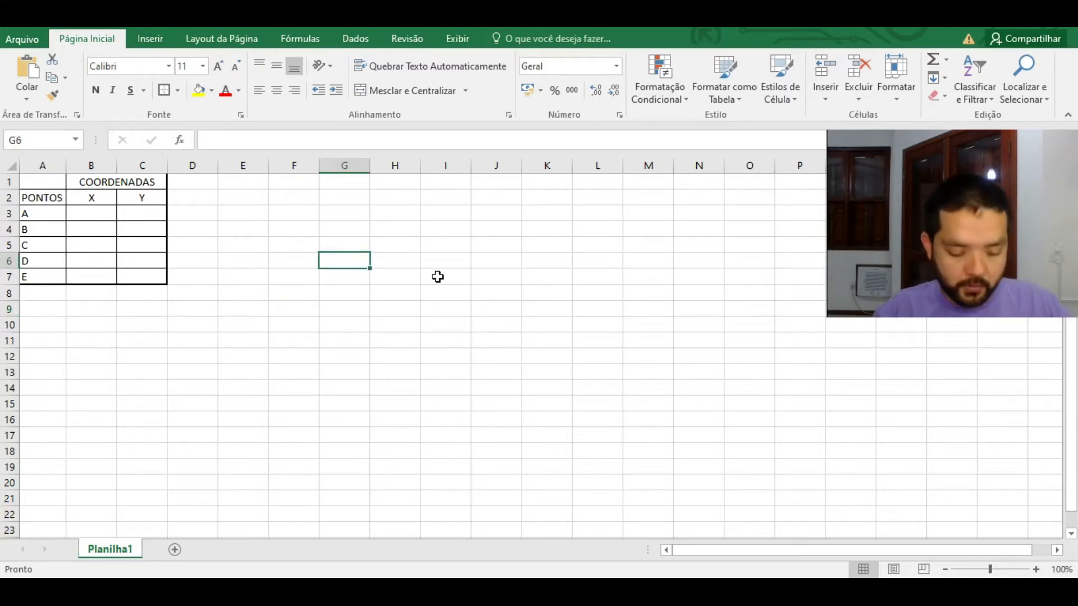
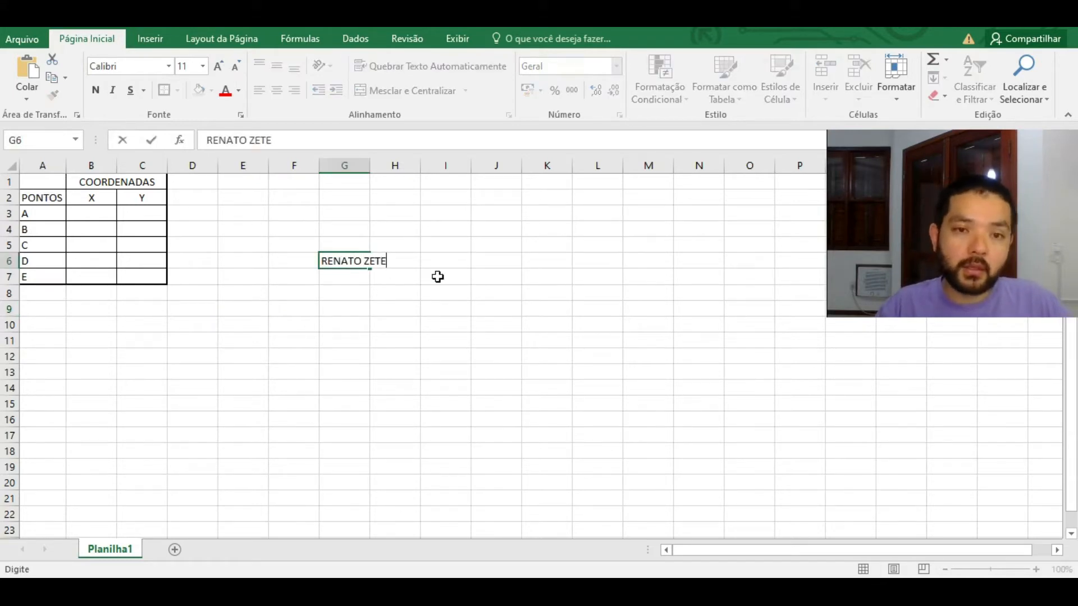
pyautogui.press('Return')
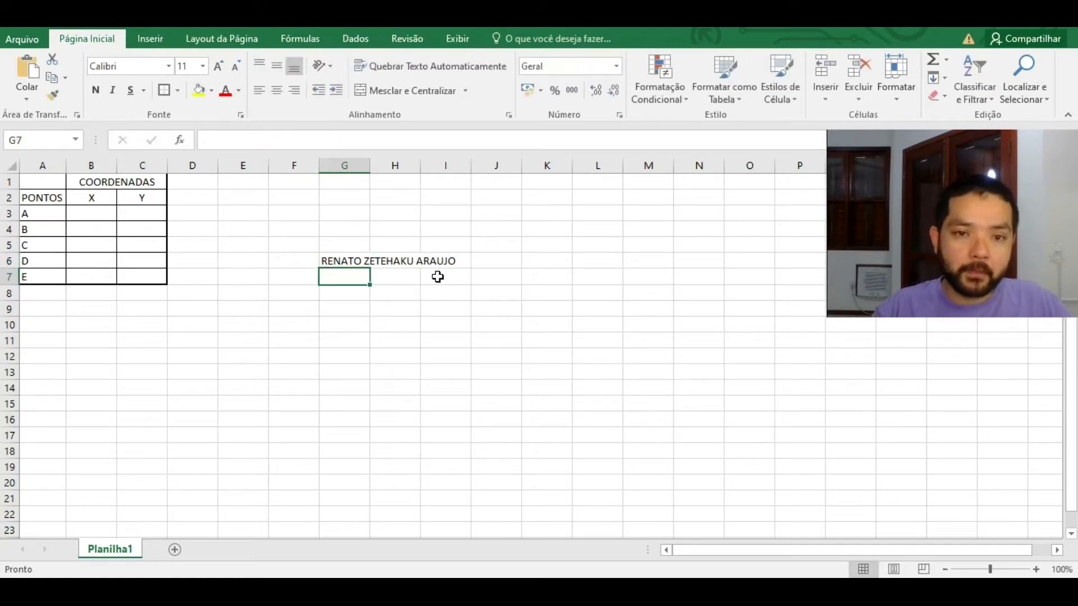
pyautogui.doubleClick(369, 165)
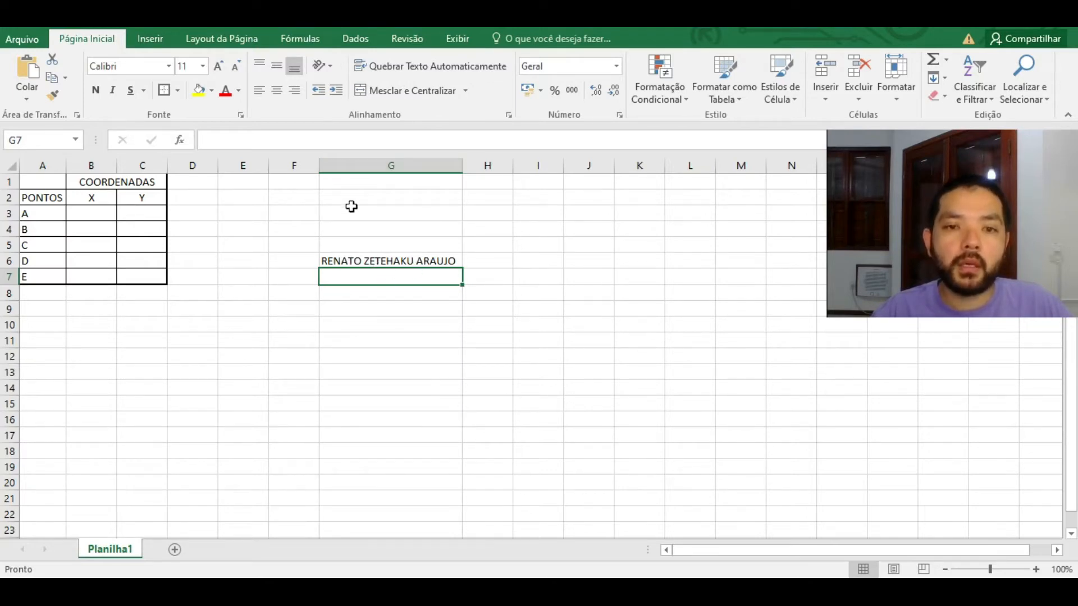
# Step: Try editing and overwriting the name in G6, then cancel with Escape
pyautogui.click(390, 260)
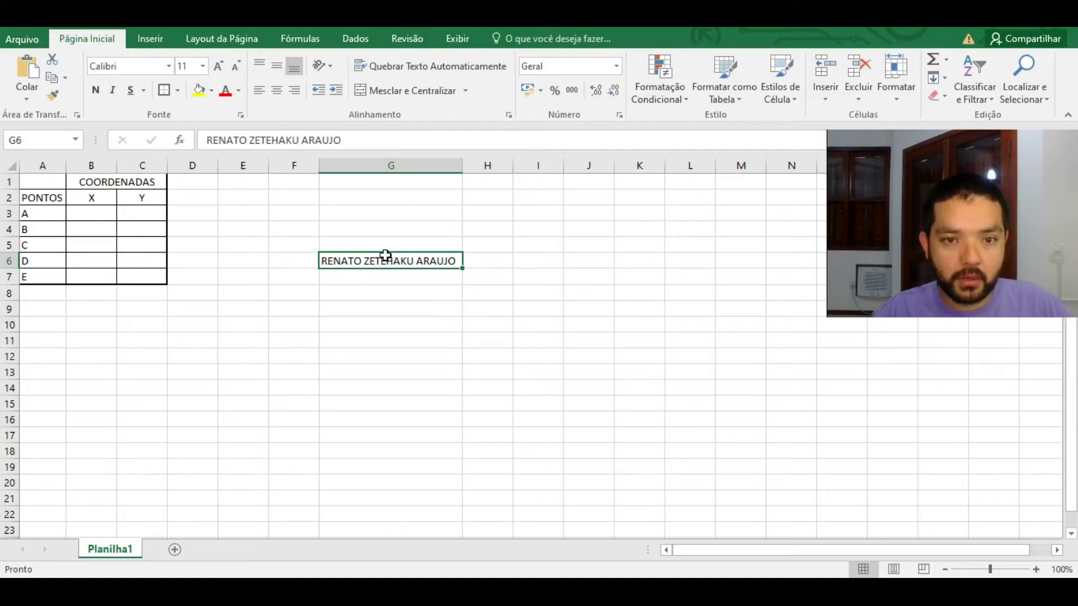
pyautogui.doubleClick(455, 258)
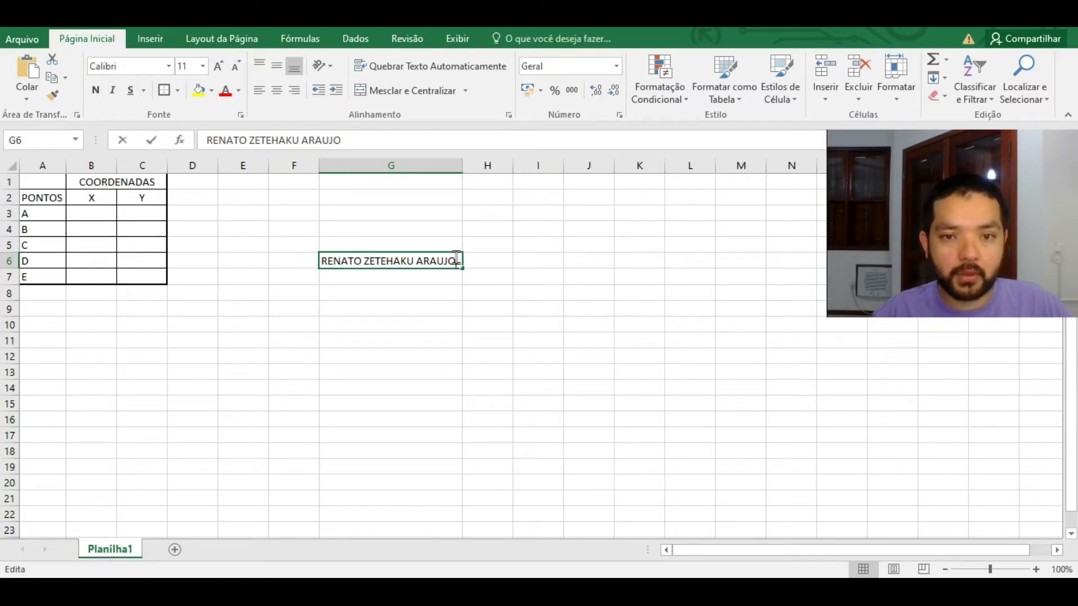
pyautogui.click(415, 283)
pyautogui.click(430, 261)
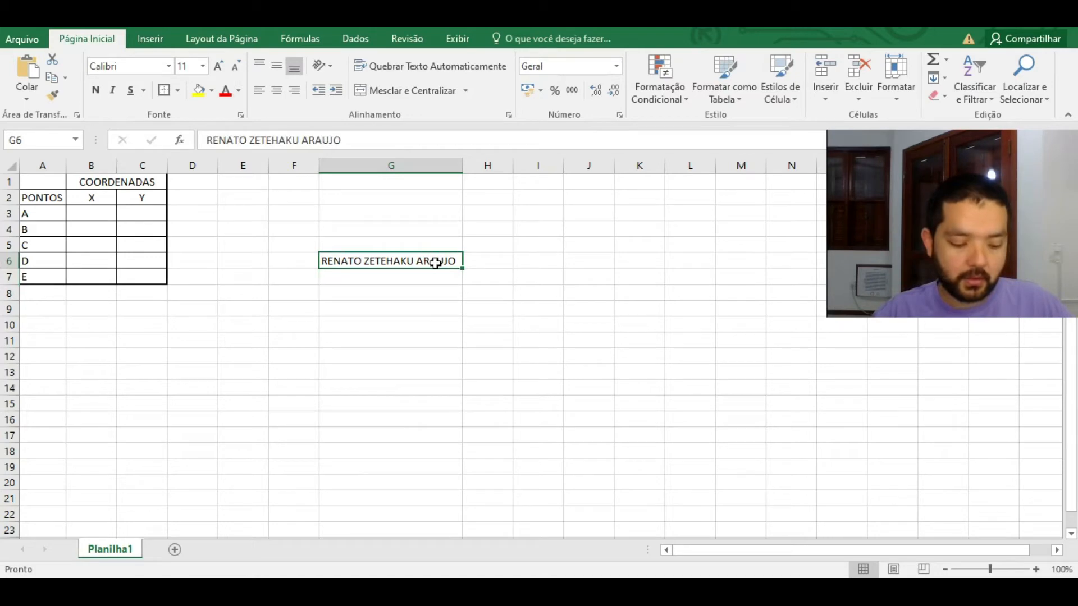
pyautogui.press('F2')
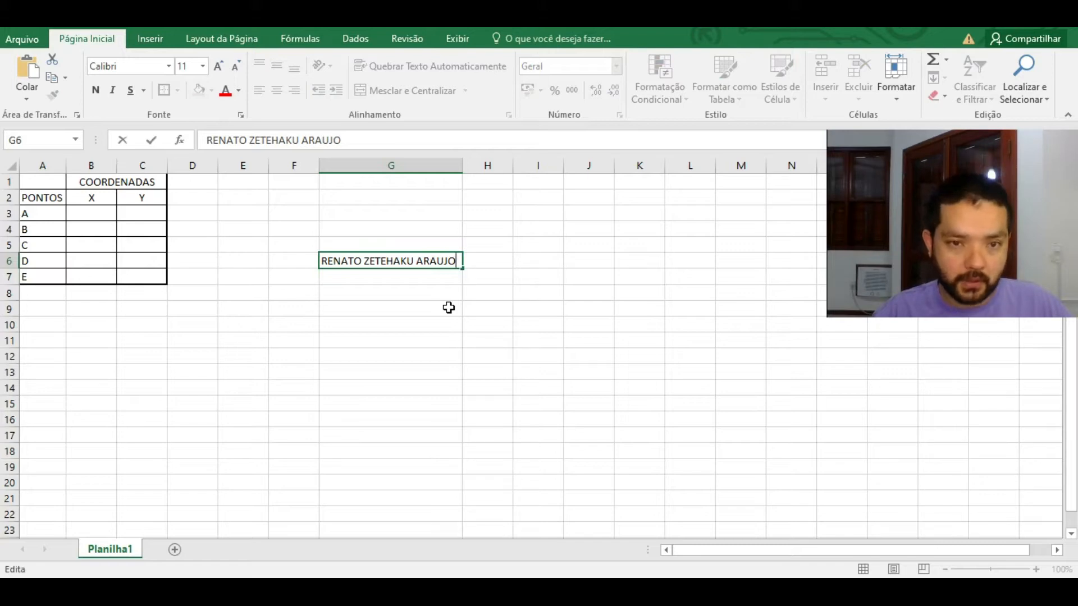
pyautogui.click(413, 309)
pyautogui.click(407, 262)
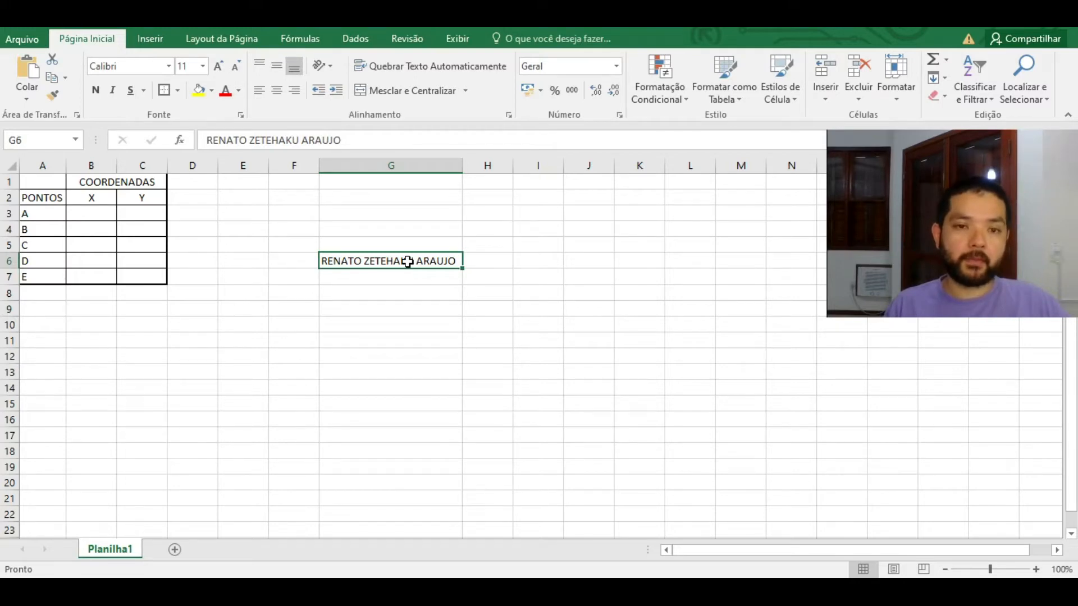
pyautogui.write('NOME')
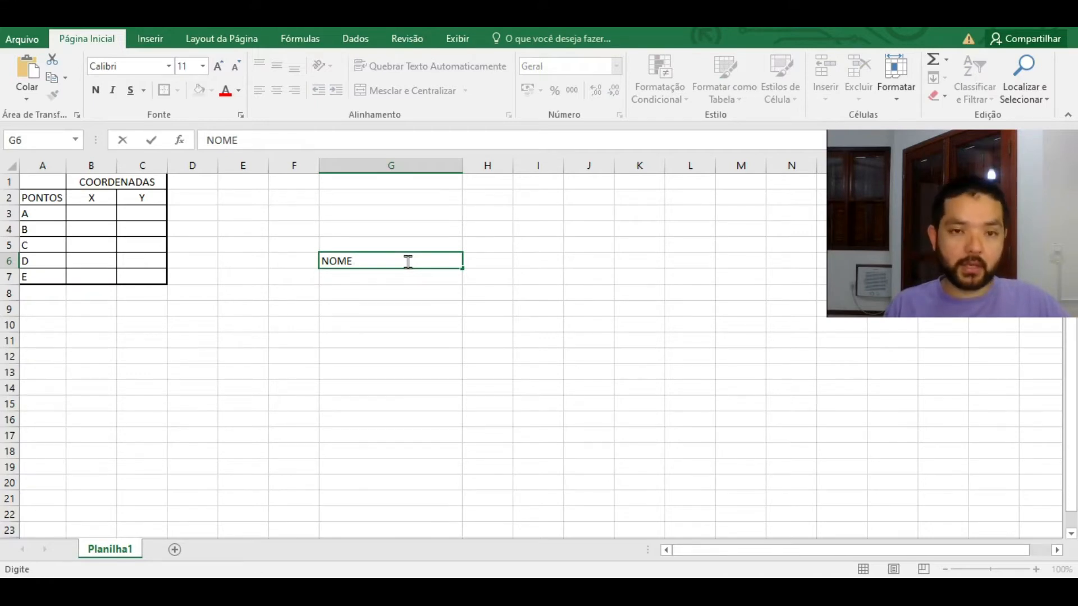
pyautogui.press('Escape')
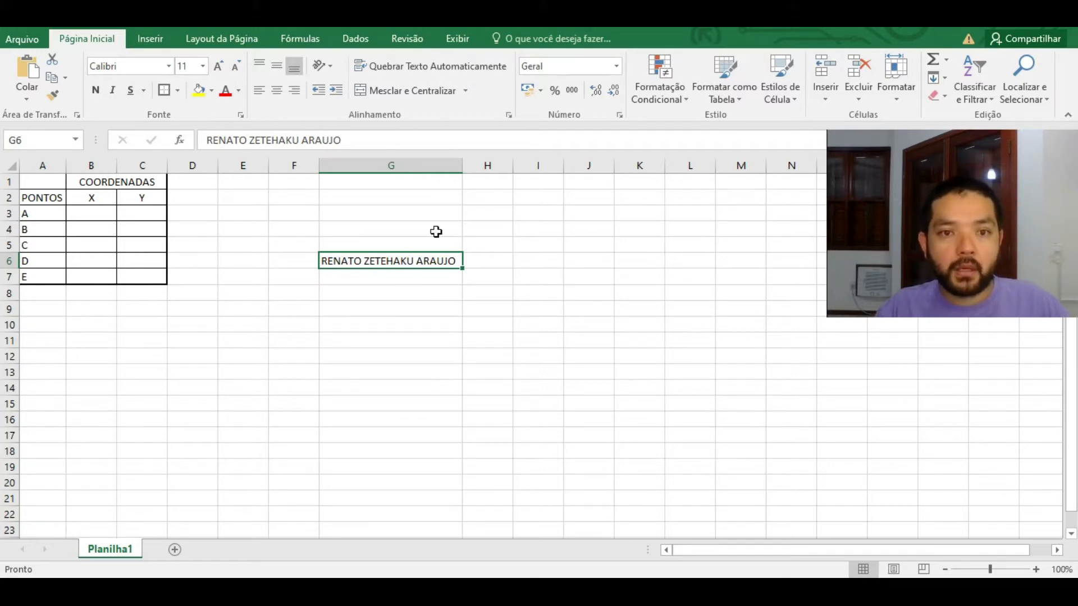
# Step: Turn on Quebrar Texto Automaticamente for G6 and narrow column G so the name wraps
pyautogui.click(460, 70)
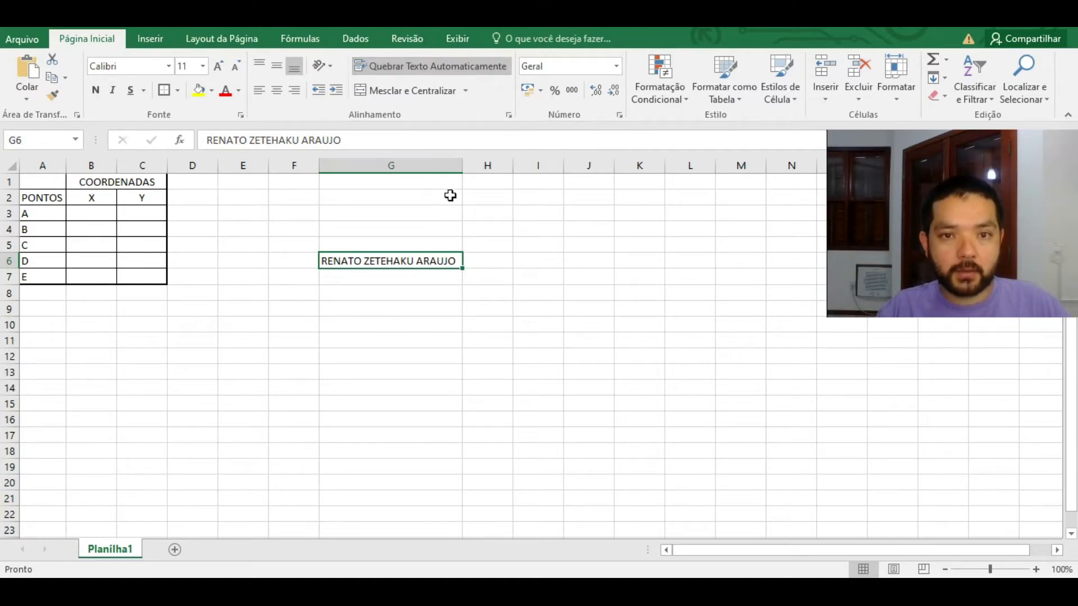
pyautogui.moveTo(463, 168); pyautogui.dragTo(395, 169)
pyautogui.doubleClick(395, 168)
pyautogui.click(394, 167)
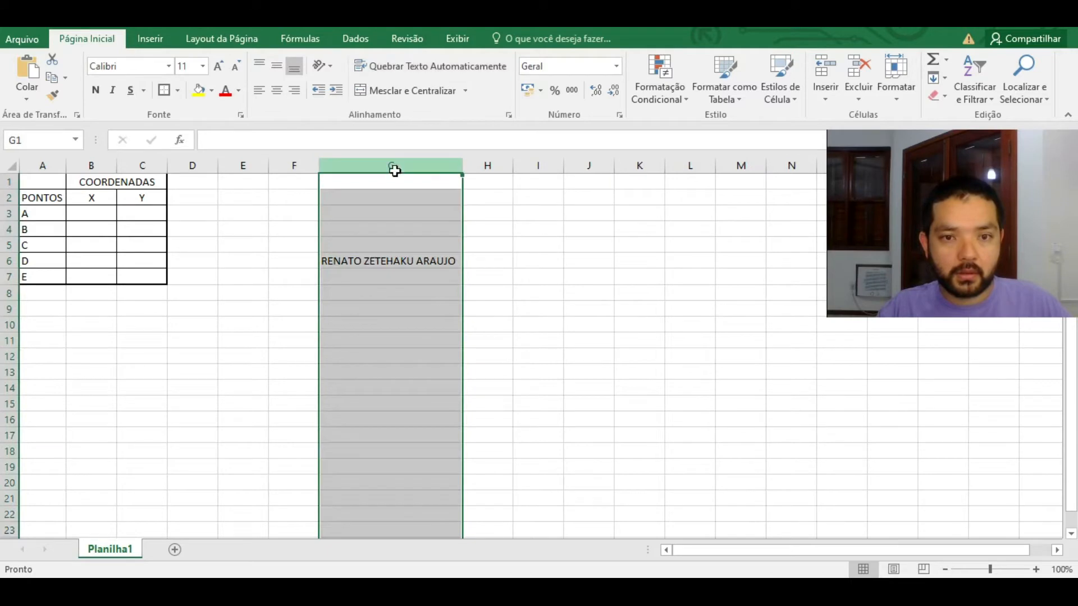
pyautogui.moveTo(459, 166); pyautogui.dragTo(402, 168)
# Step: Make row 6 taller, centre the name, and fine-tune row height and column width
pyautogui.moveTo(16, 270); pyautogui.dragTo(10, 307)
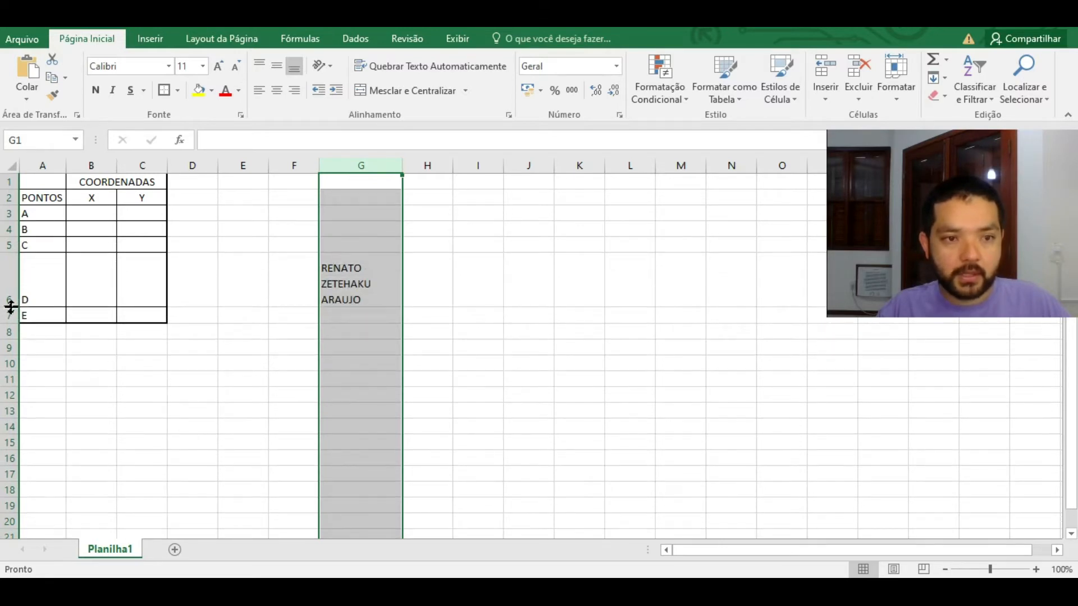
pyautogui.click(352, 282)
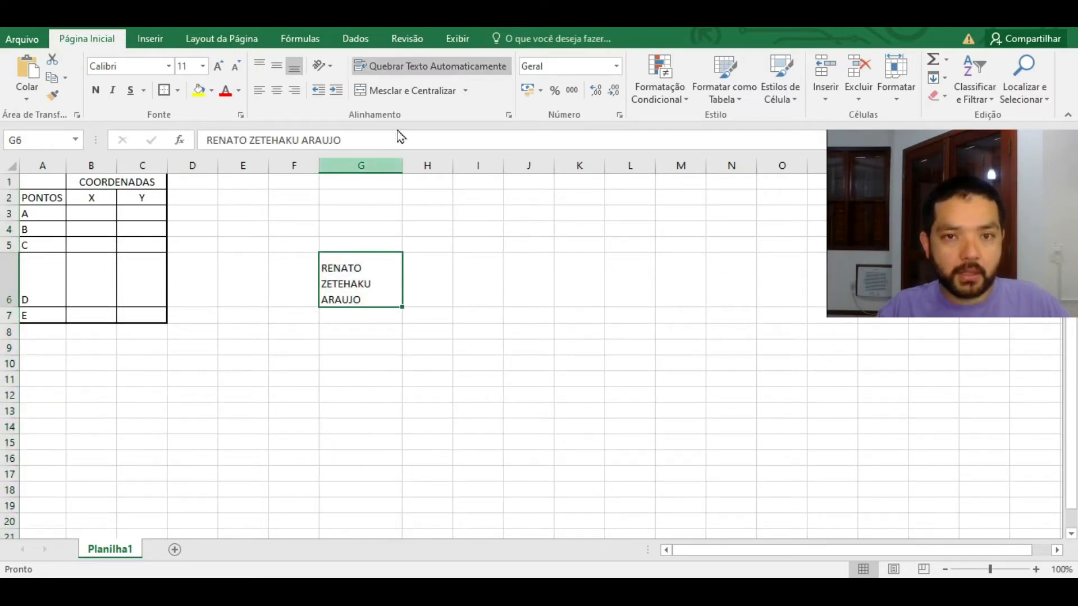
pyautogui.click(275, 90)
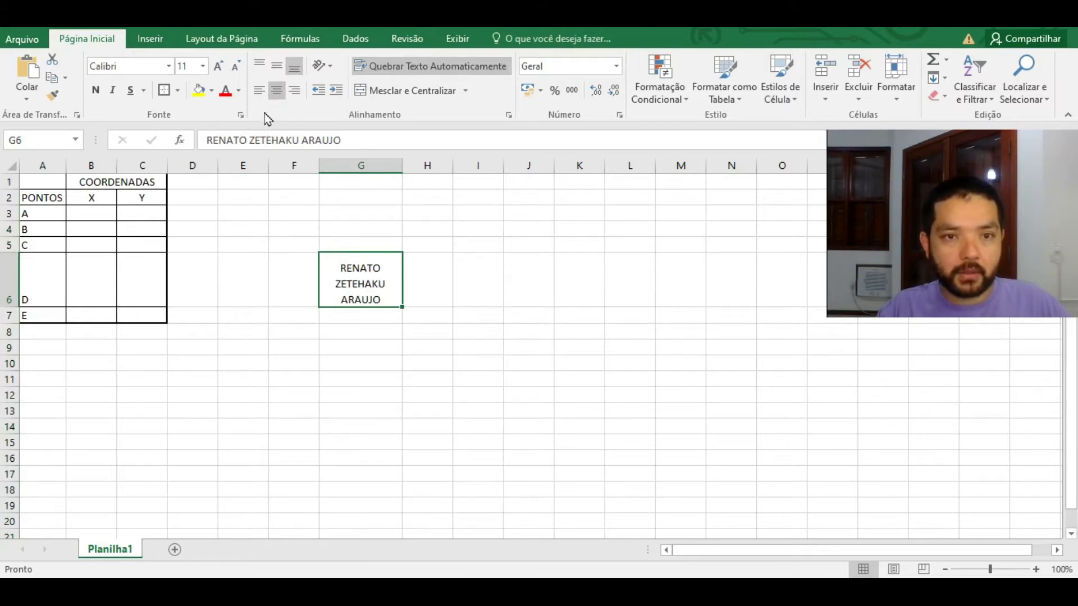
pyautogui.moveTo(14, 308); pyautogui.dragTo(12, 301)
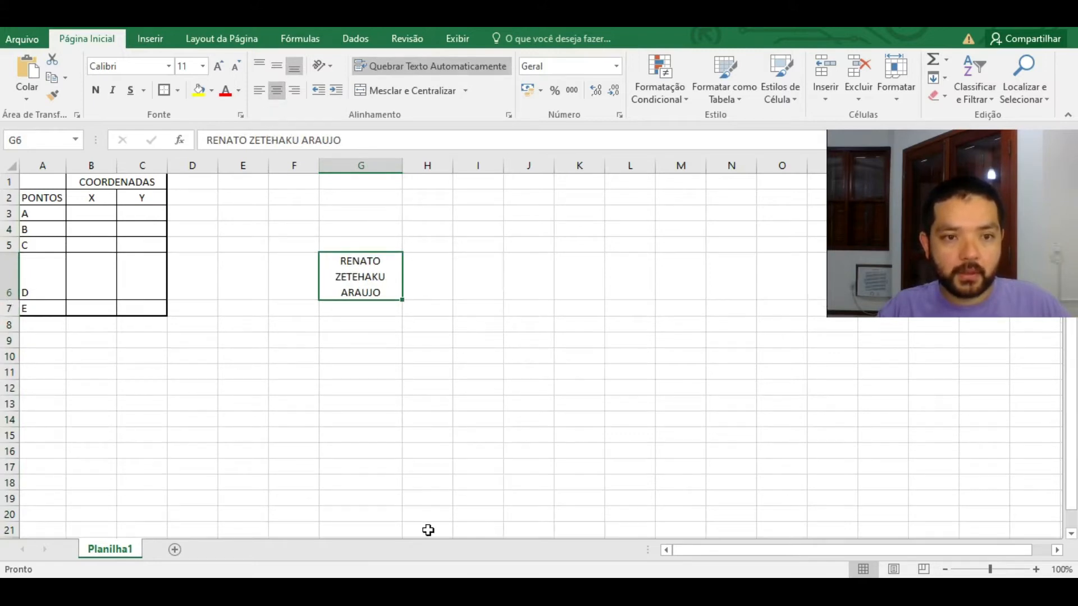
pyautogui.moveTo(402, 165); pyautogui.dragTo(374, 168)
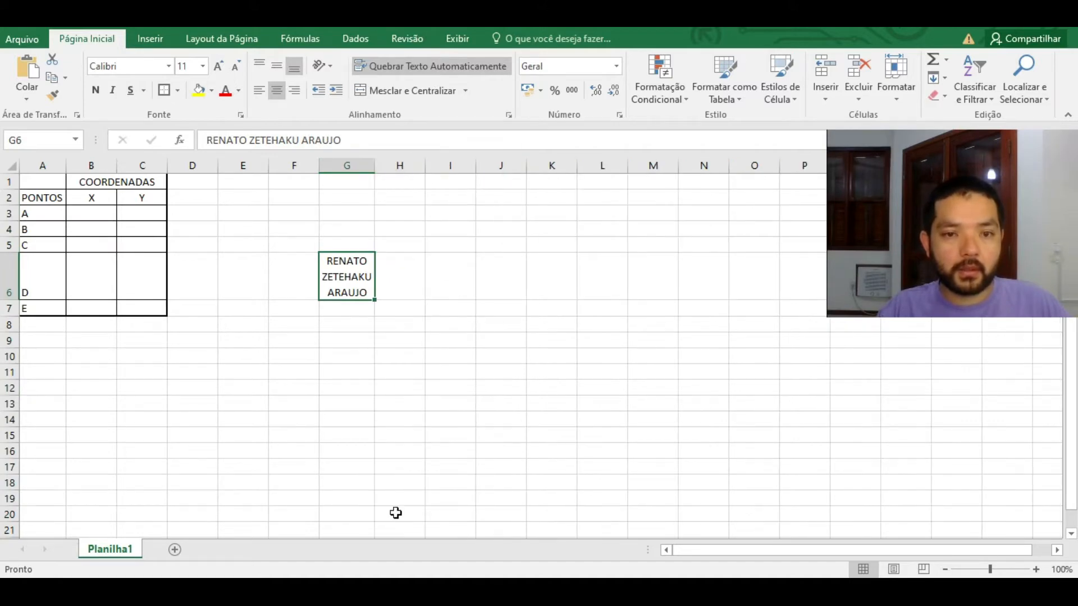
pyautogui.click(395, 271)
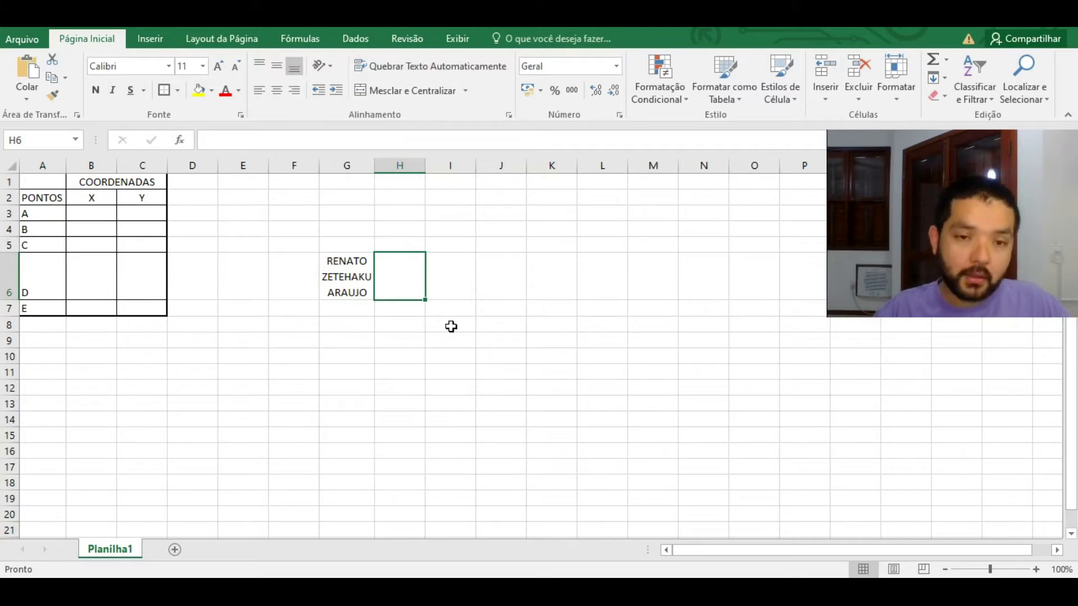
# Step: Cancel the entry in H6 and type the first name into G9 instead
pyautogui.write('RENATO')
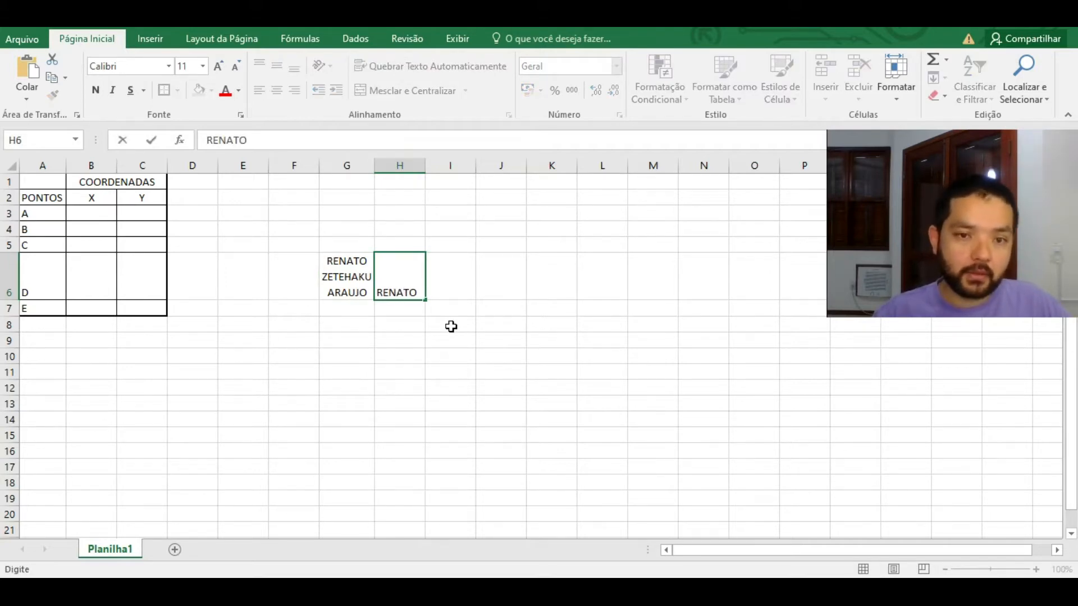
pyautogui.press('Escape')
pyautogui.press('Down')
pyautogui.press('Down')
pyautogui.press('Down')
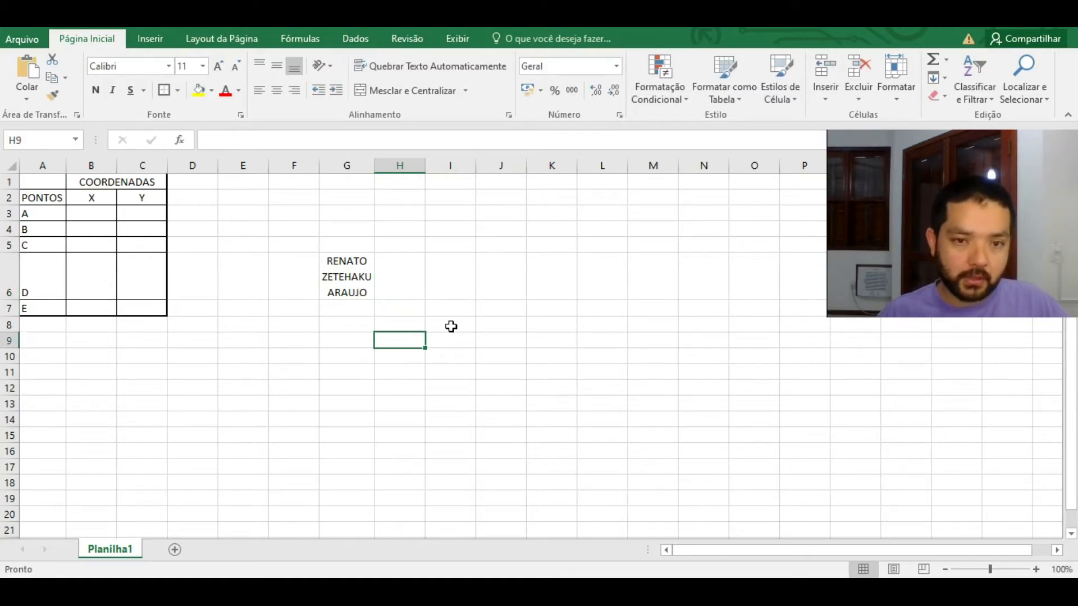
pyautogui.press('Left')
pyautogui.write('RENATO')
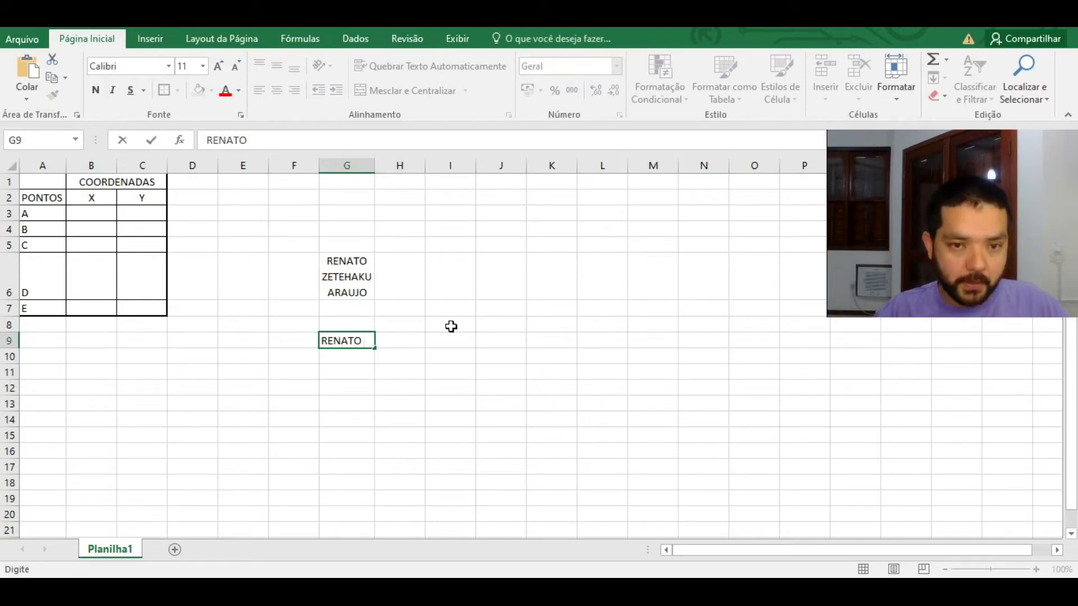
pyautogui.press('Return')
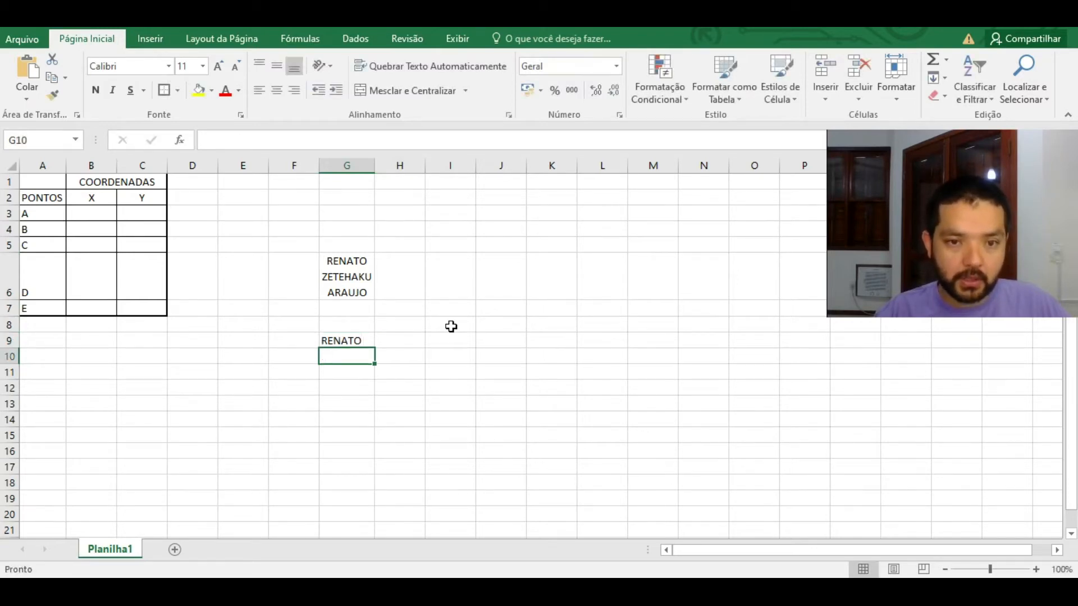
pyautogui.press('Up')
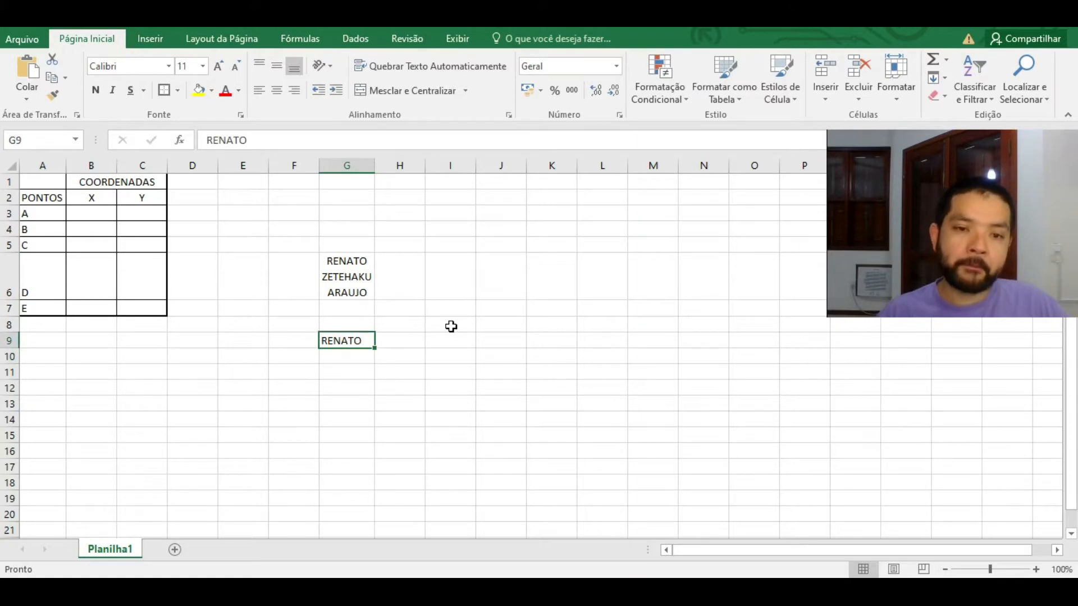
pyautogui.press('F2')
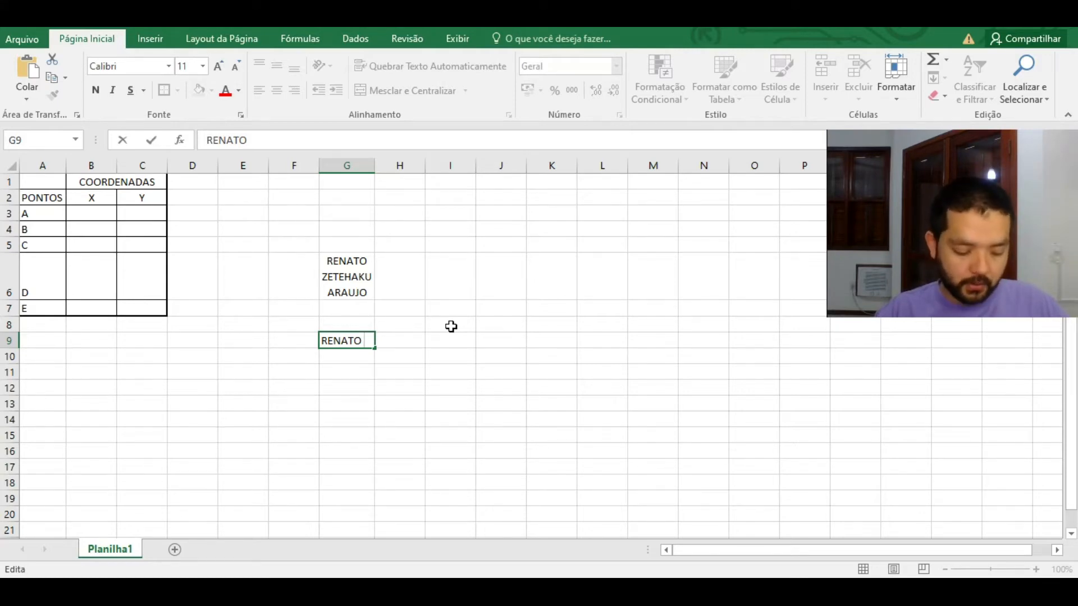
# Step: Complete G9 as a three-line name using Alt+Enter line breaks
pyautogui.hotkey('alt', 'Return')
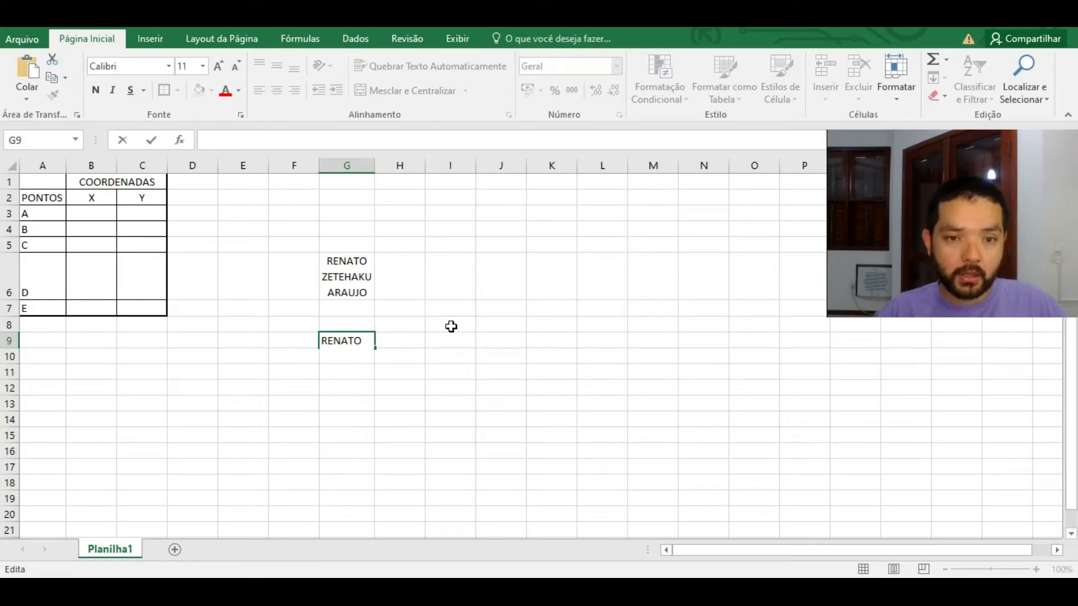
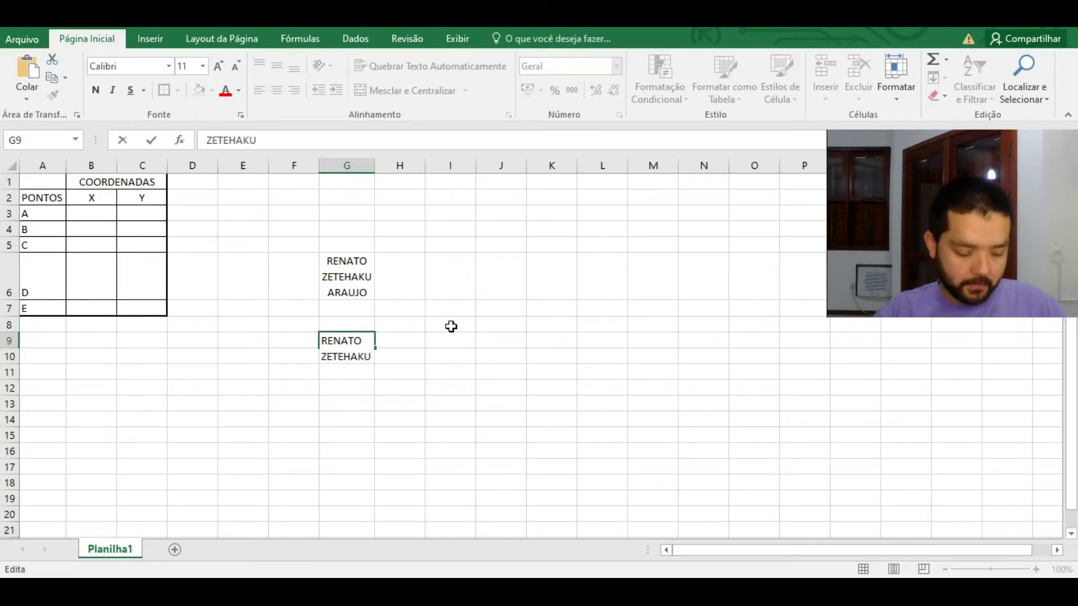
pyautogui.hotkey('alt', 'Return')
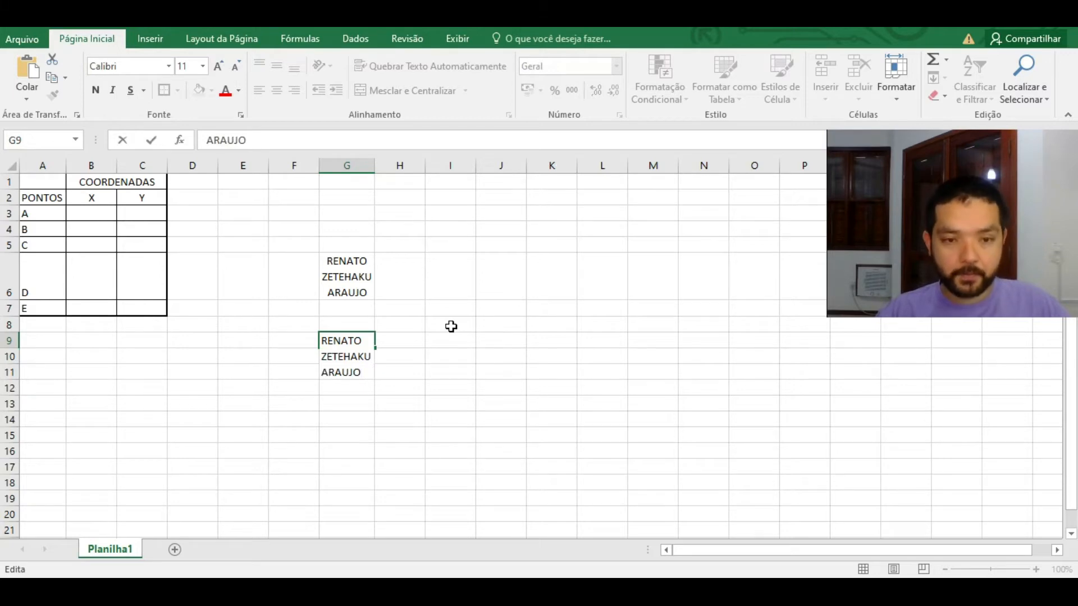
pyautogui.press('Return')
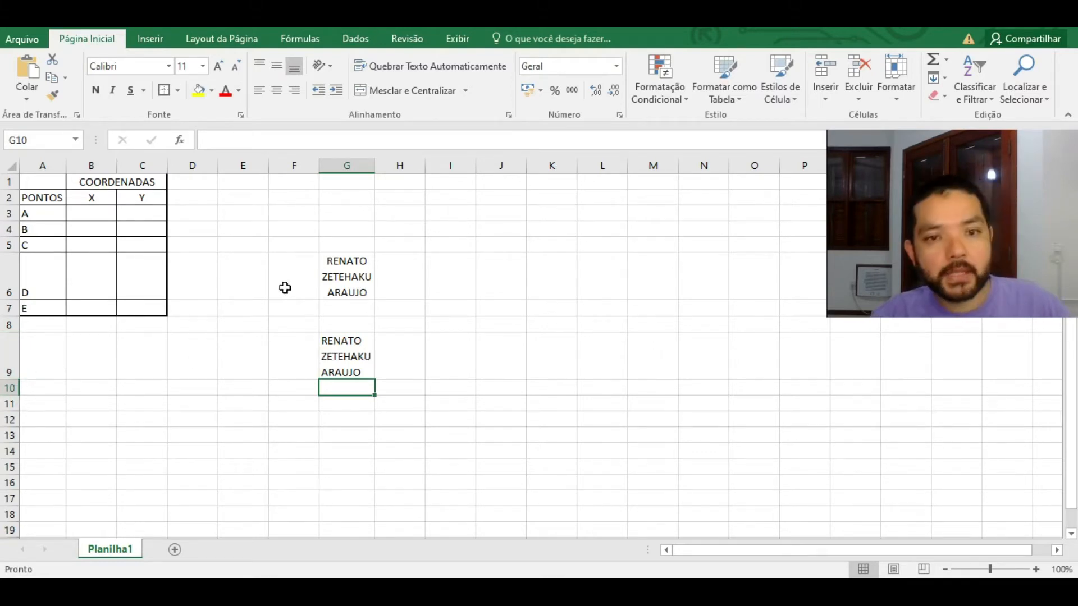
# Step: Delete the wrapped name entries in G9 and G6
pyautogui.click(359, 363)
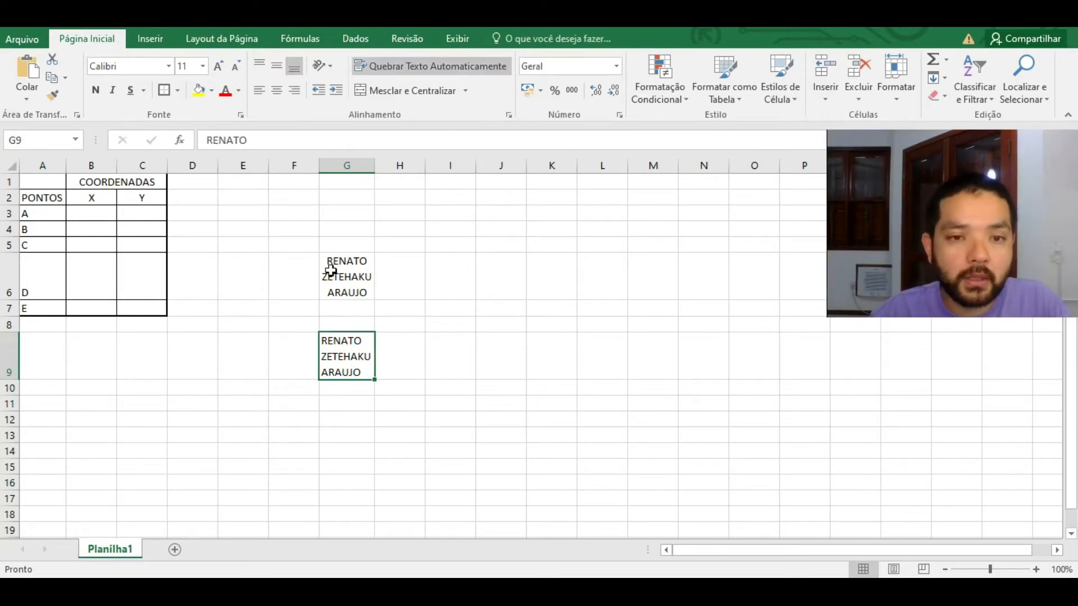
pyautogui.press('Delete')
pyautogui.click(349, 262)
pyautogui.press('Delete')
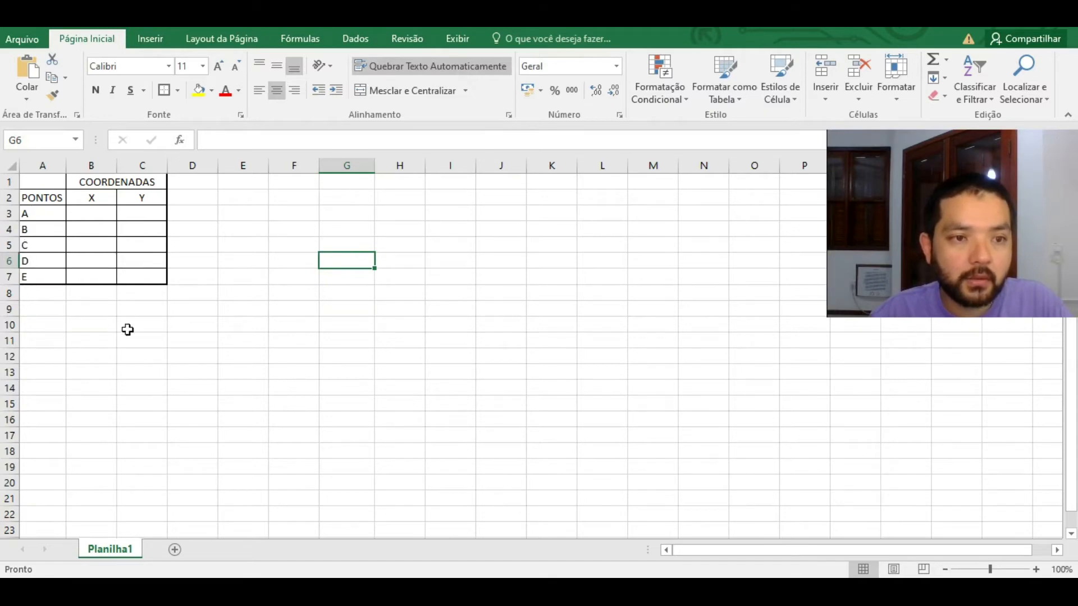
pyautogui.click(270, 275)
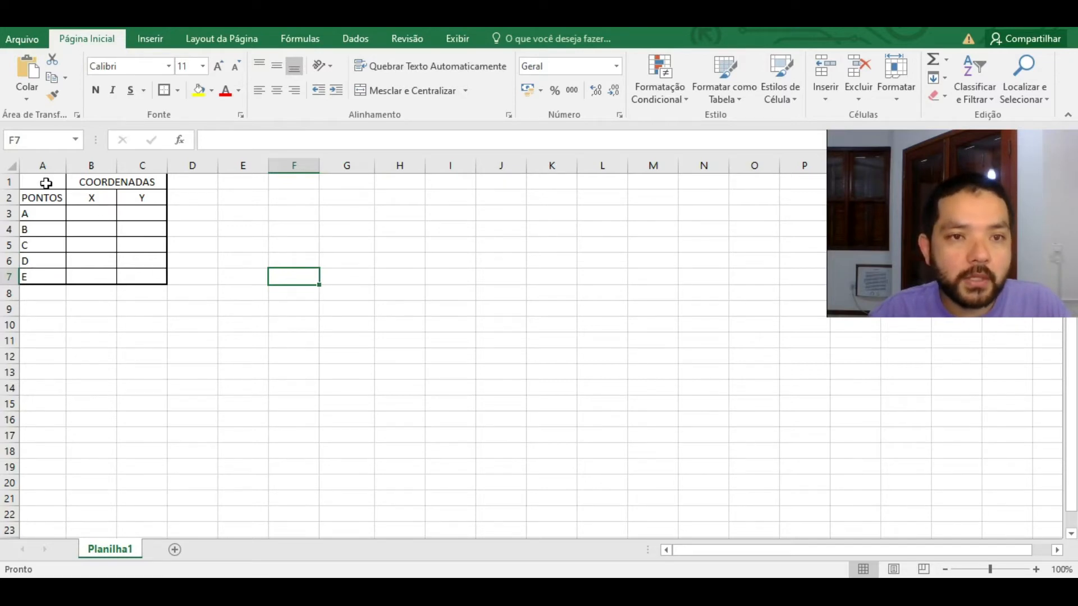
pyautogui.click(46, 183)
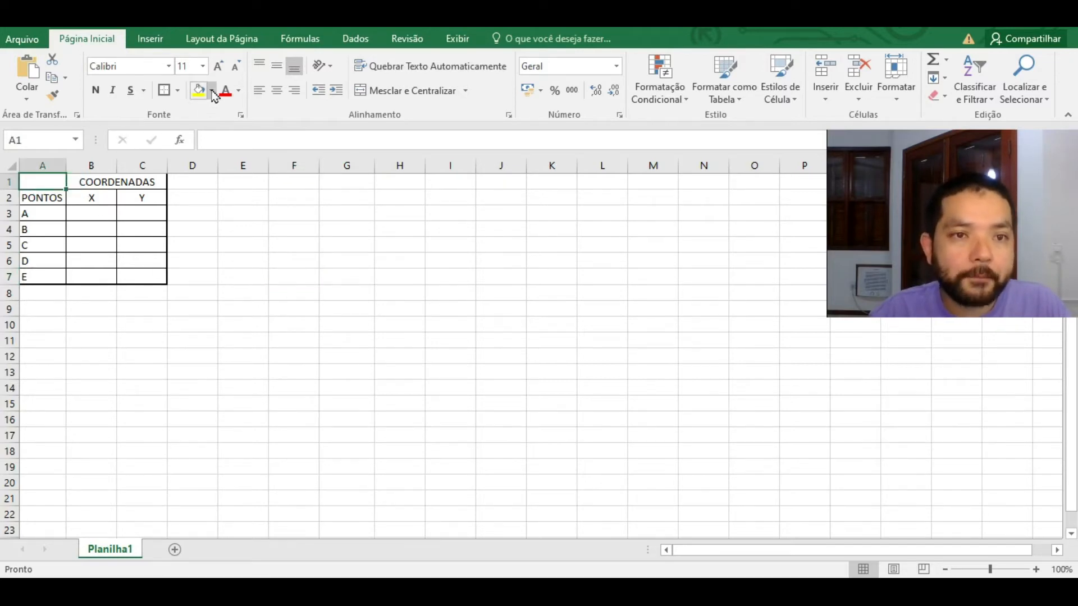
pyautogui.click(211, 90)
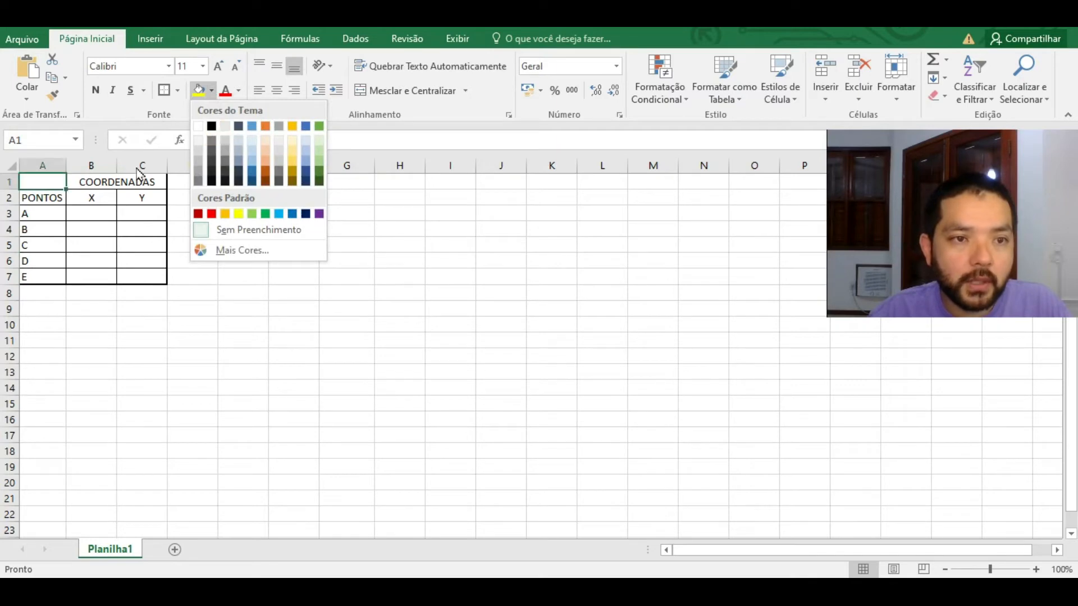
pyautogui.click(53, 188)
pyautogui.moveTo(53, 183); pyautogui.dragTo(47, 275)
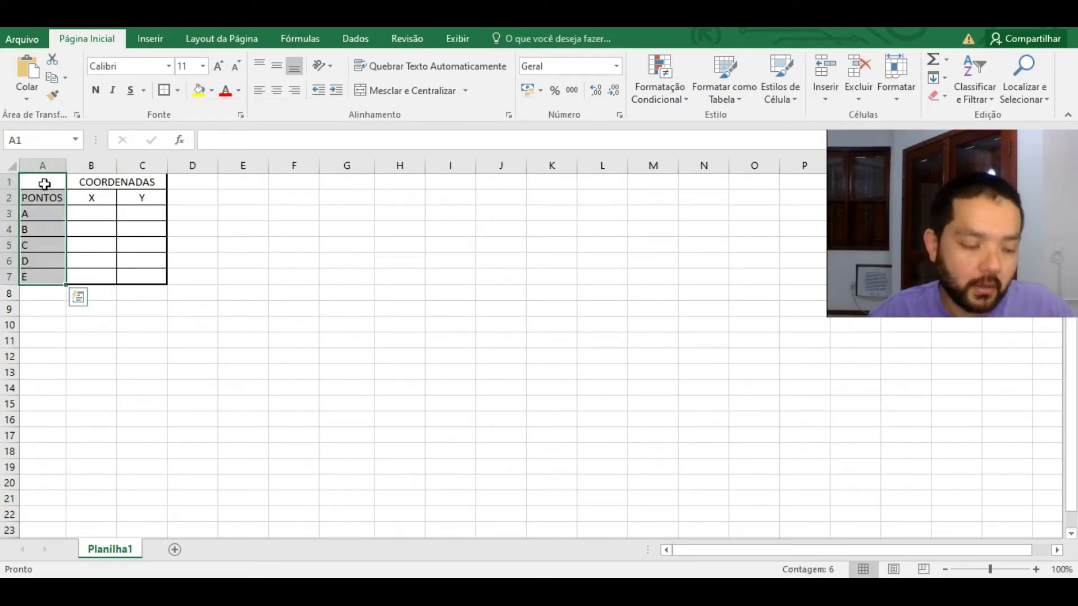
pyautogui.click(197, 180)
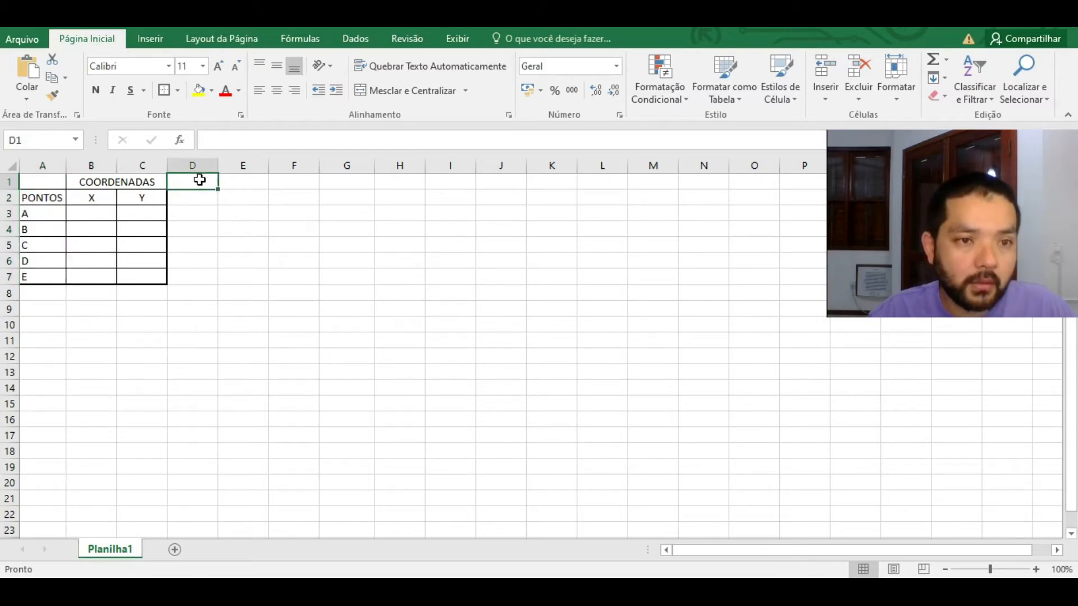
pyautogui.moveTo(49, 182); pyautogui.dragTo(55, 277)
pyautogui.moveTo(52, 183); pyautogui.dragTo(144, 197)
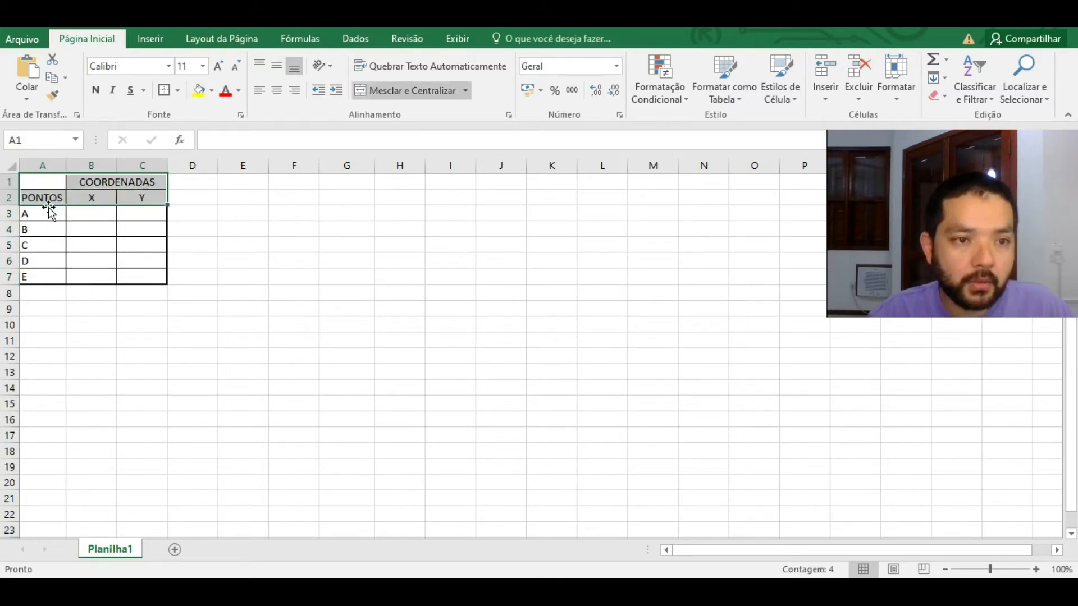
pyautogui.moveTo(49, 213); pyautogui.dragTo(48, 275)
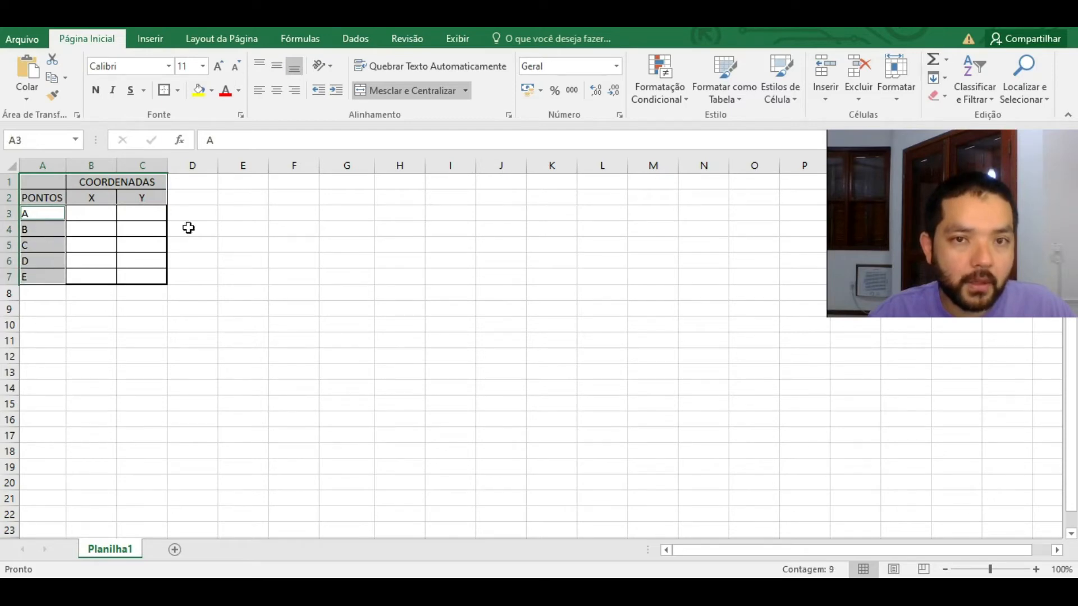
pyautogui.click(213, 91)
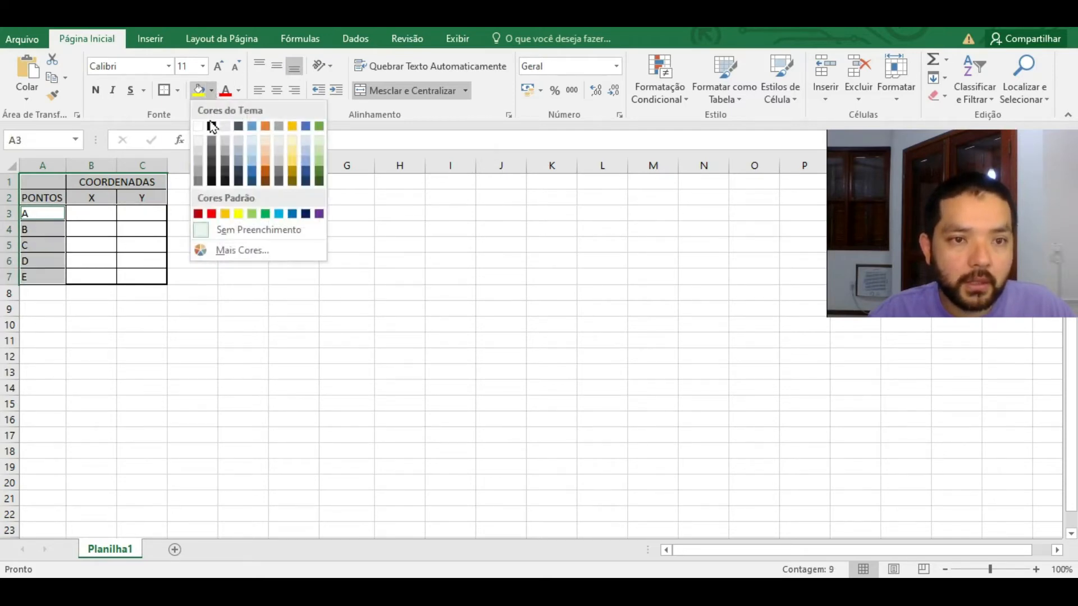
pyautogui.click(201, 163)
pyautogui.click(43, 246)
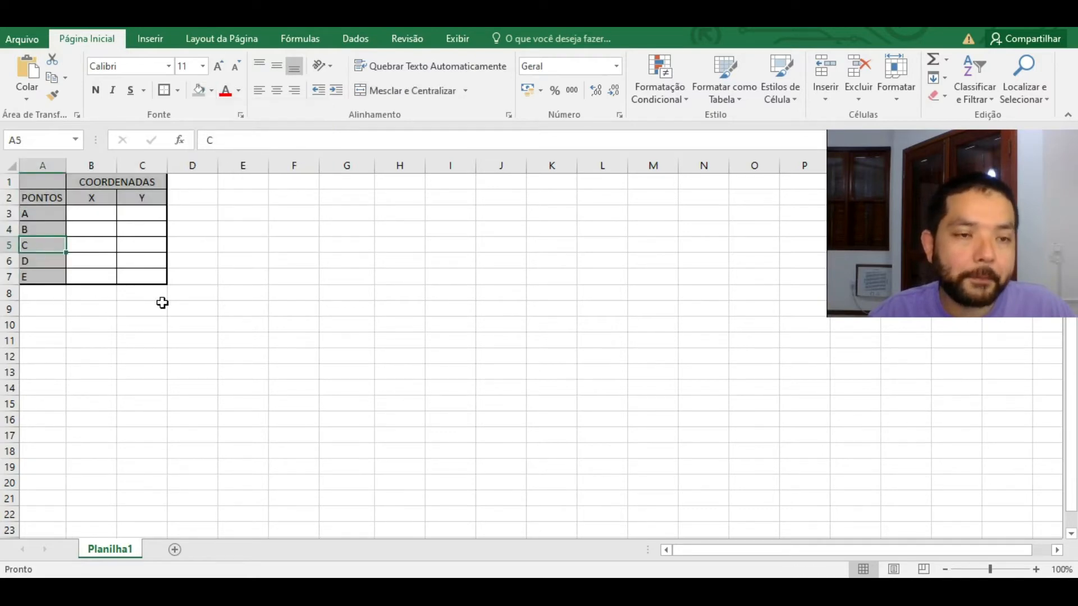
pyautogui.moveTo(128, 183); pyautogui.dragTo(48, 275)
pyautogui.click(212, 91)
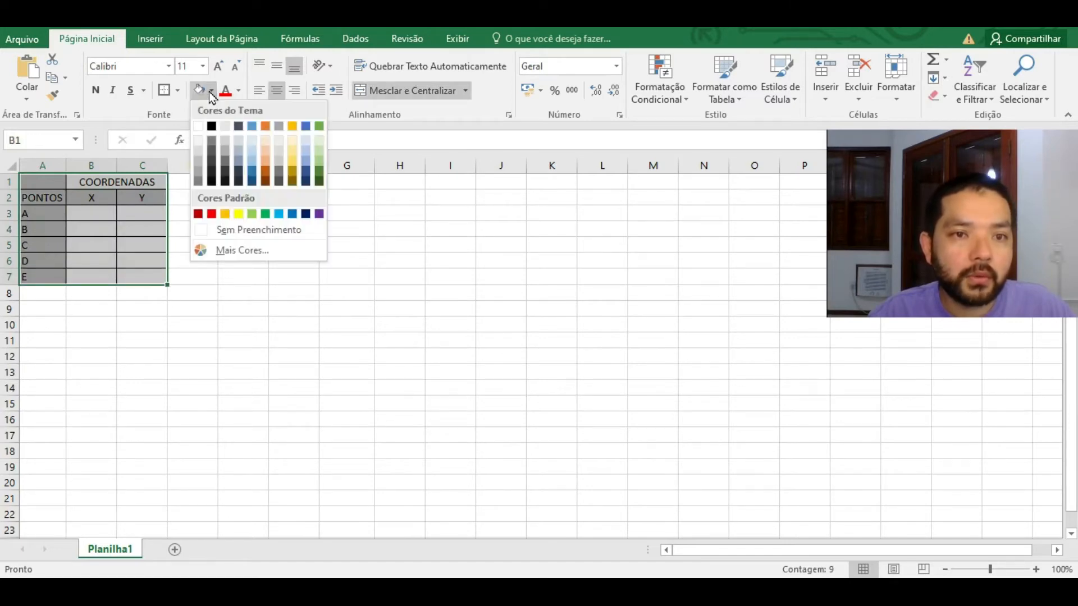
pyautogui.click(246, 231)
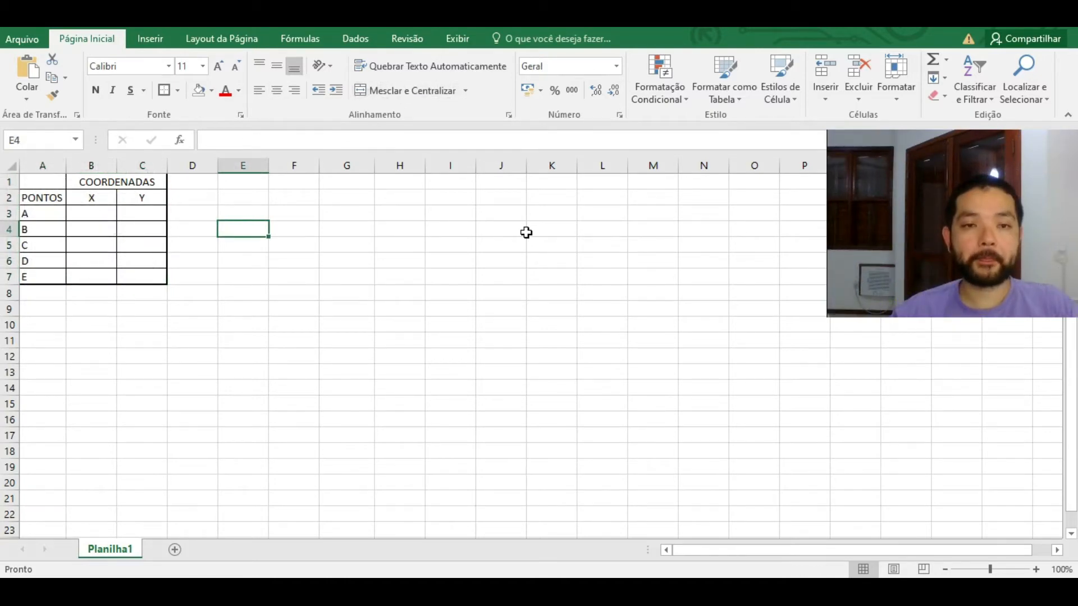
# Step: Clear the contents of the table range A1:C7 with Limpar conteúdo
pyautogui.click(137, 185)
pyautogui.moveTo(138, 185); pyautogui.dragTo(11, 277)
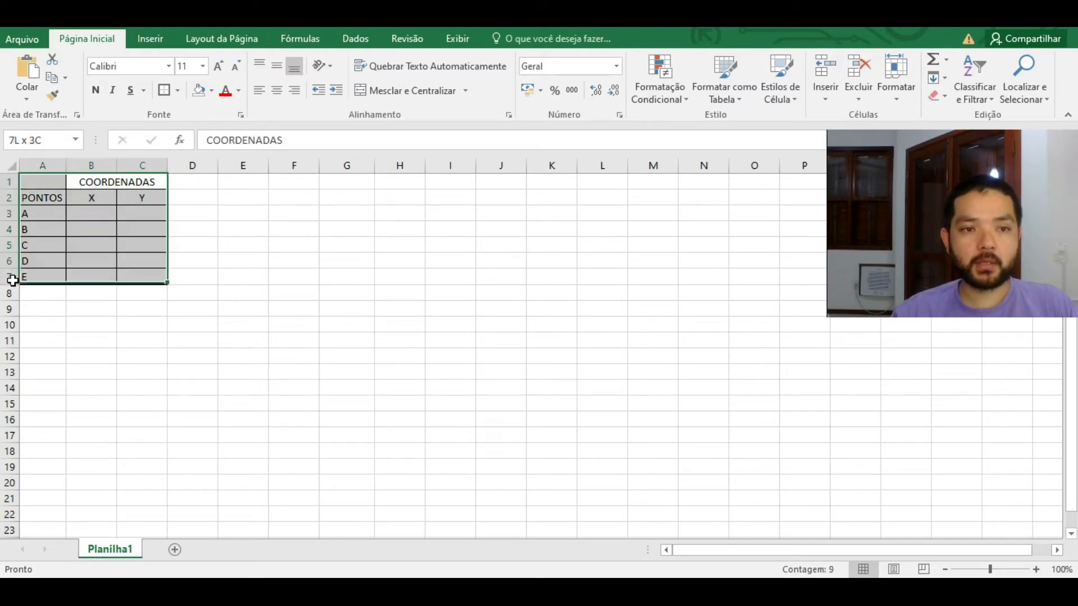
pyautogui.rightClick(107, 242)
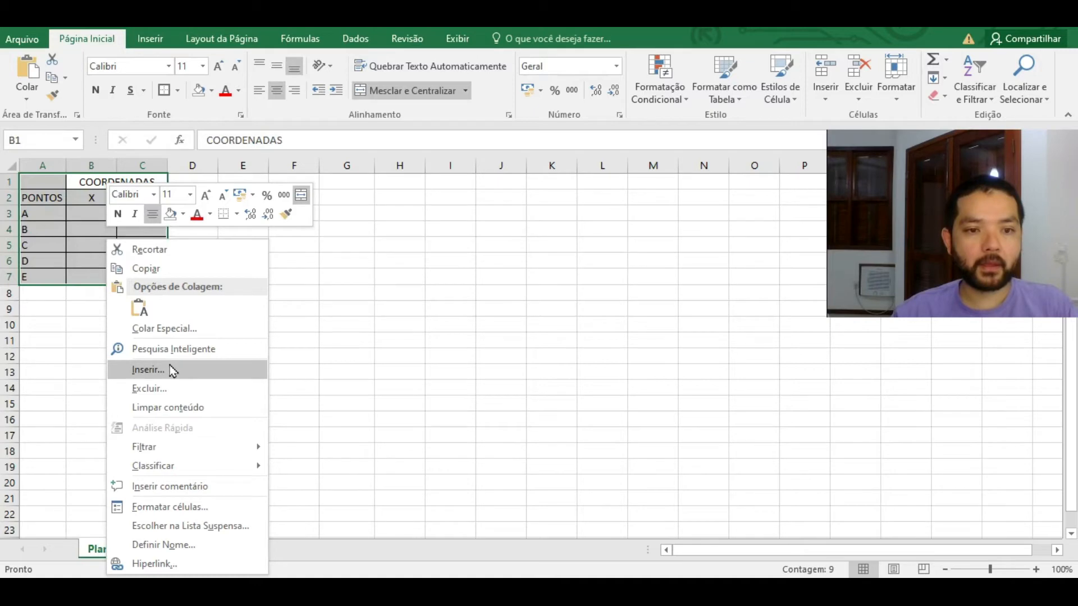
pyautogui.click(171, 407)
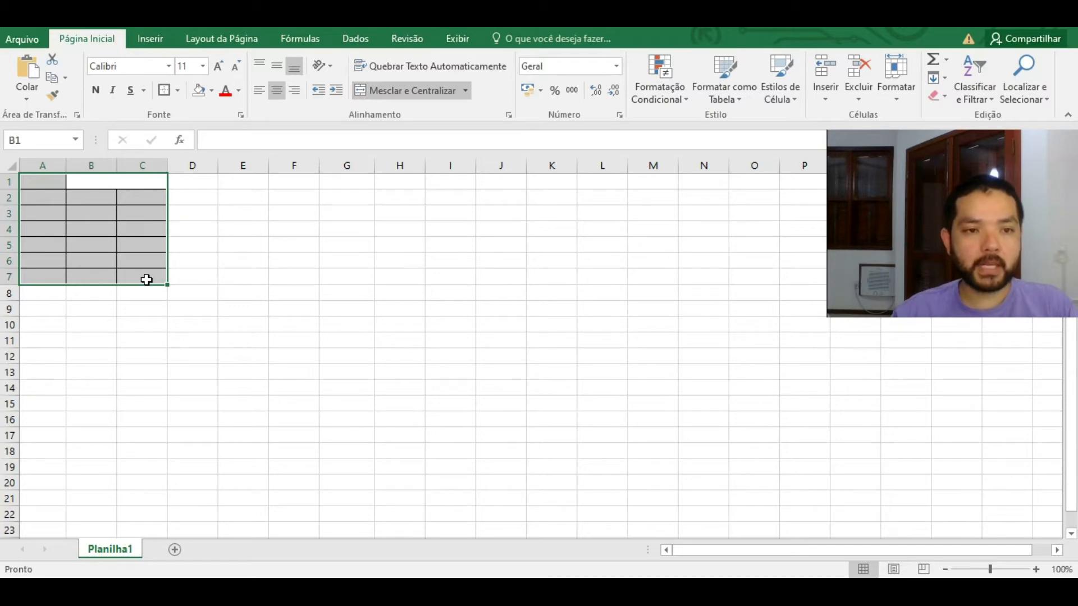
# Step: Remove all borders from A1:C7 with Sem Borda
pyautogui.moveTo(149, 277); pyautogui.dragTo(32, 183)
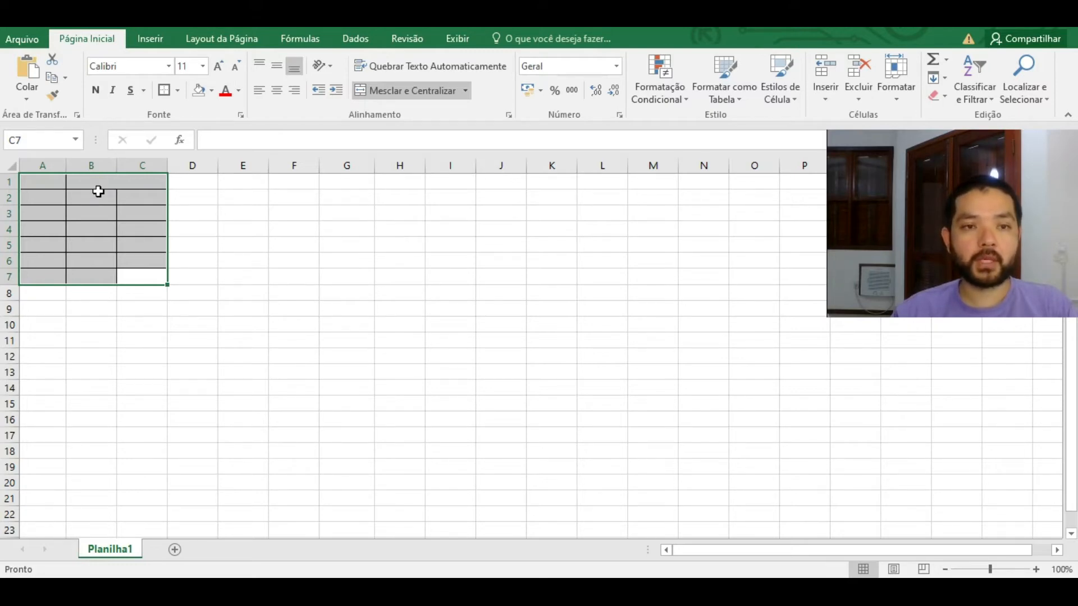
pyautogui.click(177, 91)
pyautogui.click(241, 207)
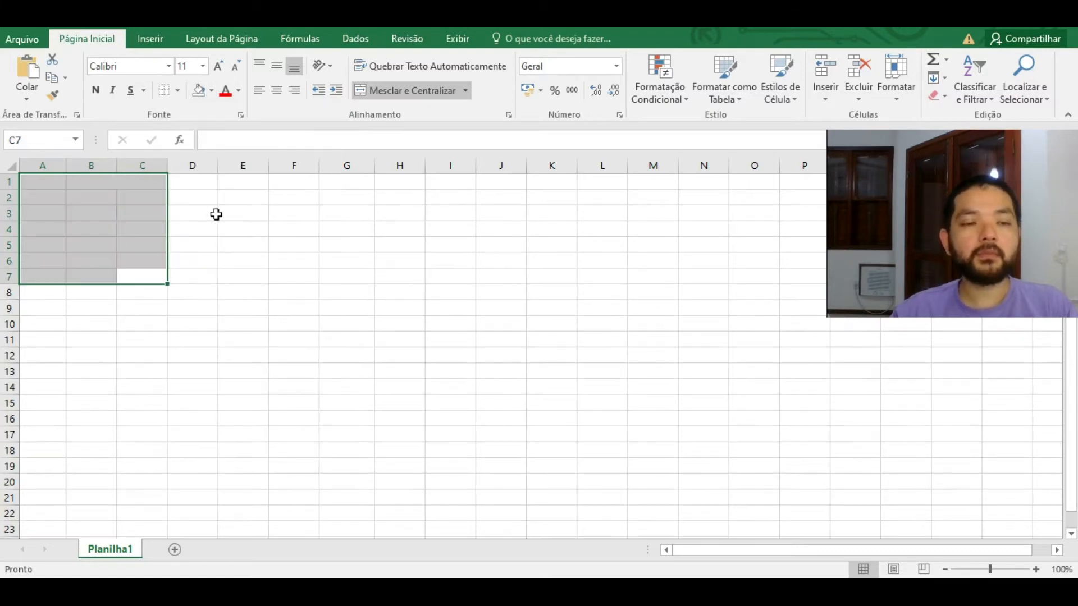
pyautogui.moveTo(91, 182); pyautogui.dragTo(141, 182)
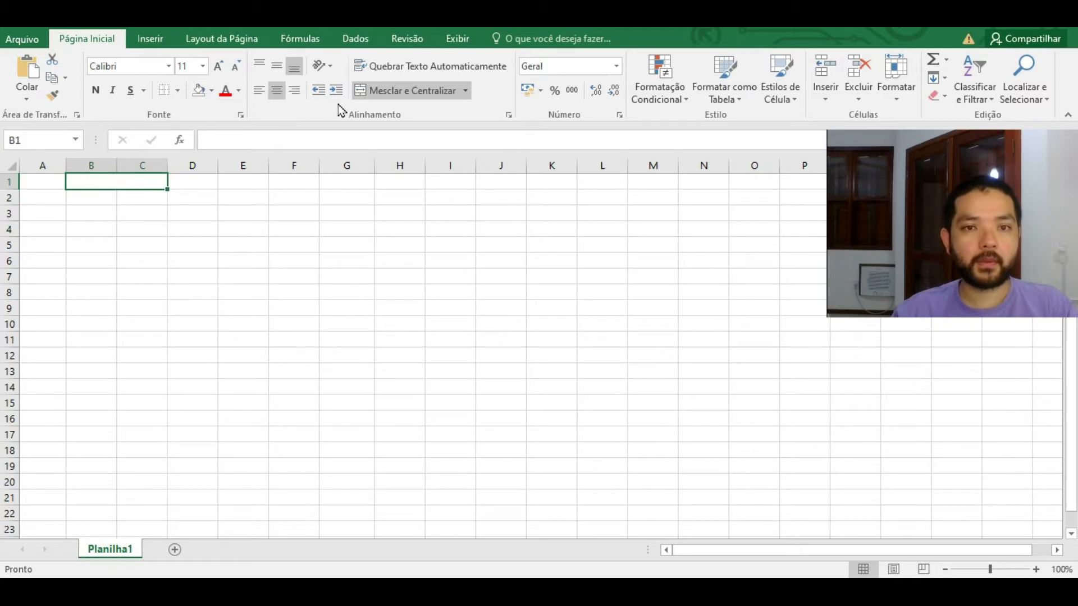
# Step: Select D3 and launch Inserir Função from the Fórmulas tab
pyautogui.click(194, 216)
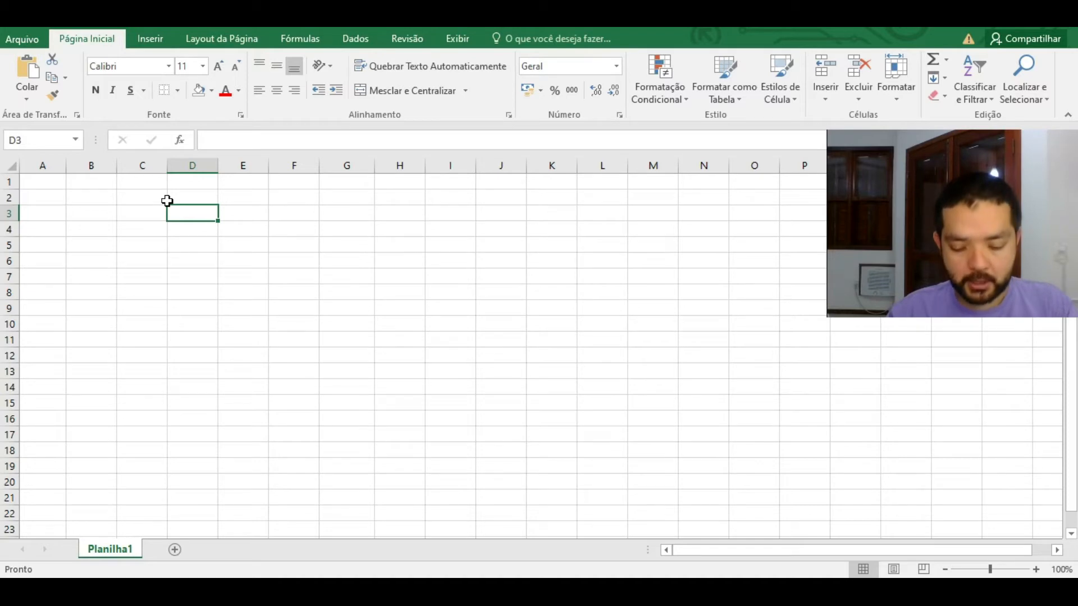
pyautogui.click(284, 40)
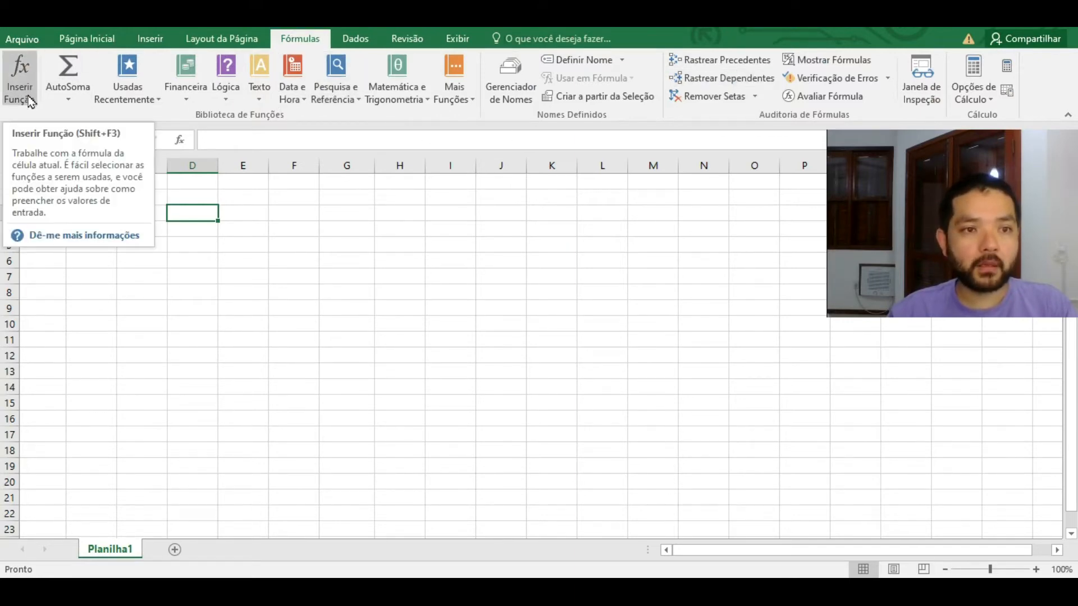
pyautogui.click(31, 68)
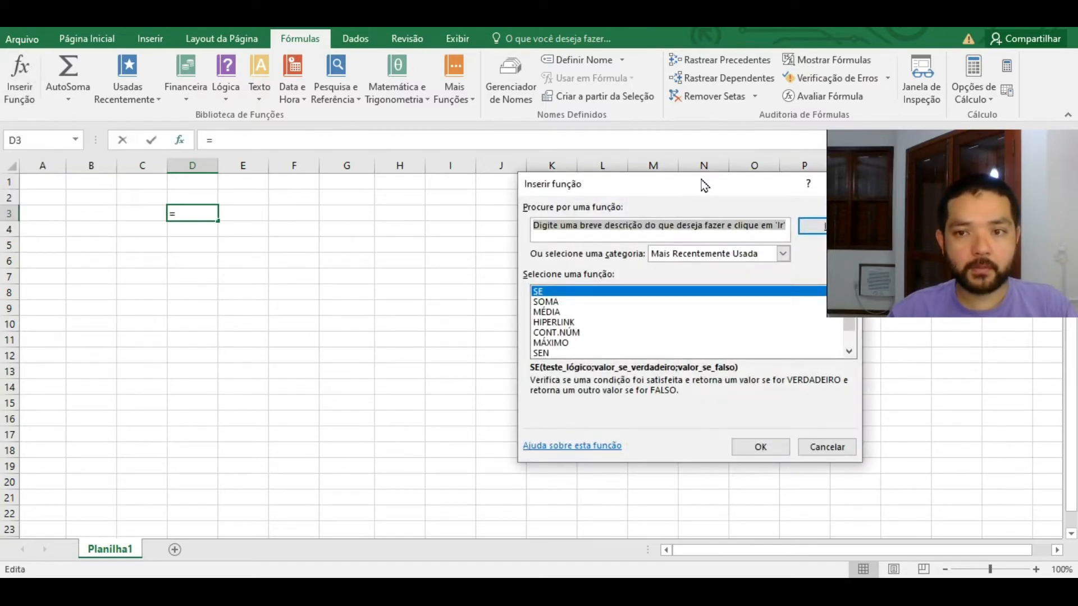
# Step: Browse all functions under category Tudo, cancel the dialog, and type = in D3
pyautogui.moveTo(702, 185); pyautogui.dragTo(474, 132)
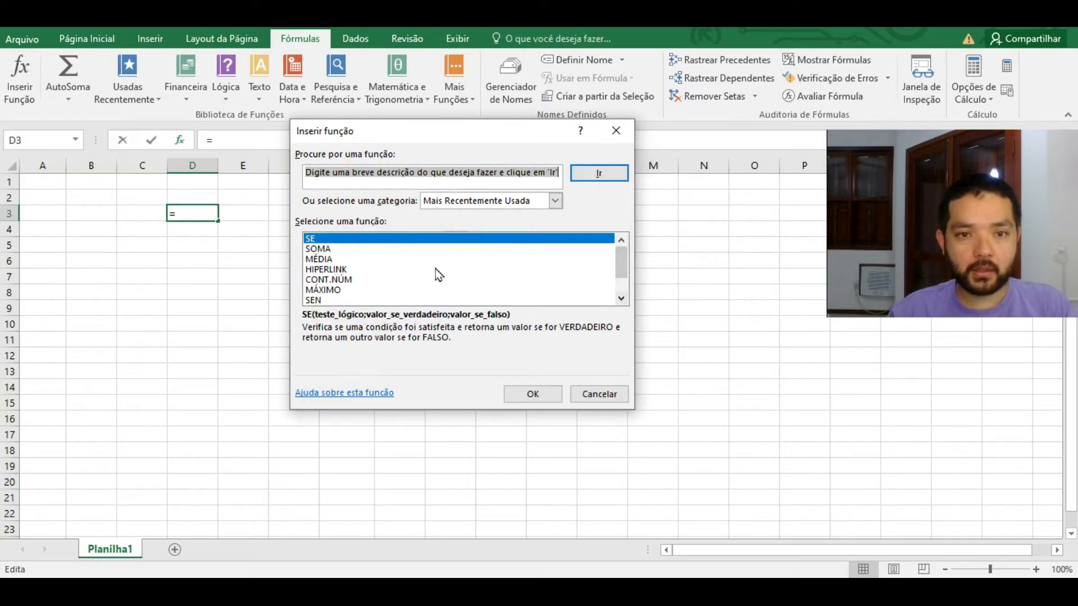
pyautogui.click(622, 298)
pyautogui.click(622, 299)
pyautogui.click(623, 298)
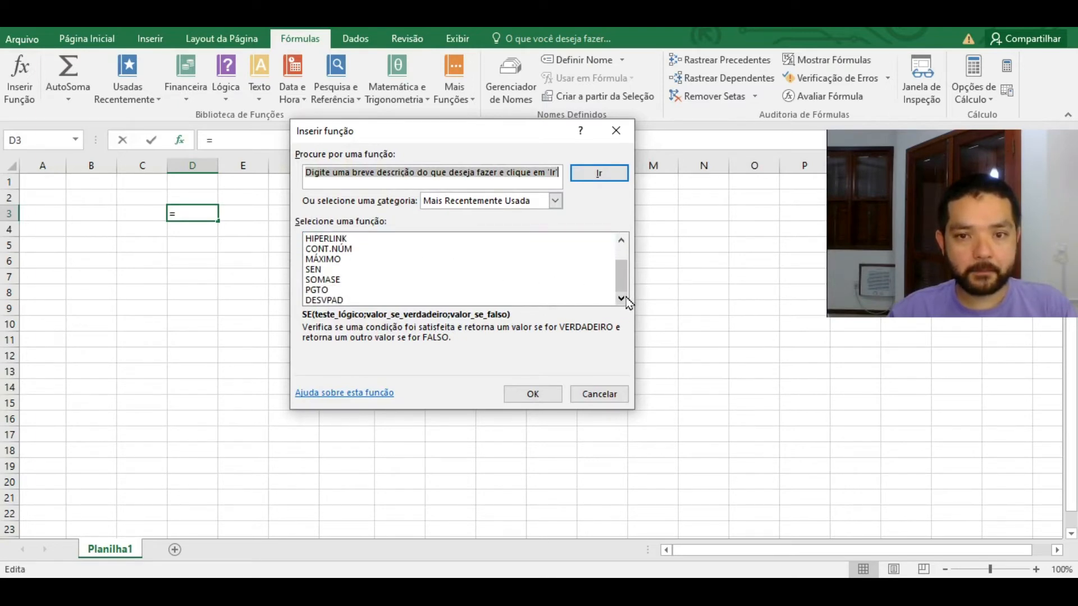
pyautogui.moveTo(622, 278); pyautogui.dragTo(621, 261)
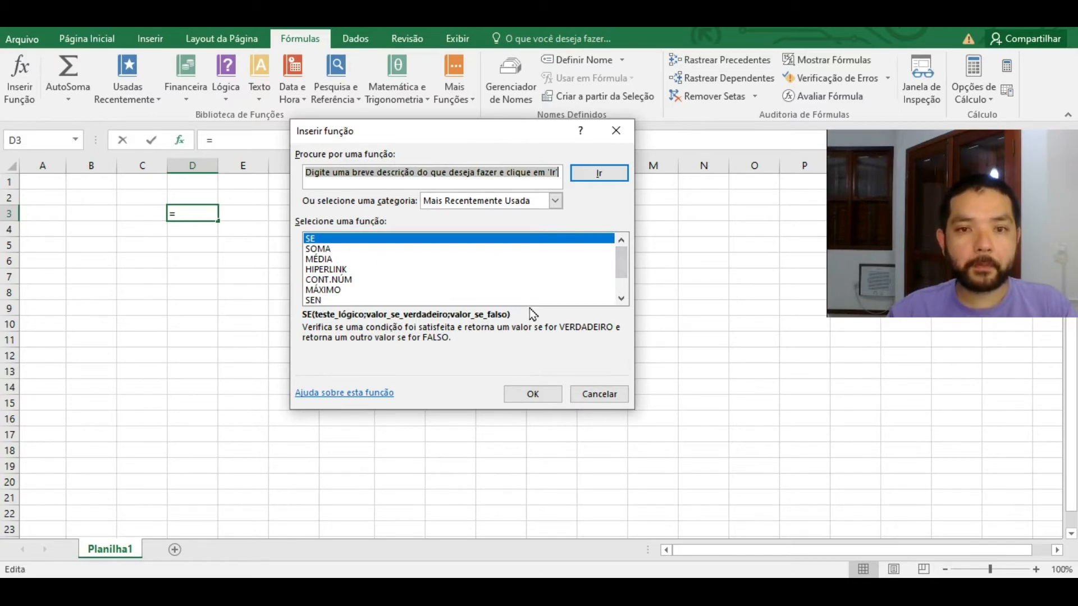
pyautogui.click(556, 201)
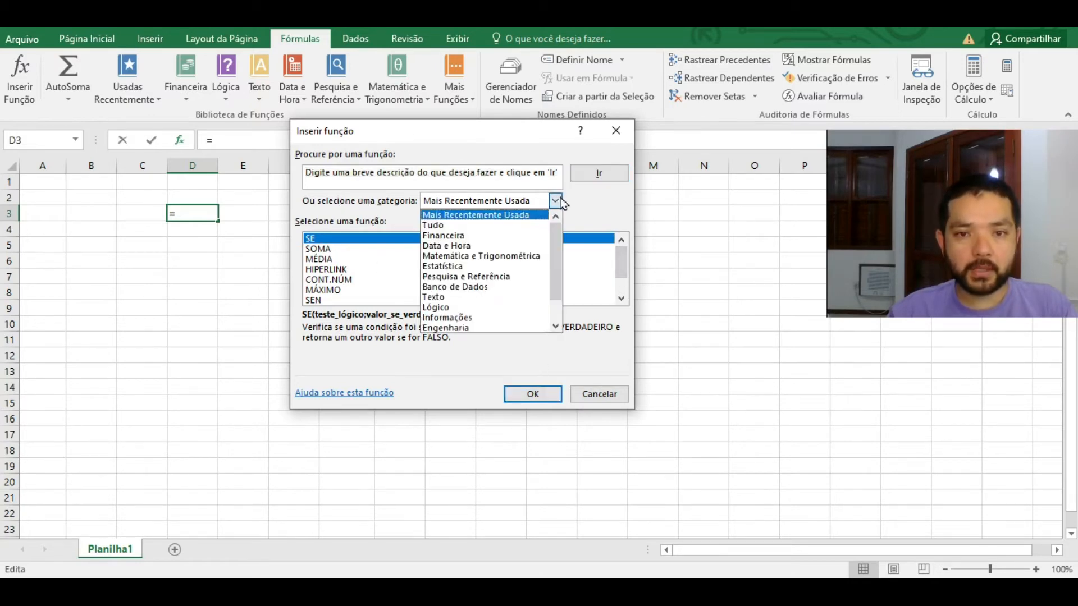
pyautogui.click(519, 226)
pyautogui.moveTo(621, 254)
pyautogui.mouseDown()
pyautogui.moveTo(630, 287)
pyautogui.moveTo(628, 247)
pyautogui.mouseUp()
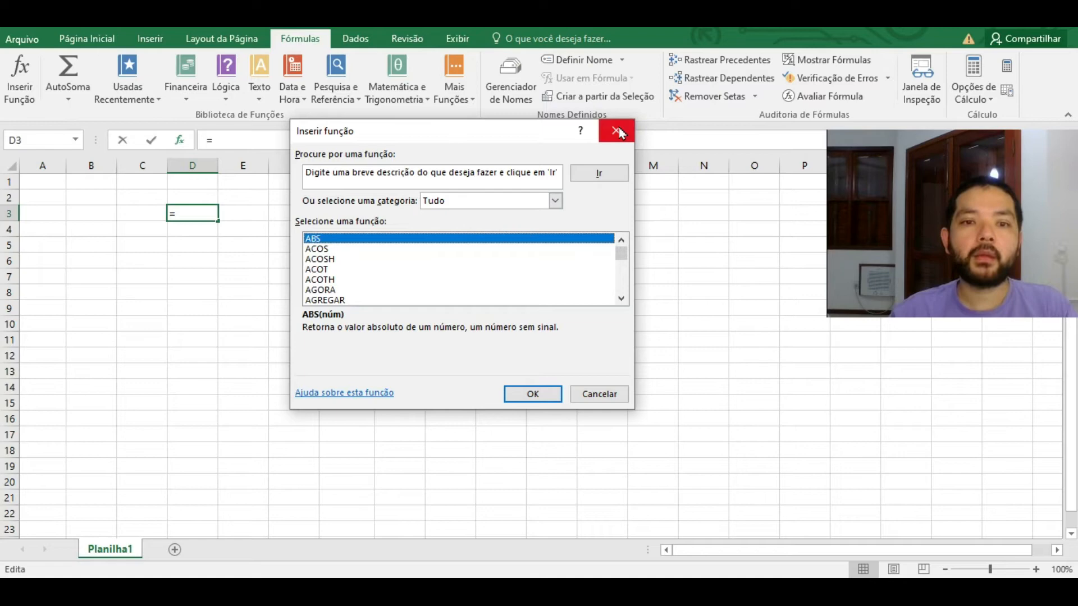
pyautogui.click(614, 393)
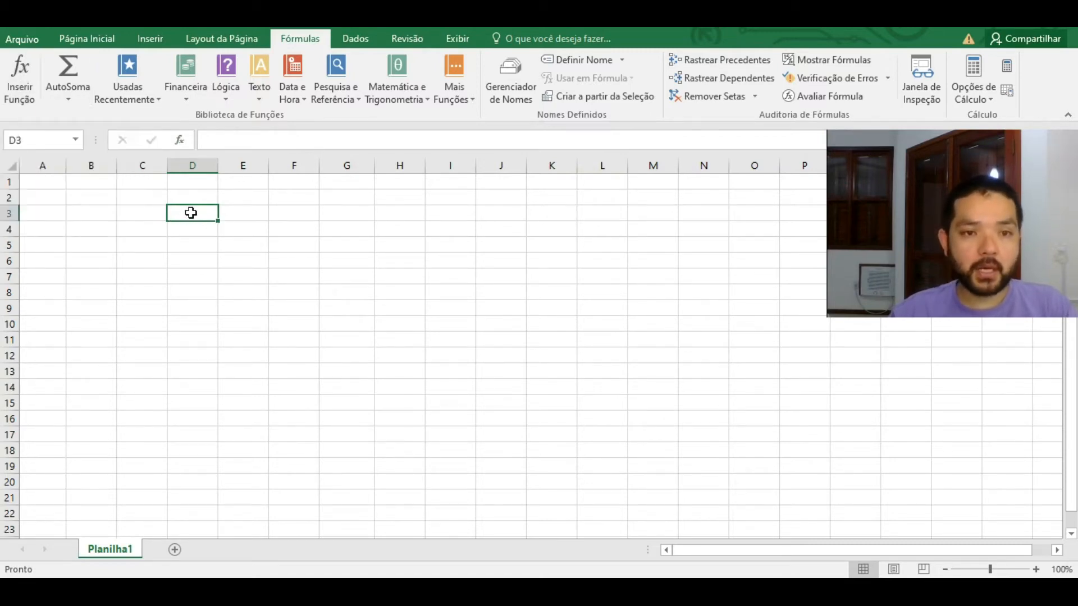
pyautogui.write('=')
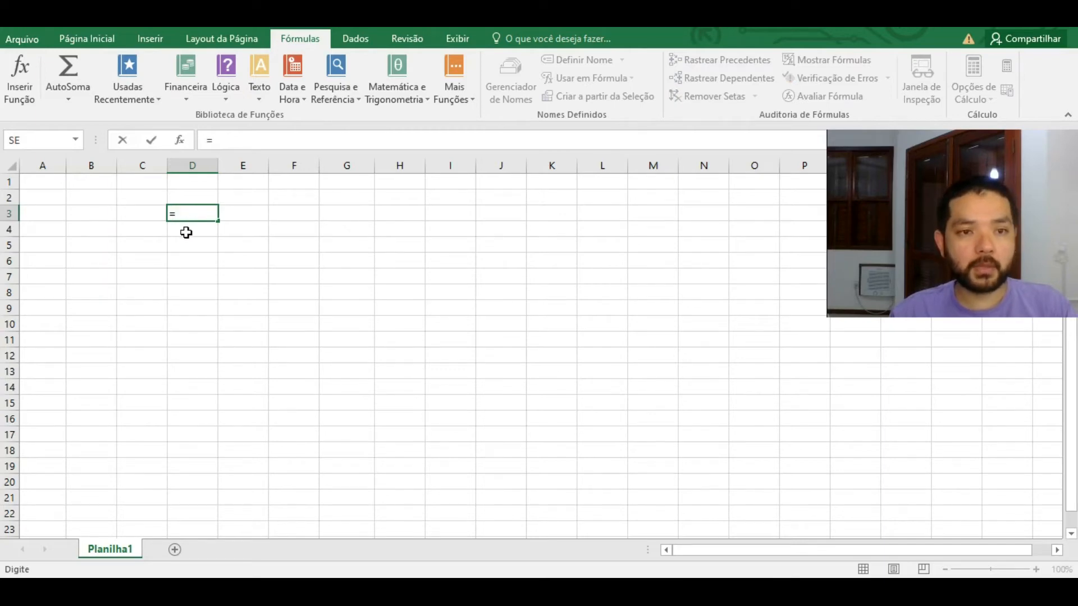
# Step: Cancel the pending entry in D3 and enter 5 in B3 and 10 in C3
pyautogui.press('Escape')
pyautogui.click(91, 217)
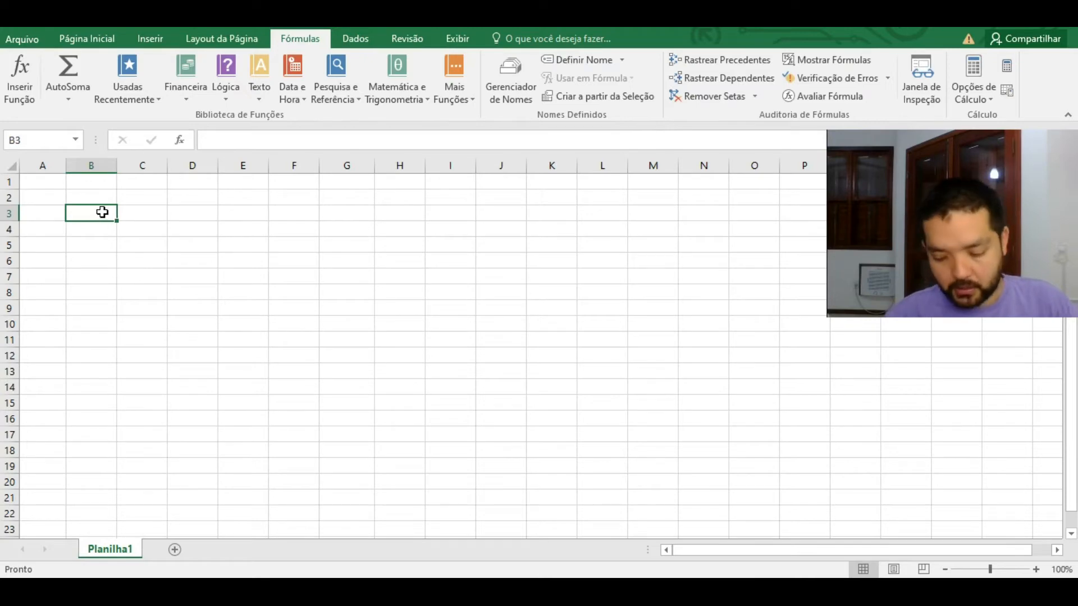
pyautogui.write('5')
pyautogui.press('Right')
pyautogui.write('10')
pyautogui.press('Return')
# Step: Enter 15 in B4 and 20 in C4 to complete the number block
pyautogui.press('Left')
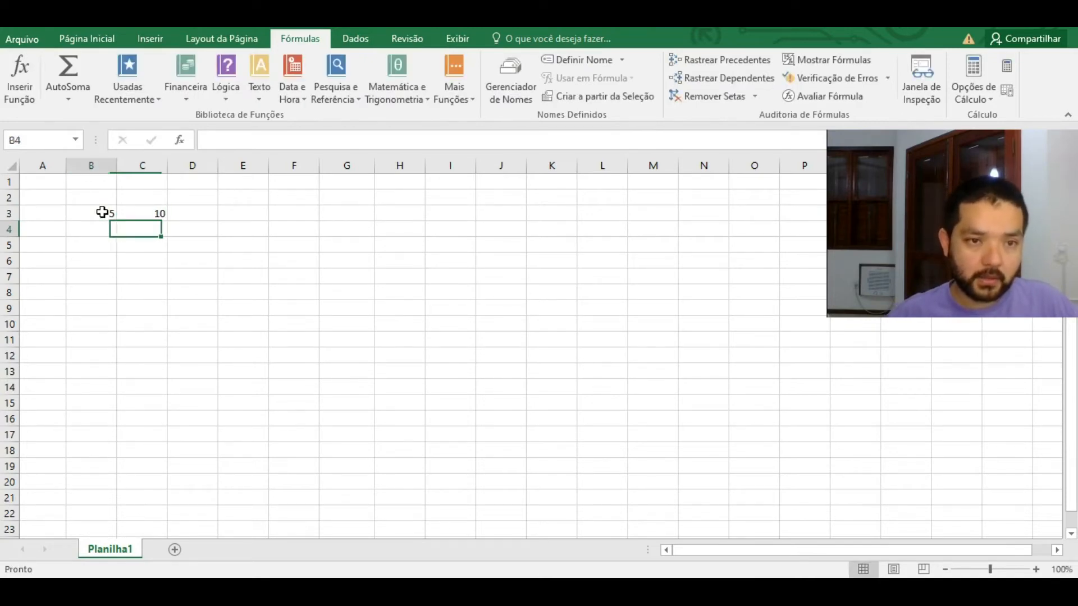
pyautogui.write('15')
pyautogui.press('Return')
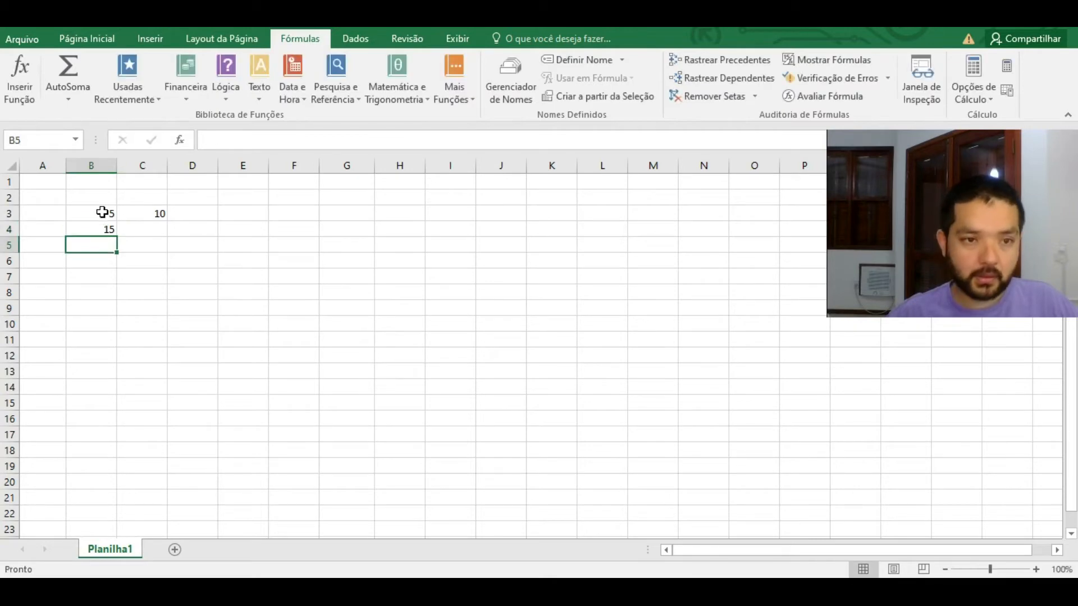
pyautogui.press('Right')
pyautogui.press('Up')
pyautogui.write('20')
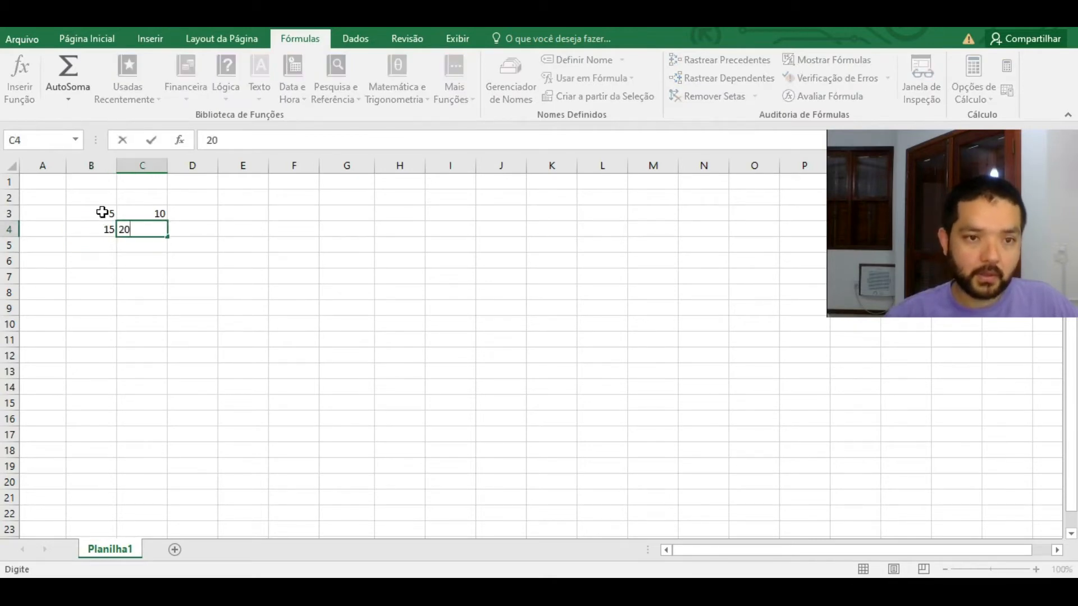
pyautogui.moveTo(102, 212); pyautogui.dragTo(159, 231)
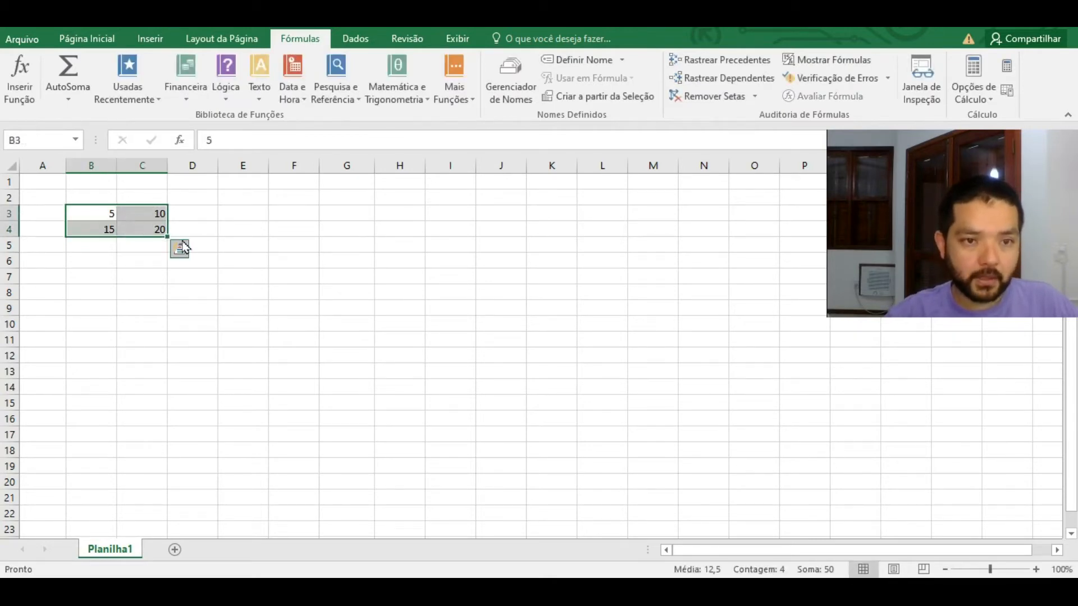
pyautogui.click(137, 212)
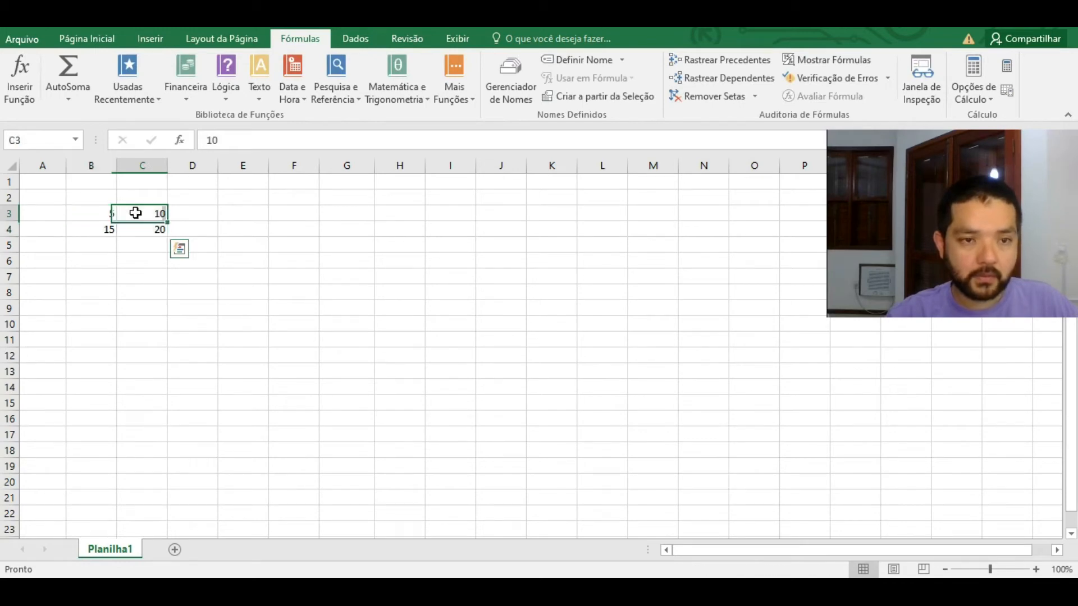
pyautogui.click(197, 212)
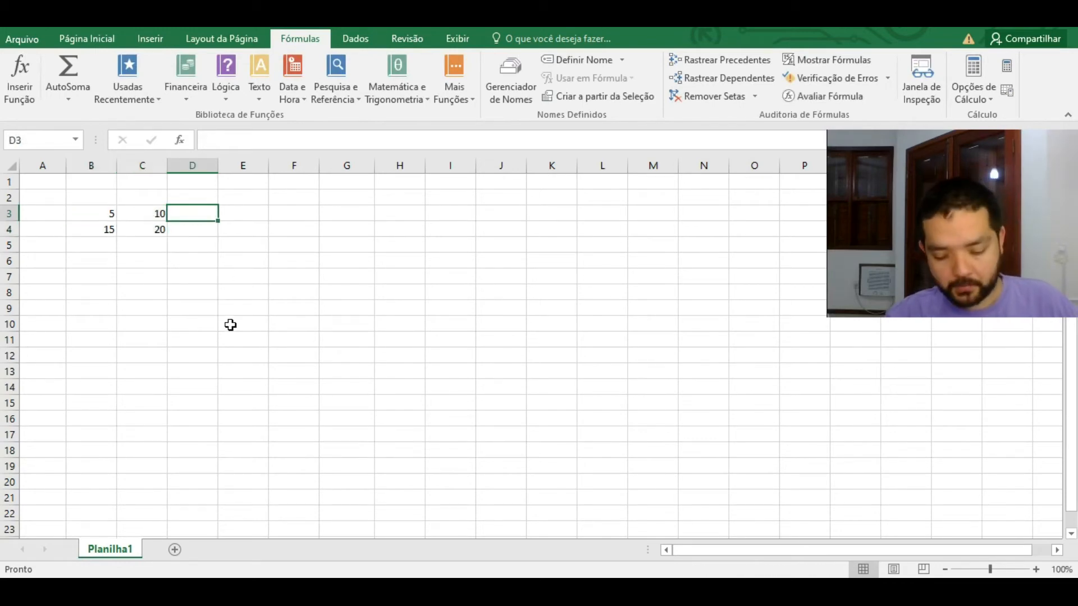
# Step: Build the formula =B3+C3 in D3 so it shows 15
pyautogui.write('=')
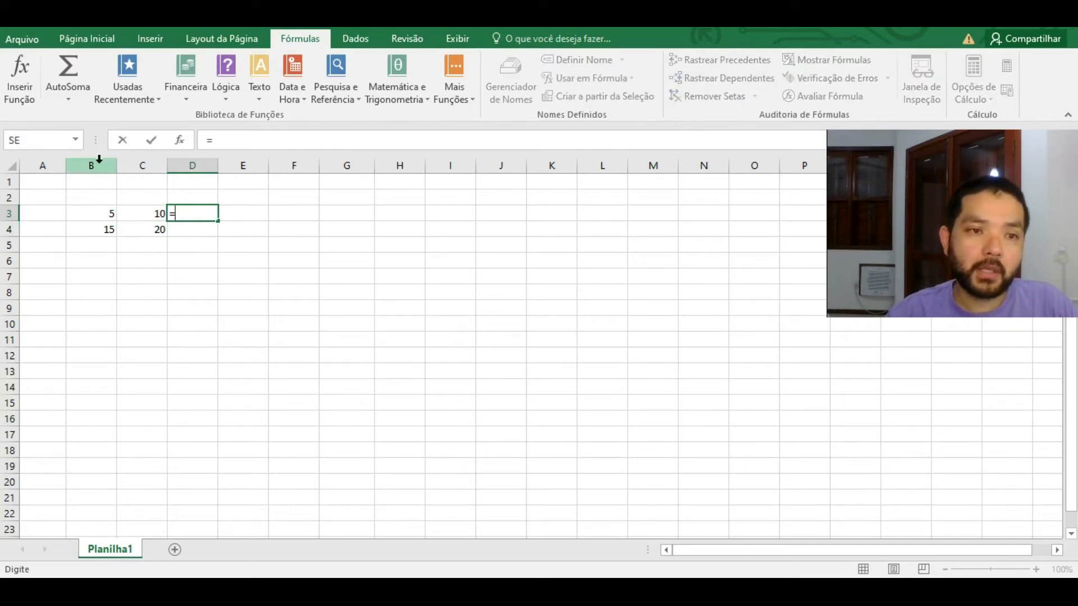
pyautogui.click(106, 214)
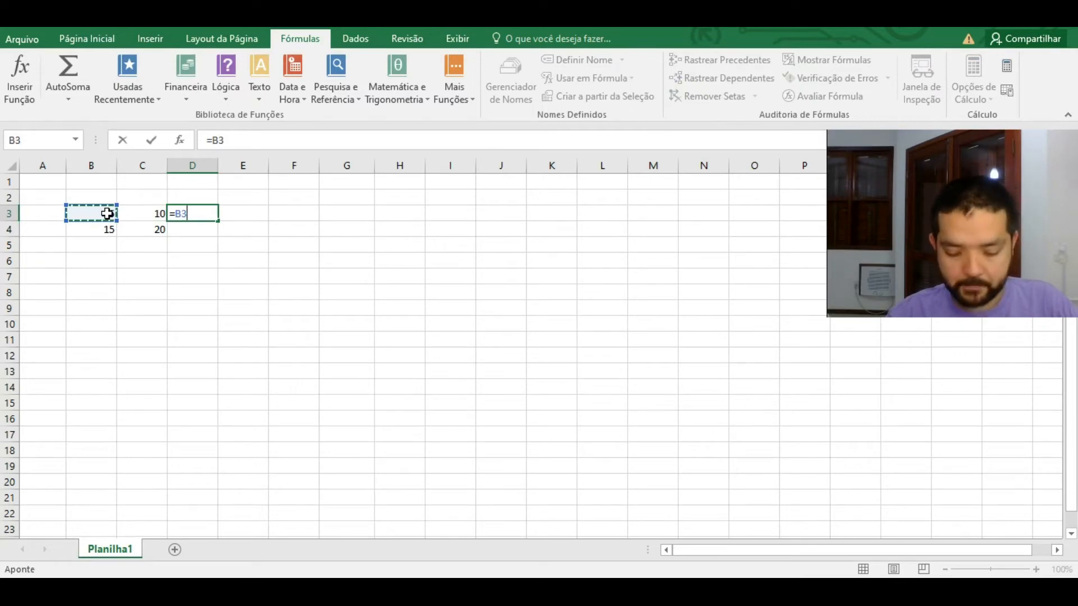
pyautogui.write('+')
pyautogui.click(159, 218)
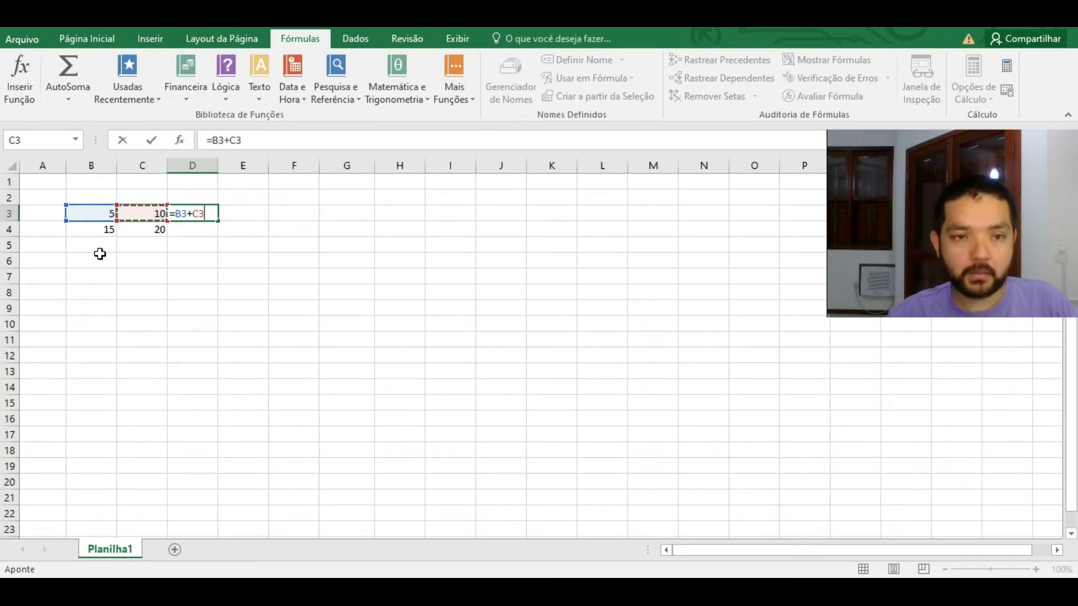
pyautogui.press('Return')
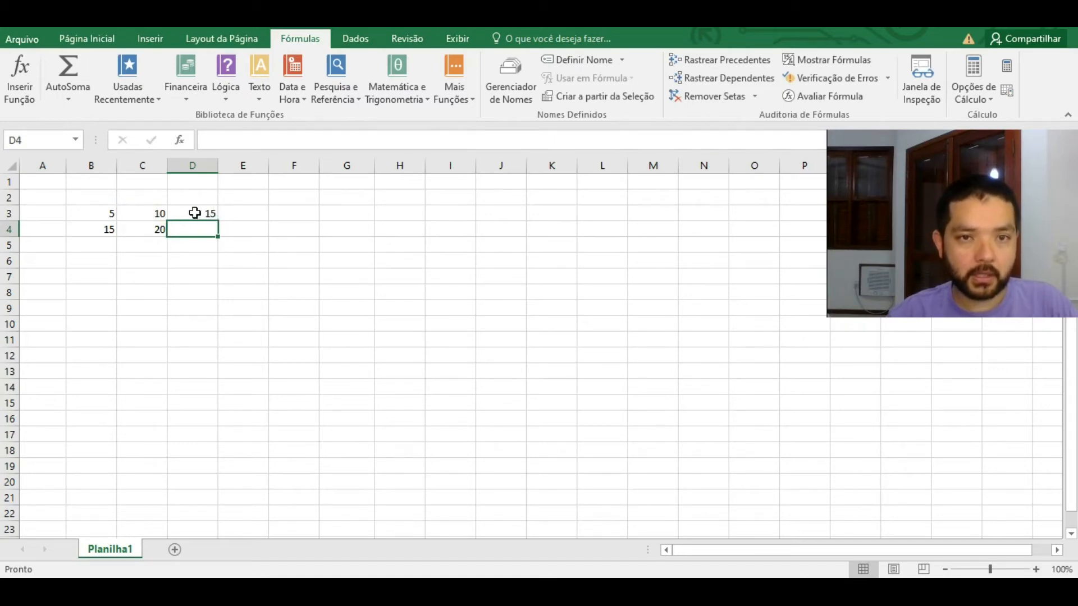
pyautogui.click(140, 214)
pyautogui.moveTo(140, 214); pyautogui.dragTo(109, 229)
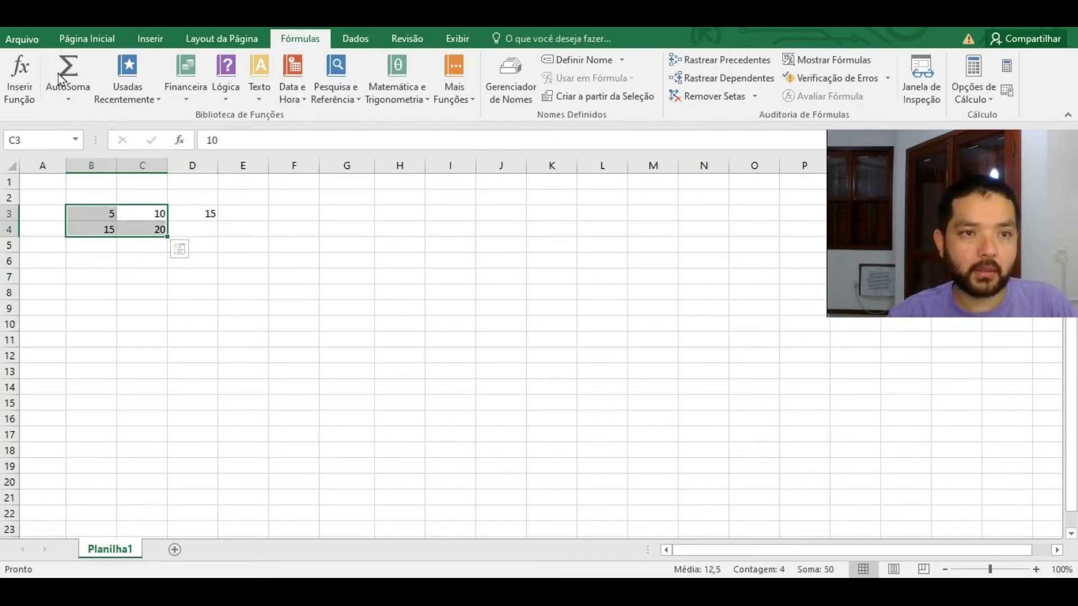
# Step: Apply All Borders to the B3:C4 number block
pyautogui.click(73, 40)
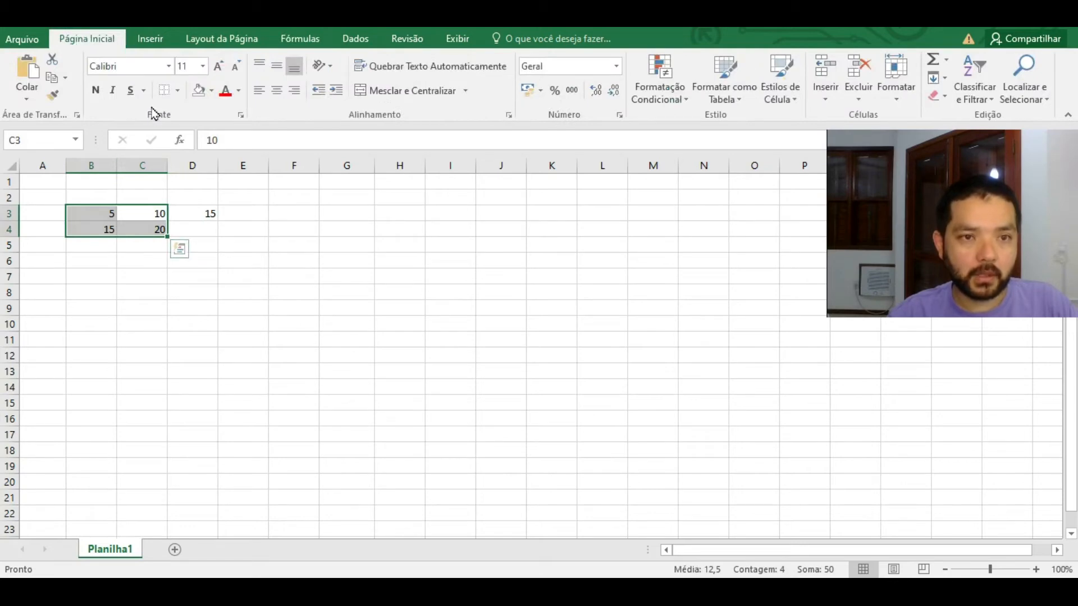
pyautogui.click(178, 91)
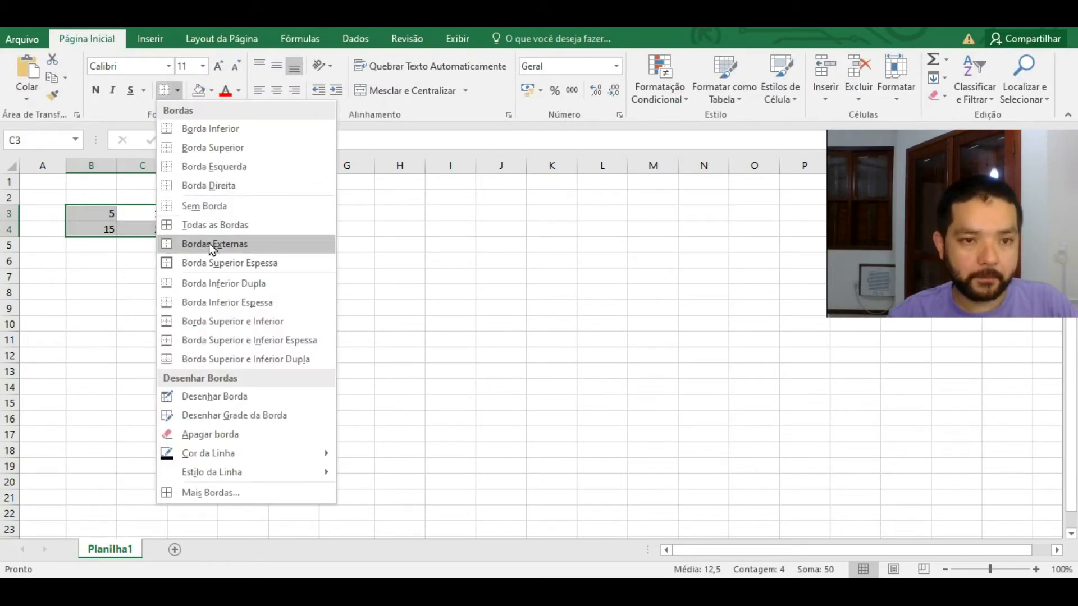
pyautogui.click(208, 223)
pyautogui.click(148, 225)
# Step: Label cell D2 with the heading SOMA
pyautogui.click(196, 213)
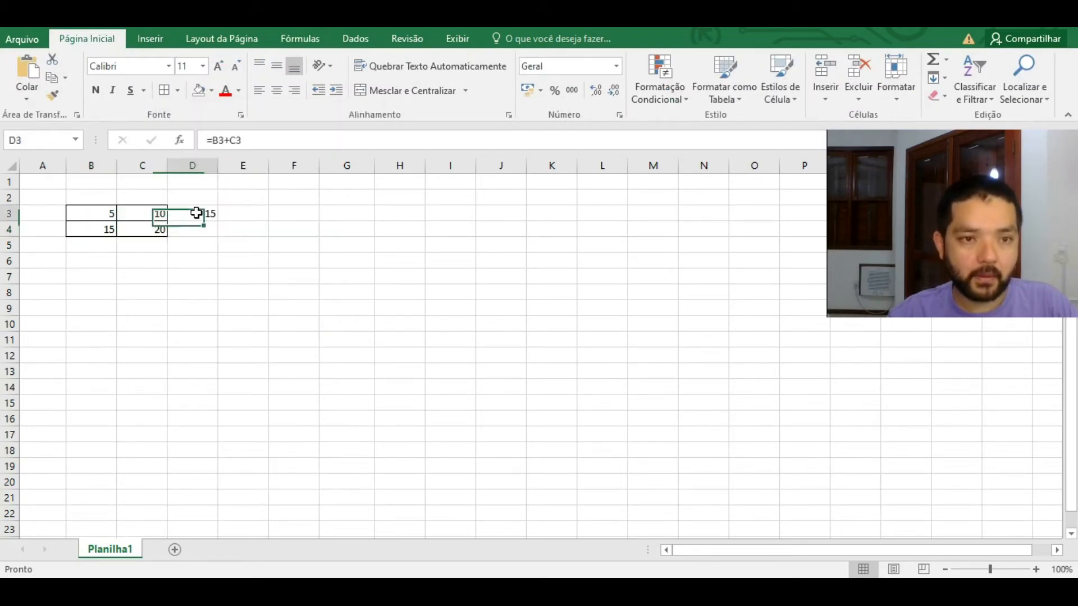
pyautogui.click(203, 202)
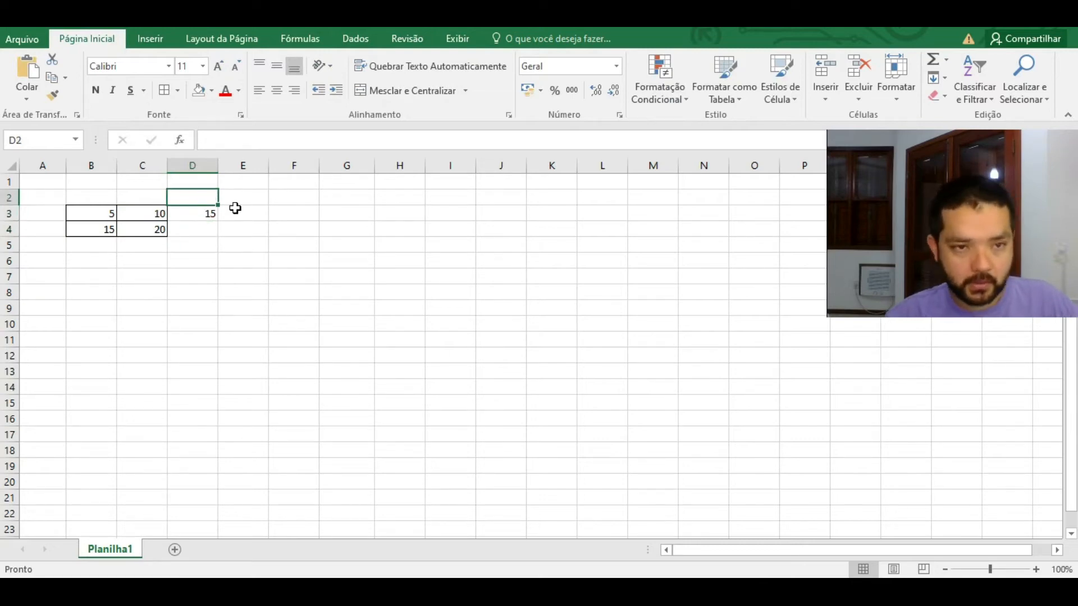
pyautogui.write('SOMA')
pyautogui.press('Return')
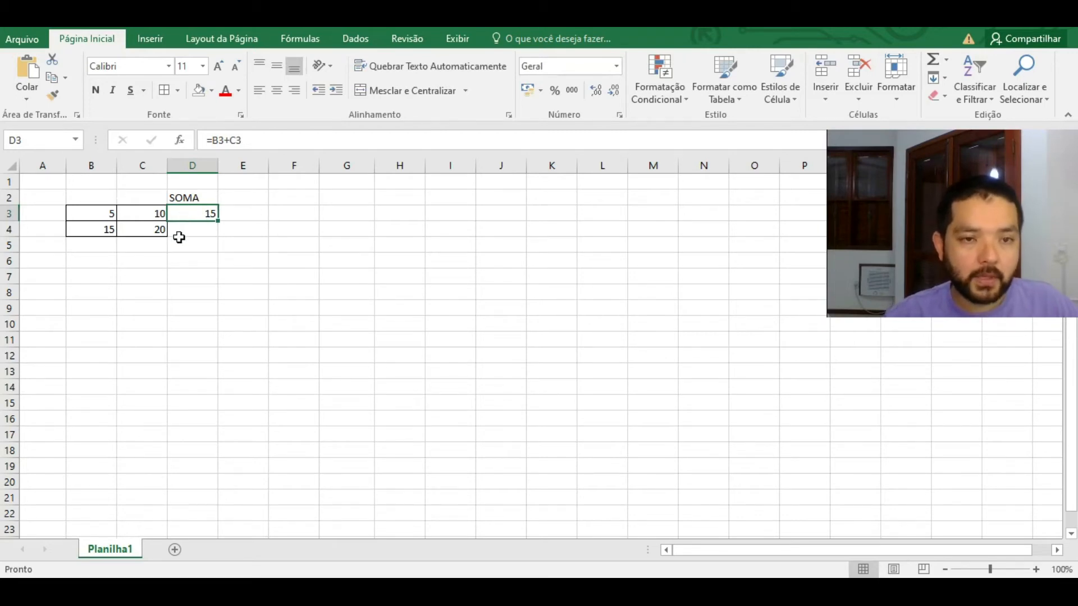
# Step: Enter the heading SUBTRAÇÃO in E2
pyautogui.click(234, 216)
pyautogui.click(231, 197)
pyautogui.write('SUBRA')
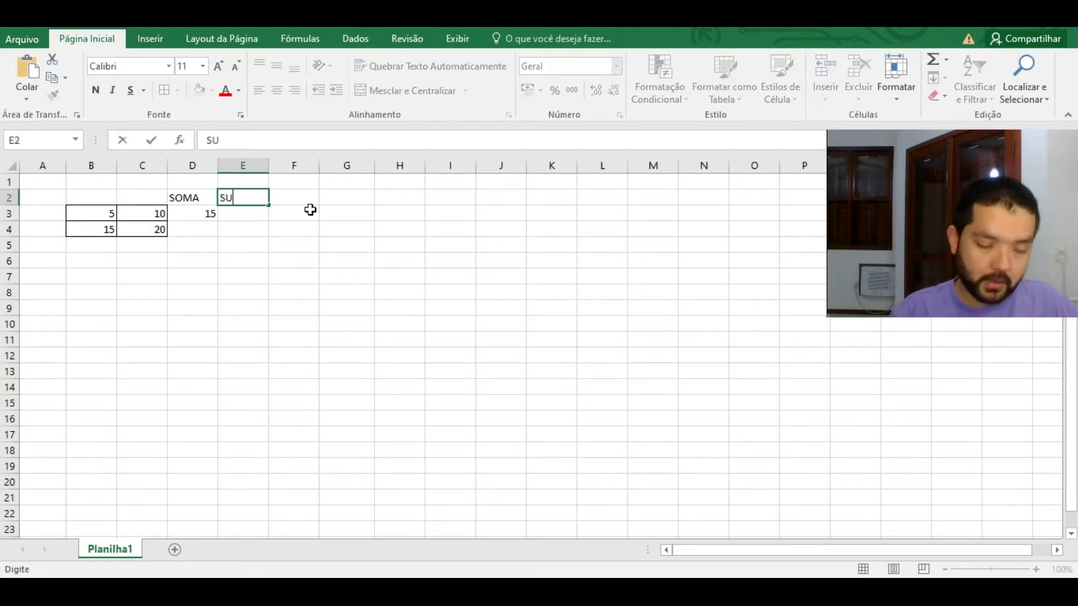
pyautogui.press('BackSpace')
pyautogui.write('TRAÇÃO')
pyautogui.press('Tab')
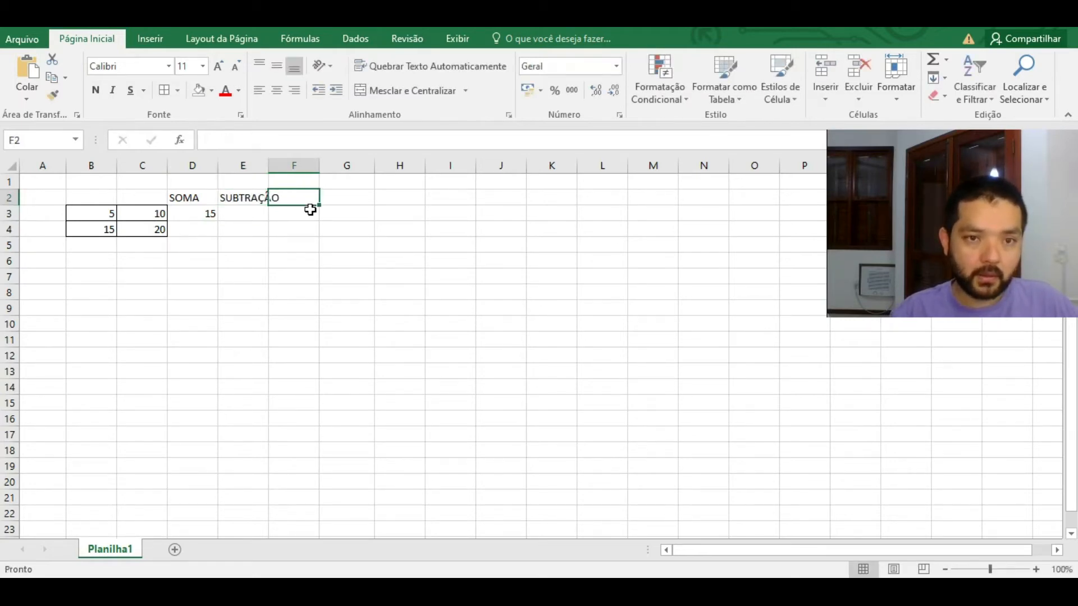
# Step: Add MULTIPLICAÇÃO in F2 and DIVISÃO in G2, widening columns E and F to fit
pyautogui.write('M')
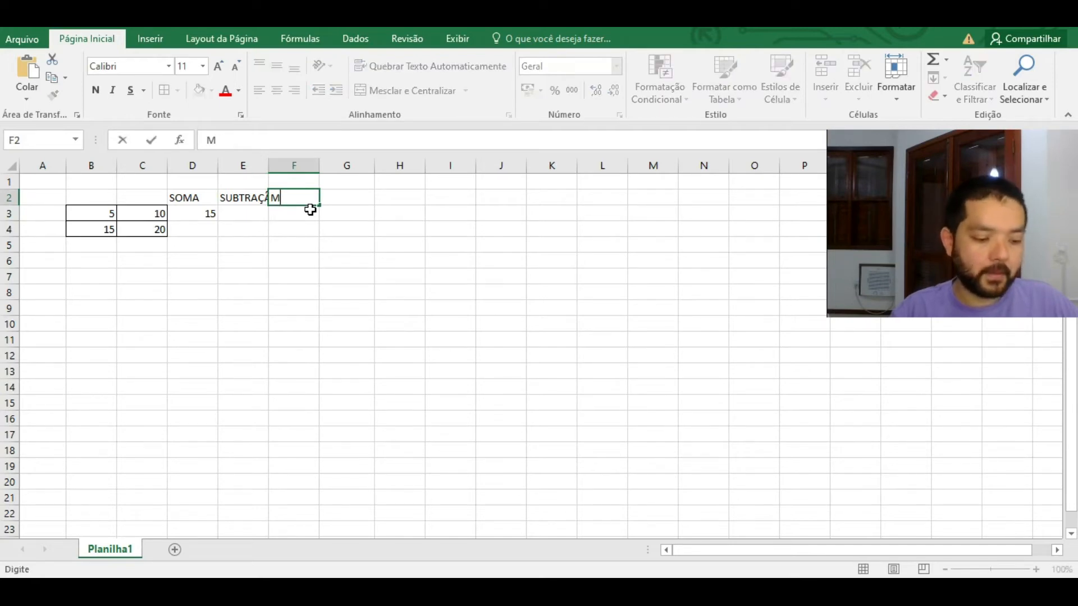
pyautogui.write('ULTIPOL')
pyautogui.press('BackSpace')
pyautogui.write('CAÇÃO')
pyautogui.press('Tab')
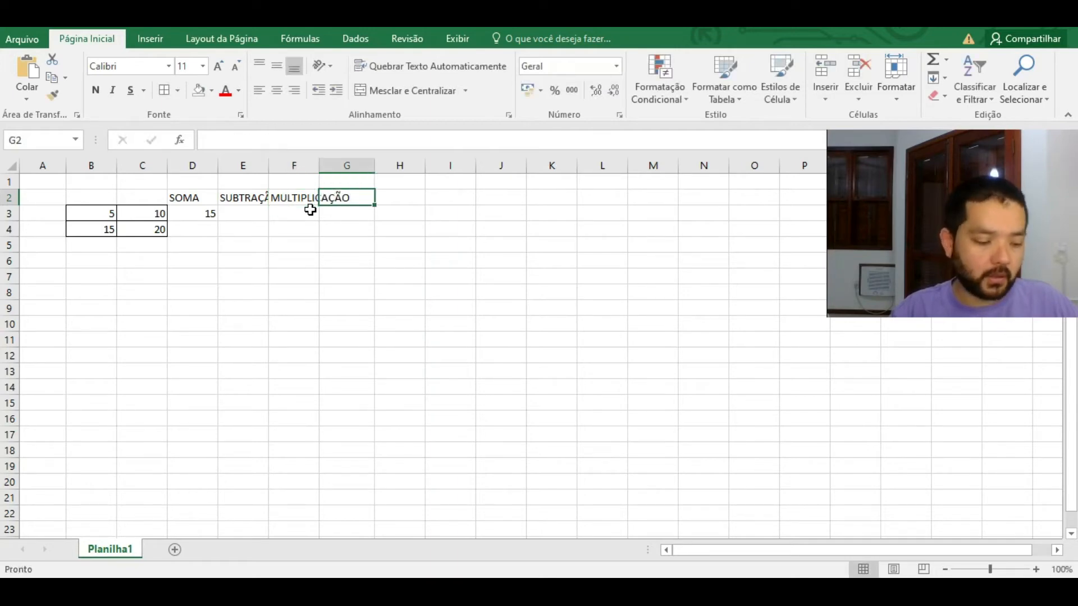
pyautogui.write('DIVISÃO')
pyautogui.press('Return')
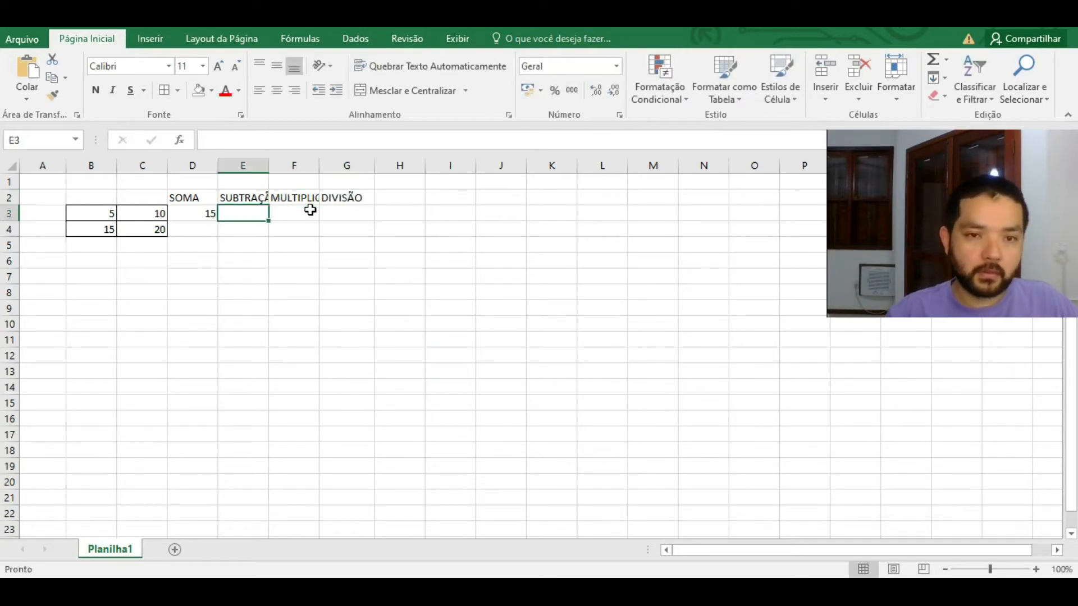
pyautogui.moveTo(269, 166); pyautogui.dragTo(416, 169)
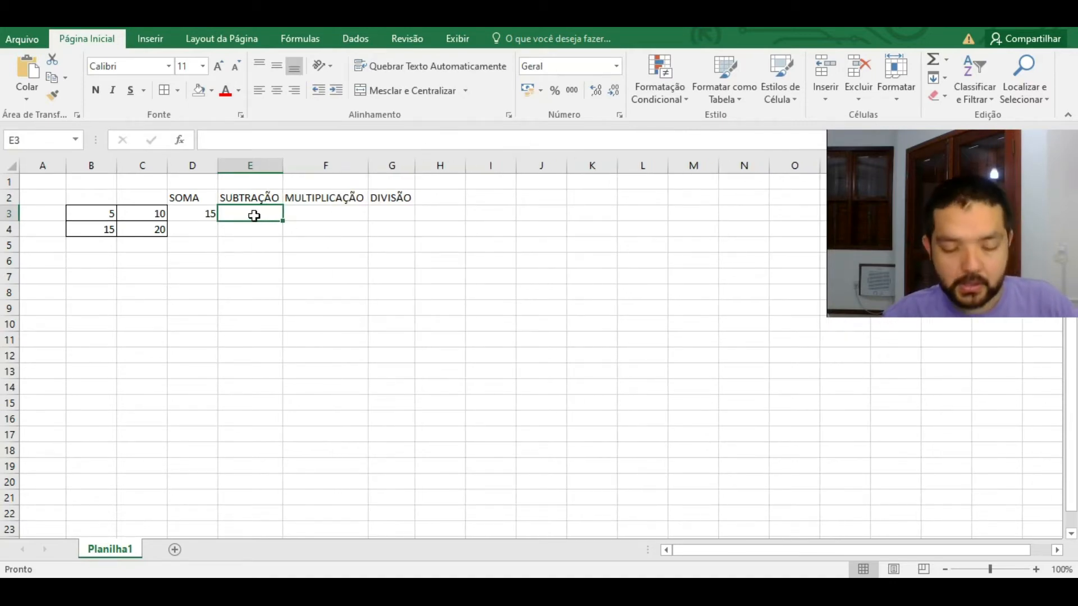
# Step: Enter the subtraction formula =B3-C3 in E3
pyautogui.write('=')
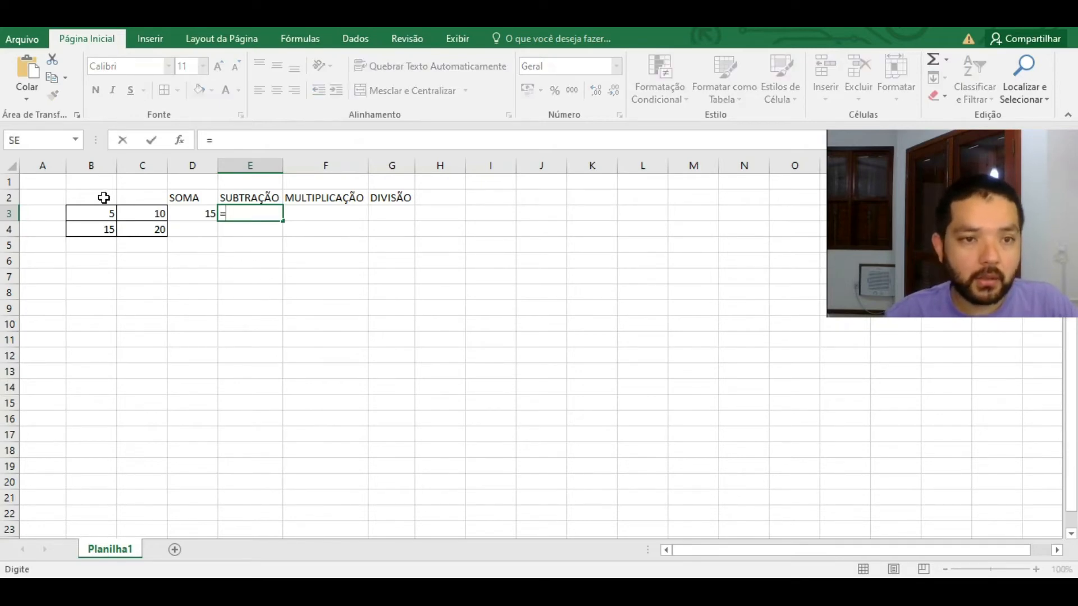
pyautogui.click(101, 213)
pyautogui.write('-')
pyautogui.click(160, 212)
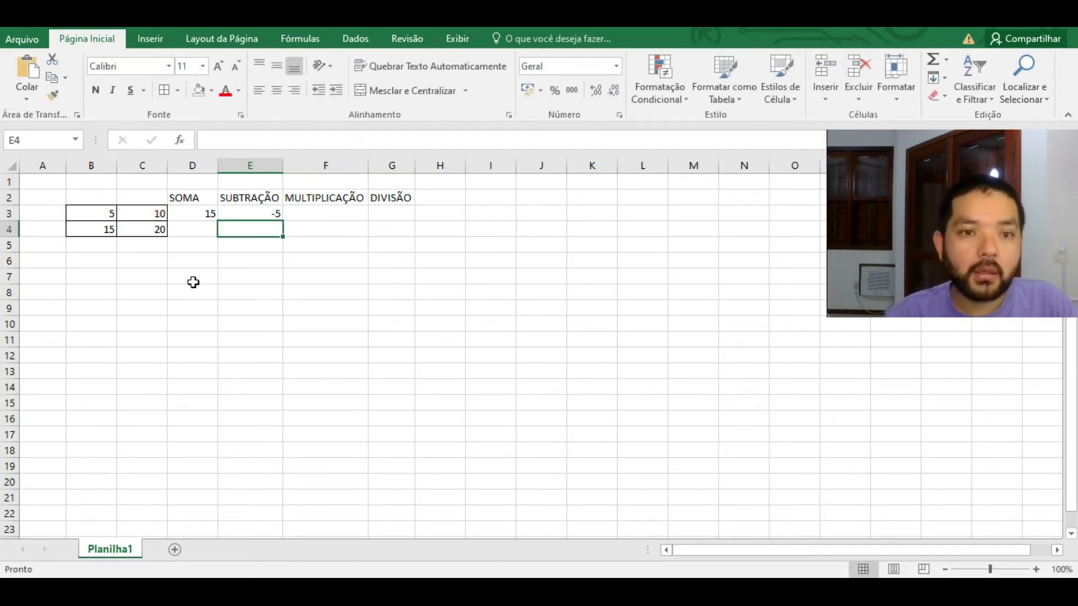
# Step: Enter the multiplication formula =B3*C3 in F3, giving 50
pyautogui.click(322, 211)
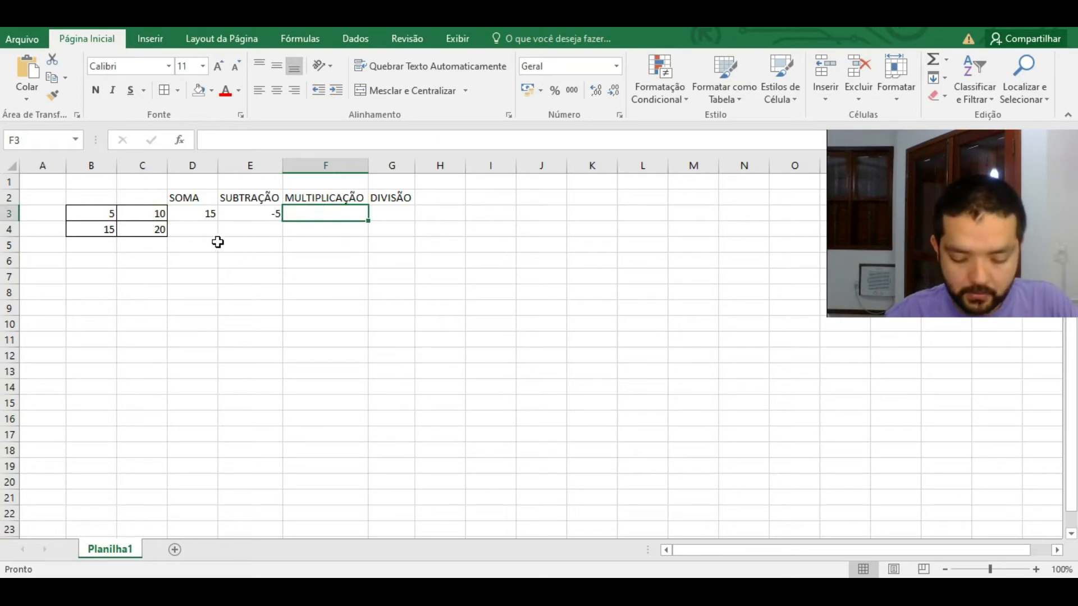
pyautogui.write('=')
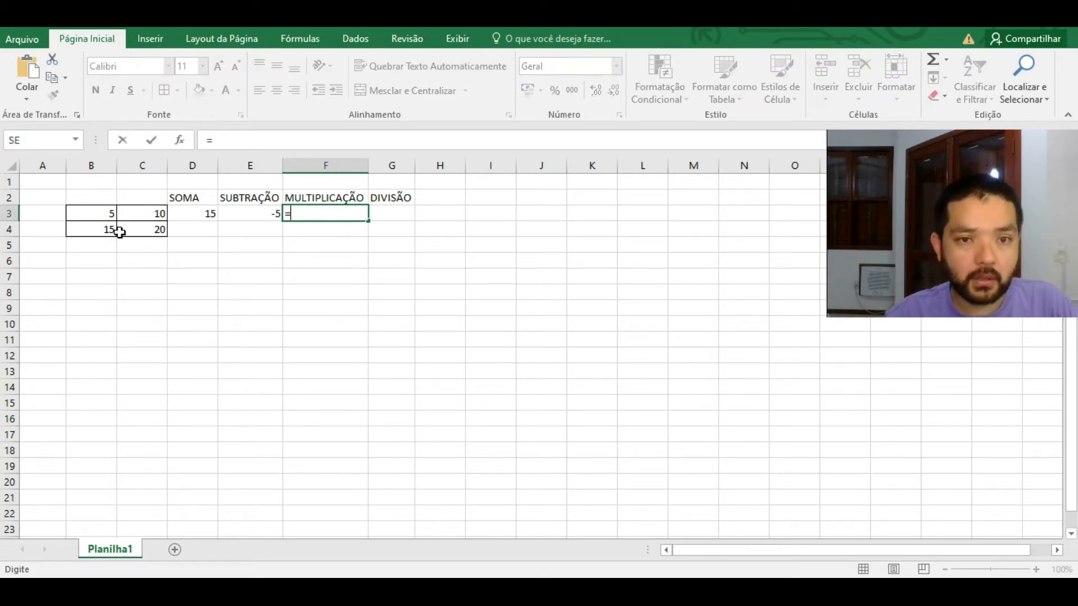
pyautogui.click(103, 215)
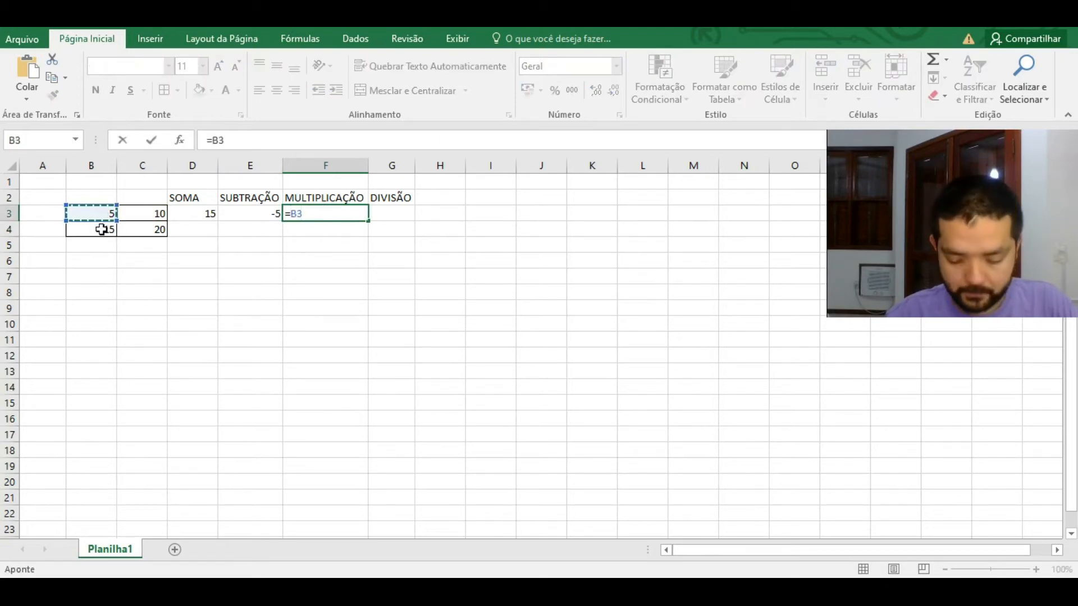
pyautogui.write('*')
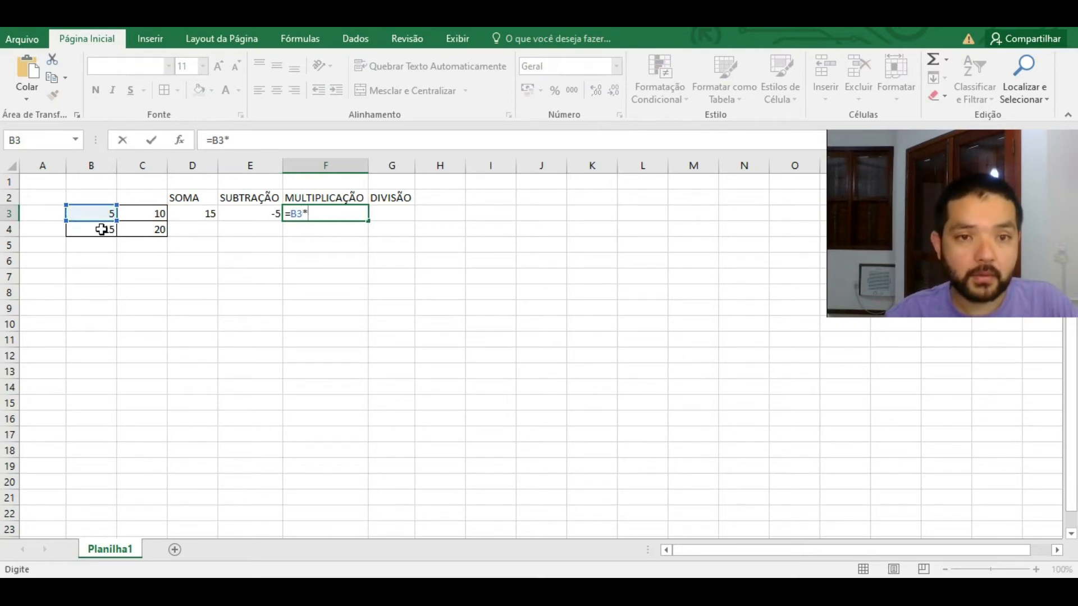
pyautogui.click(154, 213)
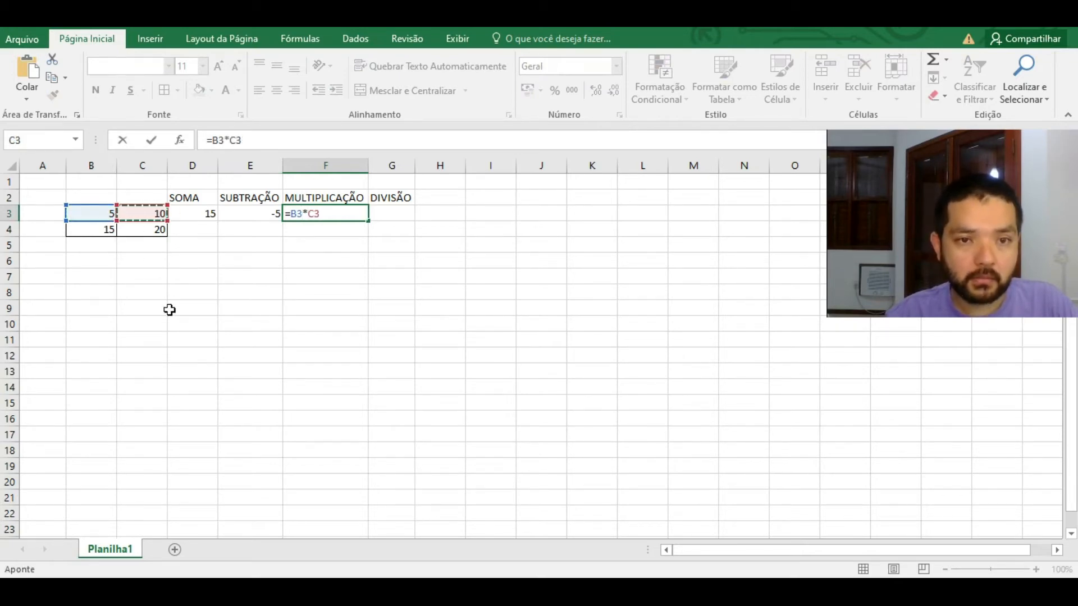
pyautogui.press('Return')
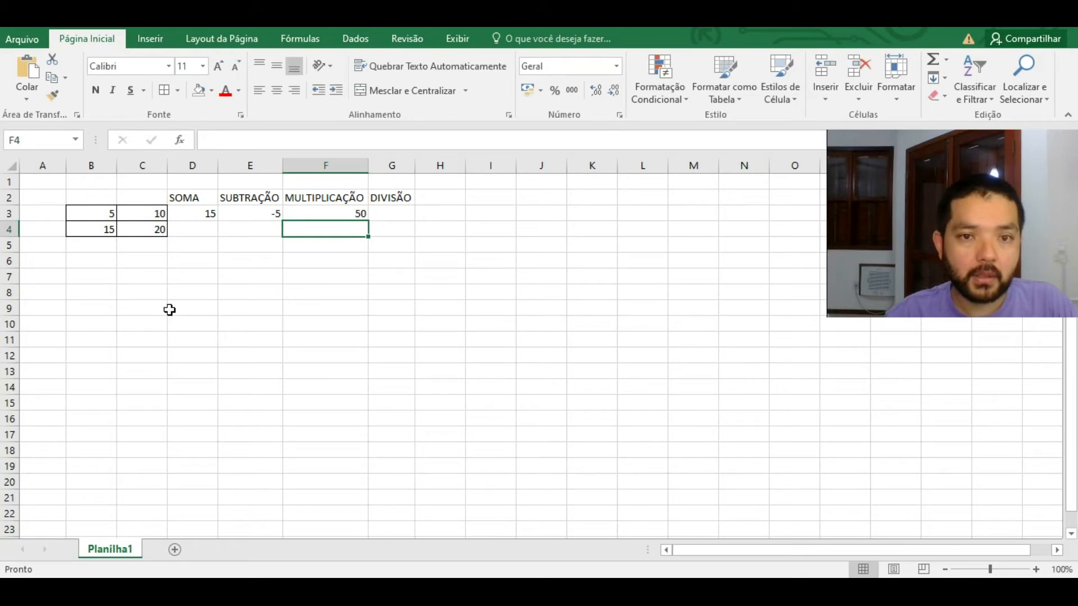
# Step: Enter the division formula =B3/C3 in G3 so it shows 0,5
pyautogui.click(389, 216)
pyautogui.write('=')
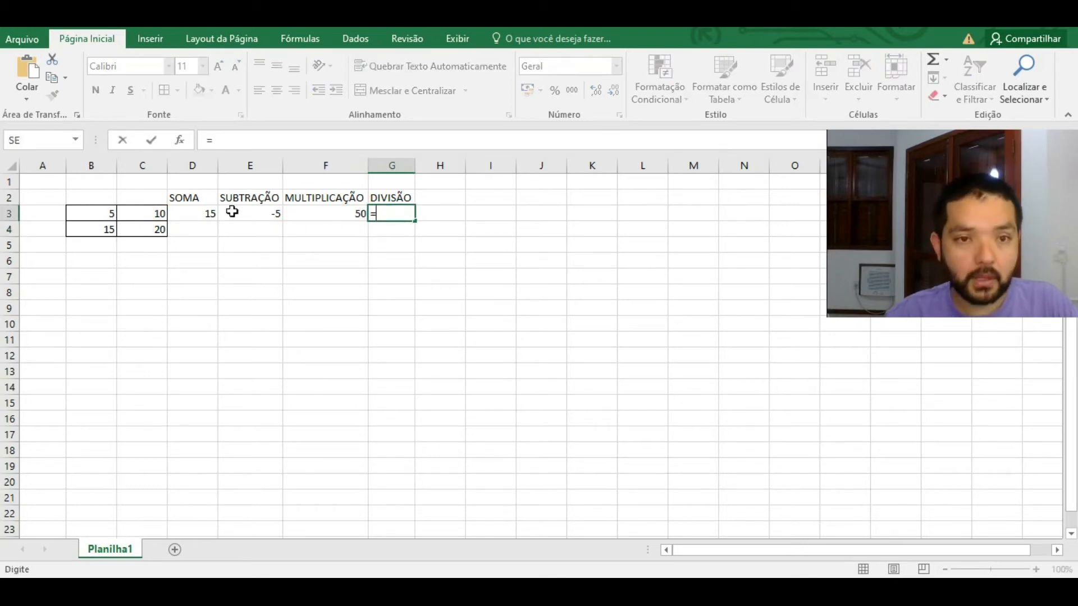
pyautogui.click(107, 213)
pyautogui.write('/')
pyautogui.click(157, 214)
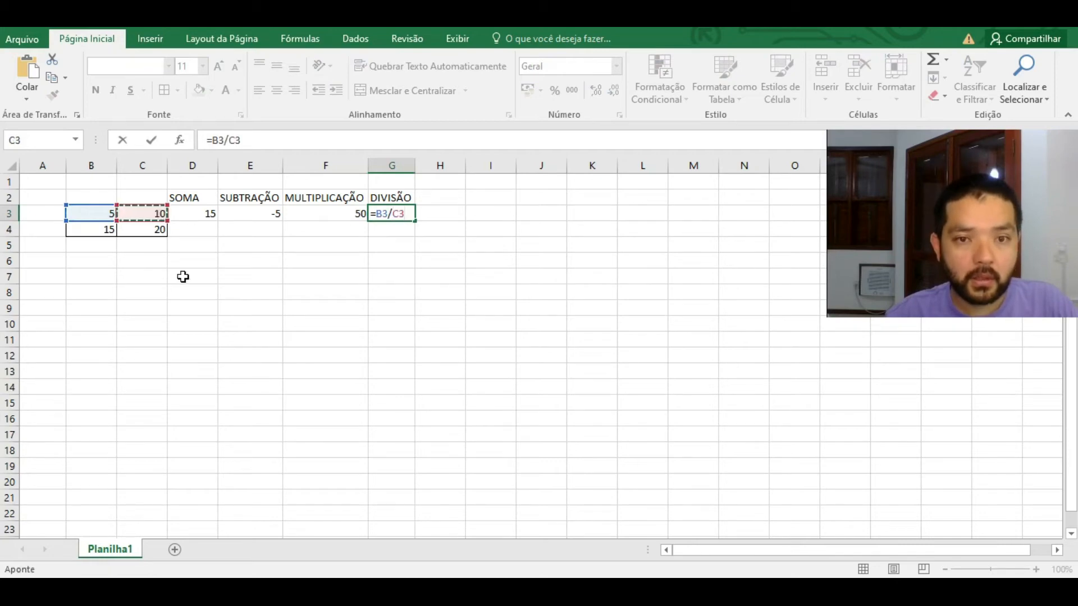
pyautogui.press('Return')
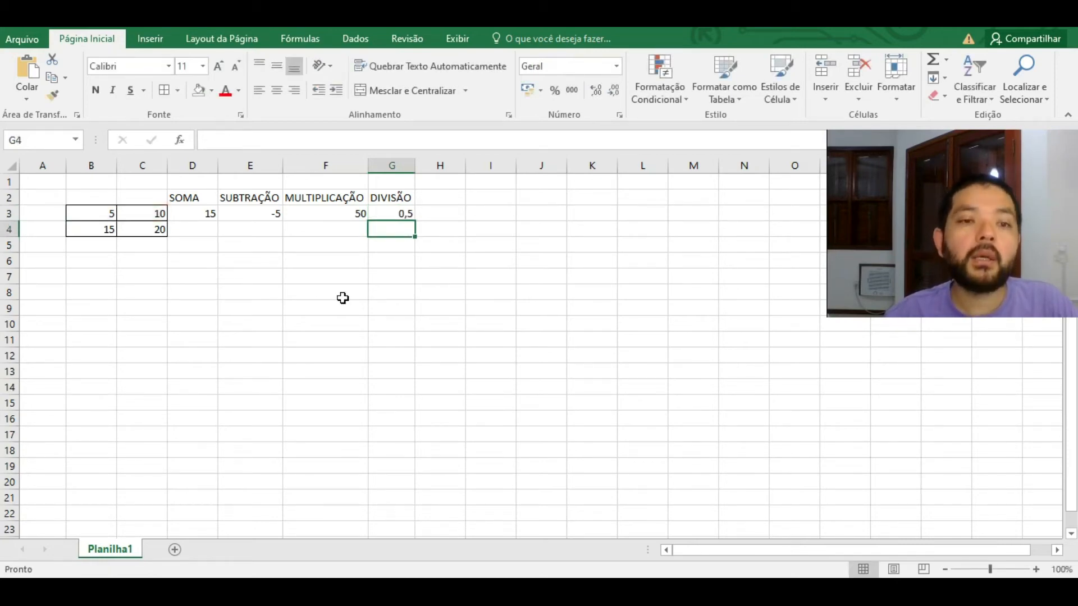
pyautogui.moveTo(181, 216); pyautogui.dragTo(397, 209)
pyautogui.click(397, 213)
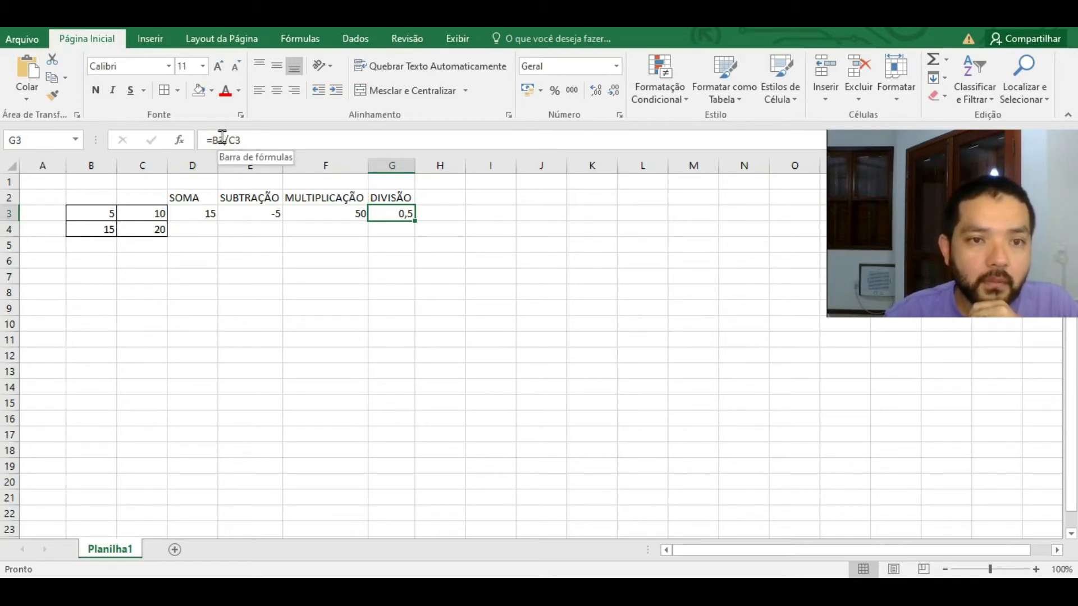
pyautogui.click(192, 212)
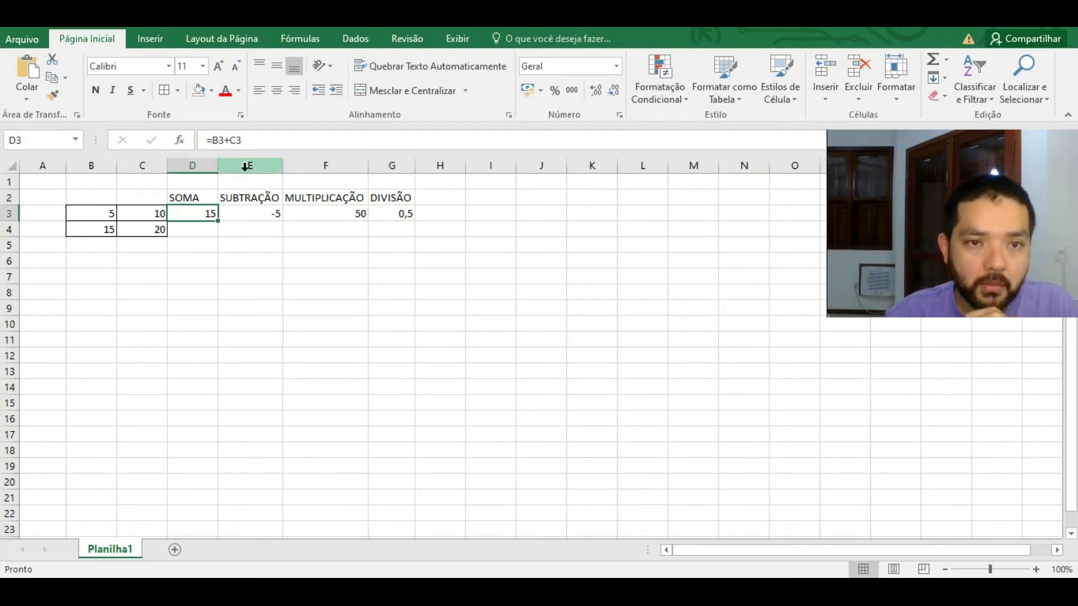
pyautogui.click(265, 215)
pyautogui.click(330, 227)
pyautogui.click(330, 213)
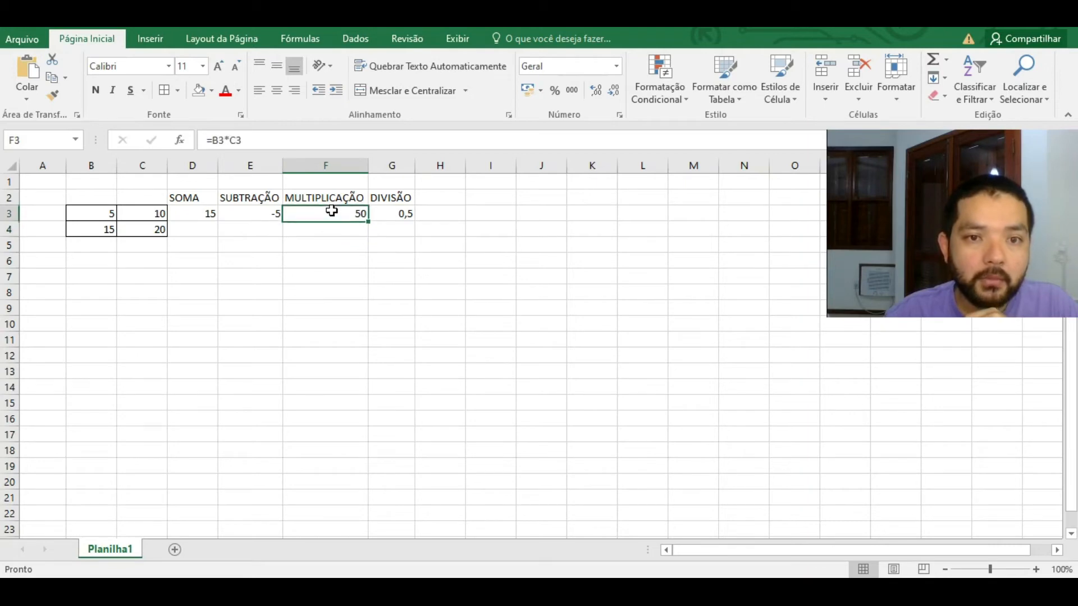
pyautogui.click(226, 140)
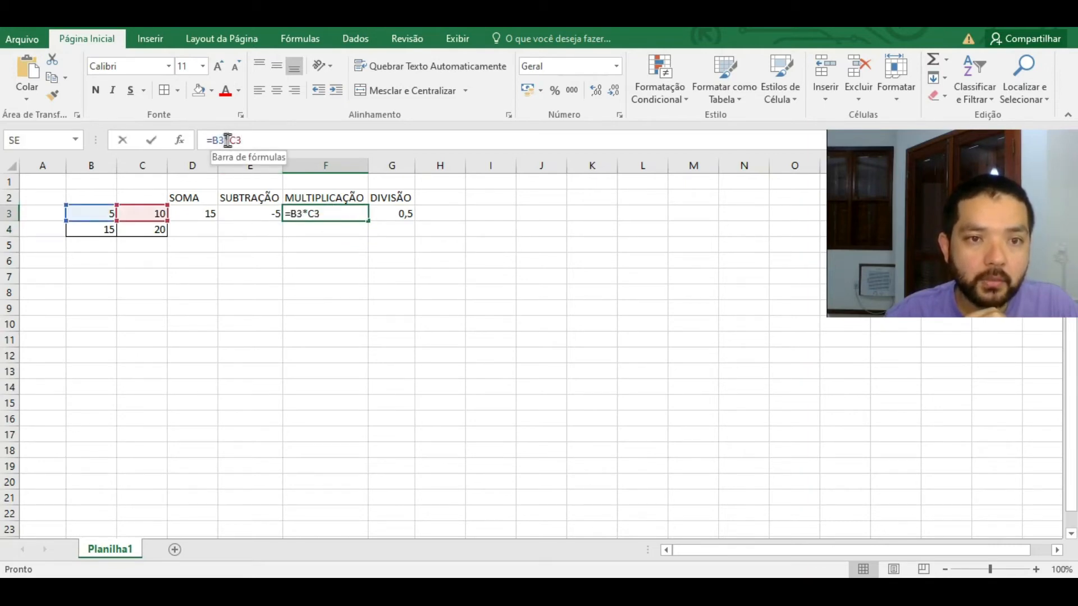
pyautogui.click(401, 214)
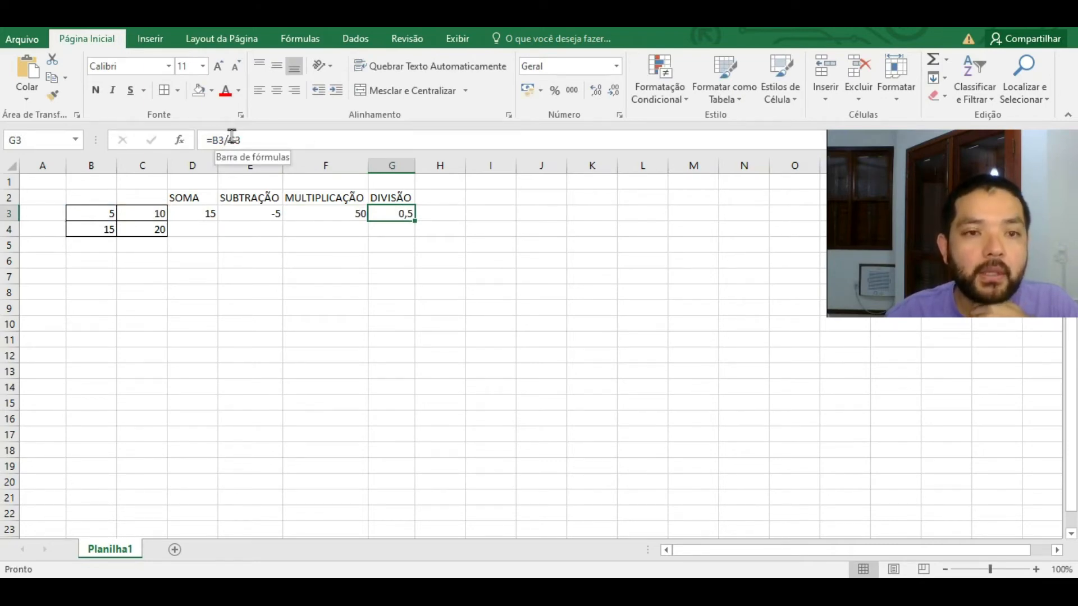
pyautogui.click(315, 179)
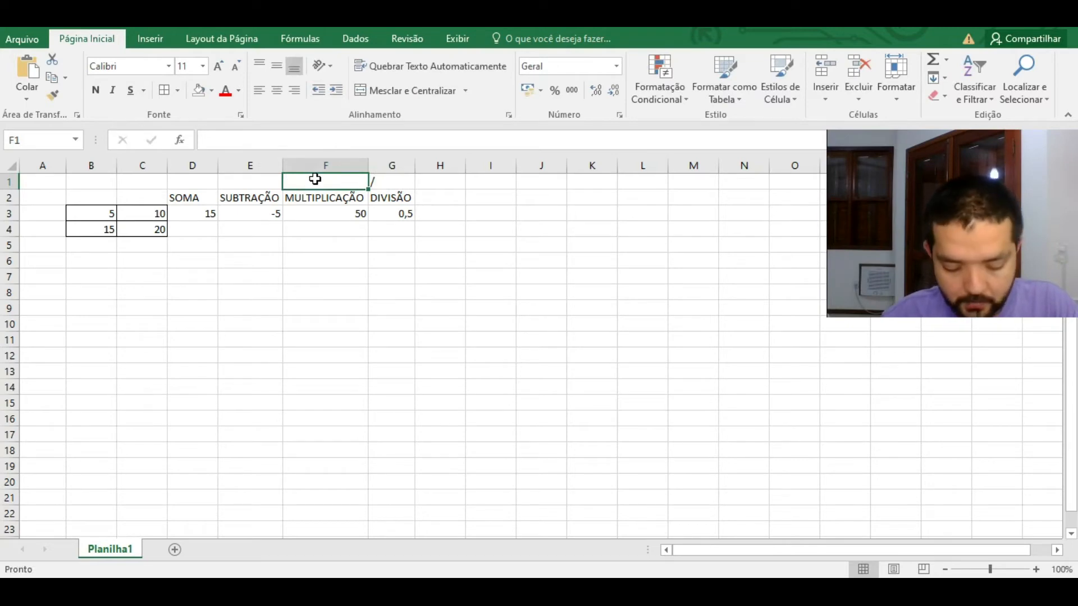
# Step: Put the operator symbols *, - and + into F1, E1 and D1
pyautogui.write('*')
pyautogui.press('Return')
pyautogui.click(263, 186)
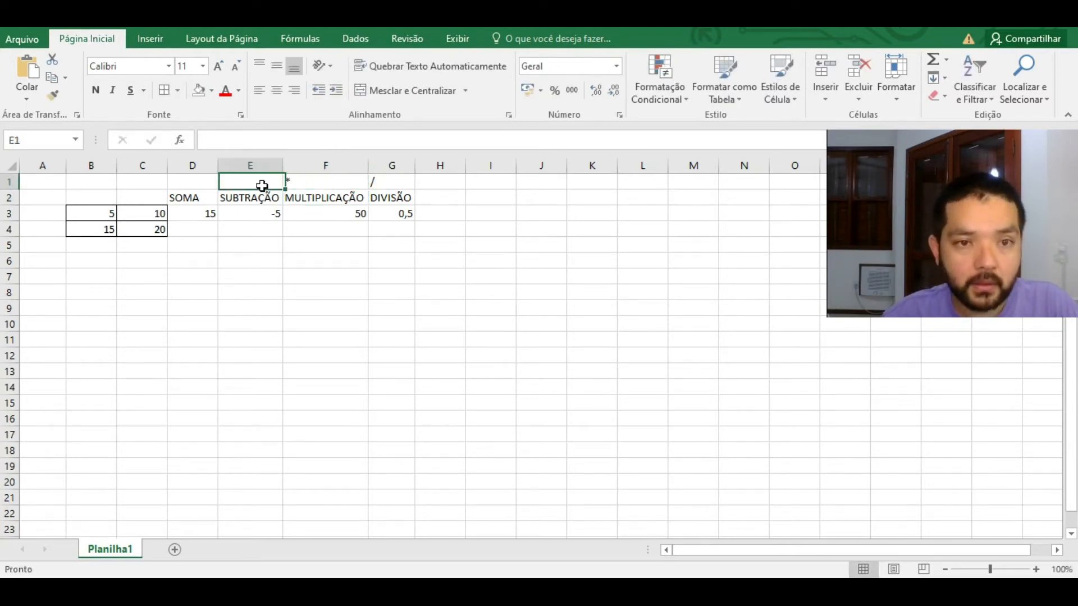
pyautogui.write('-')
pyautogui.press('Return')
pyautogui.click(206, 181)
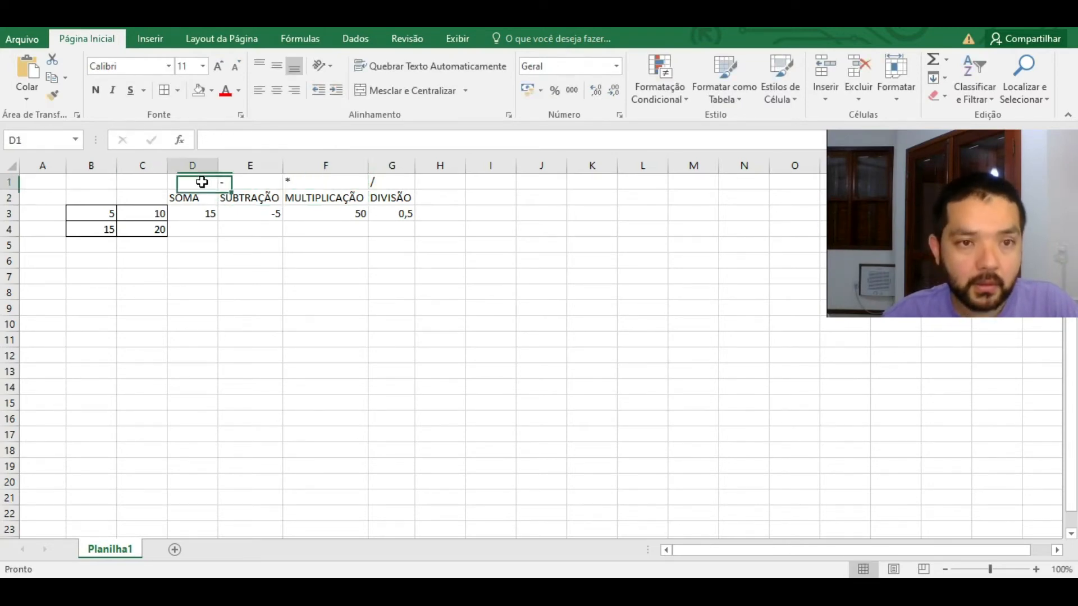
pyautogui.write('+')
pyautogui.press('Return')
# Step: Enlarge the row-1 operator symbols to 72 points and centre them
pyautogui.moveTo(197, 182); pyautogui.dragTo(385, 184)
pyautogui.click(219, 66)
pyautogui.click(219, 65)
pyautogui.click(219, 66)
pyautogui.click(218, 66)
pyautogui.click(219, 66)
pyautogui.click(218, 66)
pyautogui.click(218, 66)
pyautogui.click(219, 66)
pyautogui.click(219, 65)
pyautogui.click(218, 66)
pyautogui.click(218, 66)
pyautogui.click(219, 65)
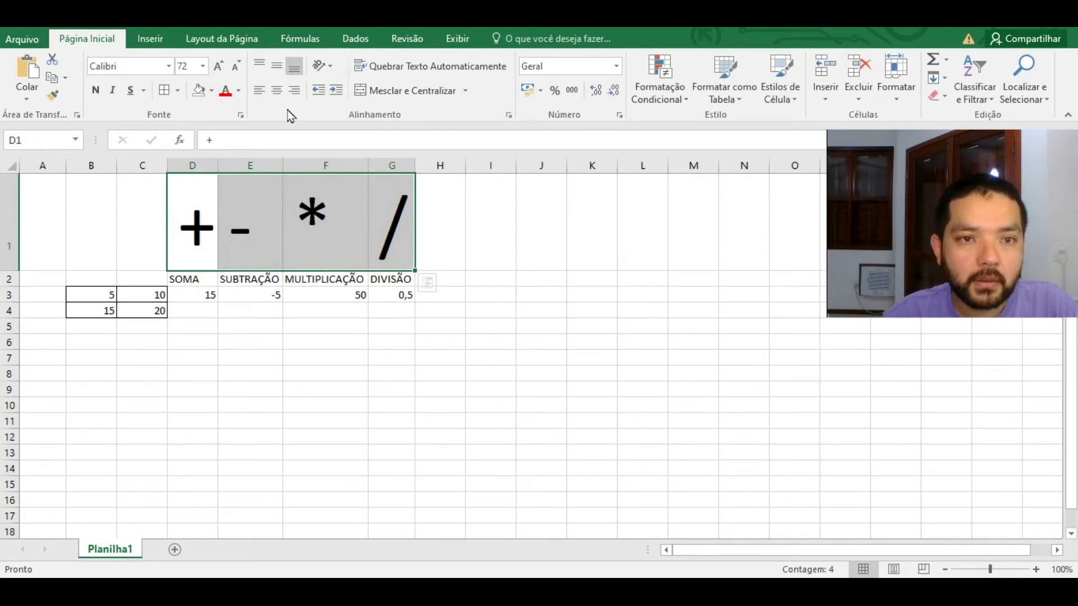
pyautogui.click(277, 90)
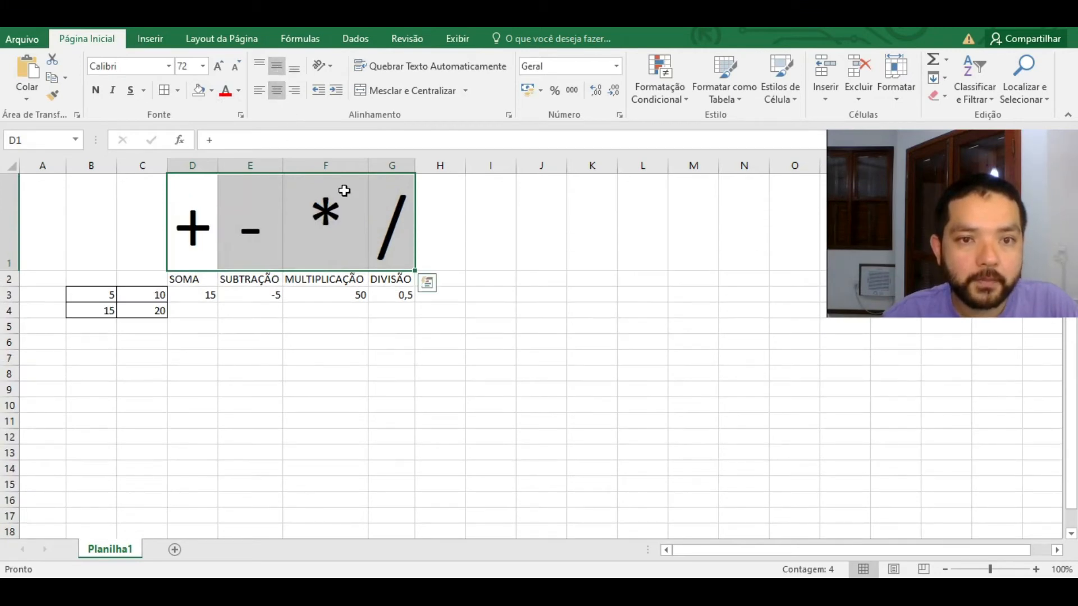
# Step: Review each operator symbol in D1:G1 above its heading
pyautogui.click(447, 253)
pyautogui.click(336, 221)
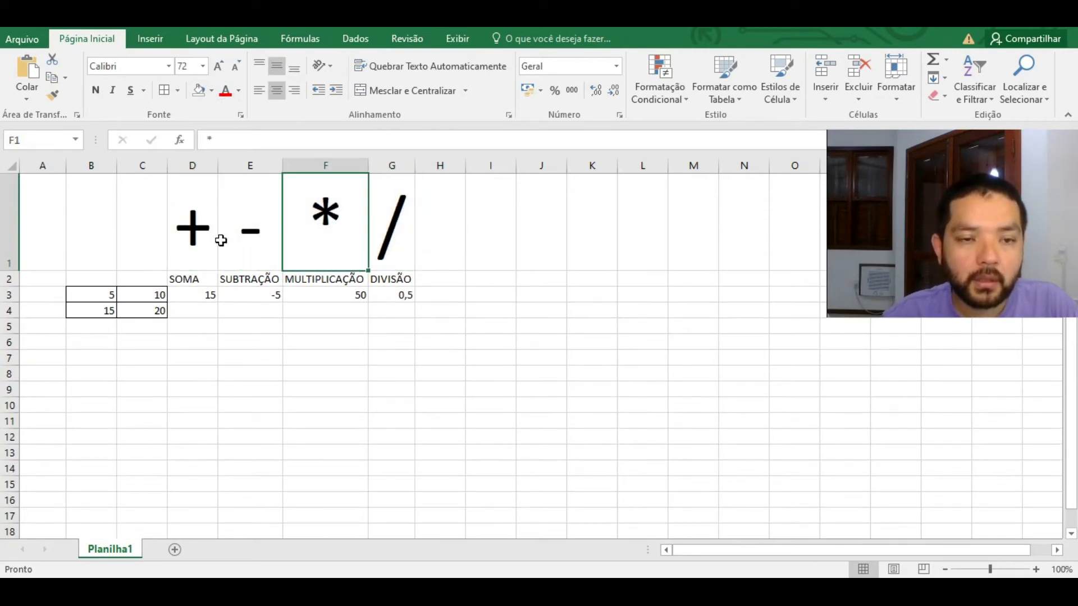
pyautogui.click(200, 230)
pyautogui.click(251, 232)
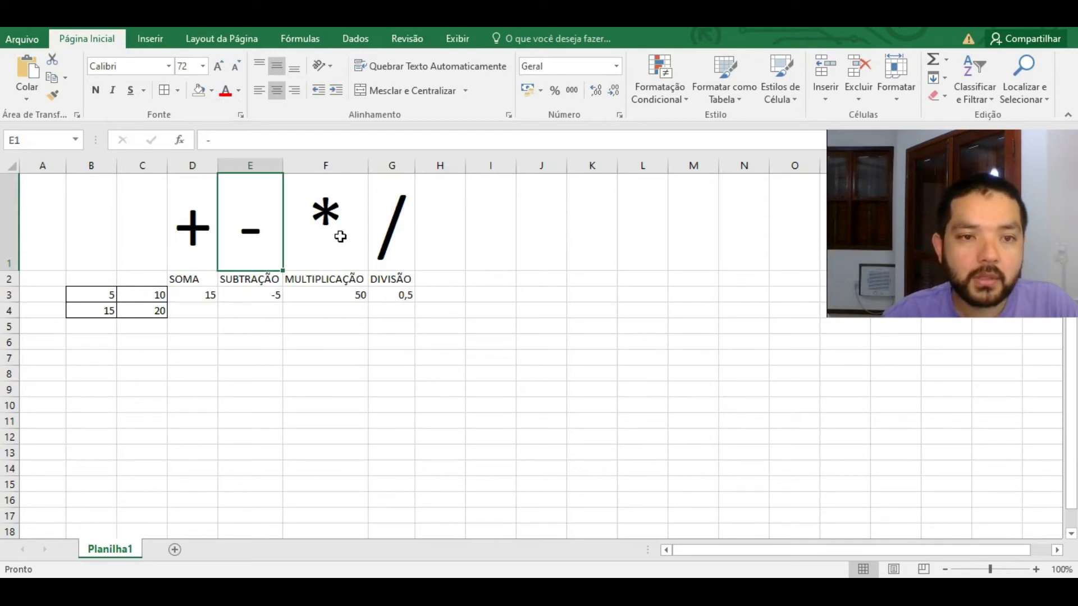
pyautogui.click(341, 218)
pyautogui.click(391, 228)
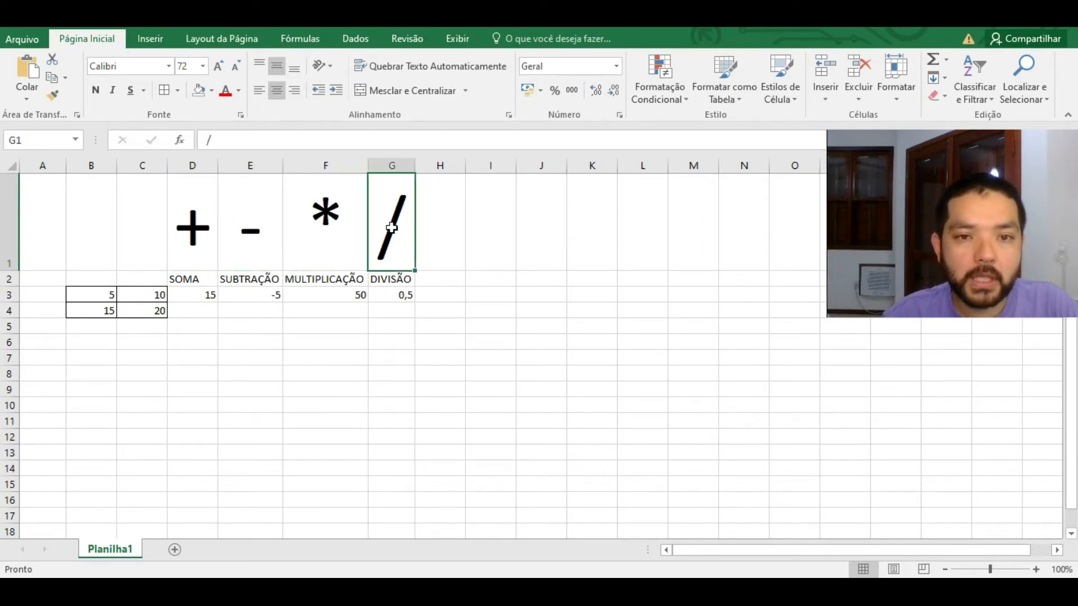
pyautogui.click(197, 312)
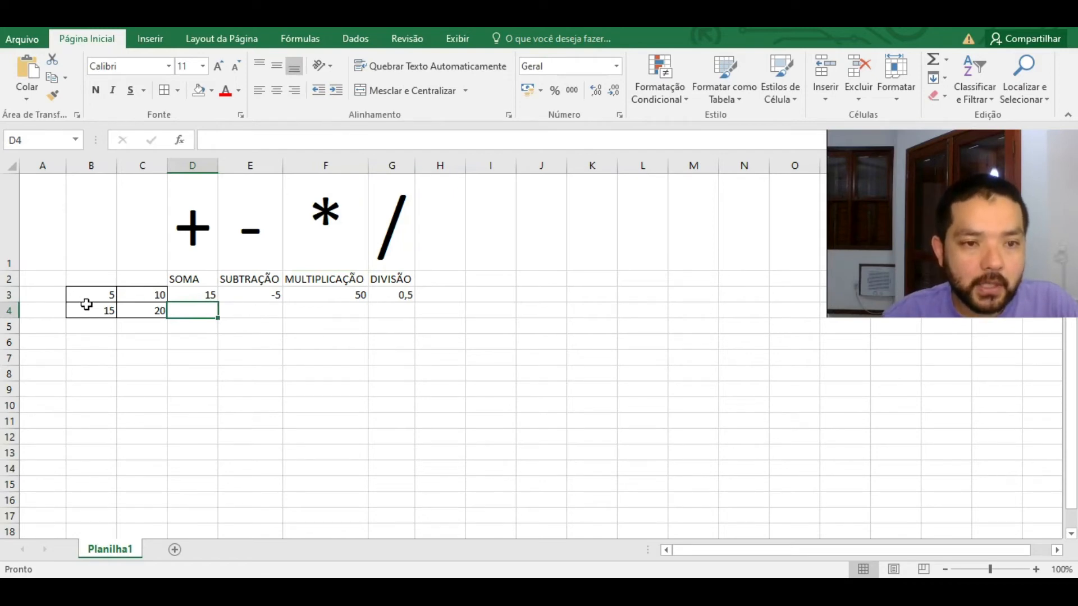
# Step: Copy the sum formula, then all four row-3 formulas, down to row 4
pyautogui.click(198, 296)
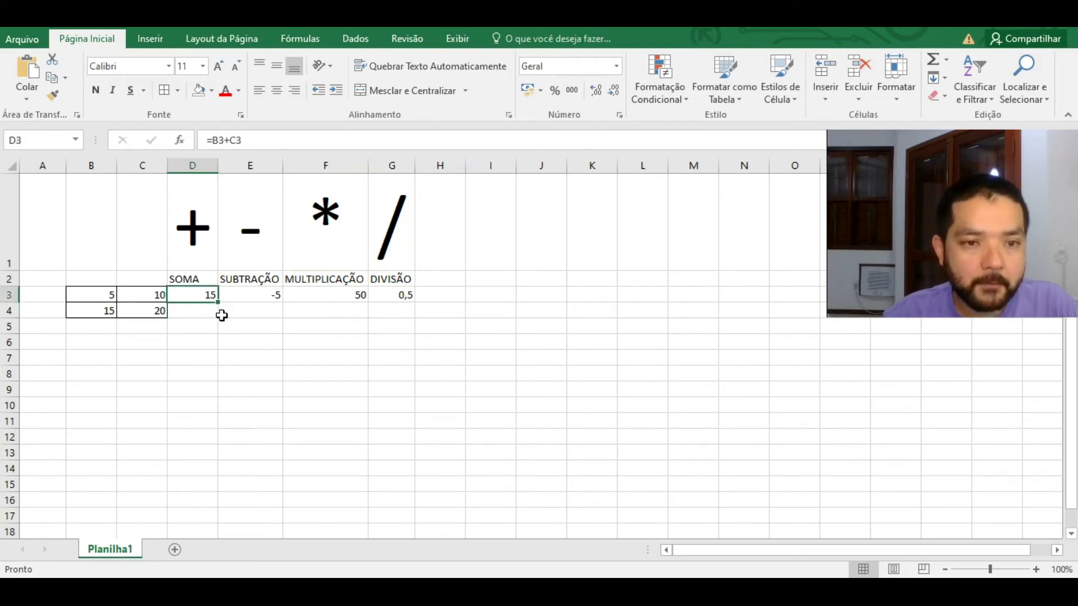
pyautogui.moveTo(219, 303); pyautogui.dragTo(217, 318)
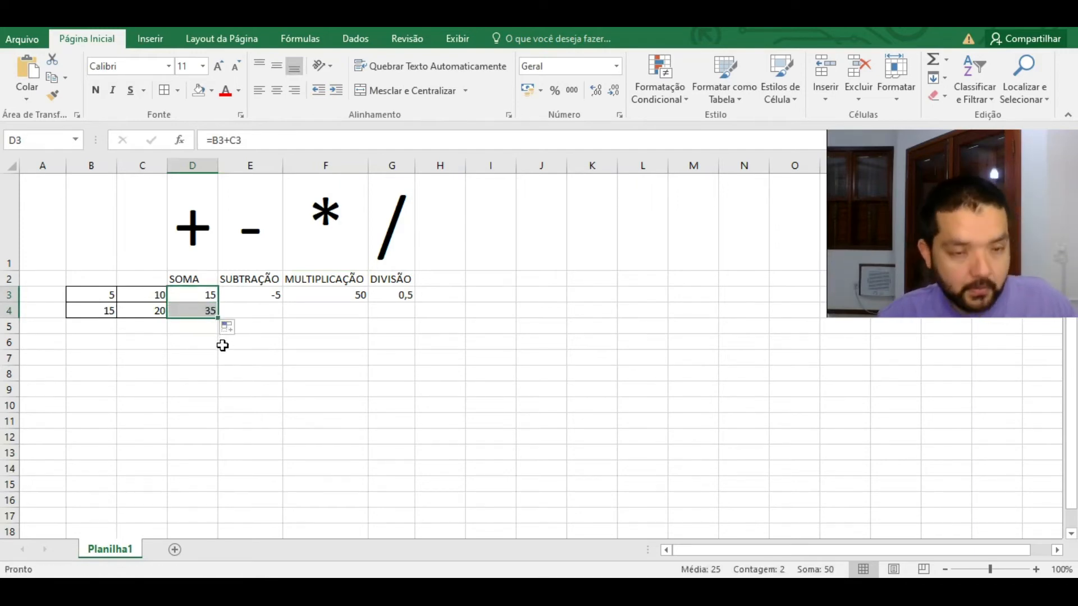
pyautogui.hotkey('ctrl', 'z')
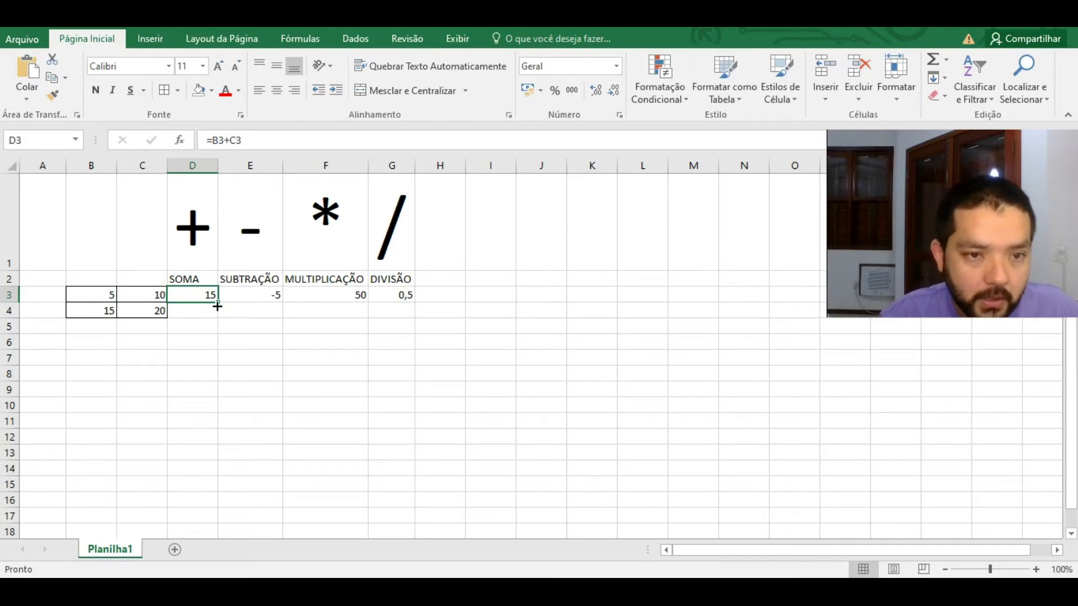
pyautogui.moveTo(217, 306); pyautogui.dragTo(220, 320)
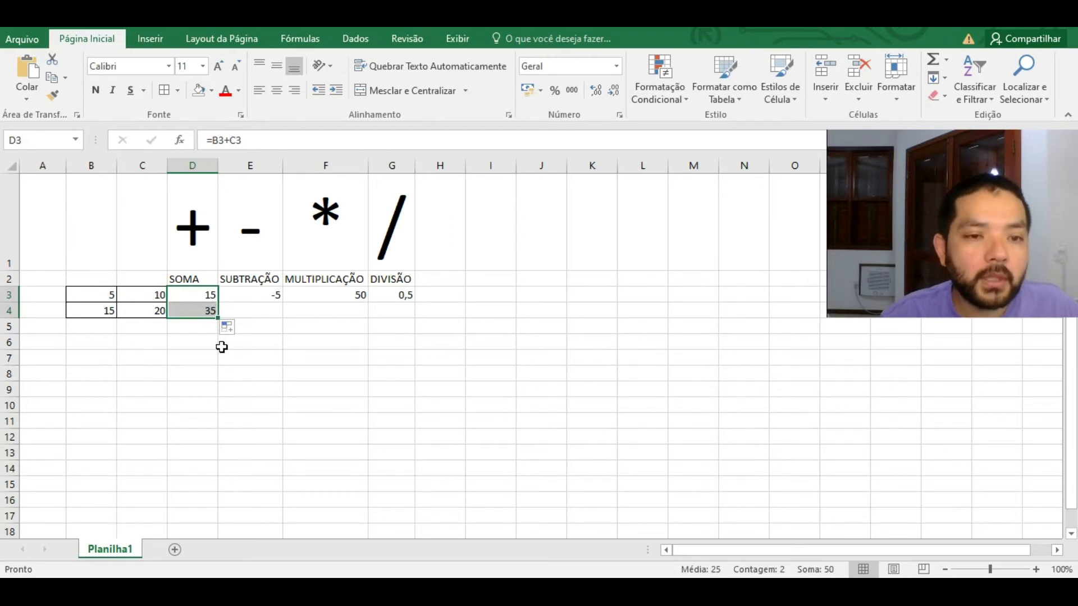
pyautogui.click(209, 313)
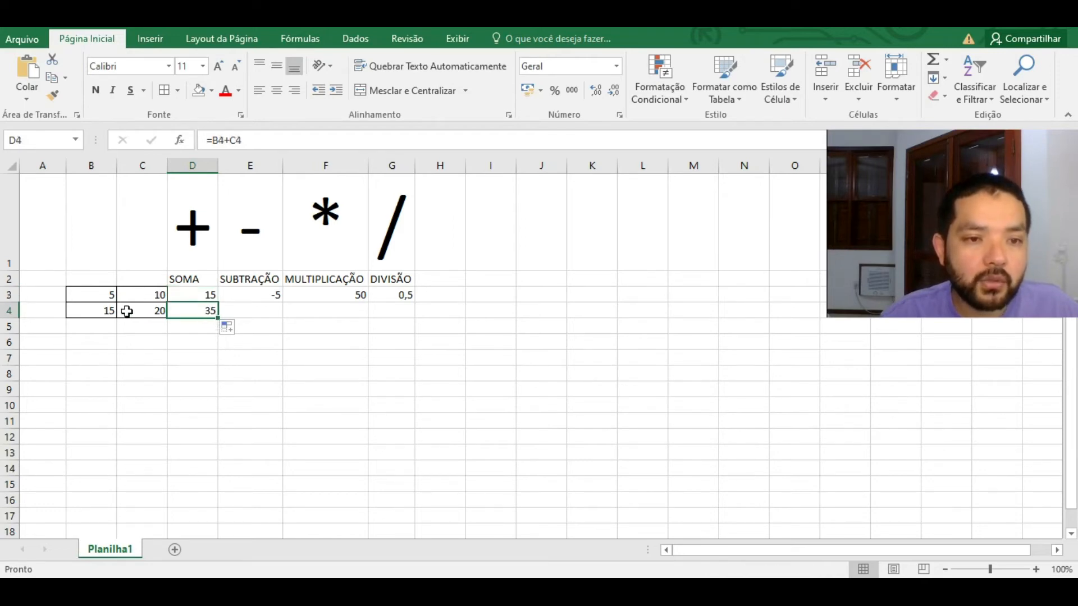
pyautogui.click(201, 298)
pyautogui.moveTo(269, 300); pyautogui.dragTo(414, 316)
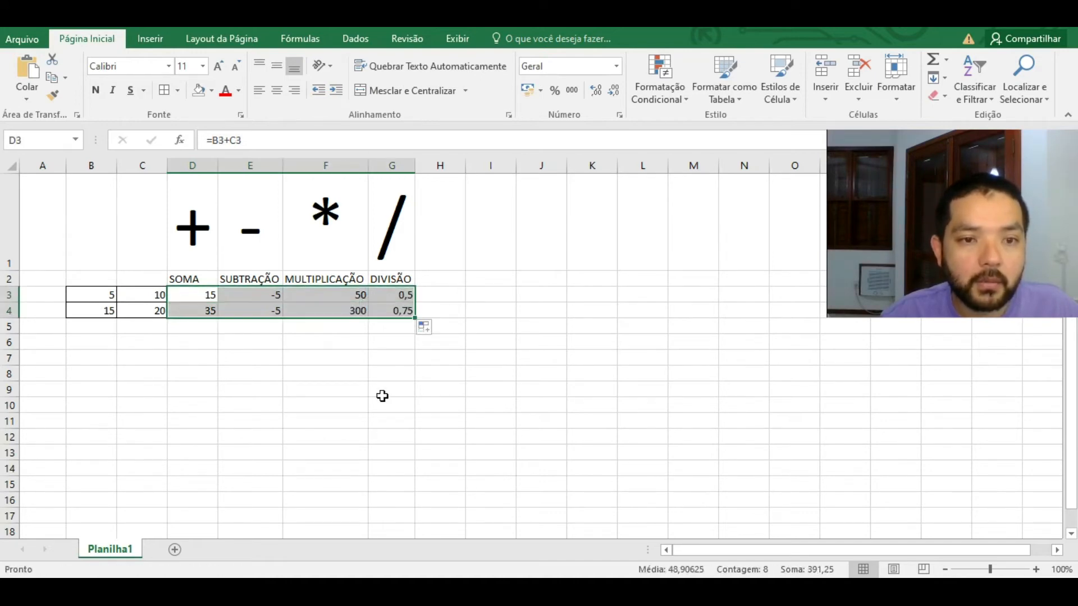
pyautogui.click(259, 309)
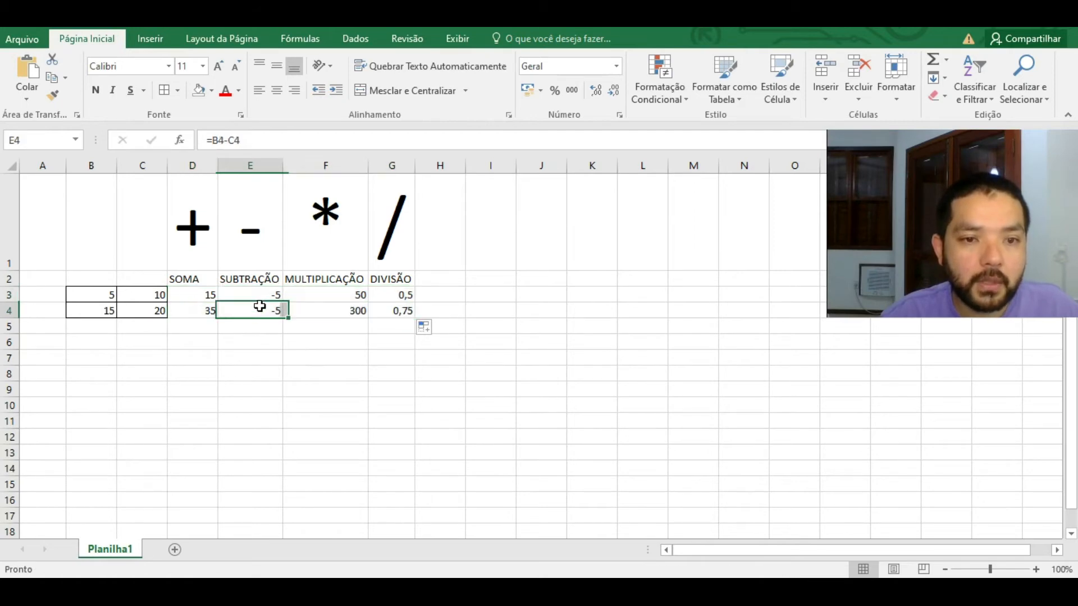
pyautogui.click(362, 312)
pyautogui.click(399, 312)
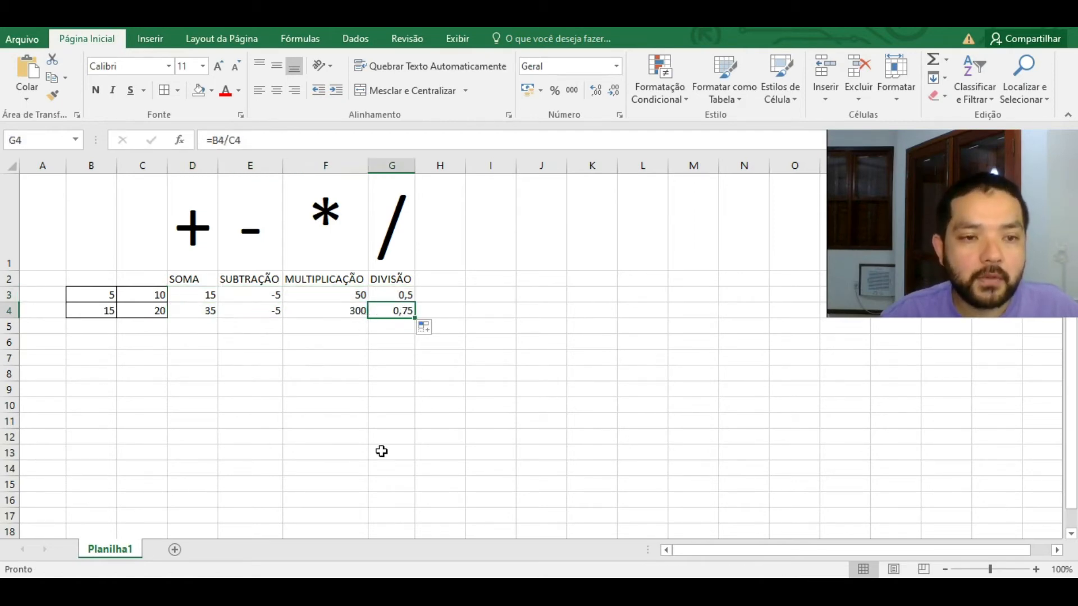
# Step: Extend the four row-4 operation formulas down through row 9
pyautogui.click(98, 327)
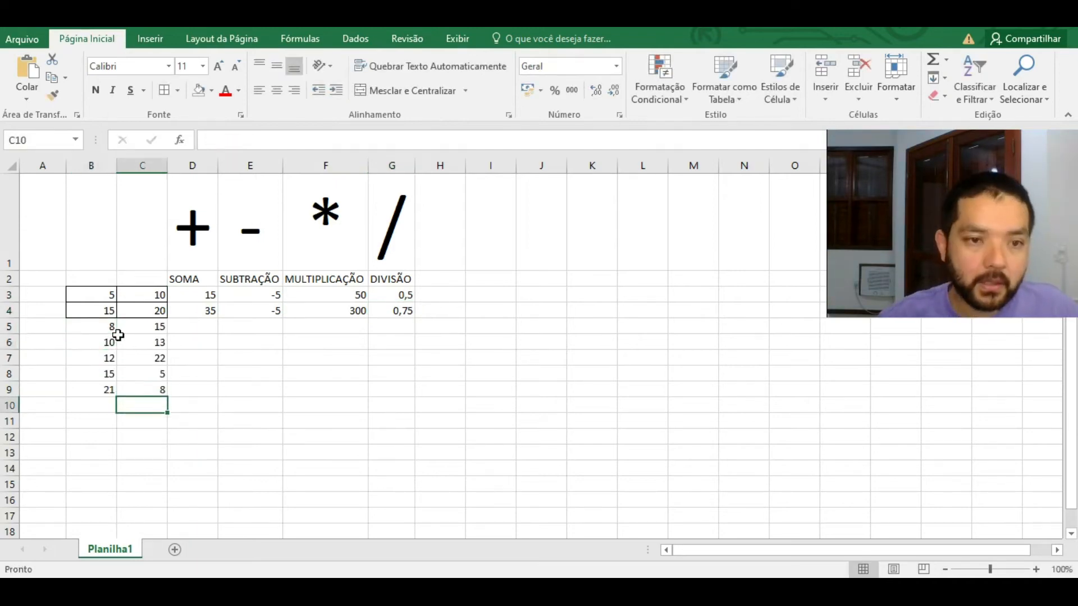
pyautogui.moveTo(208, 313); pyautogui.dragTo(409, 320)
pyautogui.moveTo(209, 309); pyautogui.dragTo(420, 400)
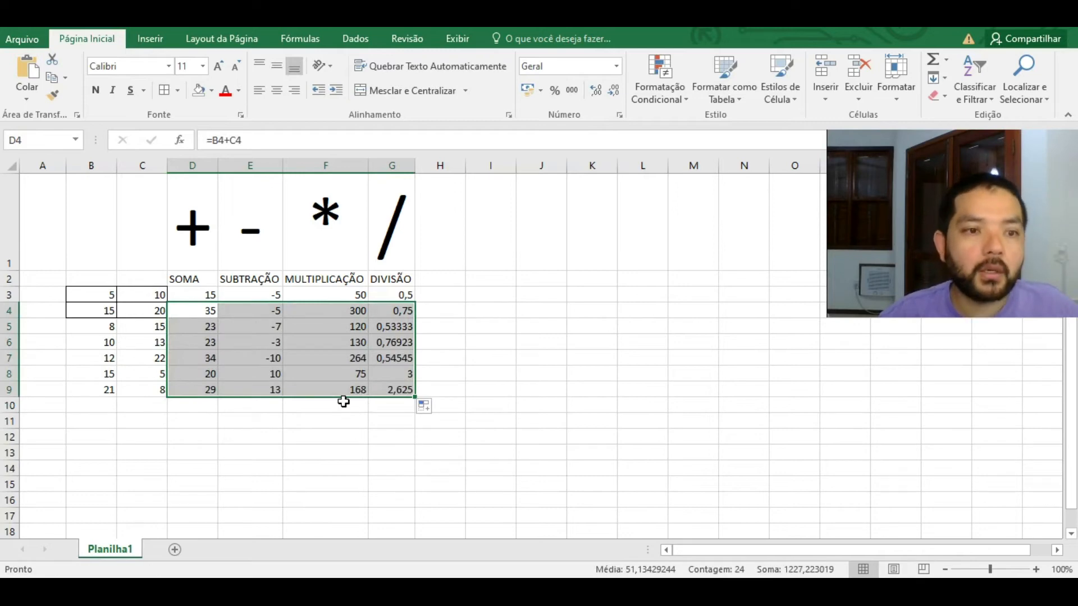
# Step: Enter 1, 2, 3 in A2:A4 and autofill the series down column A to 16
pyautogui.click(39, 276)
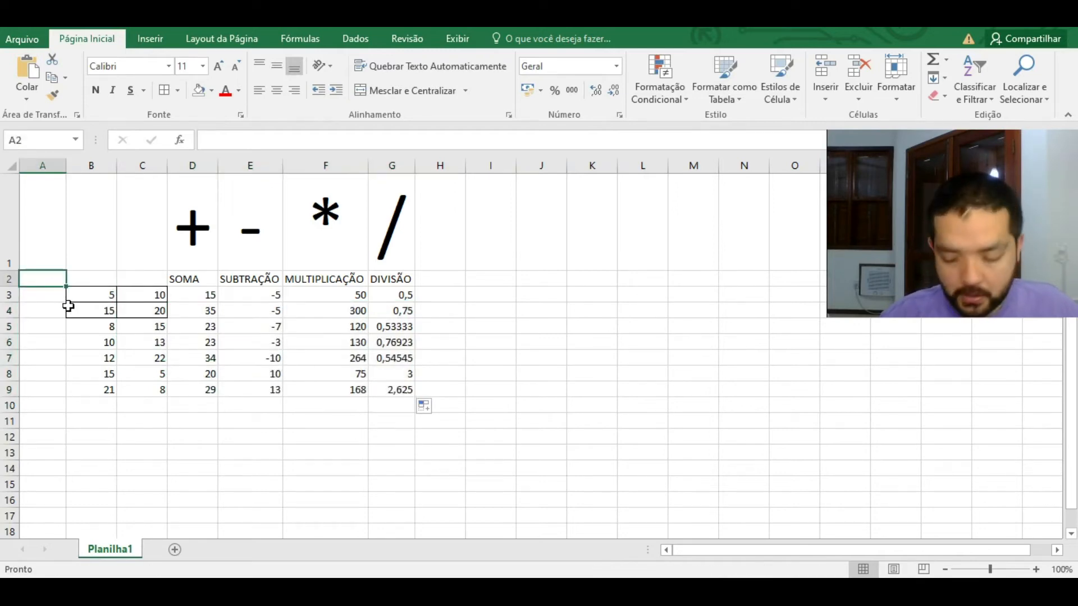
pyautogui.write('1')
pyautogui.press('Return')
pyautogui.write('2')
pyautogui.press('Return')
pyautogui.write('3')
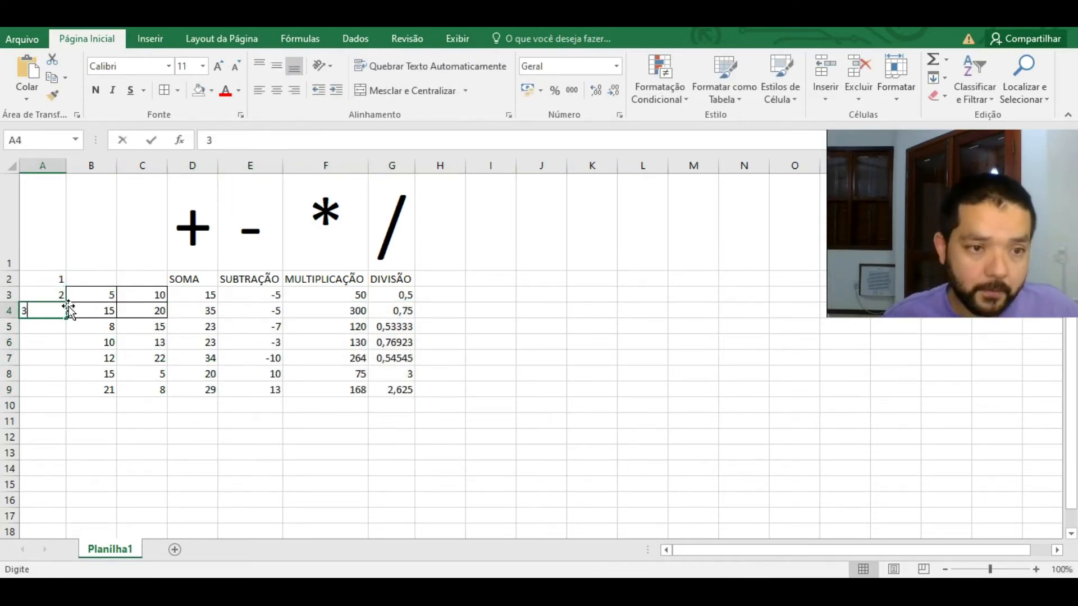
pyautogui.press('Return')
pyautogui.moveTo(51, 284); pyautogui.dragTo(67, 518)
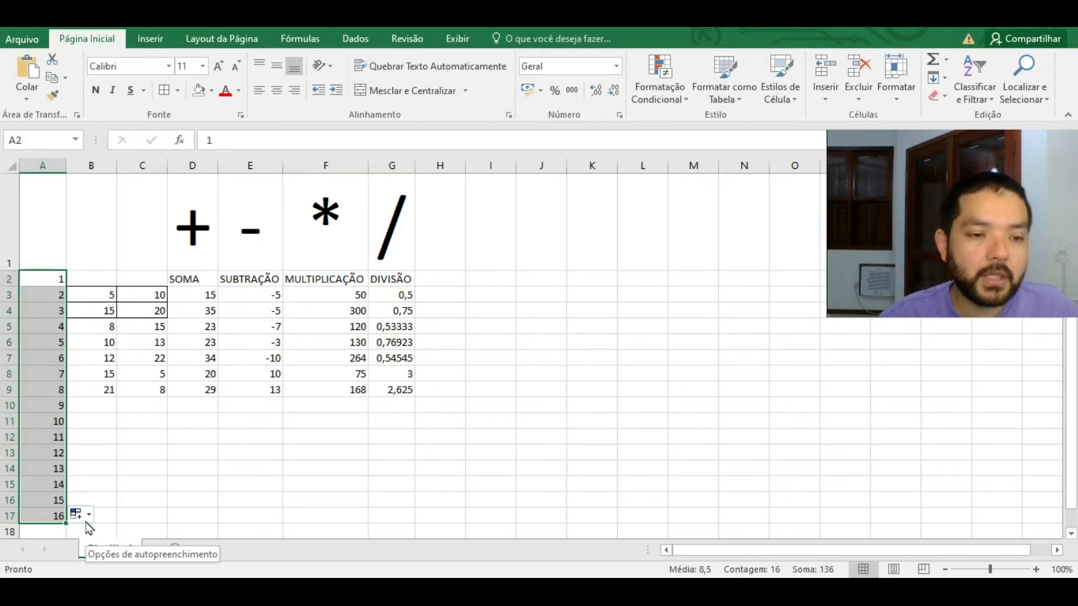
# Step: Restart column A with 2, 4, 6, then undo the resulting number series
pyautogui.click(44, 284)
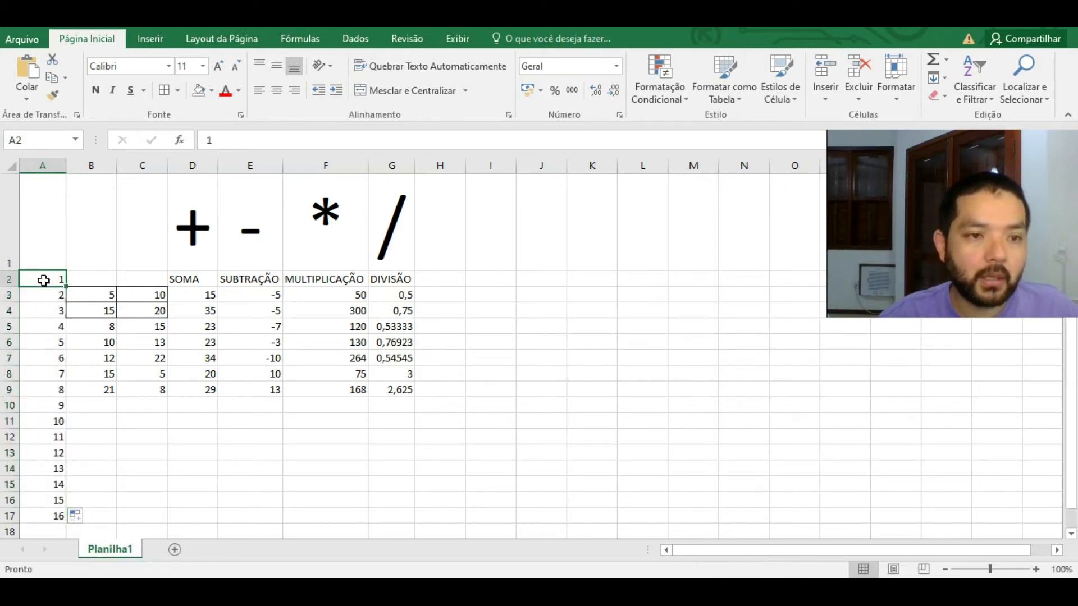
pyautogui.write('2')
pyautogui.press('Return')
pyautogui.write('4')
pyautogui.press('Return')
pyautogui.write('6')
pyautogui.press('Return')
pyautogui.moveTo(65, 284); pyautogui.dragTo(66, 522)
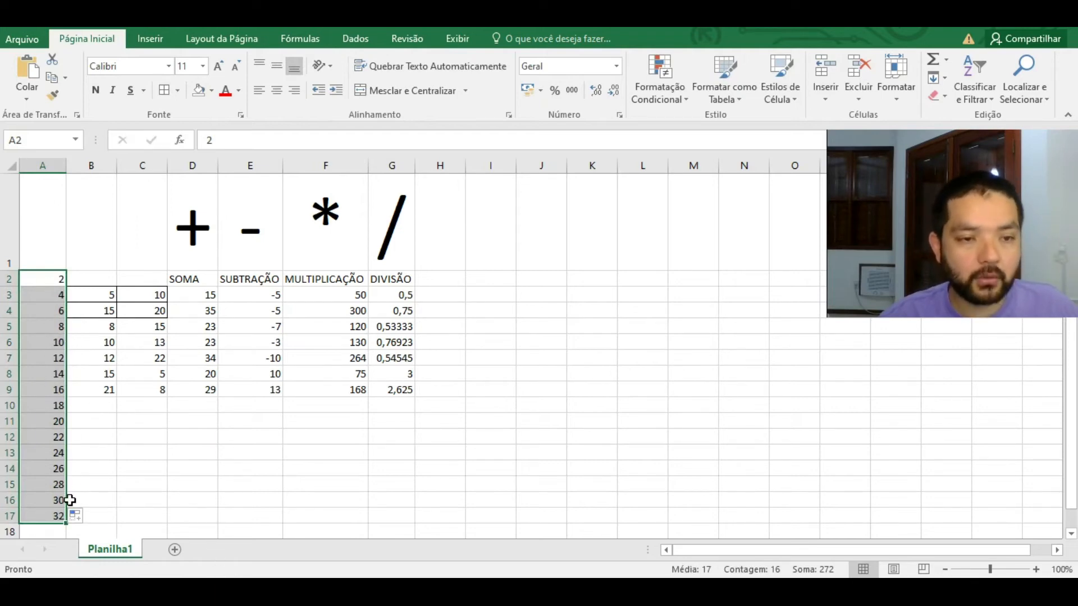
pyautogui.hotkey('ctrl', 'z')
pyautogui.hotkey('ctrl', 'z')
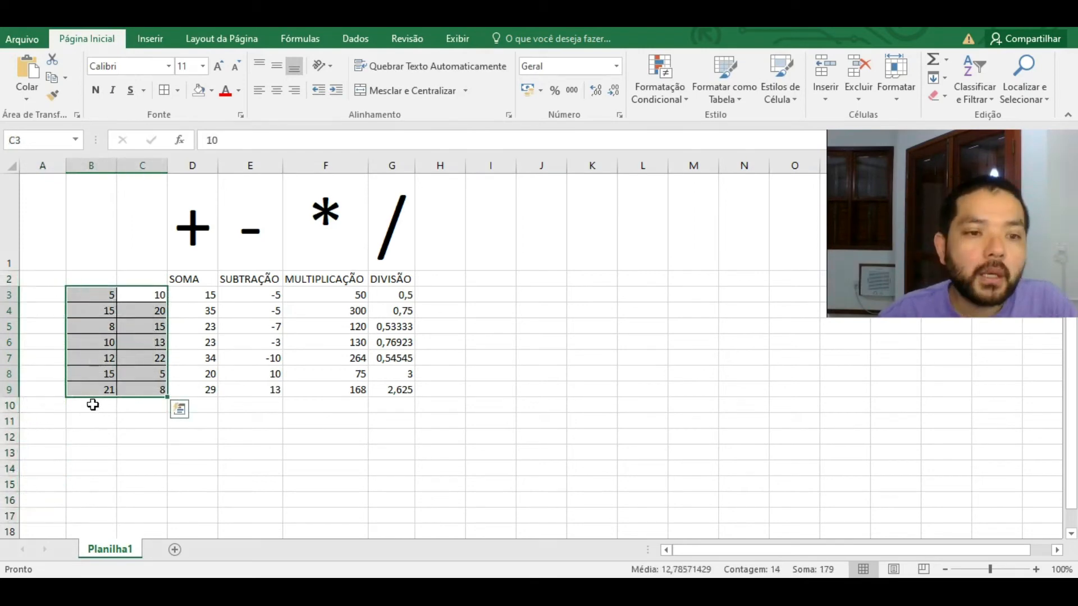
pyautogui.click(101, 405)
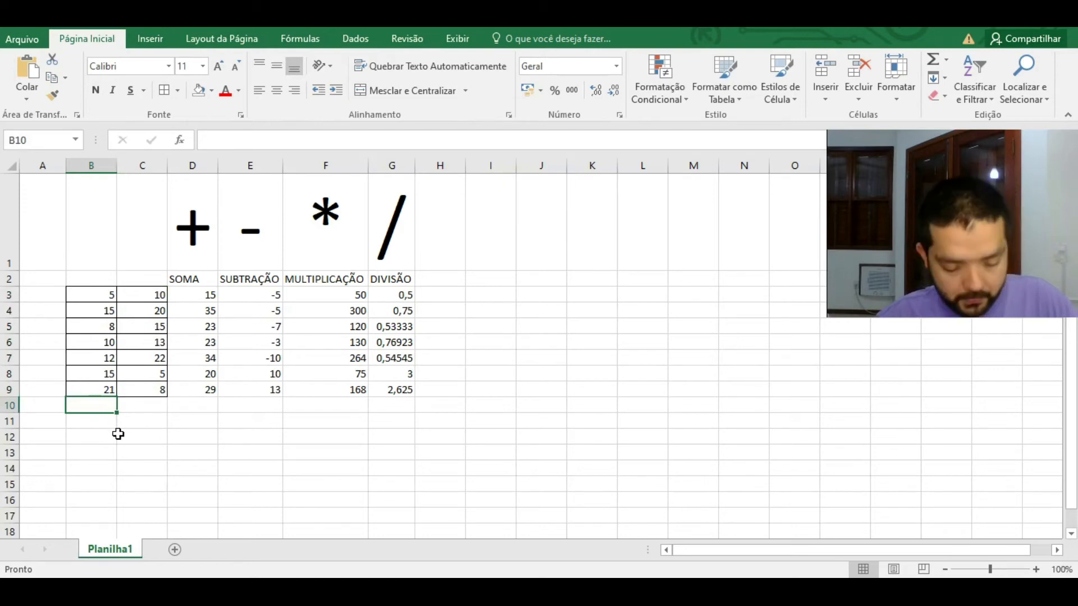
pyautogui.write('m')
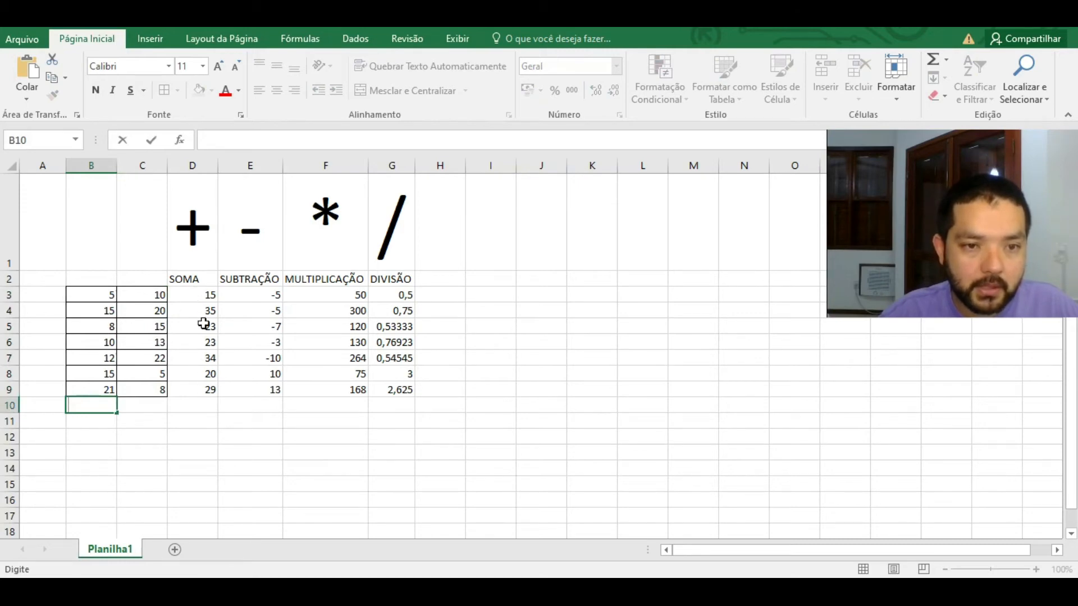
pyautogui.click(208, 296)
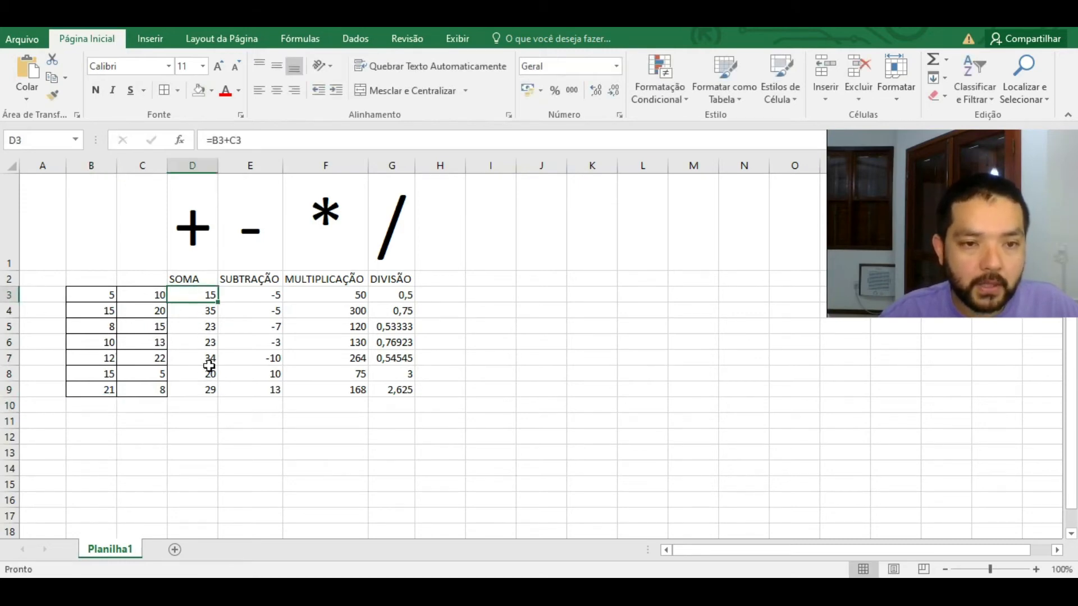
pyautogui.click(198, 405)
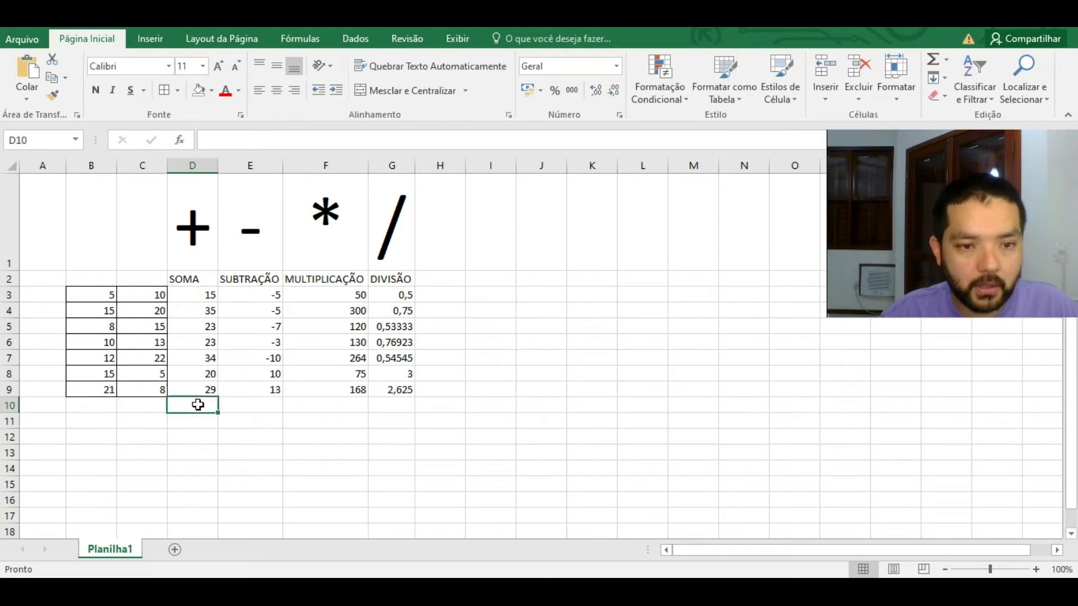
pyautogui.write('=')
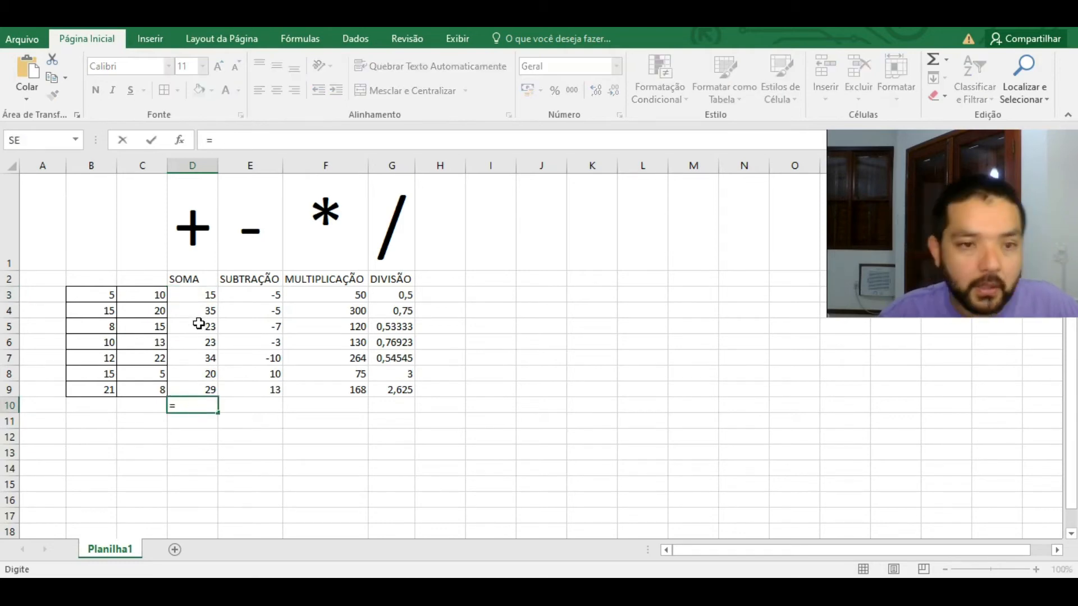
pyautogui.click(205, 298)
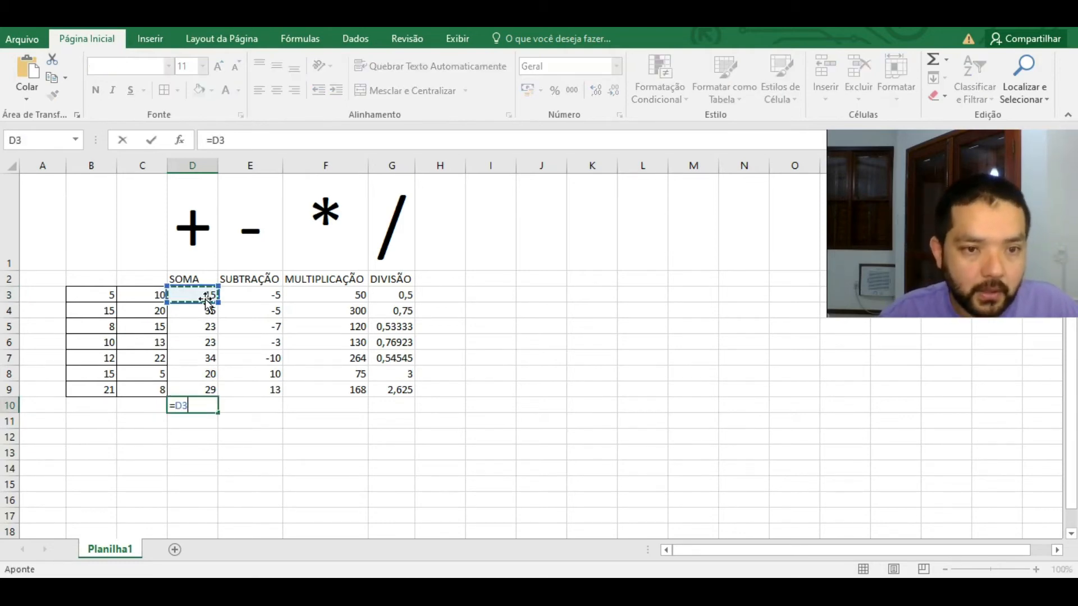
pyautogui.write('+')
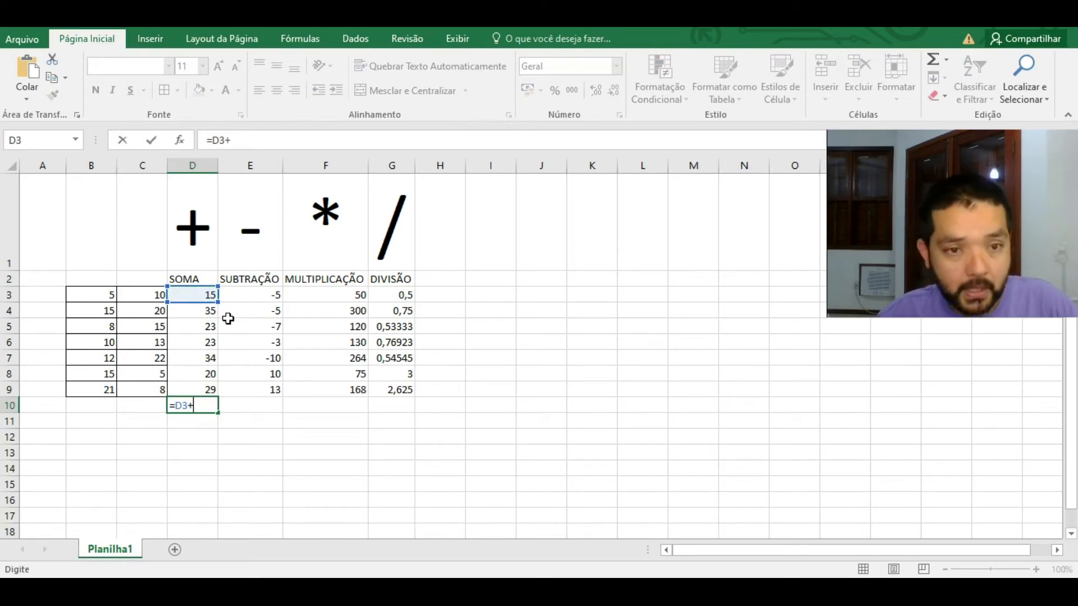
pyautogui.click(198, 312)
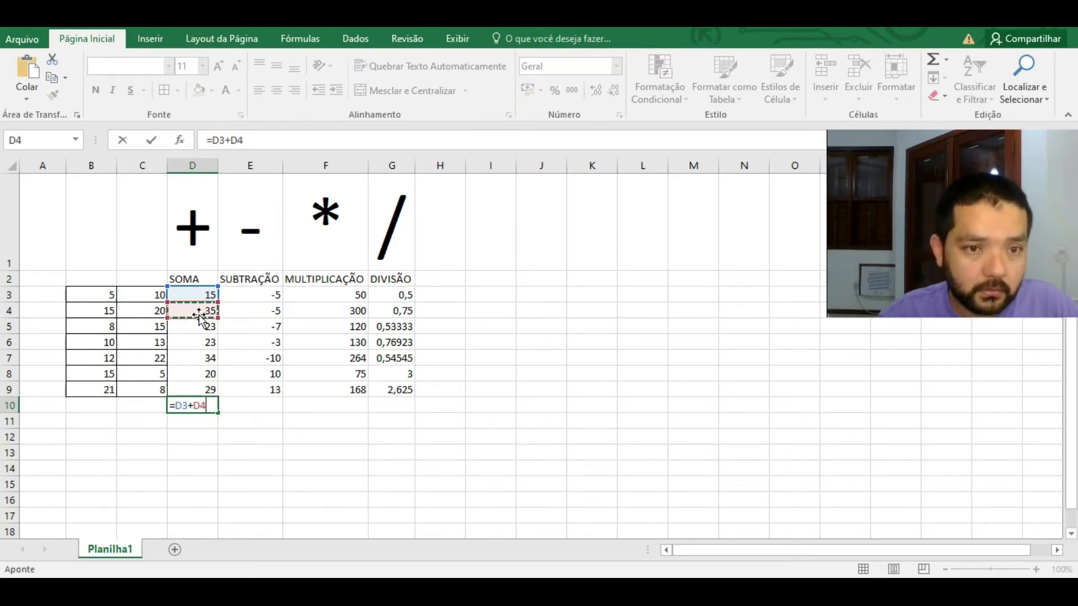
pyautogui.write('+')
pyautogui.click(202, 328)
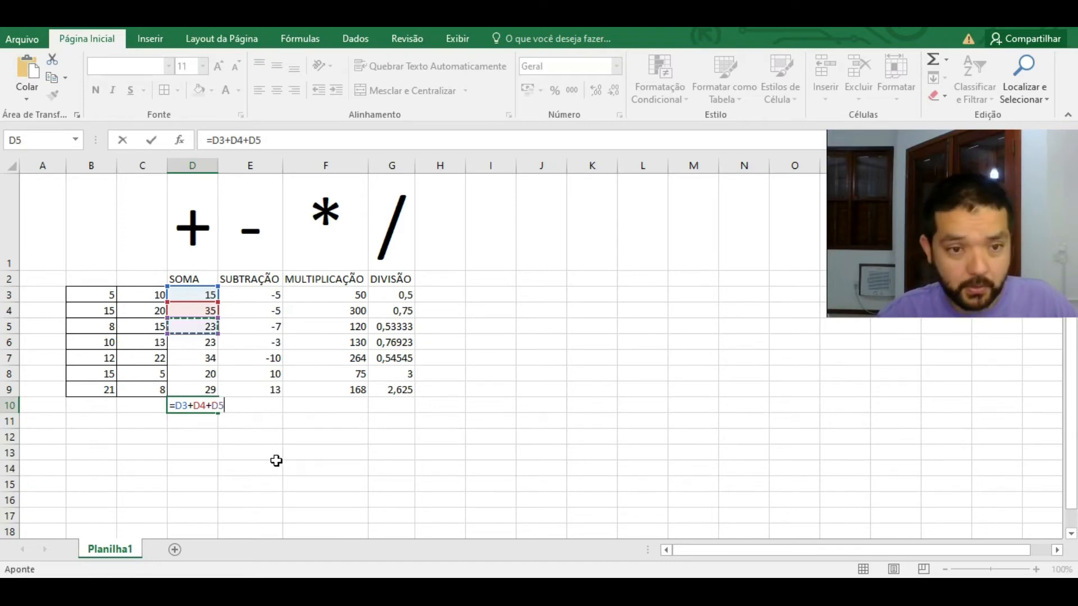
pyautogui.press('Escape')
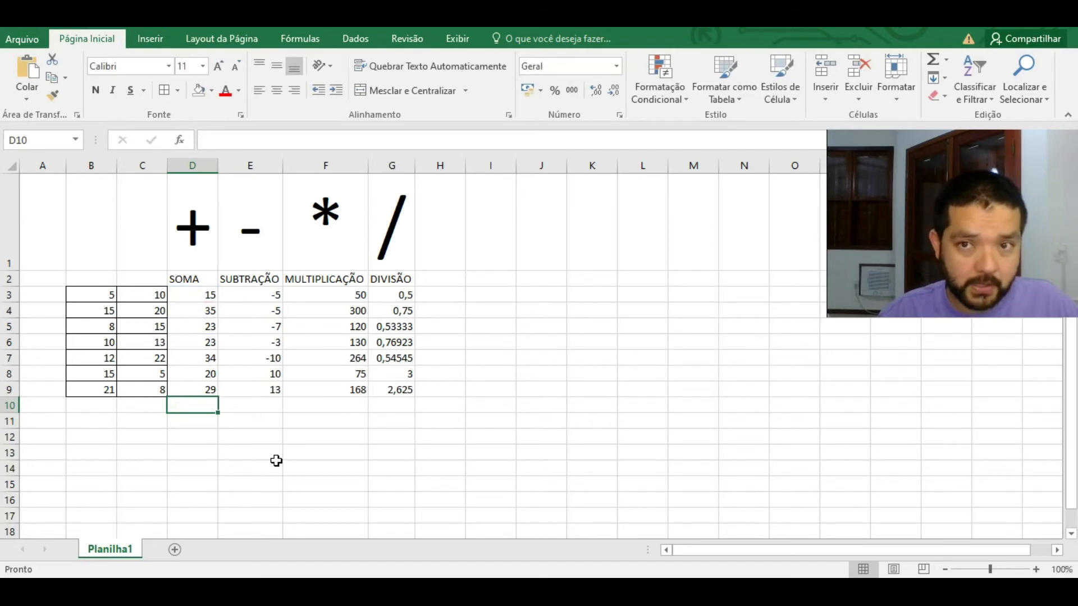
# Step: Insert an AutoSoma total of D3:D9 into D10, then clear it
pyautogui.click(302, 39)
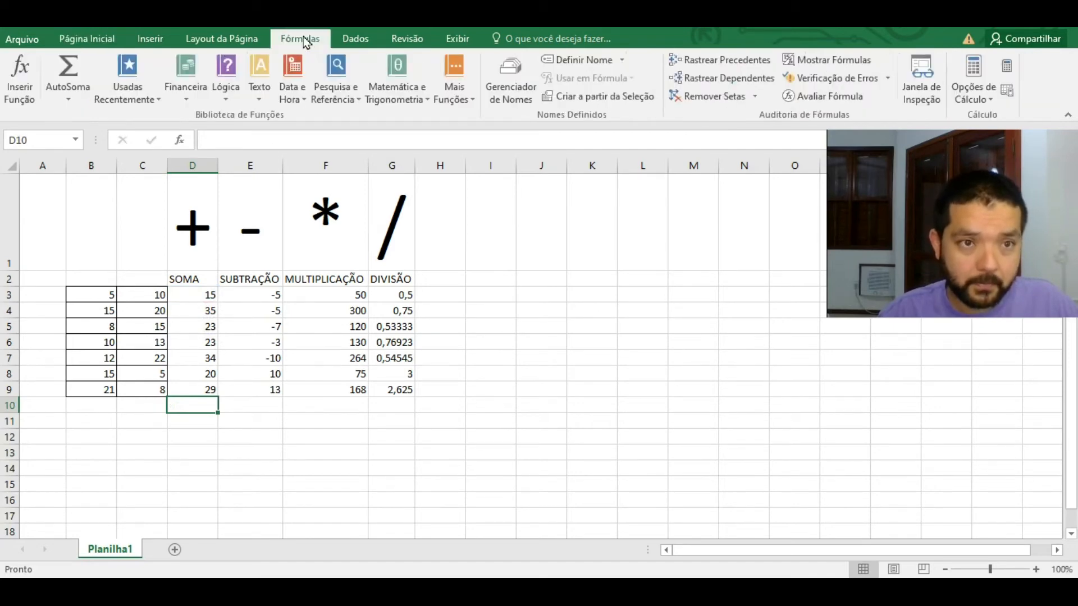
pyautogui.click(68, 68)
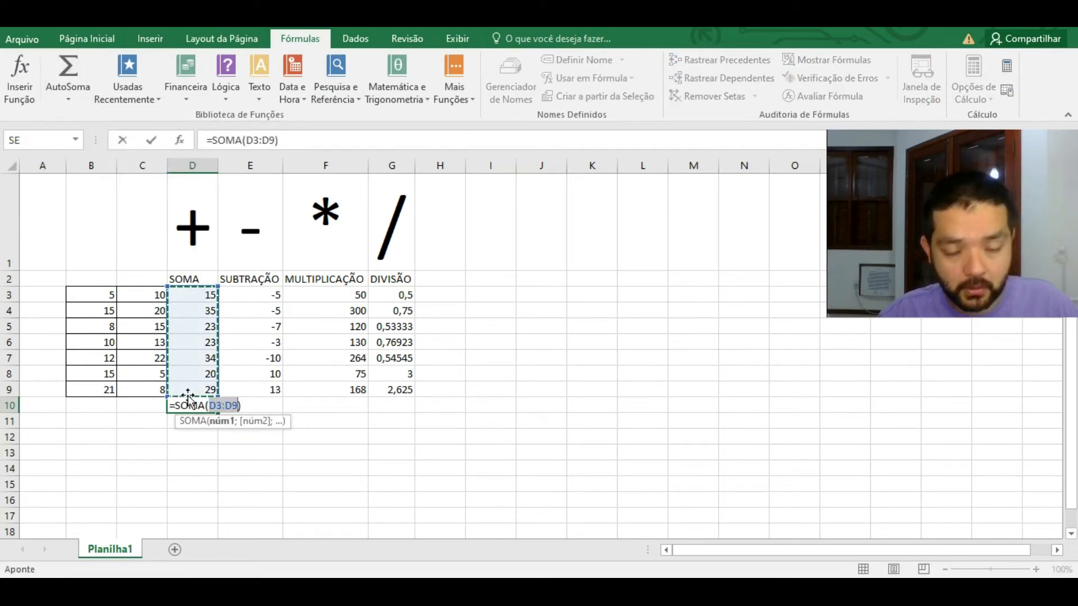
pyautogui.press('Return')
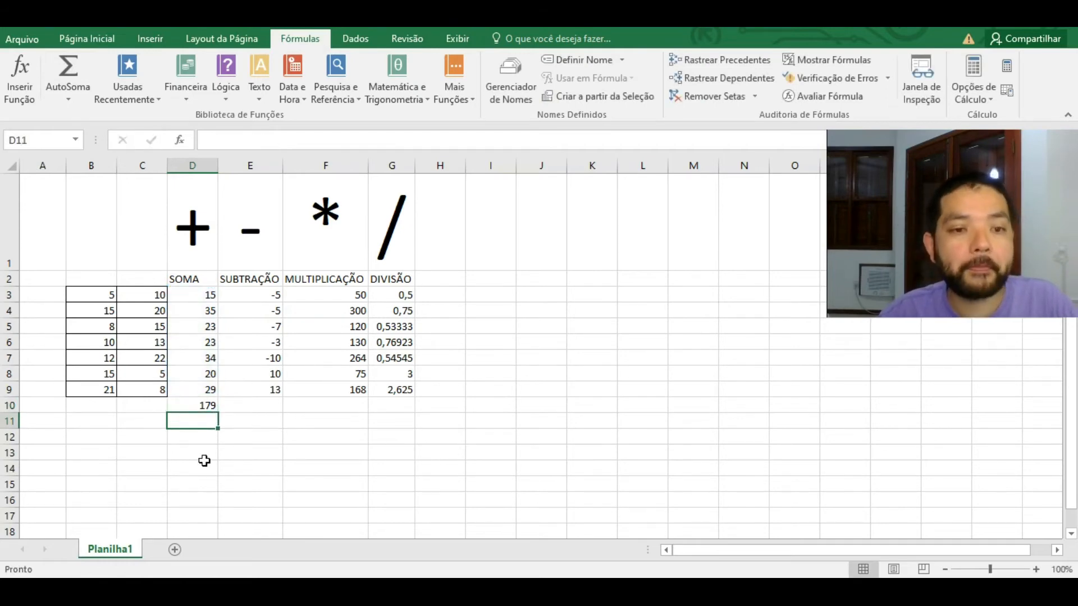
pyautogui.press('Up')
pyautogui.press('Delete')
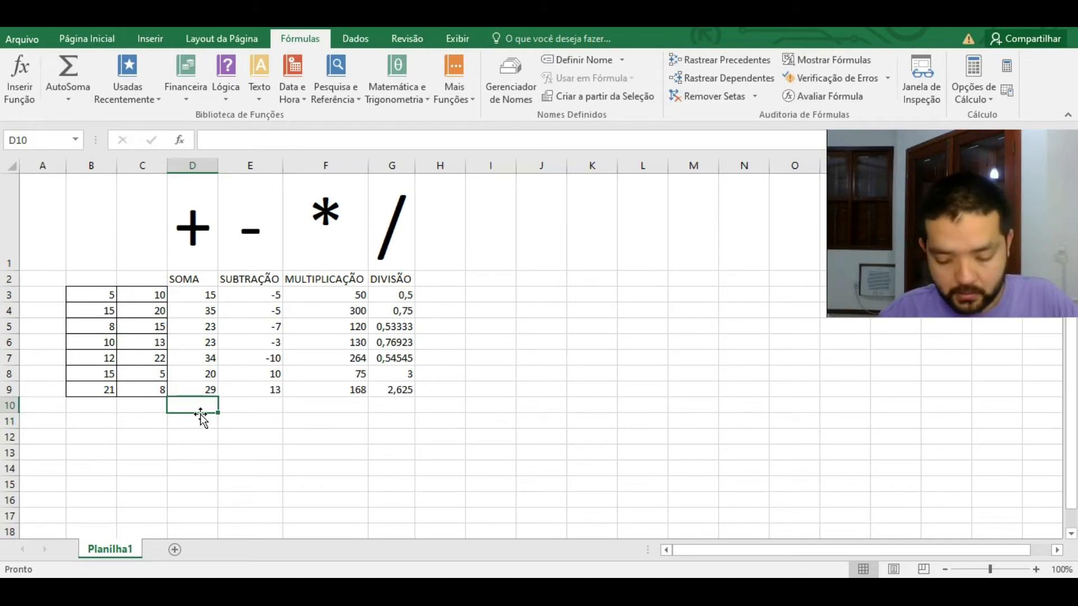
# Step: Type =SOMA(D3:D9) in D10 so it totals the column as 179
pyautogui.write('=')
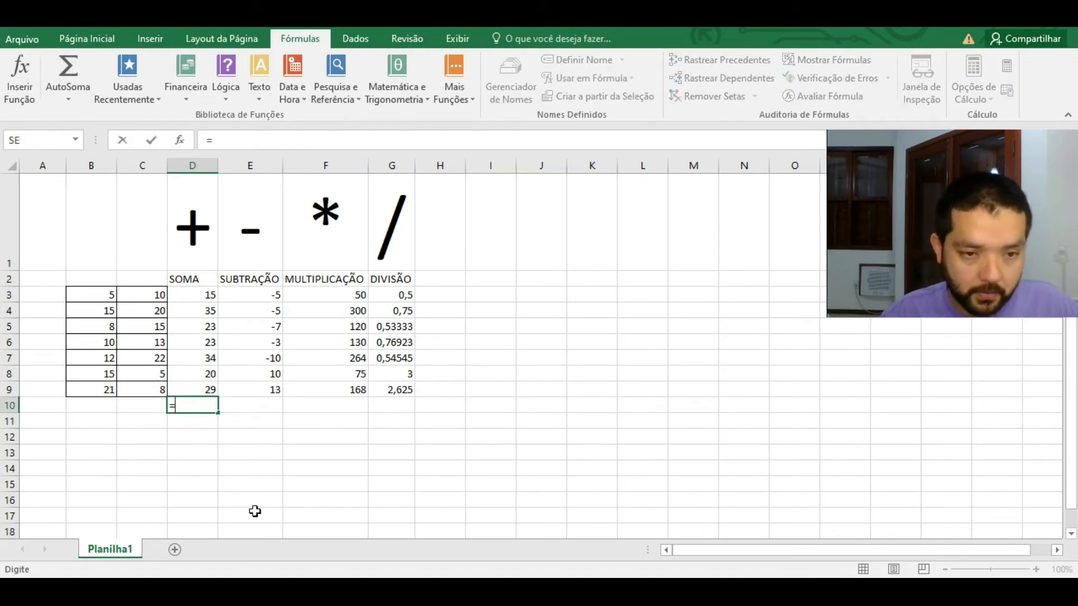
pyautogui.write('soma')
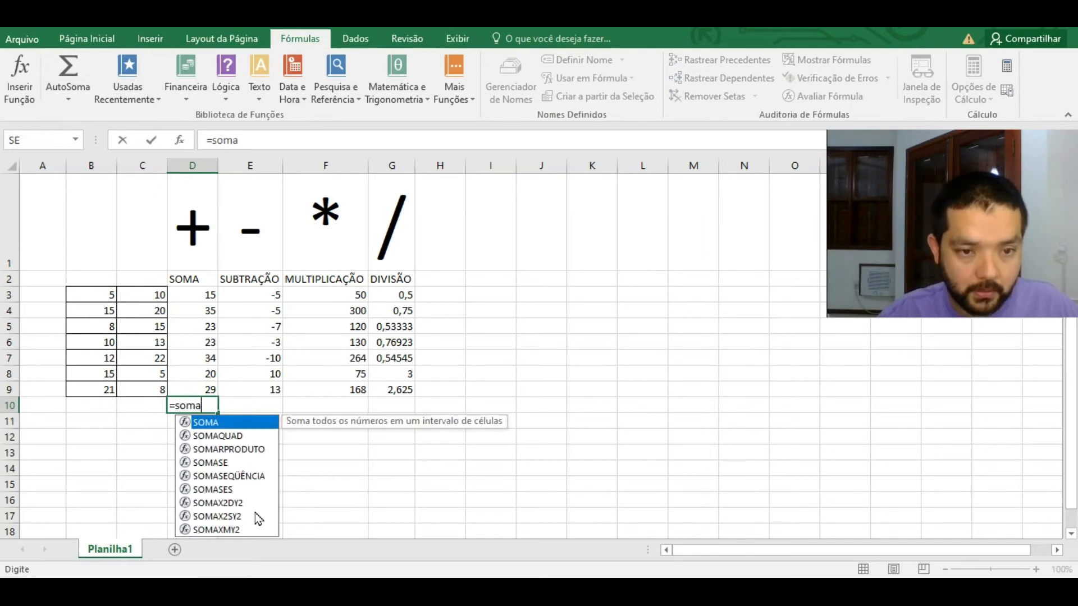
pyautogui.write('(')
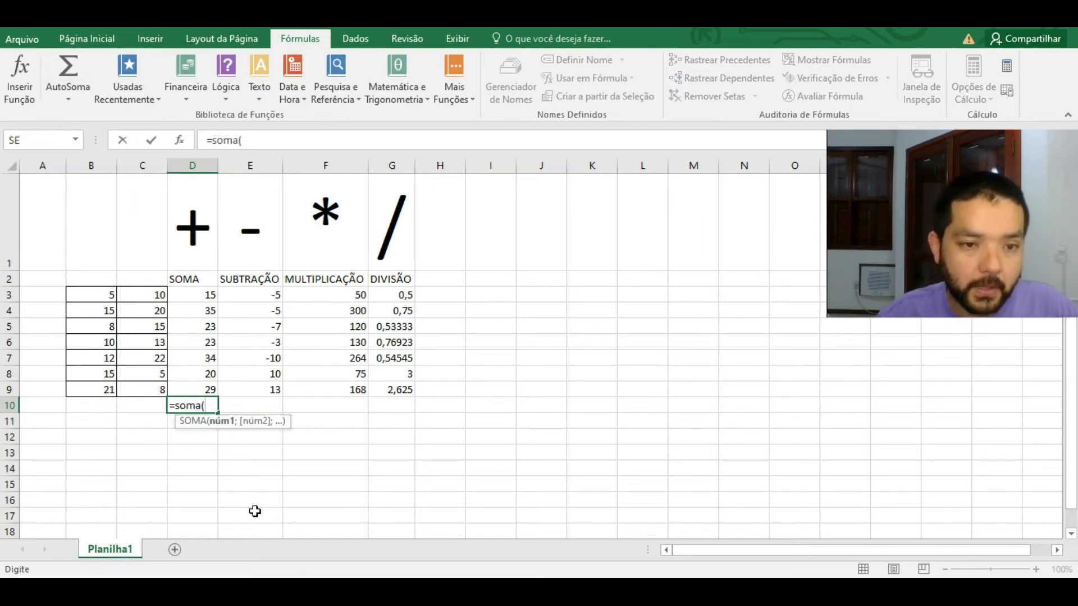
pyautogui.moveTo(204, 335); pyautogui.dragTo(210, 388)
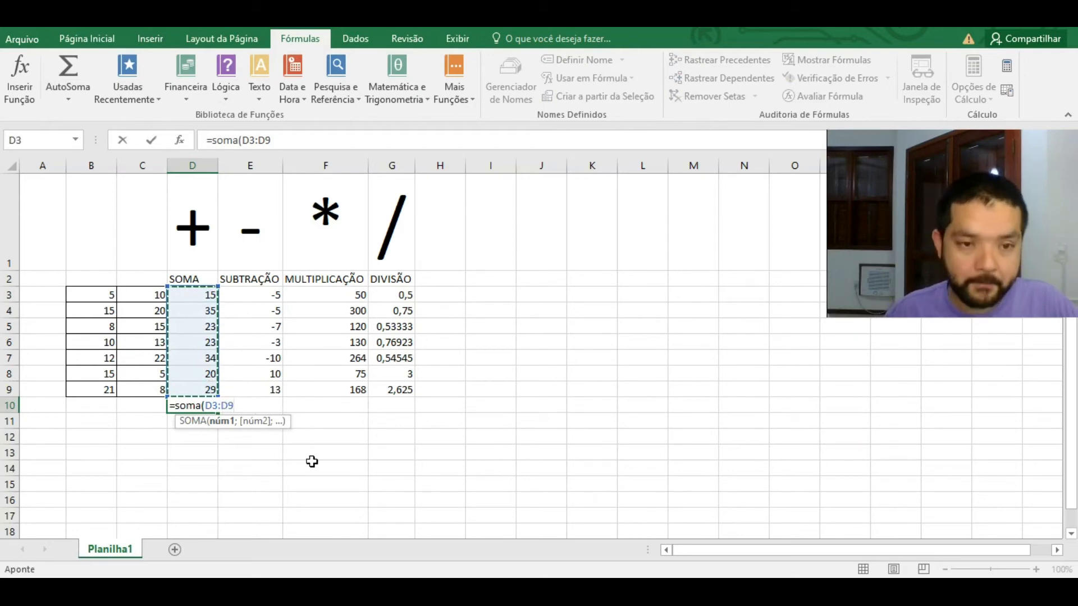
pyautogui.press('Return')
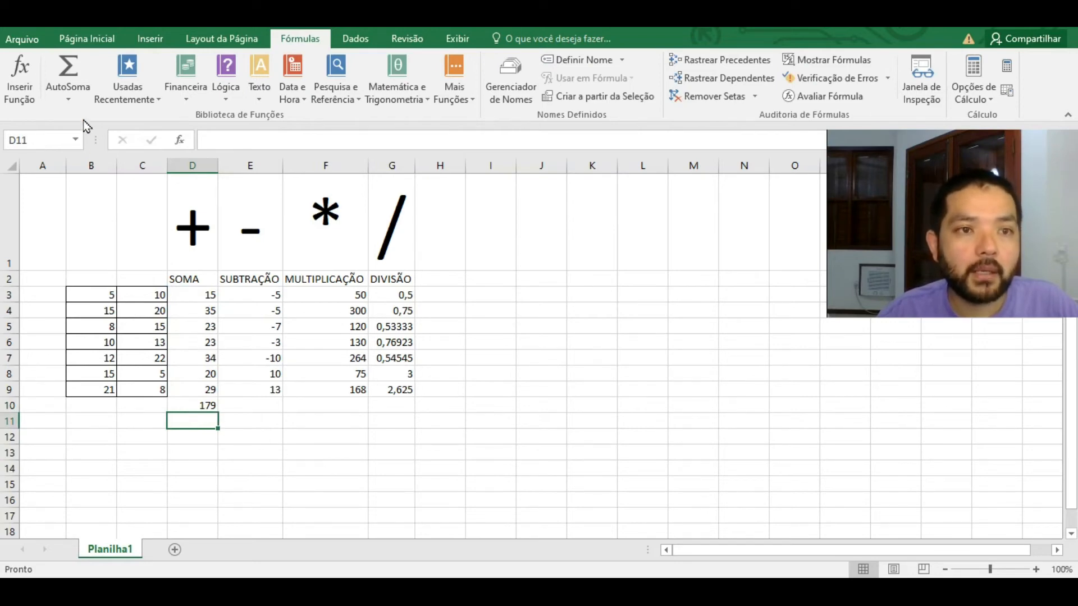
pyautogui.click(67, 99)
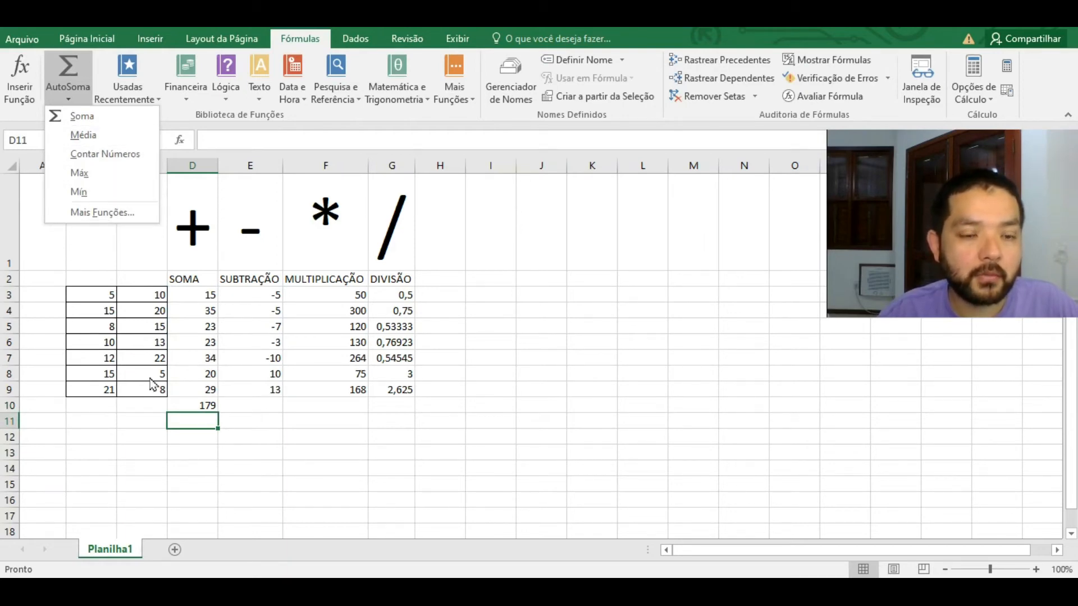
# Step: Label C10 as SOMA and C11 as MÉDIA
pyautogui.click(132, 405)
pyautogui.click(141, 407)
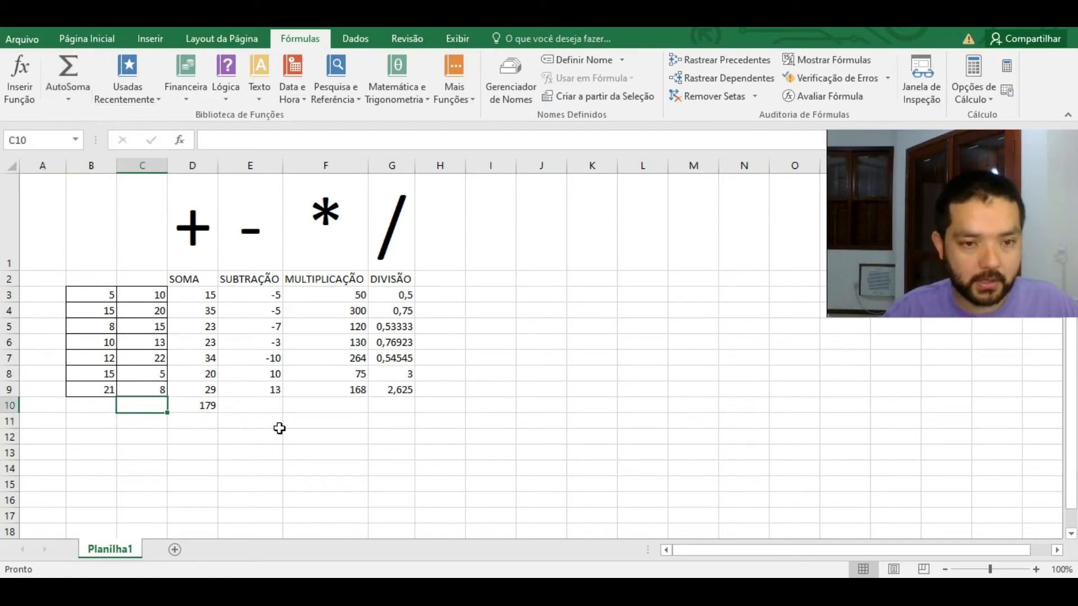
pyautogui.write('SOMA')
pyautogui.press('Return')
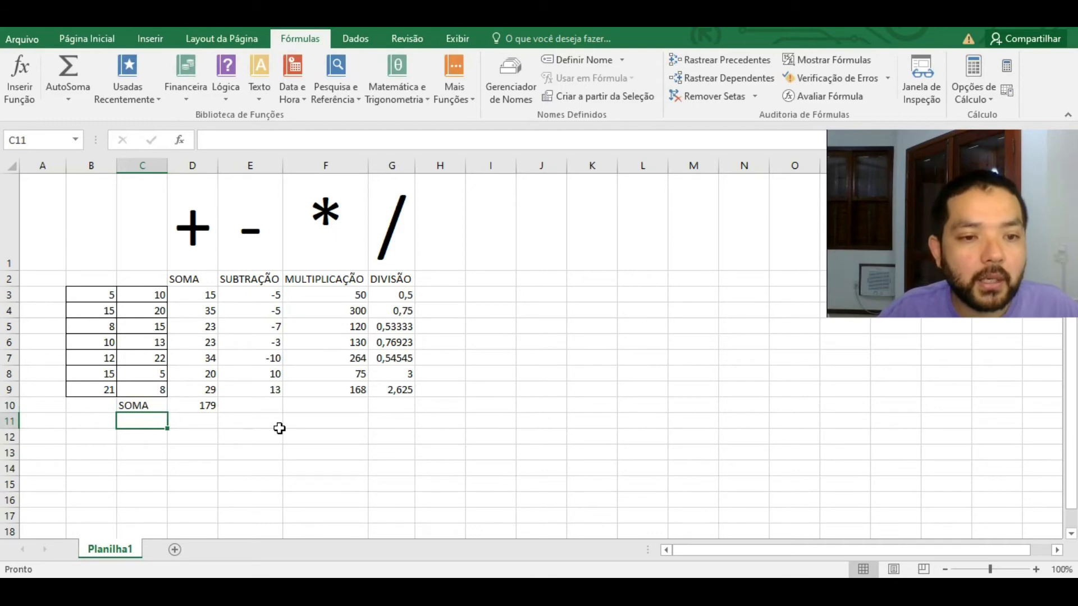
pyautogui.write('MÉDIA')
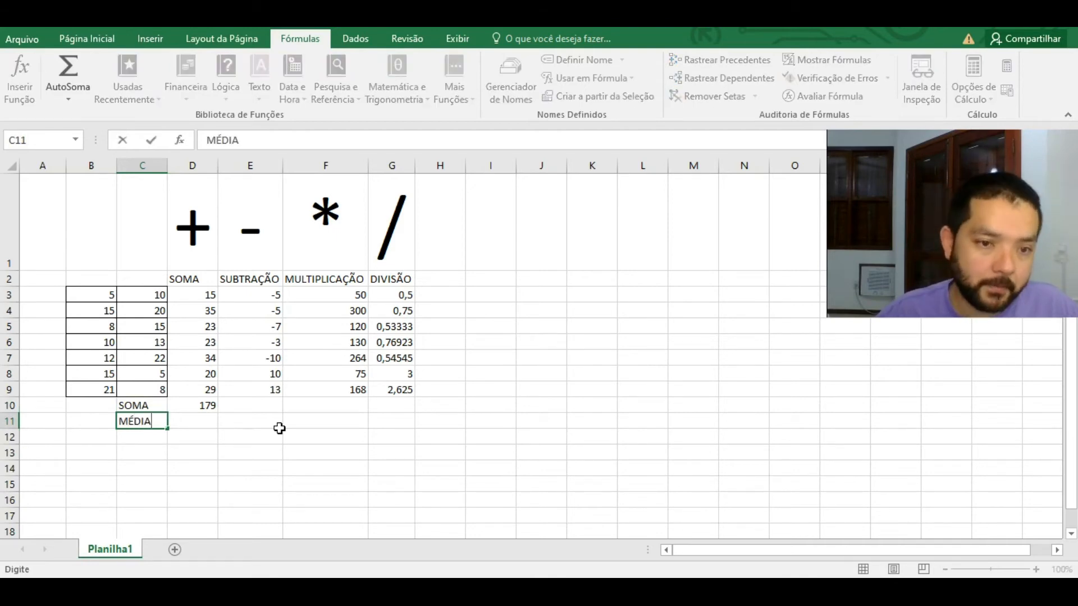
pyautogui.press('Tab')
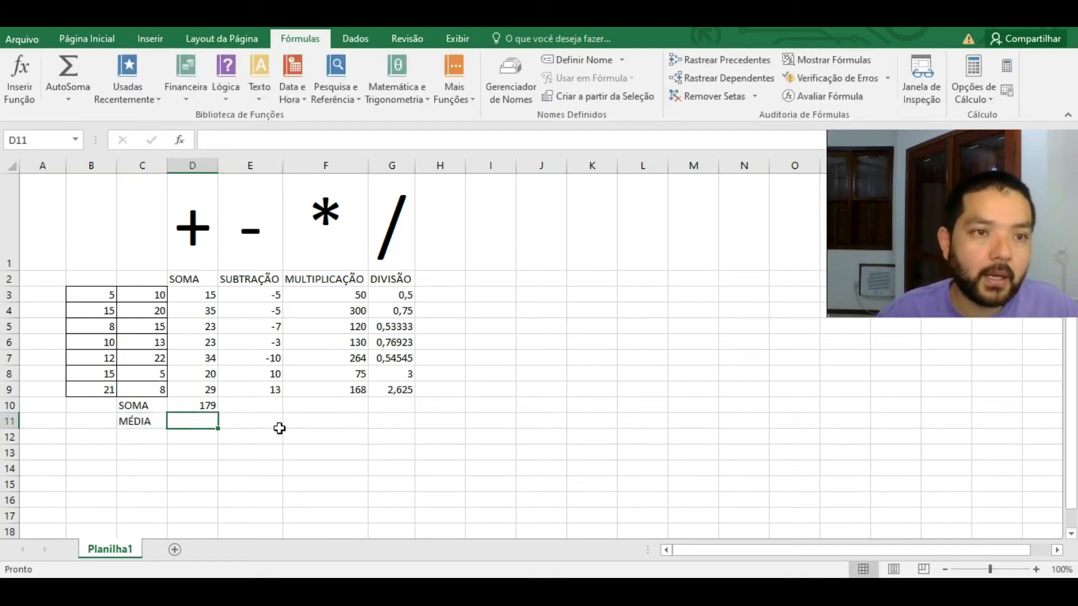
# Step: Insert =MÉDIA(D3:D9) in D11, giving 25,57143
pyautogui.click(68, 100)
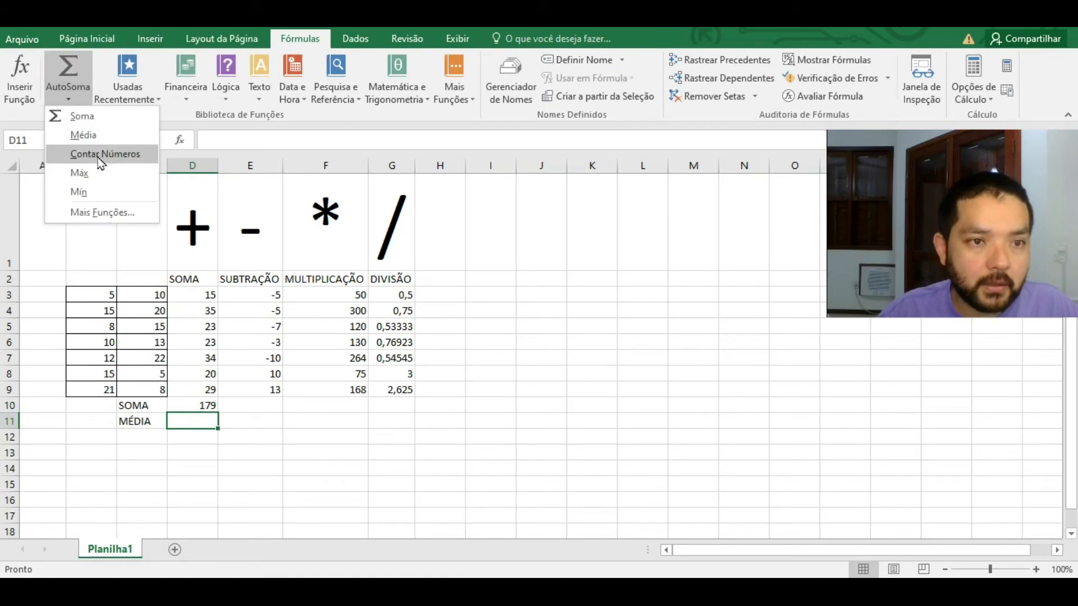
pyautogui.click(84, 135)
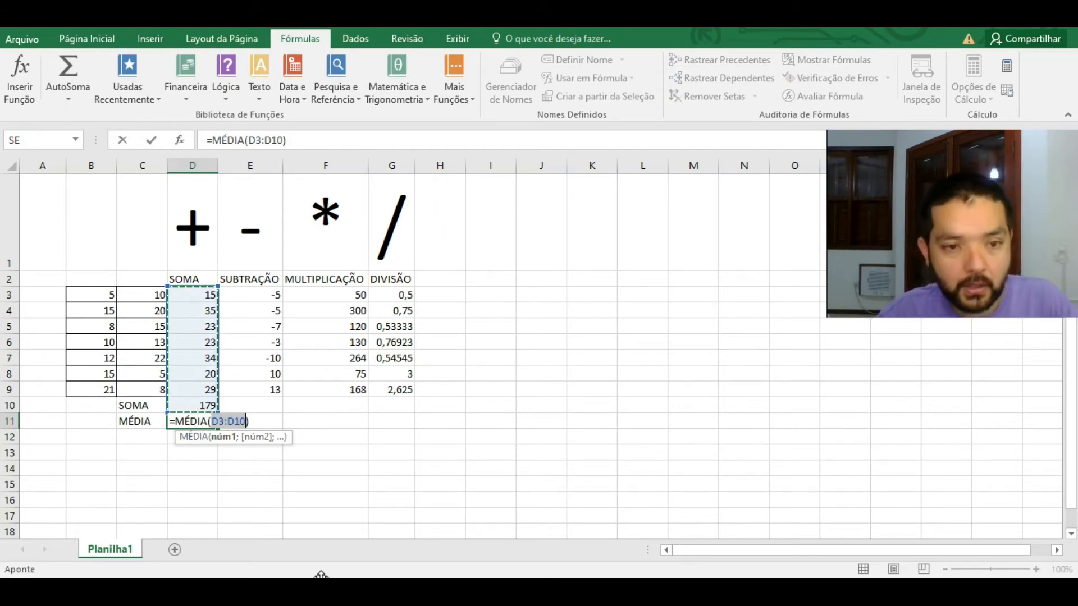
pyautogui.press('BackSpace')
pyautogui.press('BackSpace')
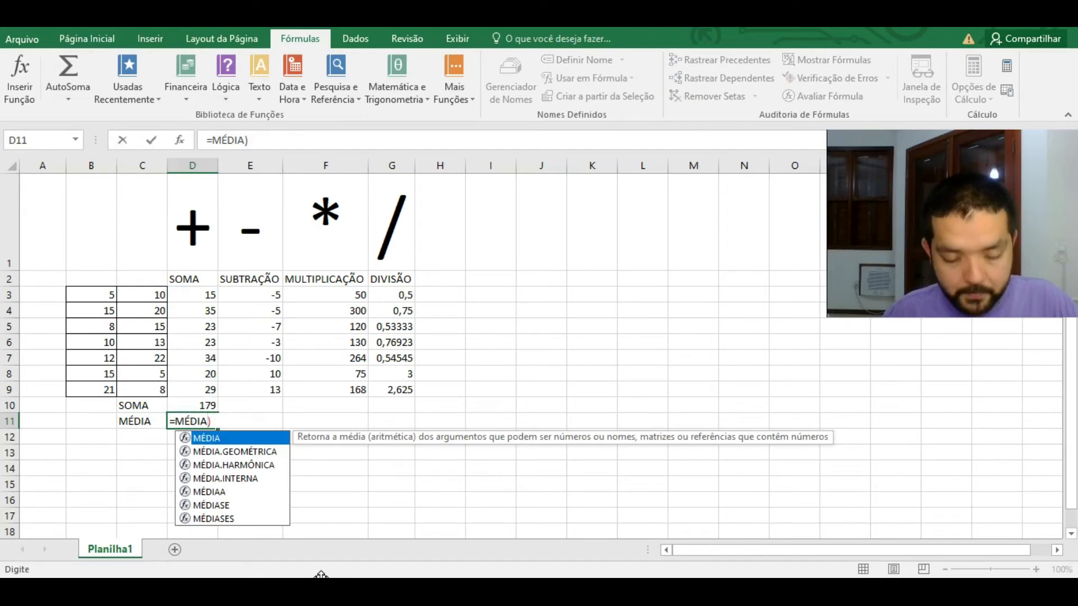
pyautogui.write('(')
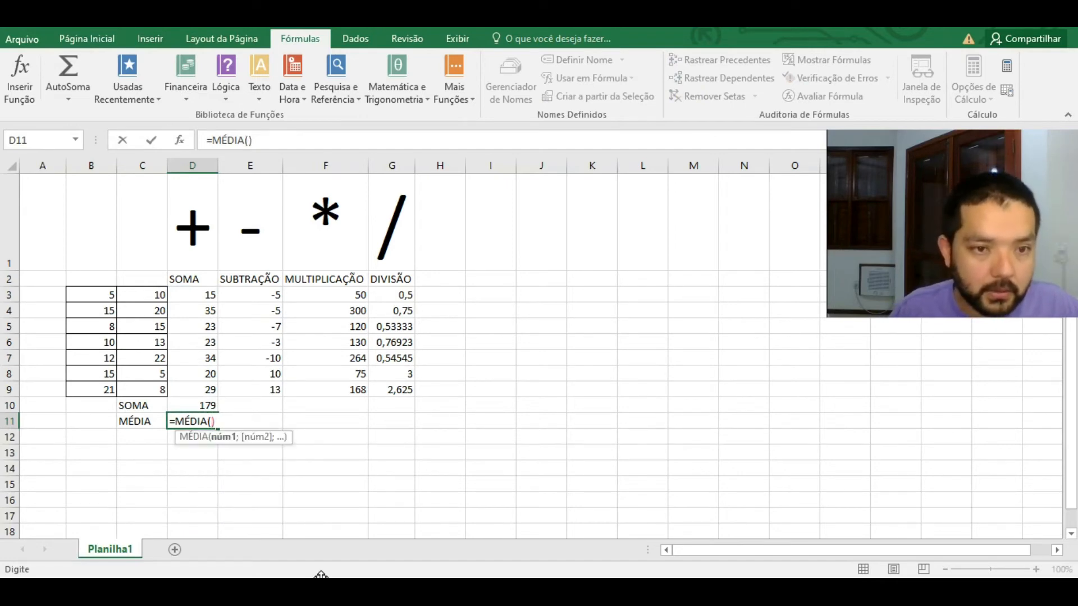
pyautogui.moveTo(203, 295); pyautogui.dragTo(211, 389)
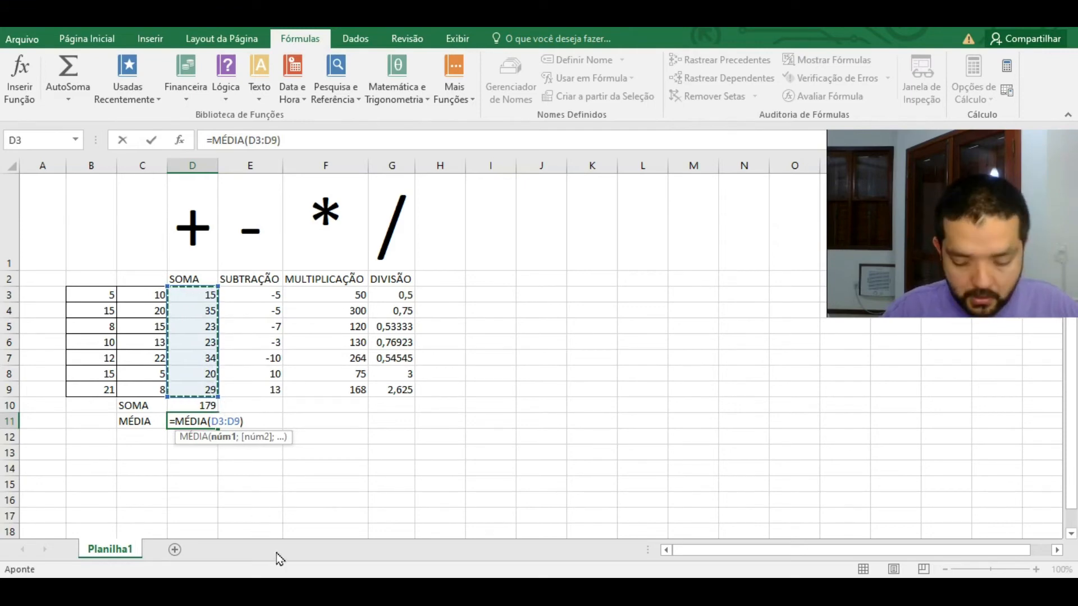
pyautogui.press('Return')
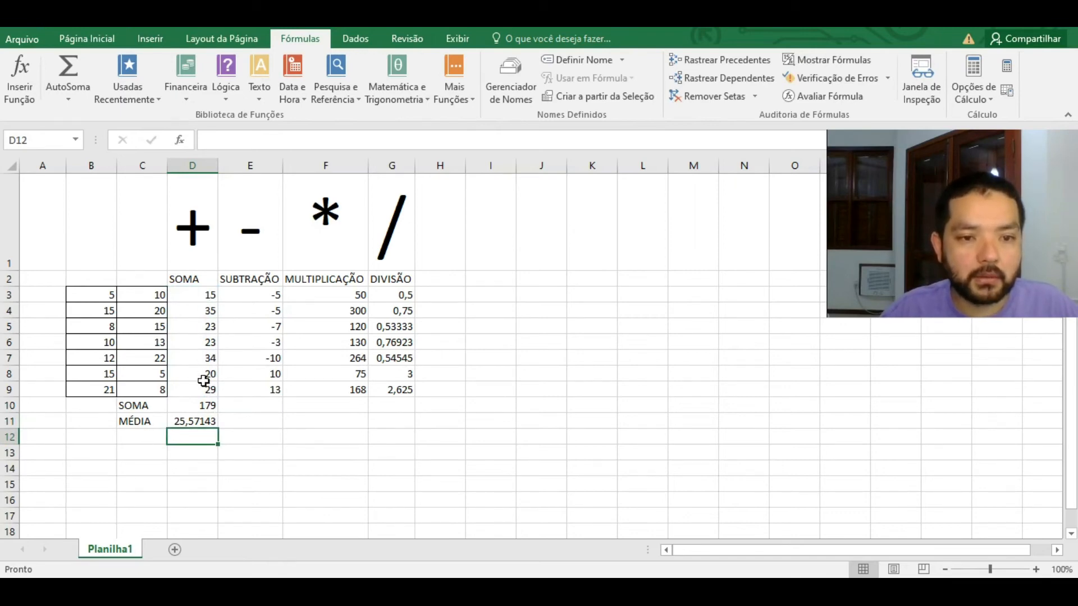
# Step: Label C12 as CONT.NUM after abandoning a Contar Números attempt in that cell
pyautogui.click(137, 440)
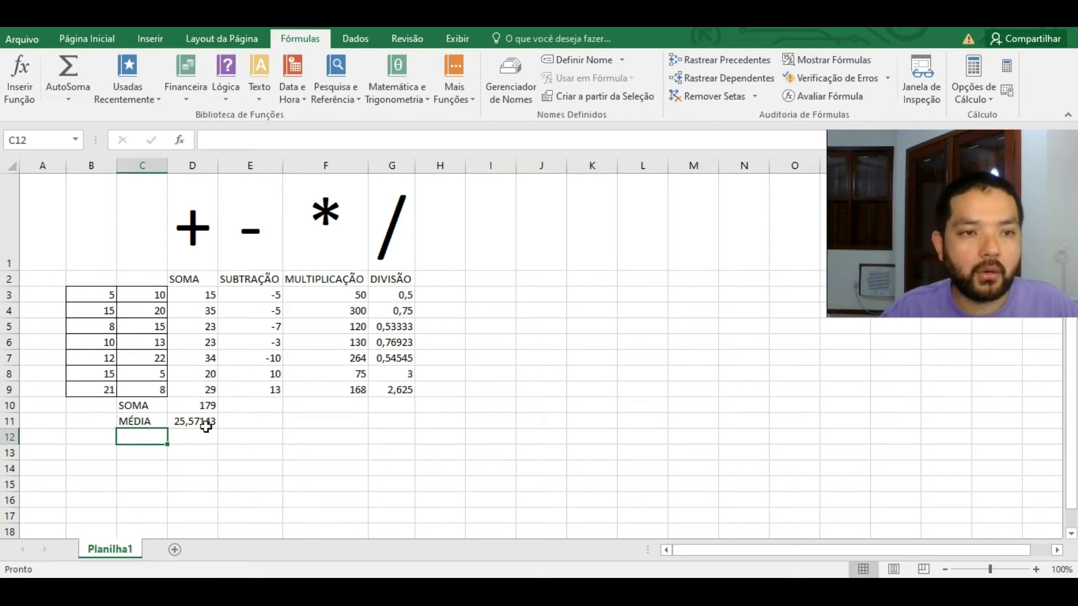
pyautogui.click(69, 102)
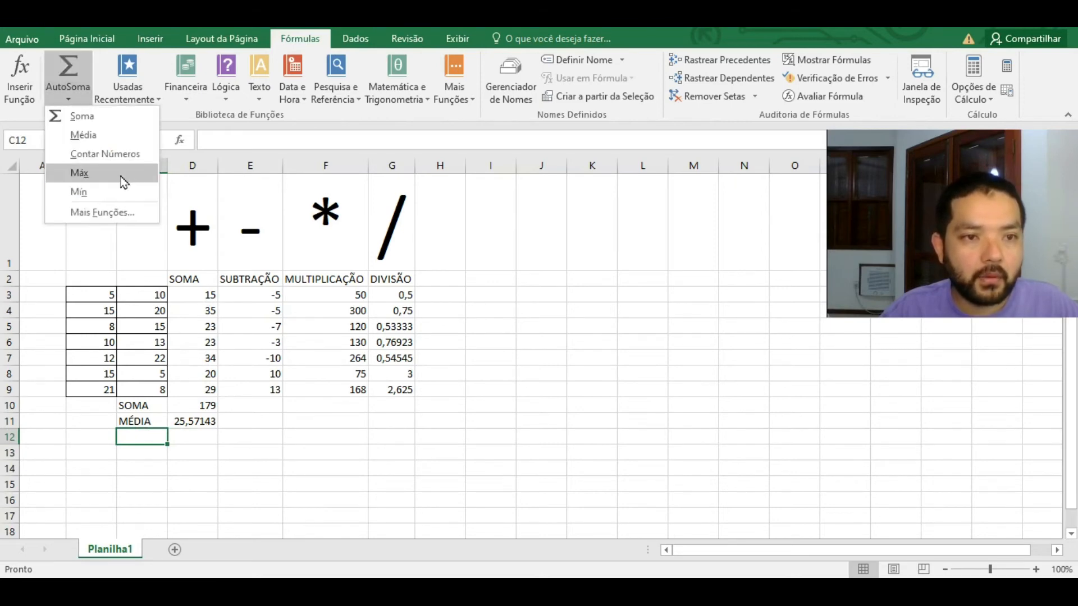
pyautogui.click(128, 154)
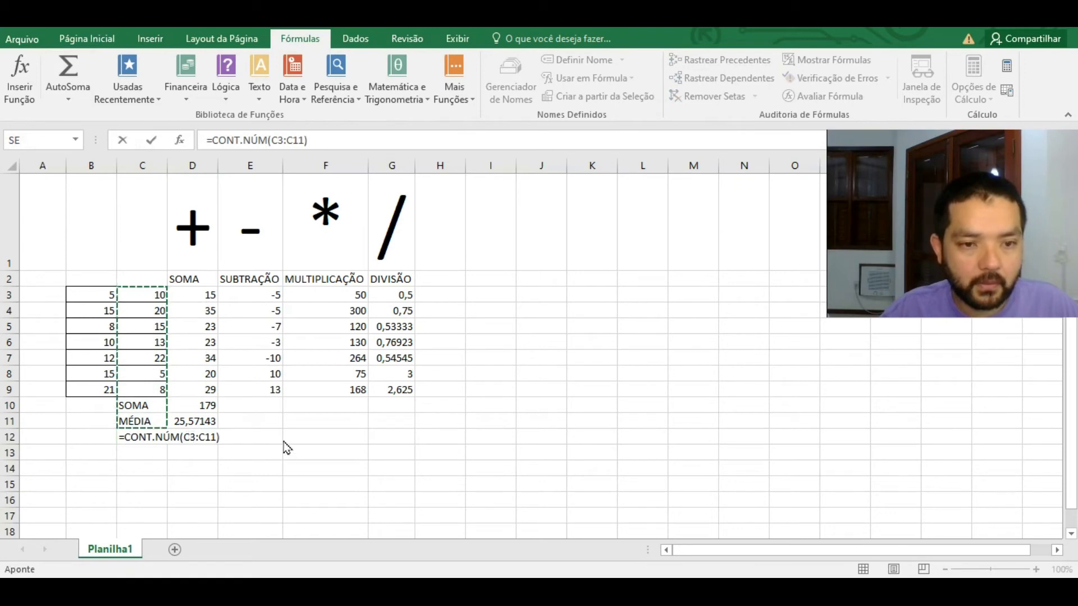
pyautogui.press('Escape')
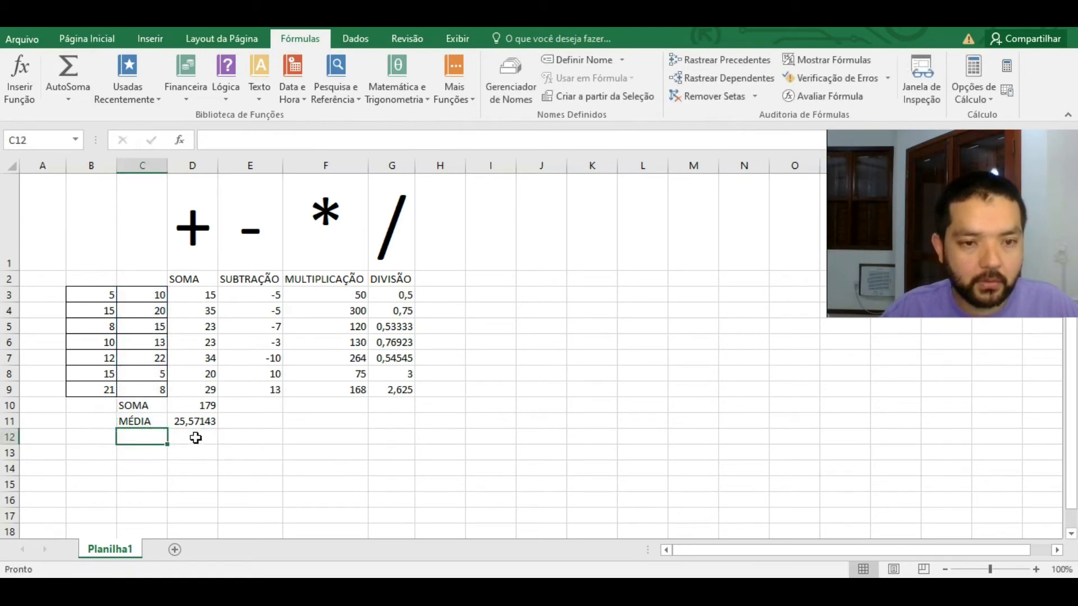
pyautogui.click(197, 436)
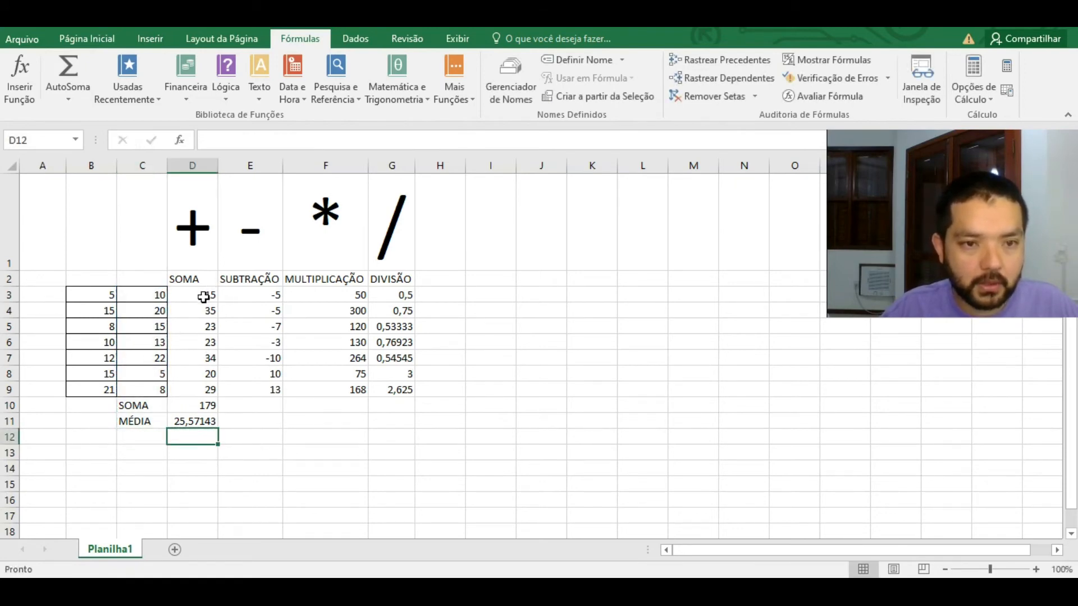
pyautogui.click(143, 441)
pyautogui.write('CONT.NUM')
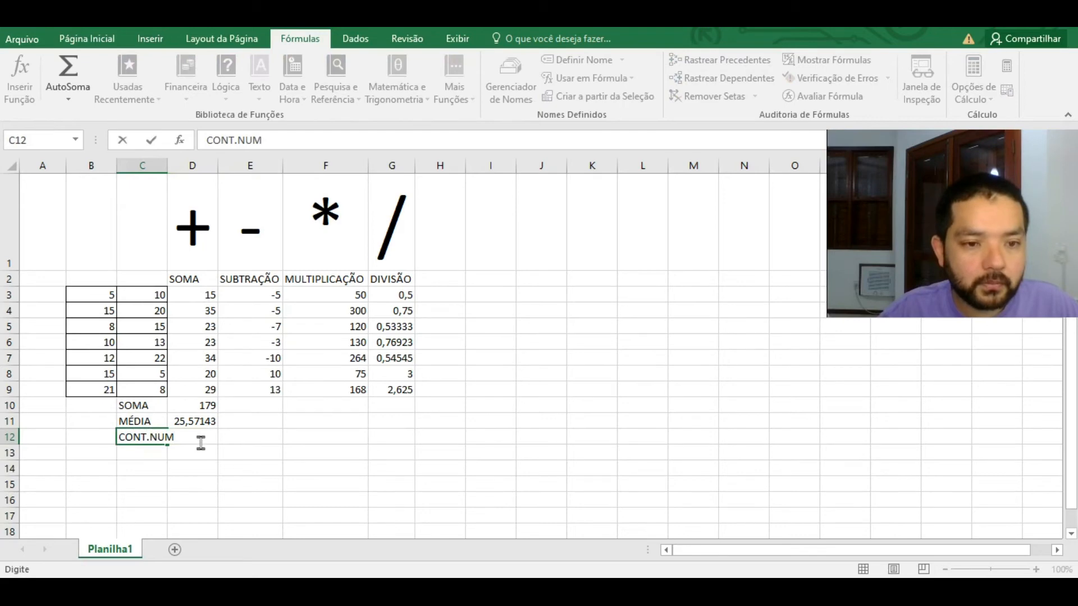
pyautogui.press('Return')
# Step: Count the SOMA values D3:D9 in D12 with Contar Números, giving 7, and autofit column C
pyautogui.click(202, 434)
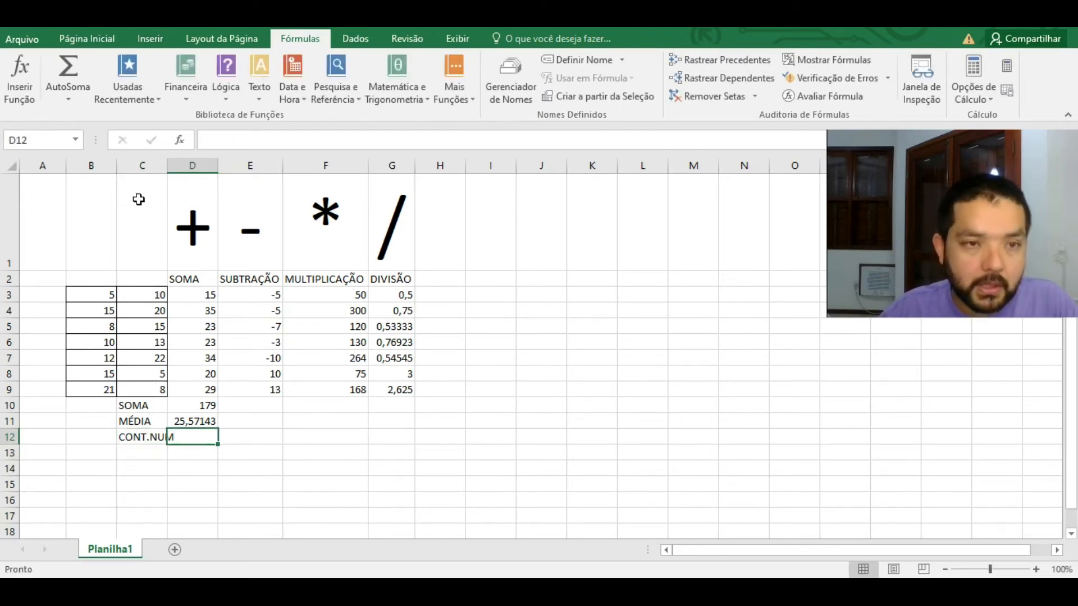
pyautogui.click(78, 99)
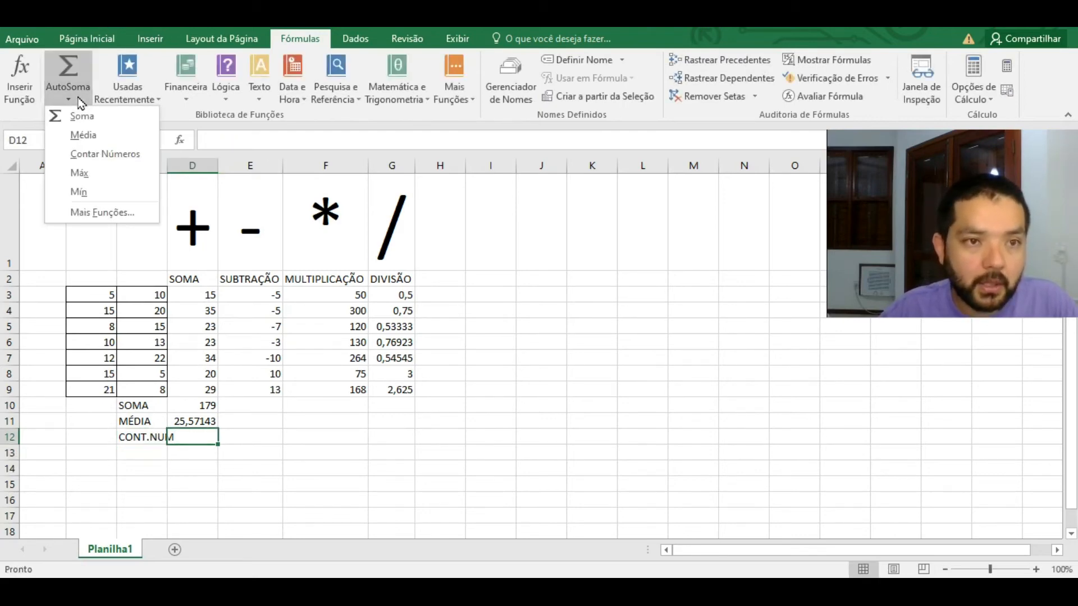
pyautogui.click(113, 154)
pyautogui.moveTo(201, 296); pyautogui.dragTo(211, 390)
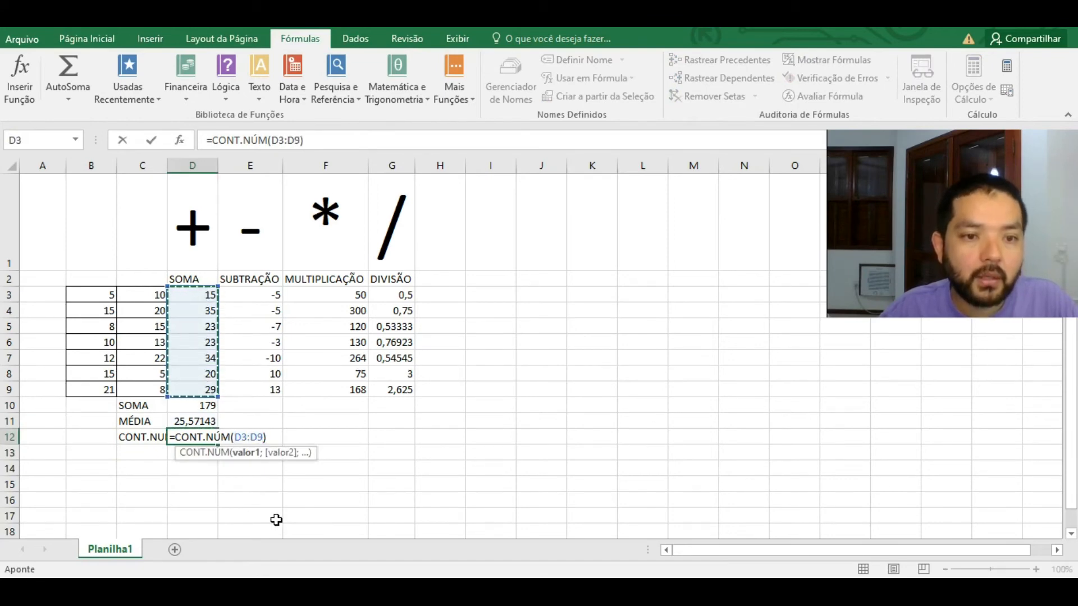
pyautogui.press('Return')
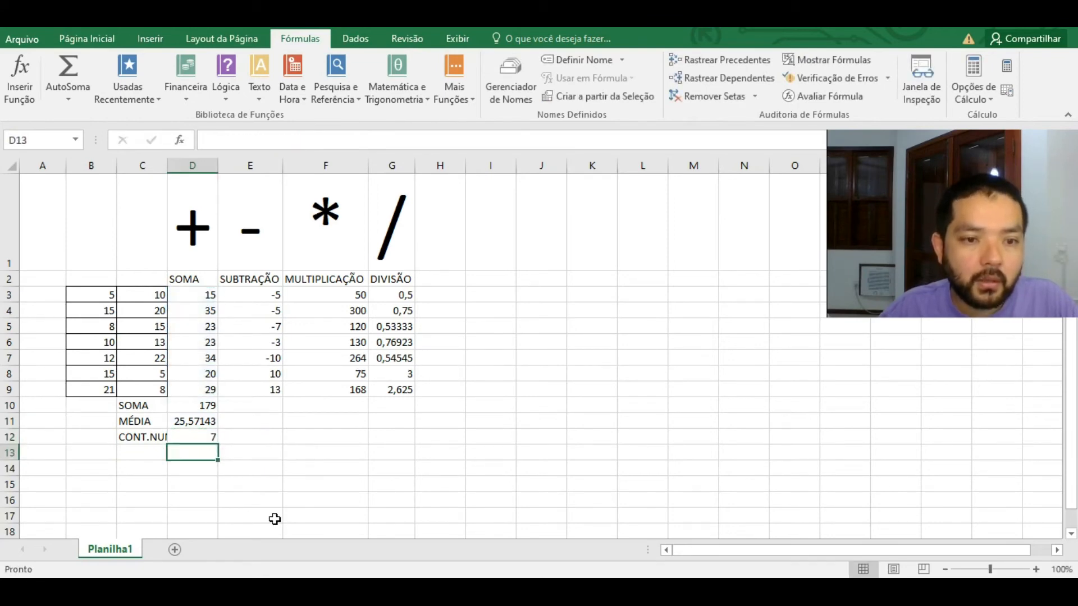
pyautogui.doubleClick(167, 165)
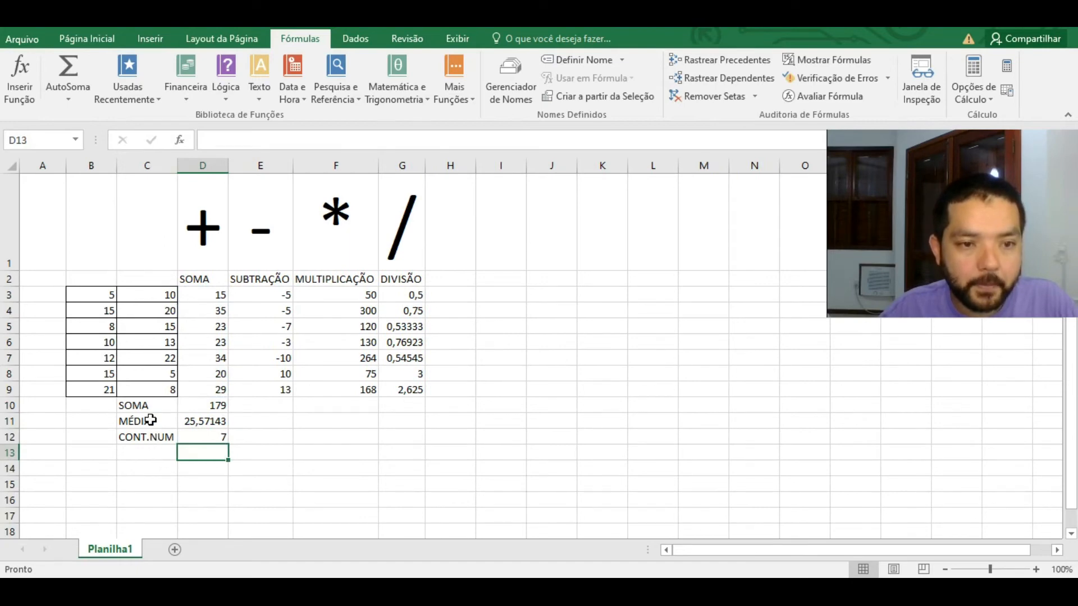
pyautogui.moveTo(162, 421); pyautogui.dragTo(190, 422)
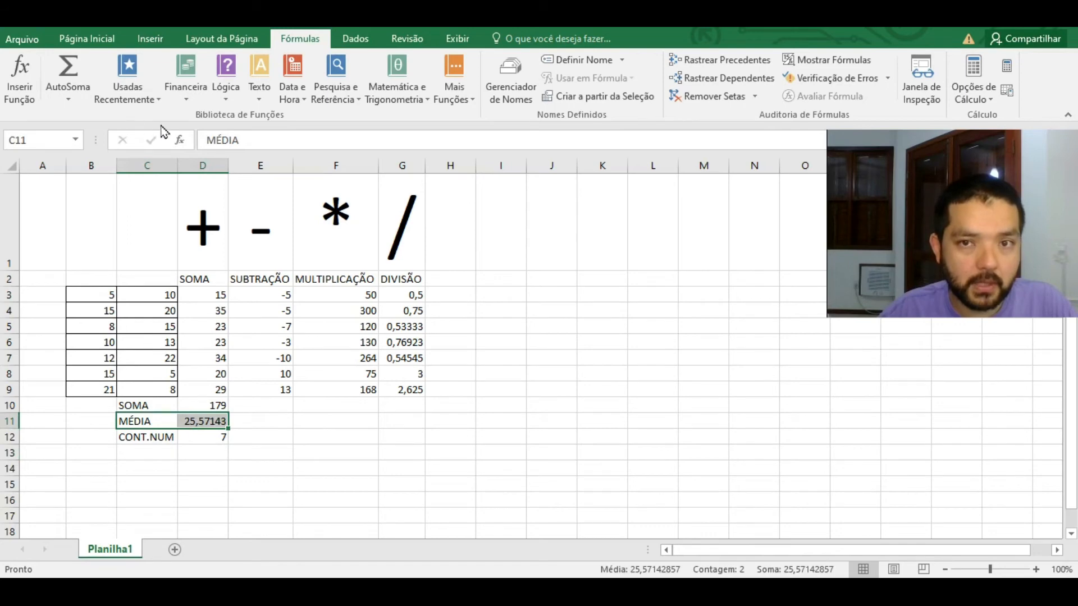
# Step: Apply the green Bom cell style to the MÉDIA label and value in C11:D11
pyautogui.click(87, 41)
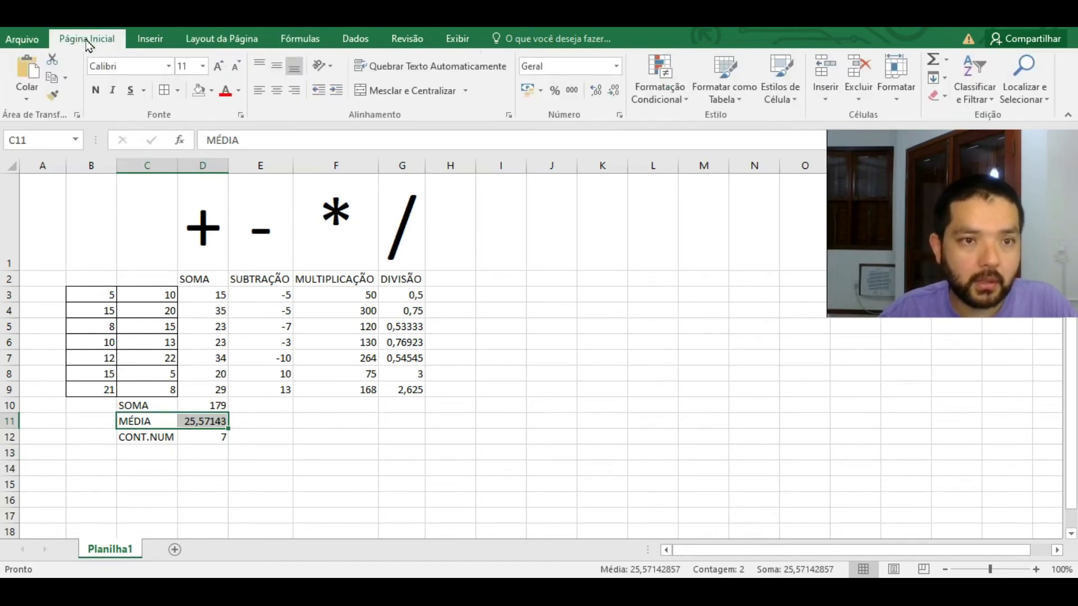
pyautogui.click(213, 91)
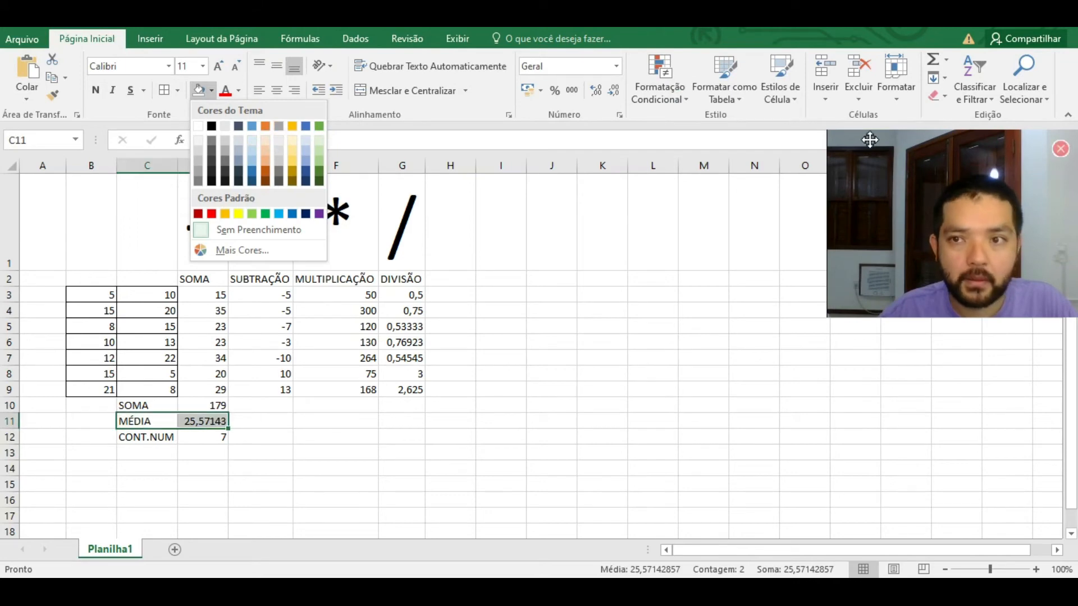
pyautogui.click(796, 102)
pyautogui.click(796, 102)
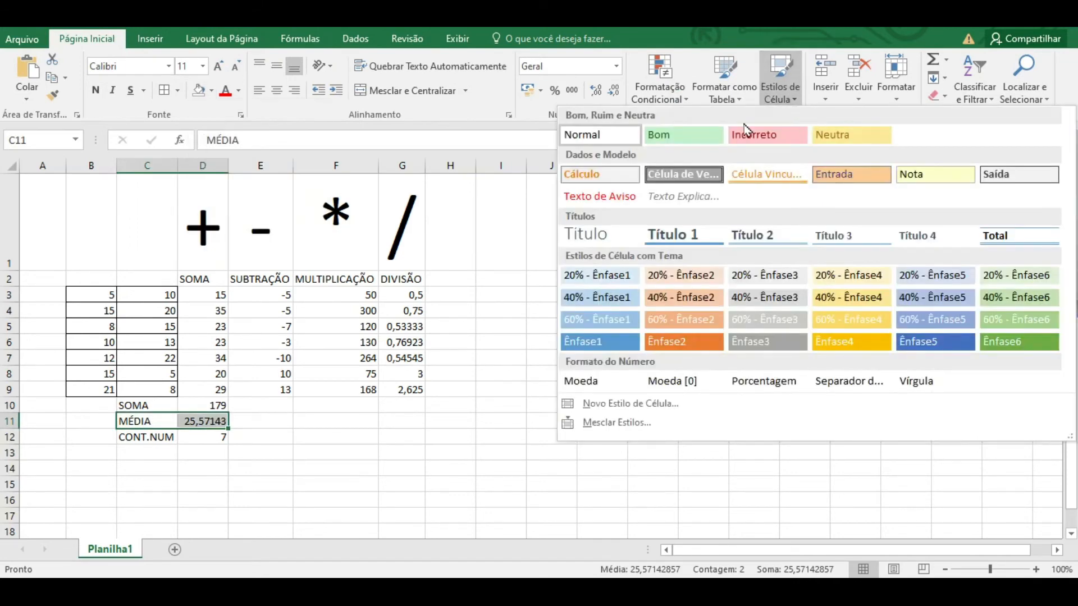
pyautogui.click(684, 135)
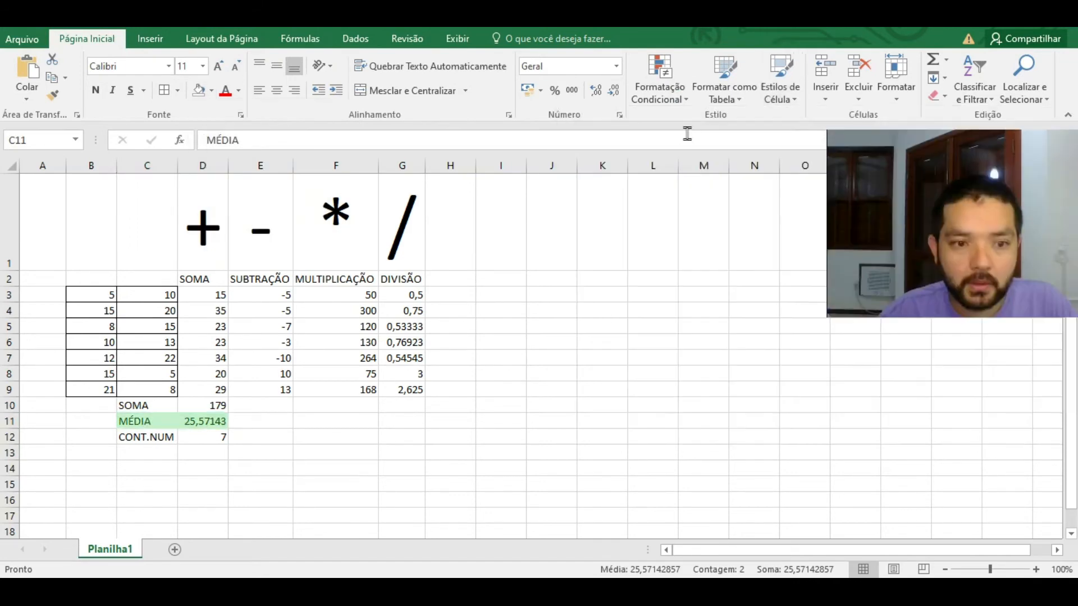
pyautogui.click(137, 453)
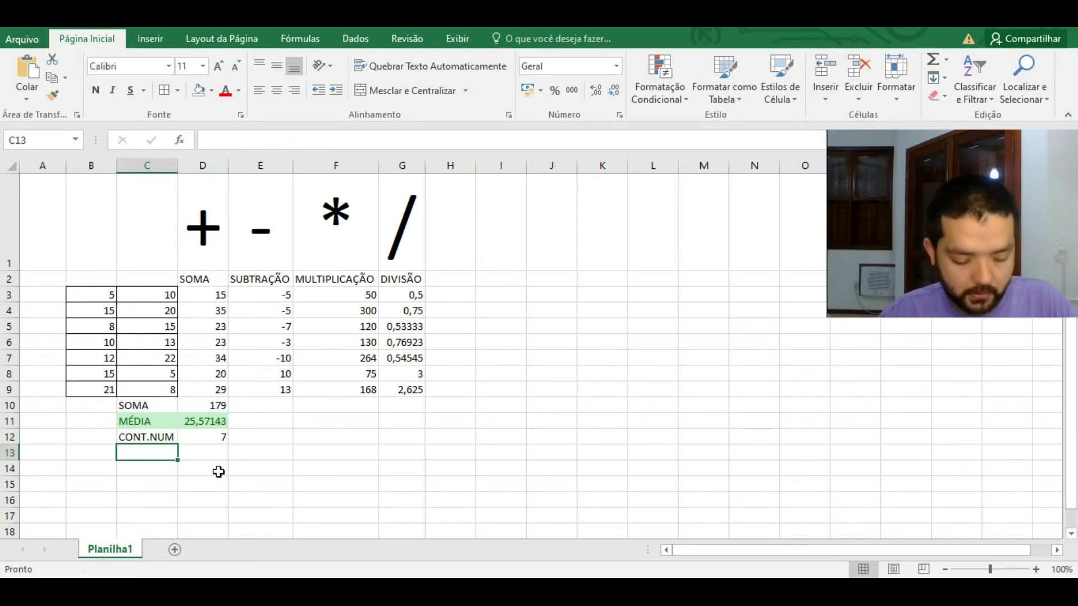
# Step: Enter the DESV.PAD label in C13, then cancel an unfinished =DESV formula in D13
pyautogui.write('DESV.PA')
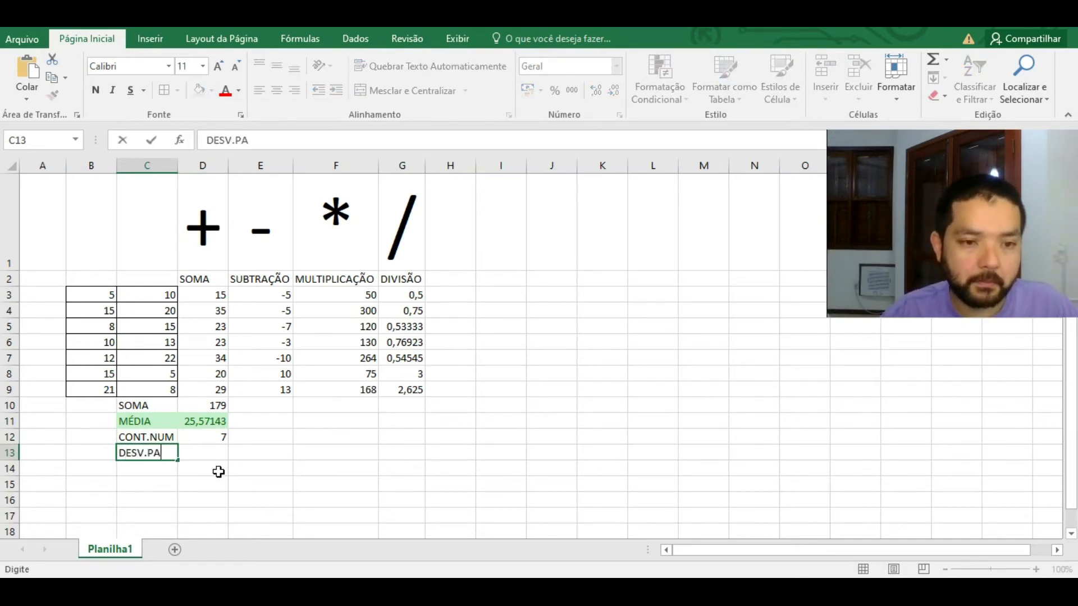
pyautogui.write('D')
pyautogui.click(209, 455)
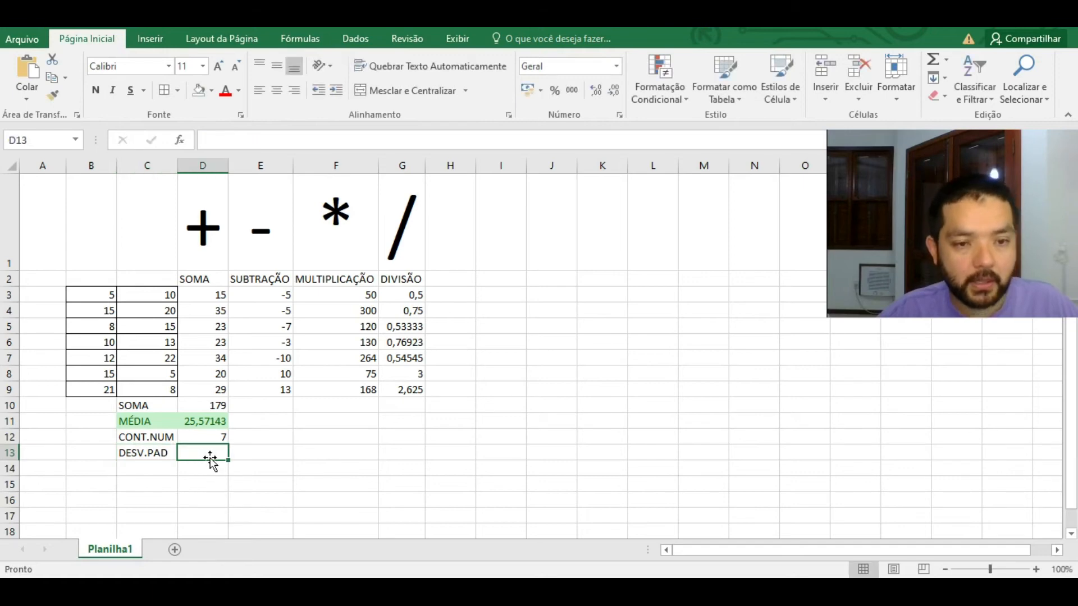
pyautogui.write('=')
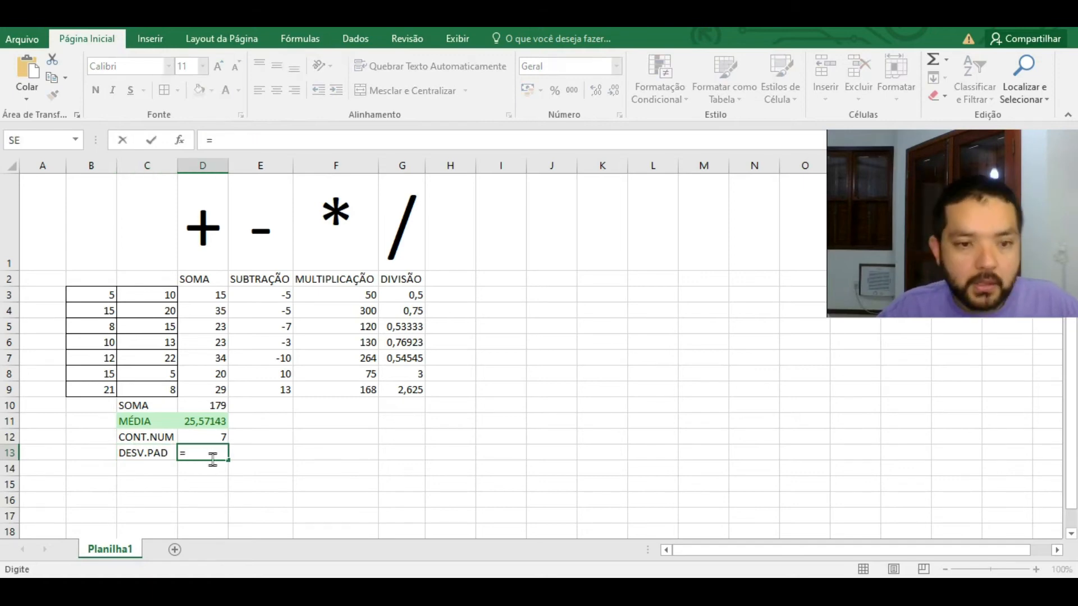
pyautogui.write('D')
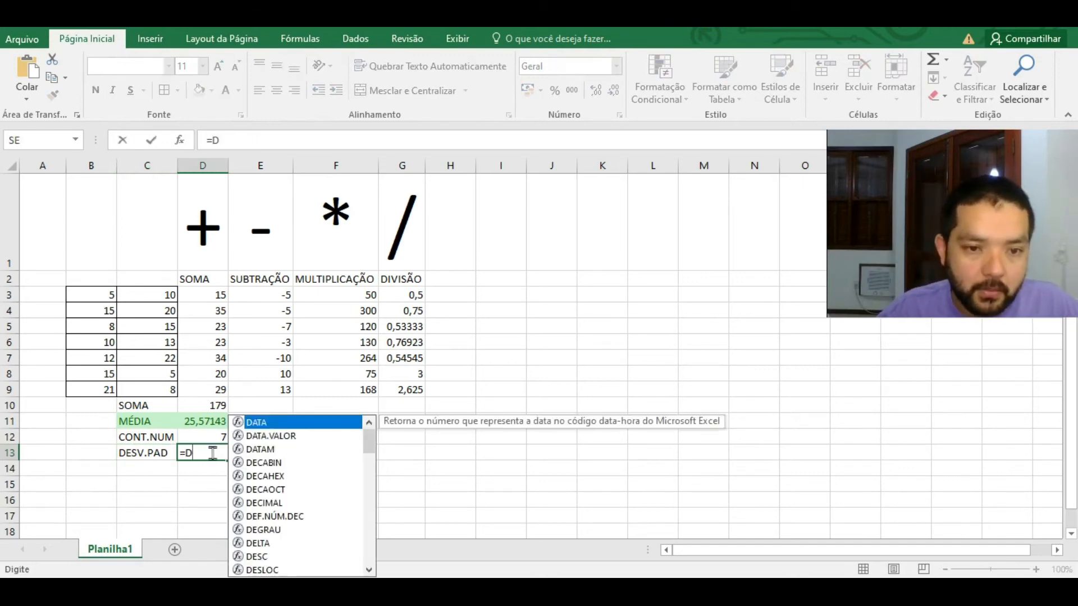
pyautogui.write('ES')
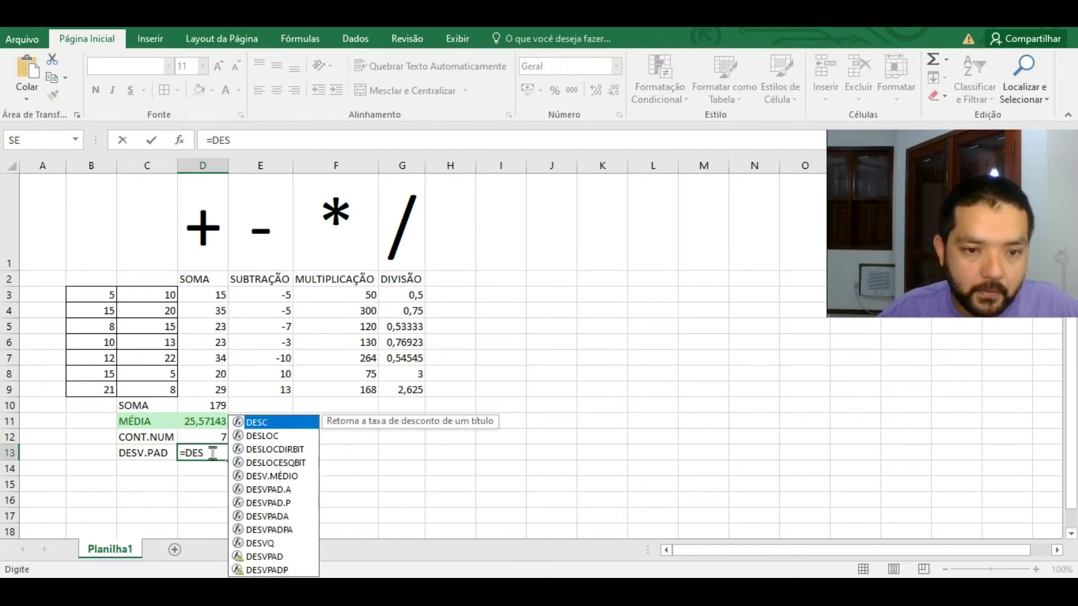
pyautogui.write('V')
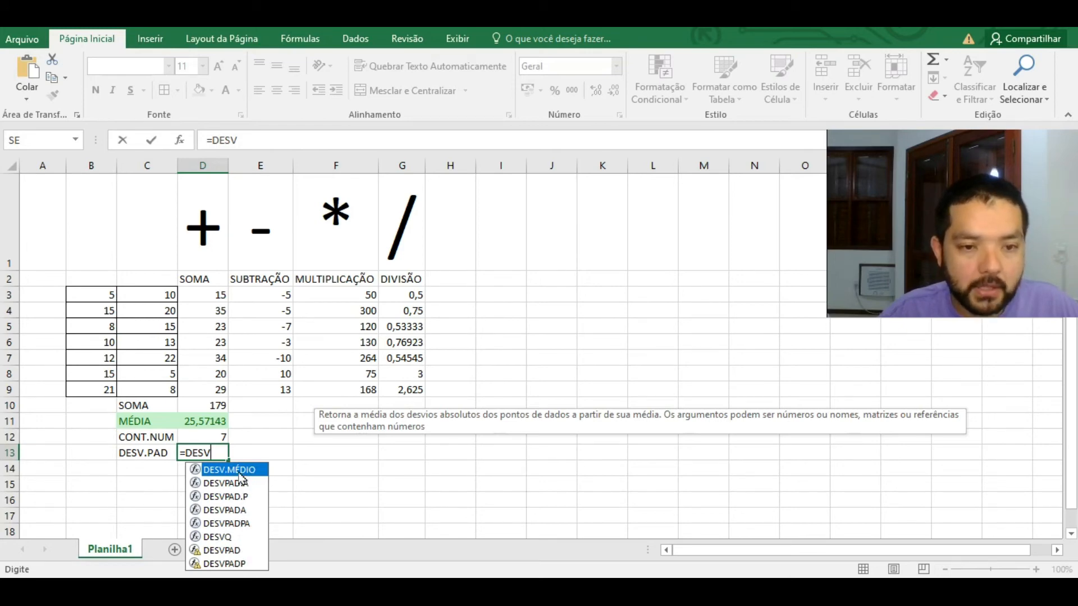
pyautogui.press('Escape')
pyautogui.press('Escape')
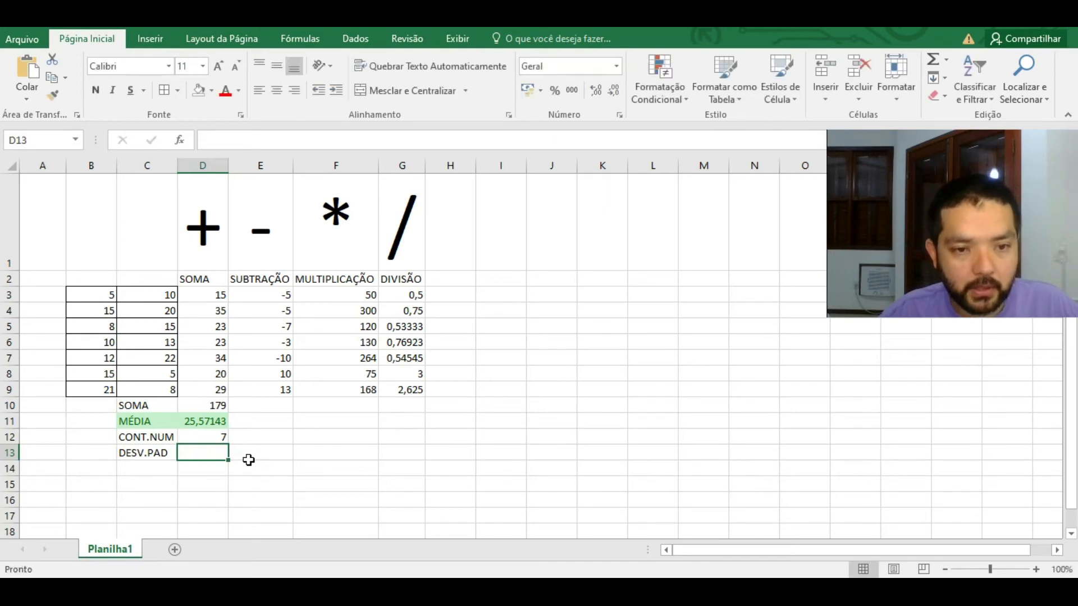
# Step: Search Insert Function for DESVPAD, compare DESVPAD.P with DESVPAD.A, and open DESVPAD.P help
pyautogui.click(298, 38)
pyautogui.click(19, 79)
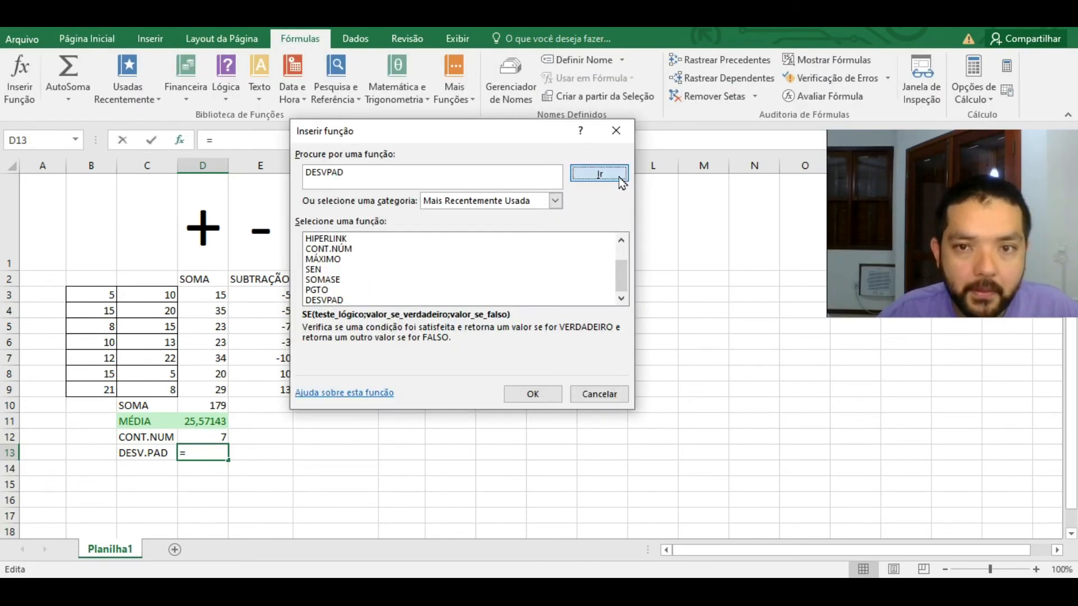
pyautogui.click(615, 174)
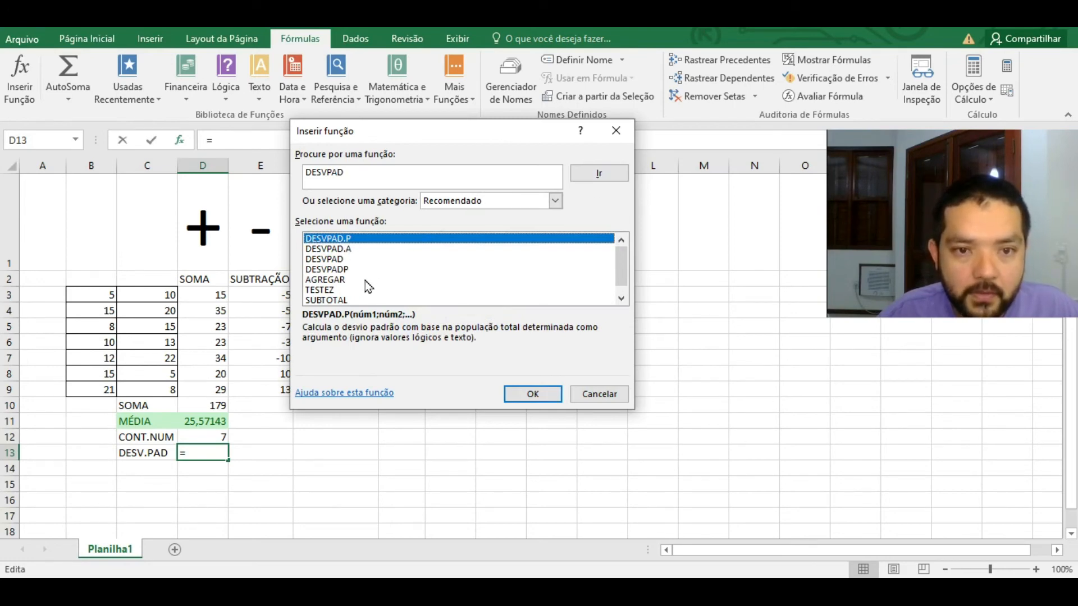
pyautogui.click(354, 250)
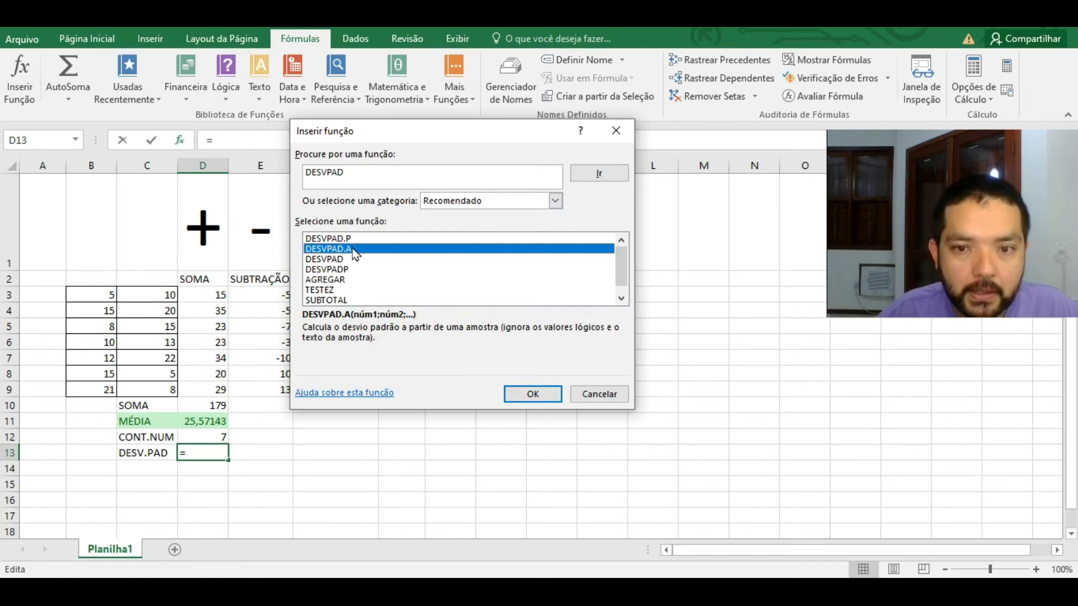
pyautogui.click(365, 238)
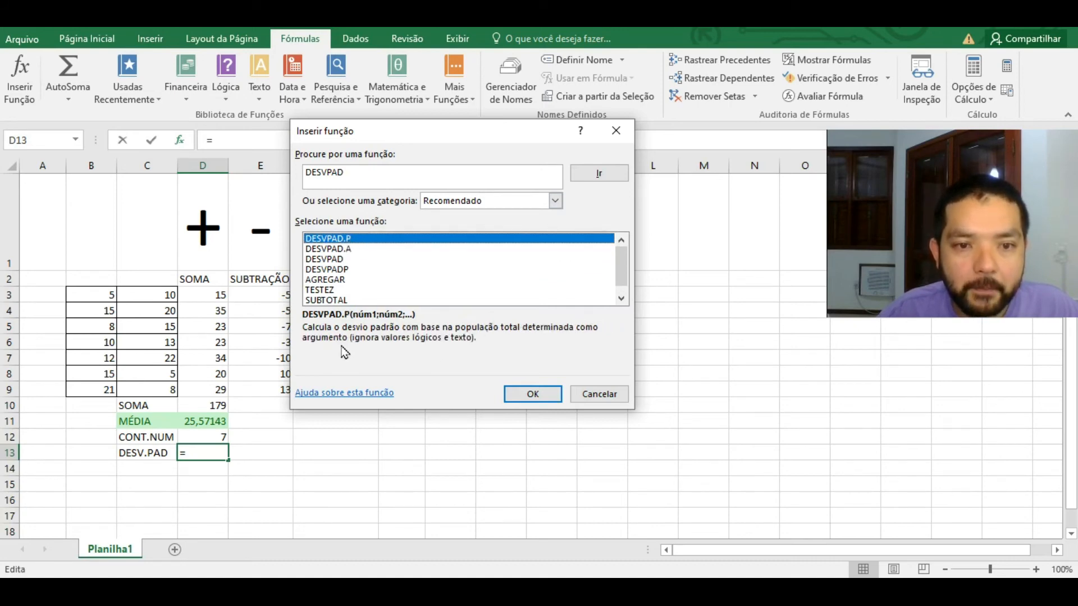
pyautogui.click(346, 392)
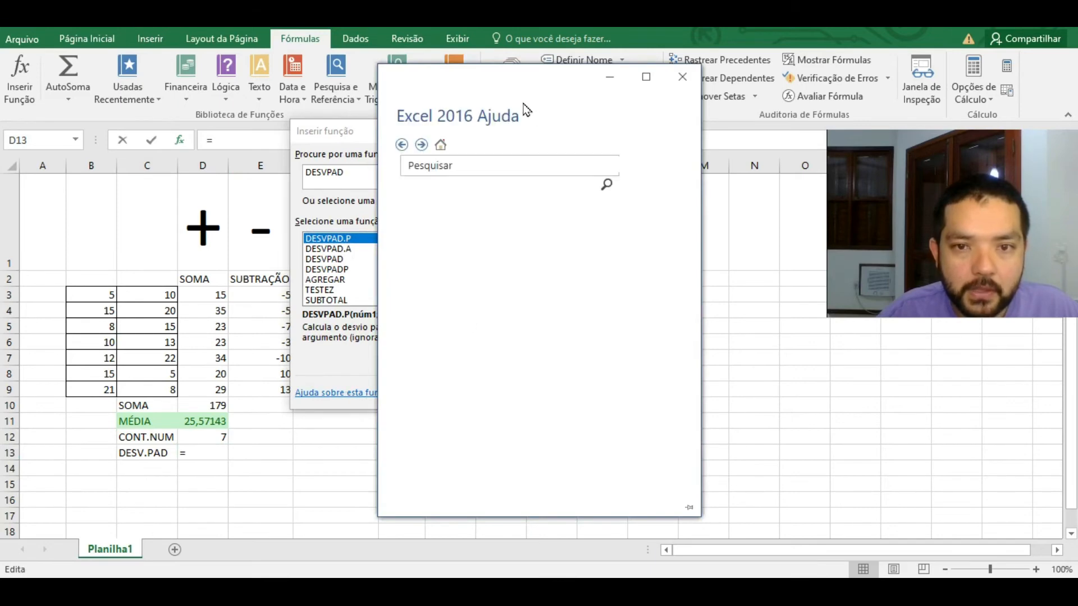
# Step: Read the DESVPAD.A help, highlighting its sample-based n-1 calculation
pyautogui.moveTo(526, 90); pyautogui.dragTo(690, 72)
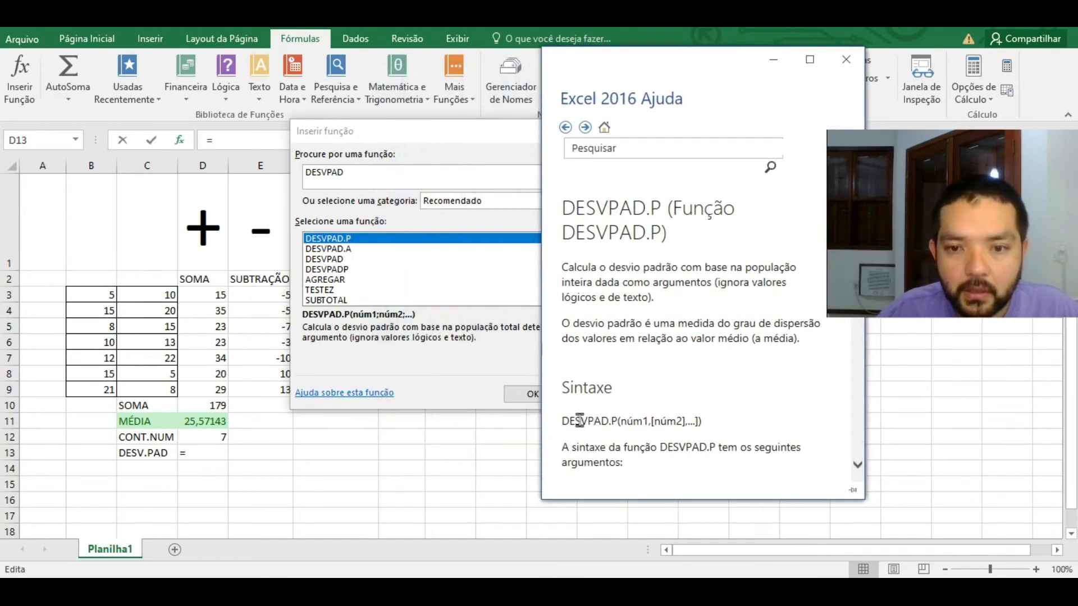
pyautogui.scroll(-3, 803, 463)
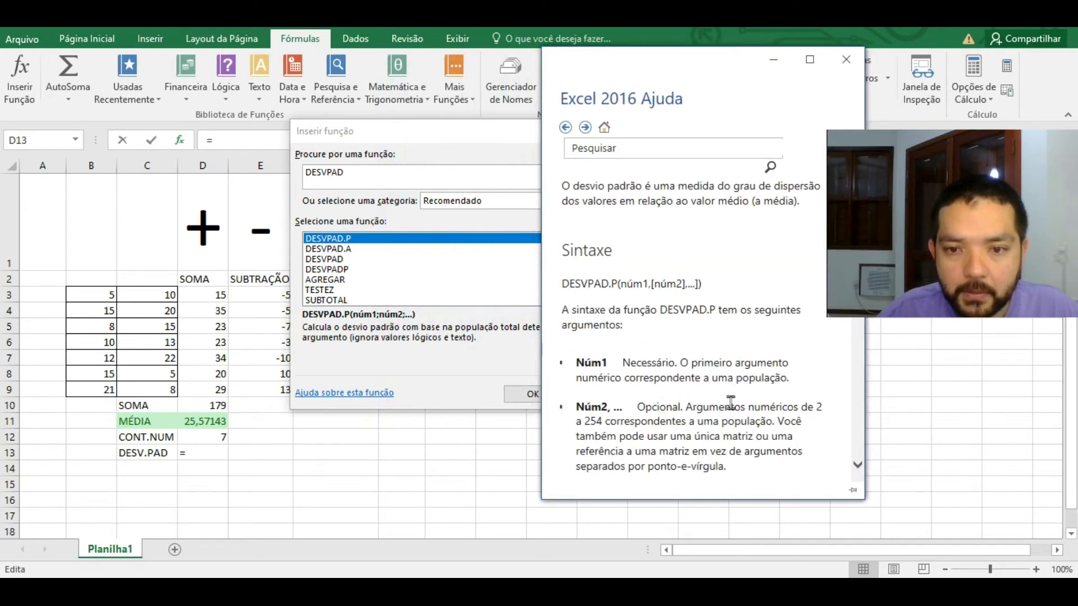
pyautogui.click(350, 251)
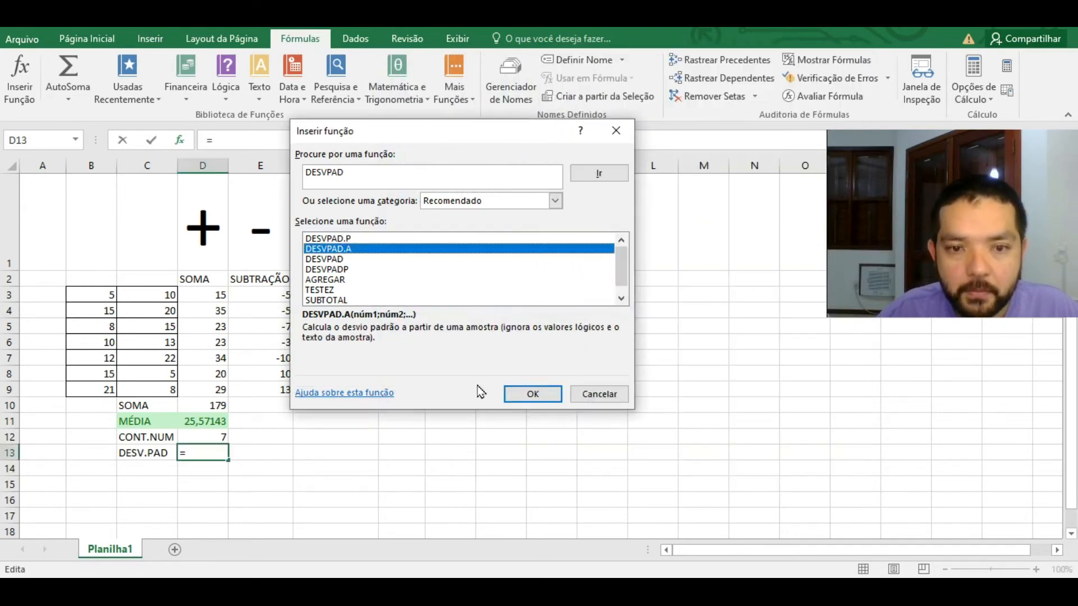
pyautogui.click(368, 393)
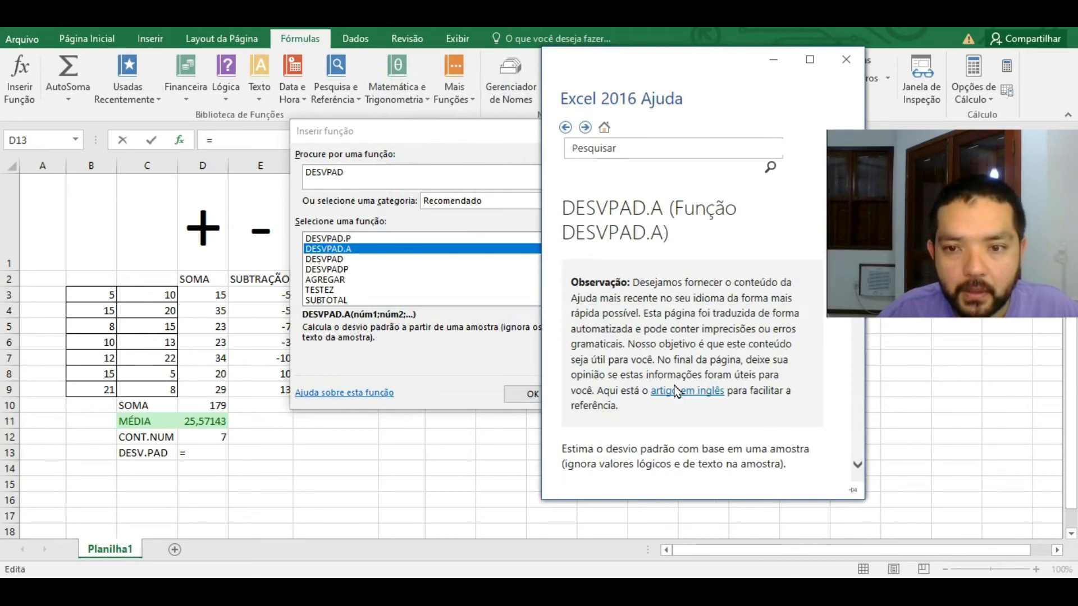
pyautogui.scroll(-5, 710, 340)
pyautogui.scroll(-6, 711, 341)
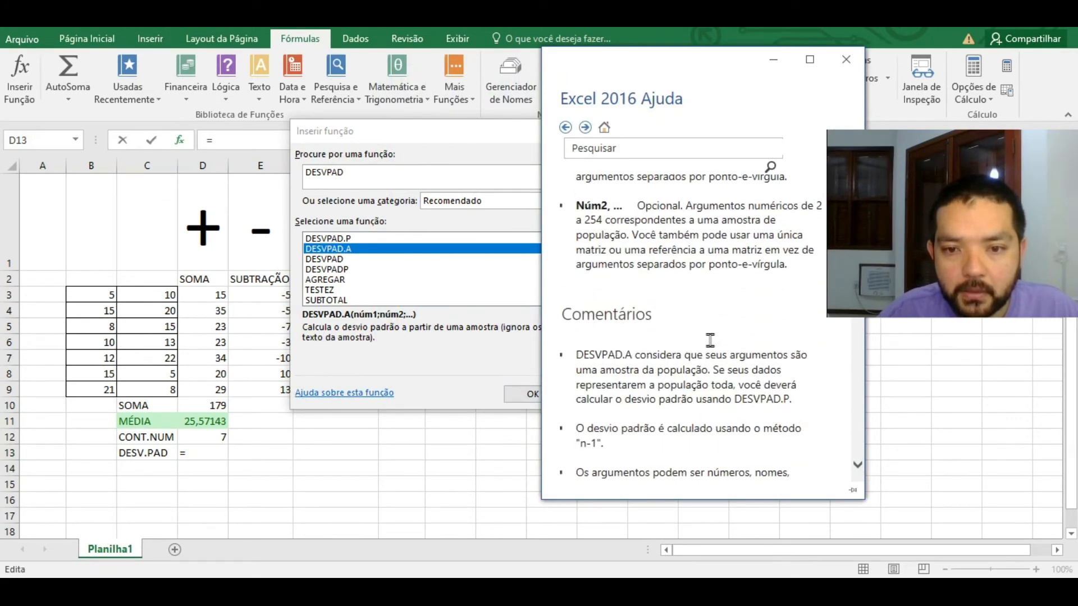
pyautogui.scroll(-3, 711, 340)
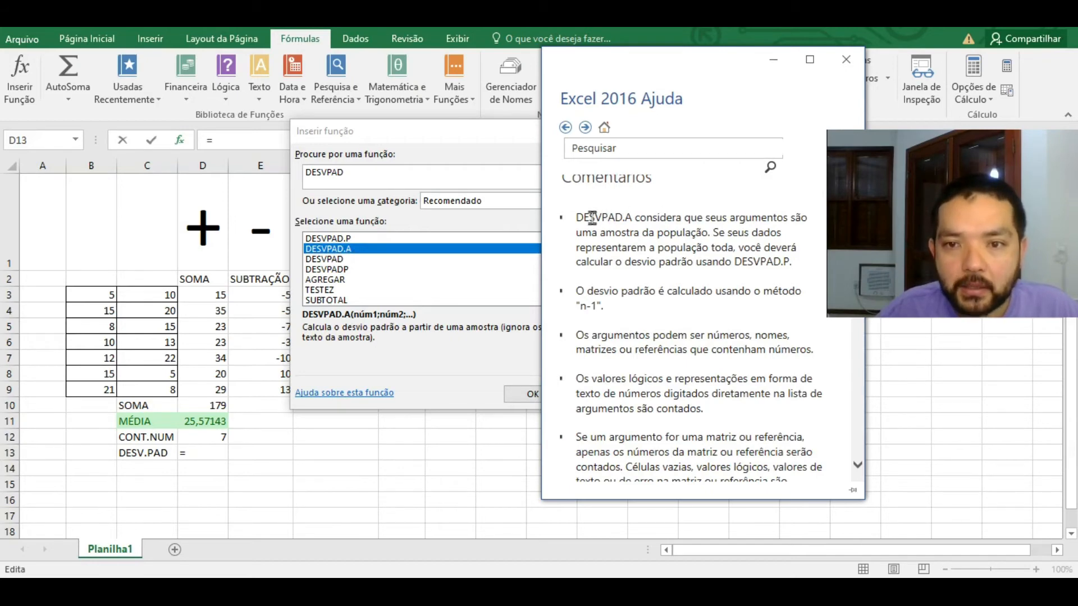
pyautogui.moveTo(577, 217); pyautogui.dragTo(778, 216)
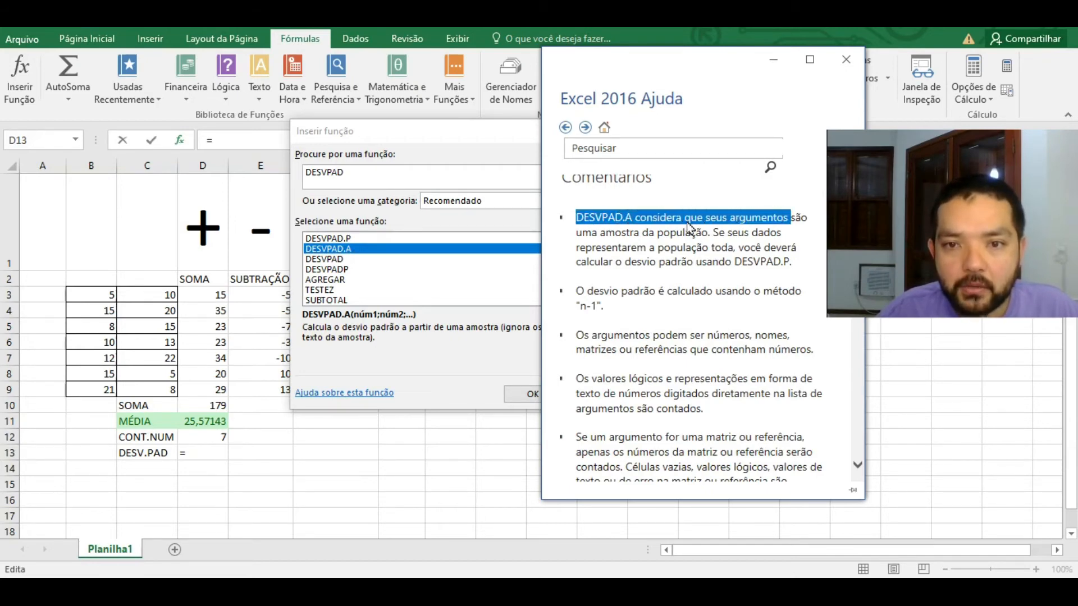
pyautogui.moveTo(577, 233); pyautogui.dragTo(651, 234)
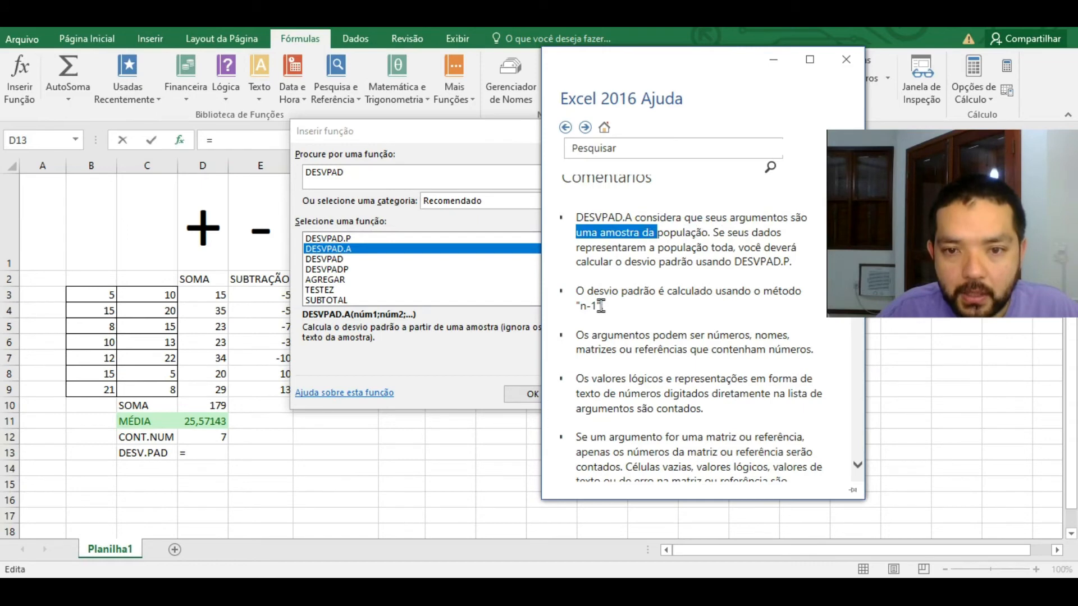
pyautogui.moveTo(601, 306); pyautogui.dragTo(581, 306)
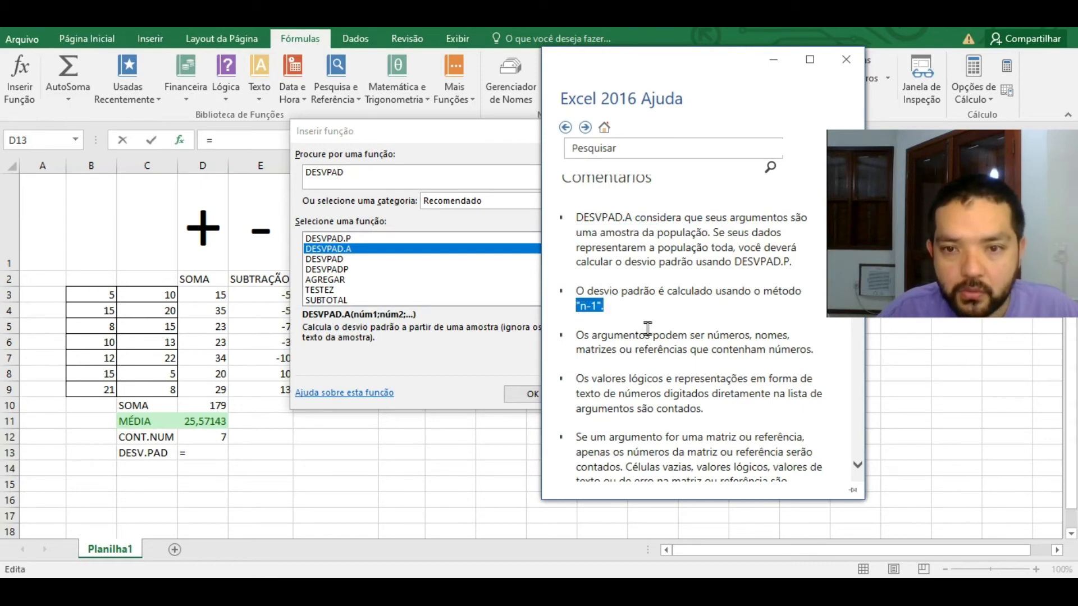
# Step: Read the DESVPAD.P help on 'população inteira', then reselect DESVPAD.A in the list
pyautogui.click(348, 240)
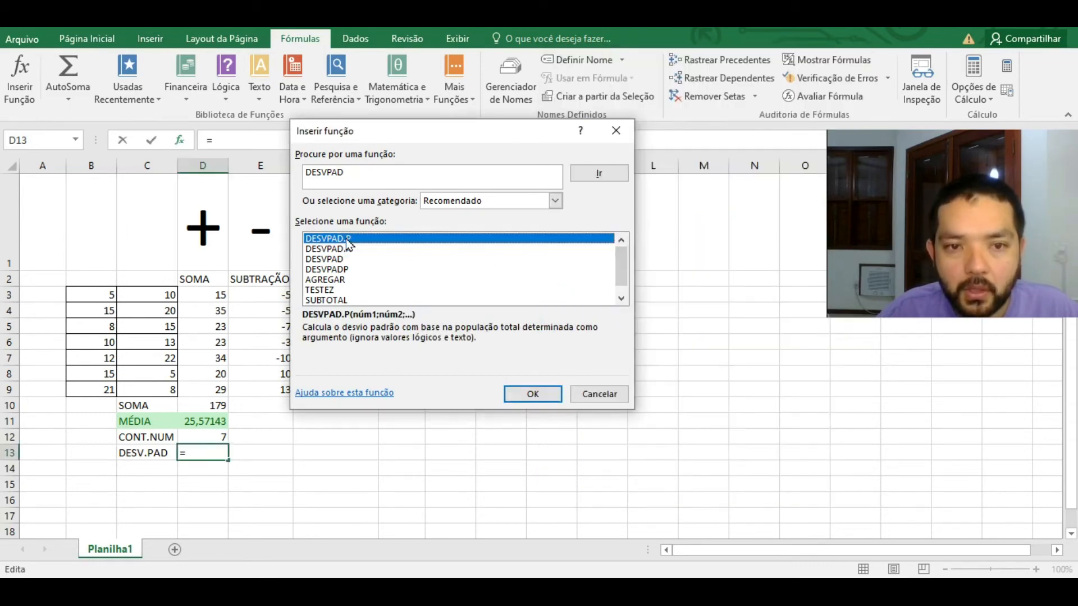
pyautogui.click(372, 392)
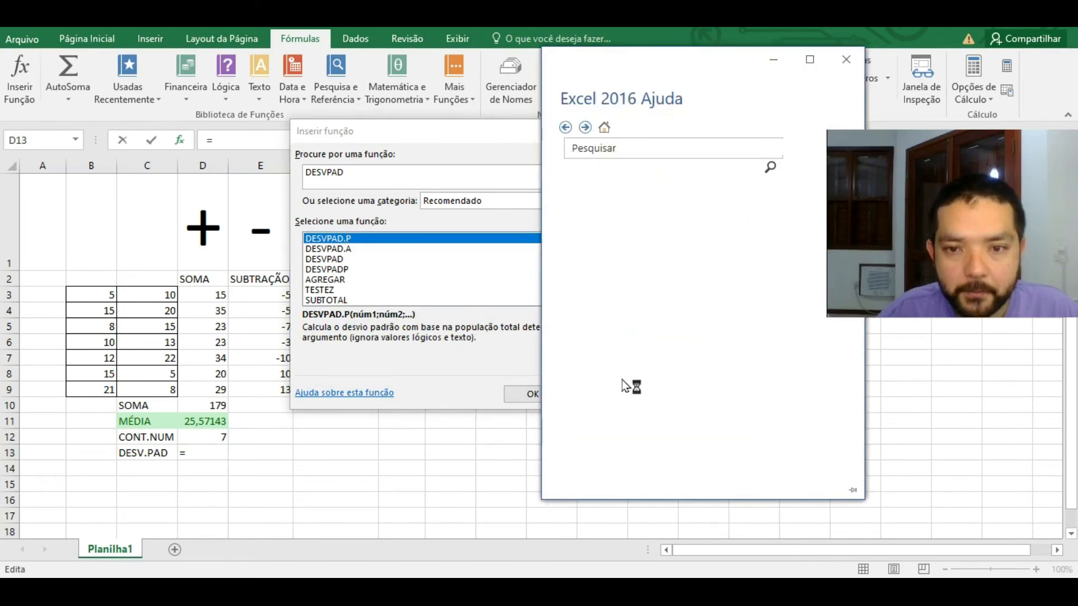
pyautogui.scroll(-10, 688, 315)
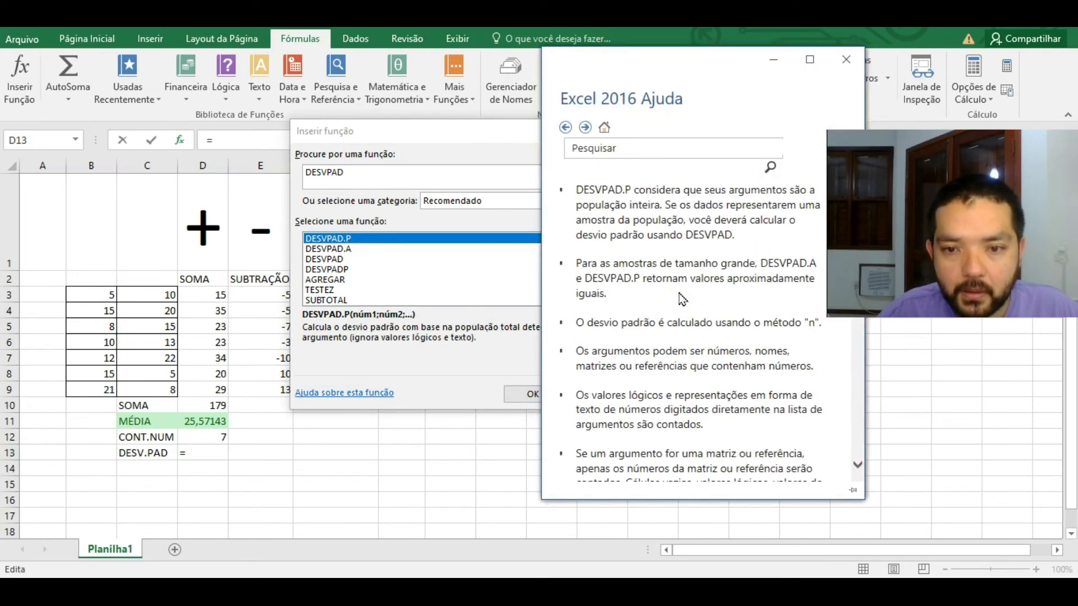
pyautogui.scroll(1, 731, 258)
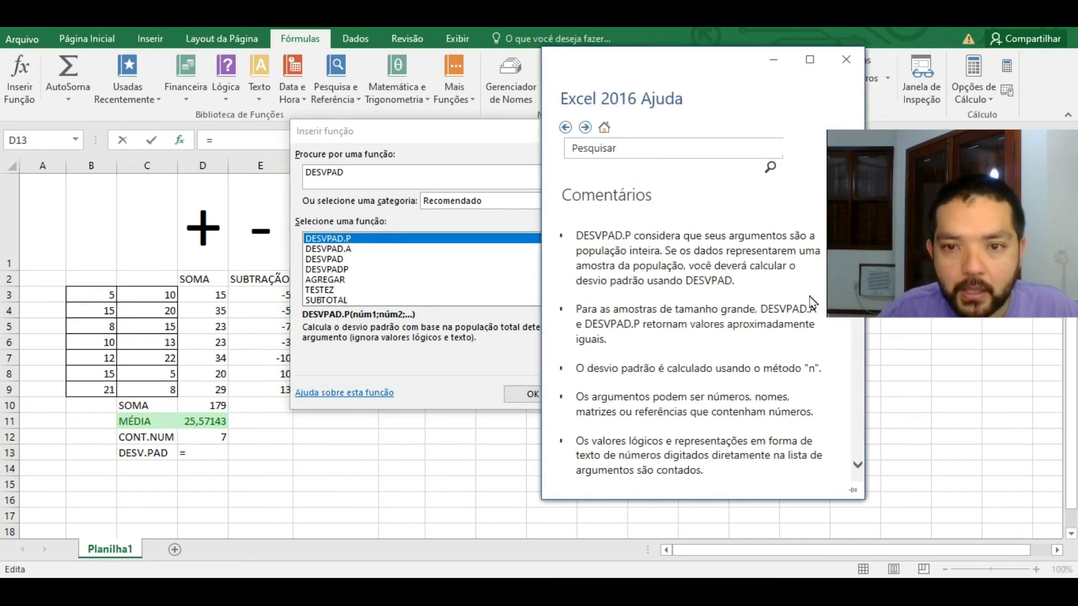
pyautogui.moveTo(584, 253); pyautogui.dragTo(641, 254)
pyautogui.click(645, 252)
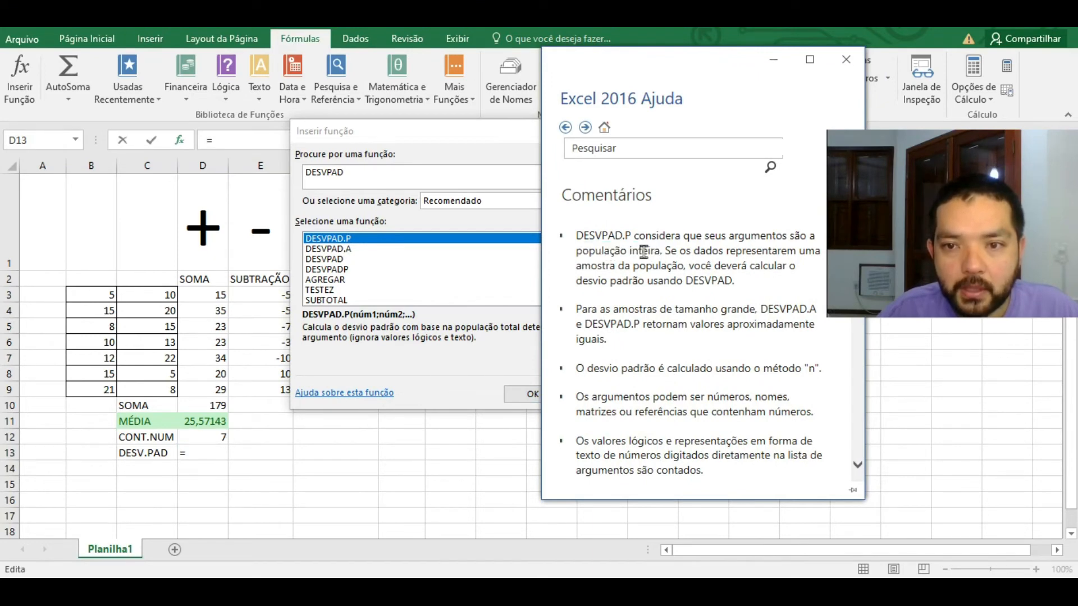
pyautogui.click(348, 252)
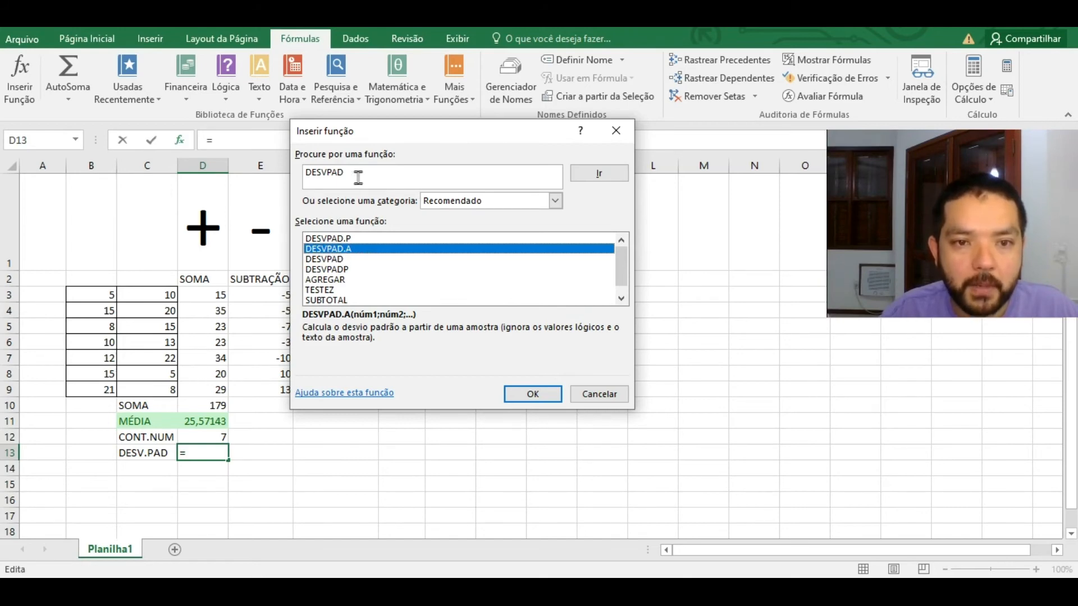
# Step: Insert =DESVPAD.A(D3:D9) into D13 via the argument dialog, giving 7,39047
pyautogui.click(538, 393)
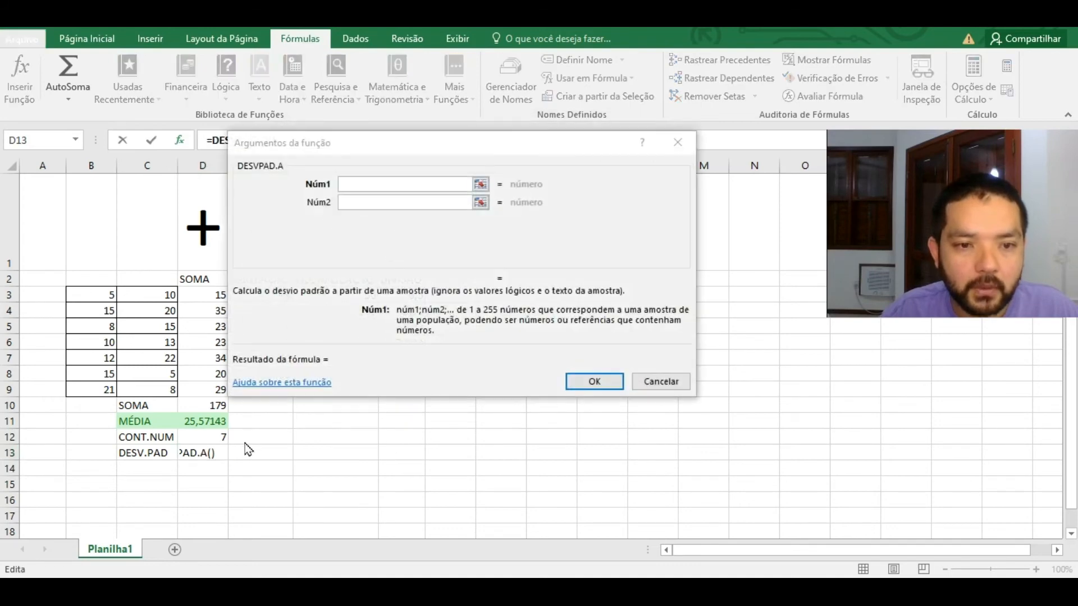
pyautogui.click(358, 184)
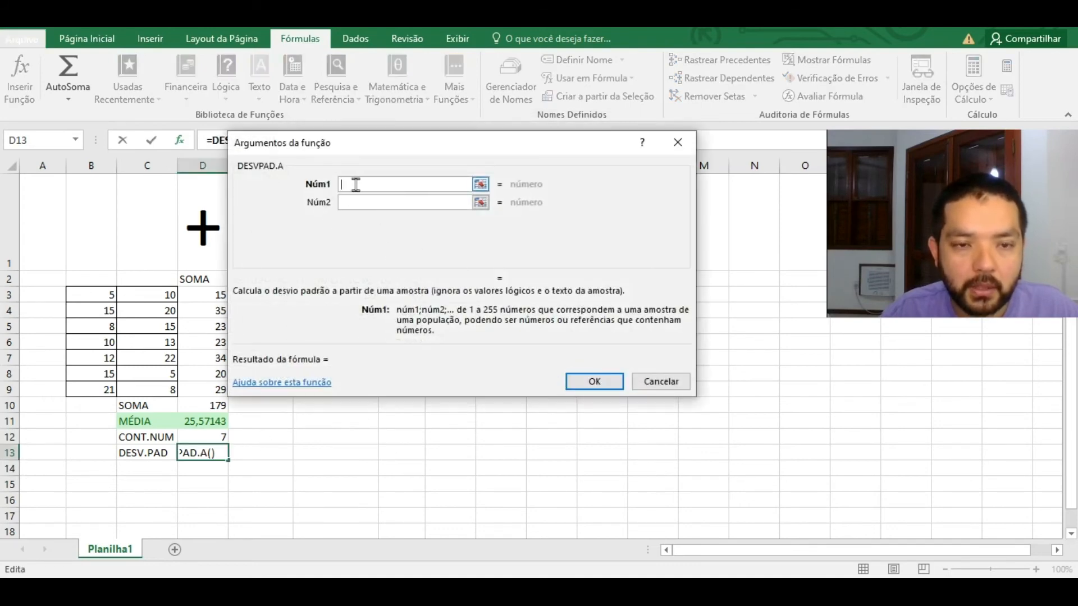
pyautogui.click(481, 184)
pyautogui.moveTo(219, 296); pyautogui.dragTo(222, 392)
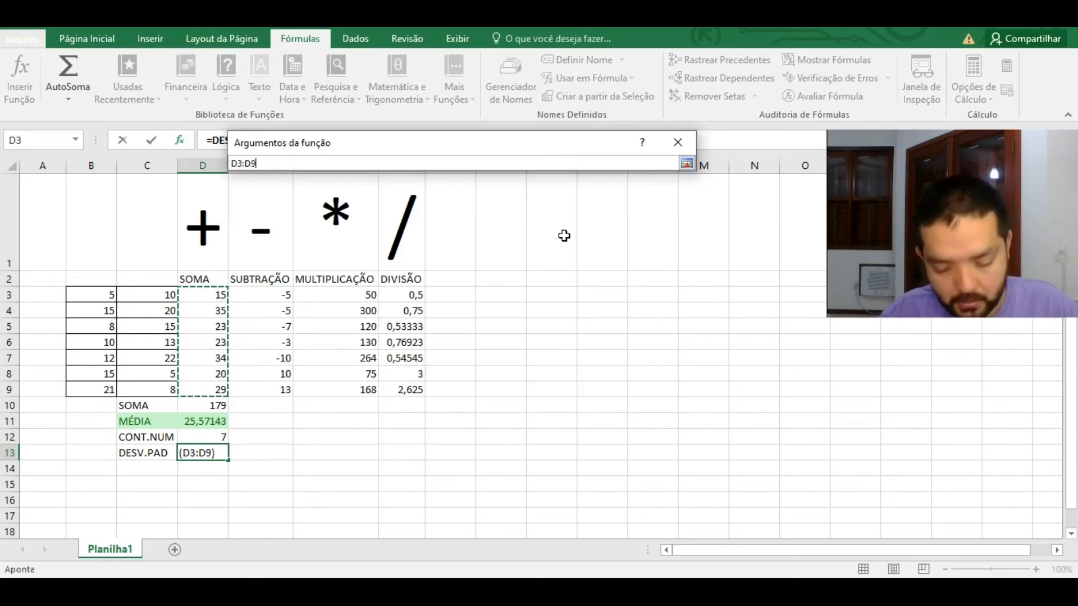
pyautogui.press('Return')
pyautogui.click(586, 380)
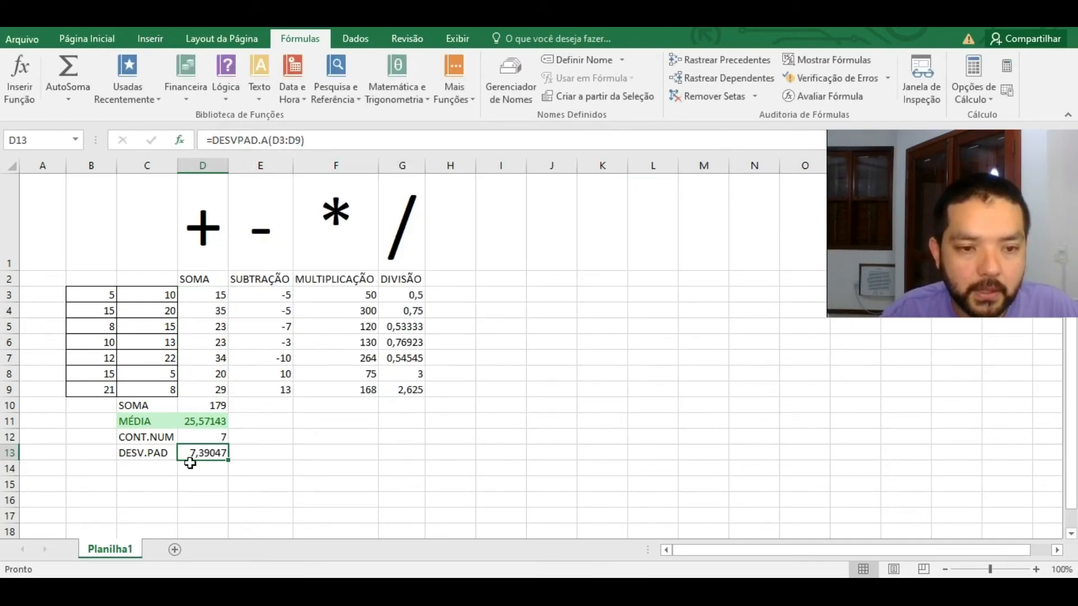
# Step: Rename the C13 label from DESV.PAD to DESVPAD.A
pyautogui.moveTo(149, 452); pyautogui.dragTo(206, 453)
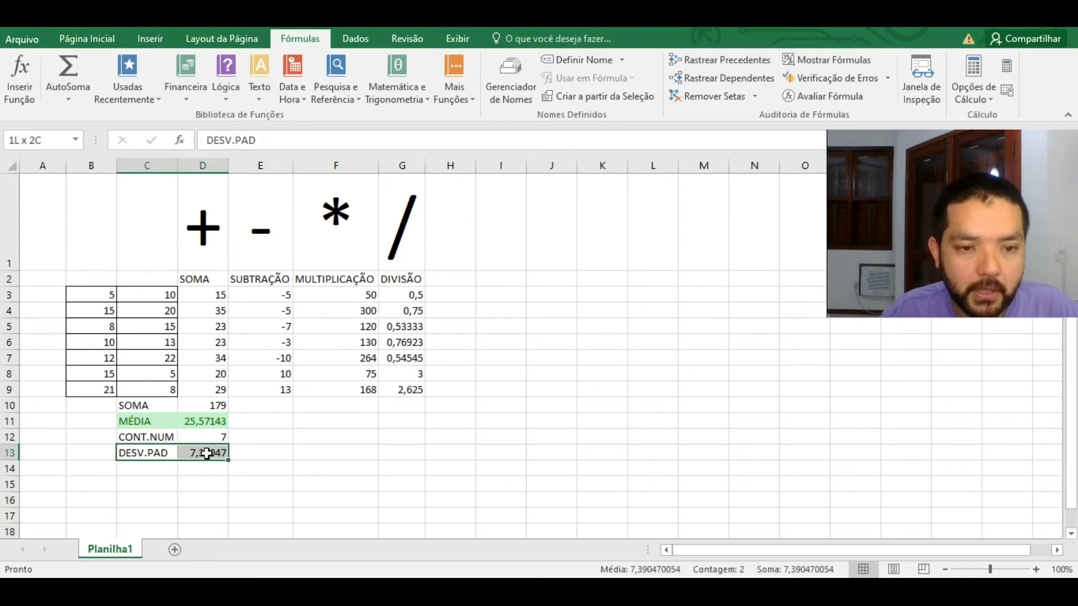
pyautogui.click(88, 39)
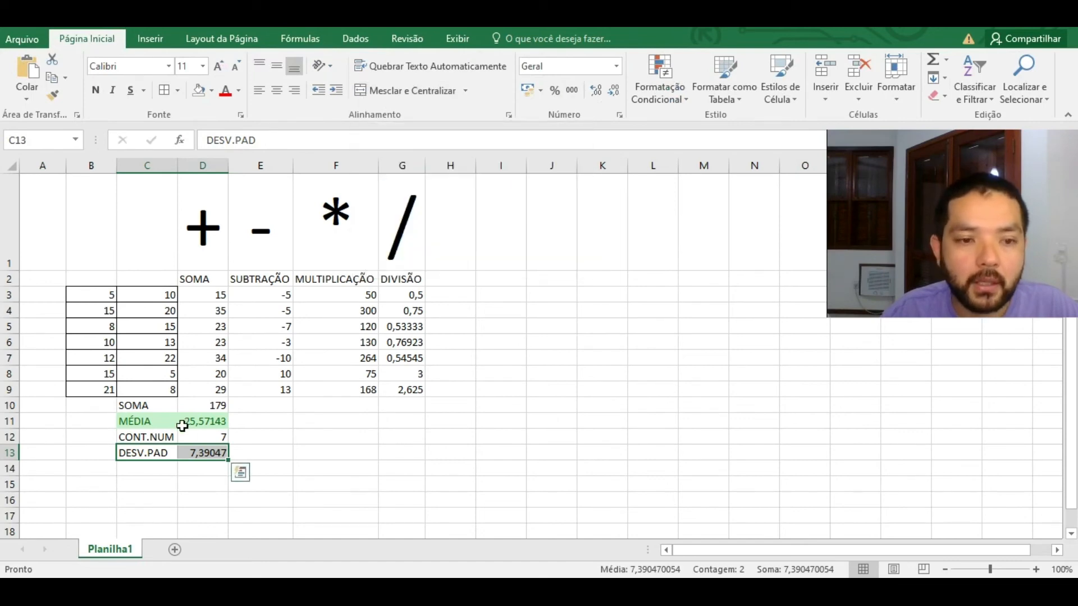
pyautogui.doubleClick(152, 453)
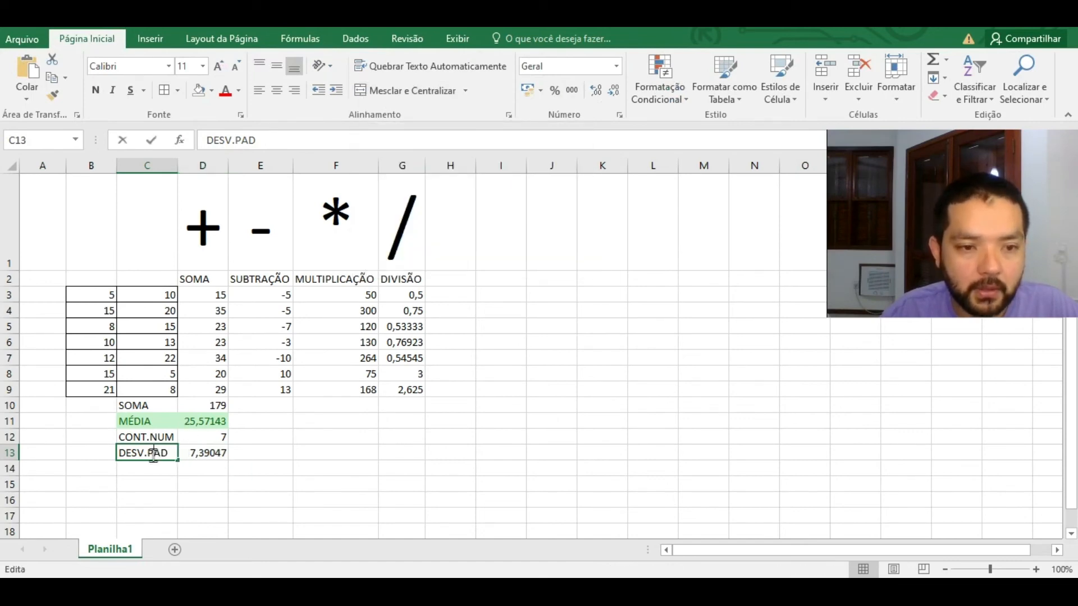
pyautogui.press('BackSpace')
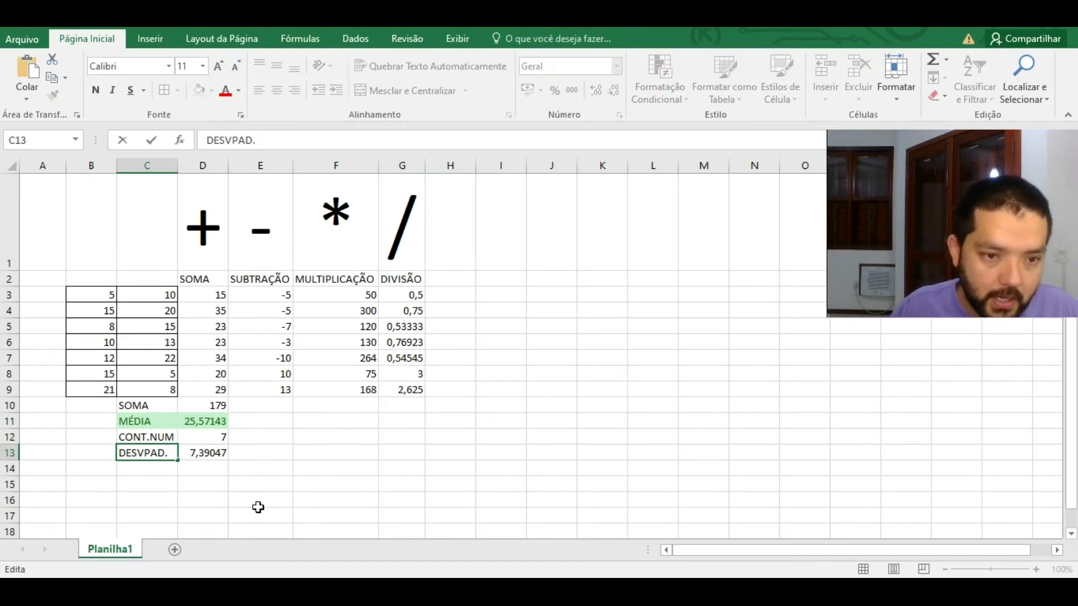
pyautogui.press('Return')
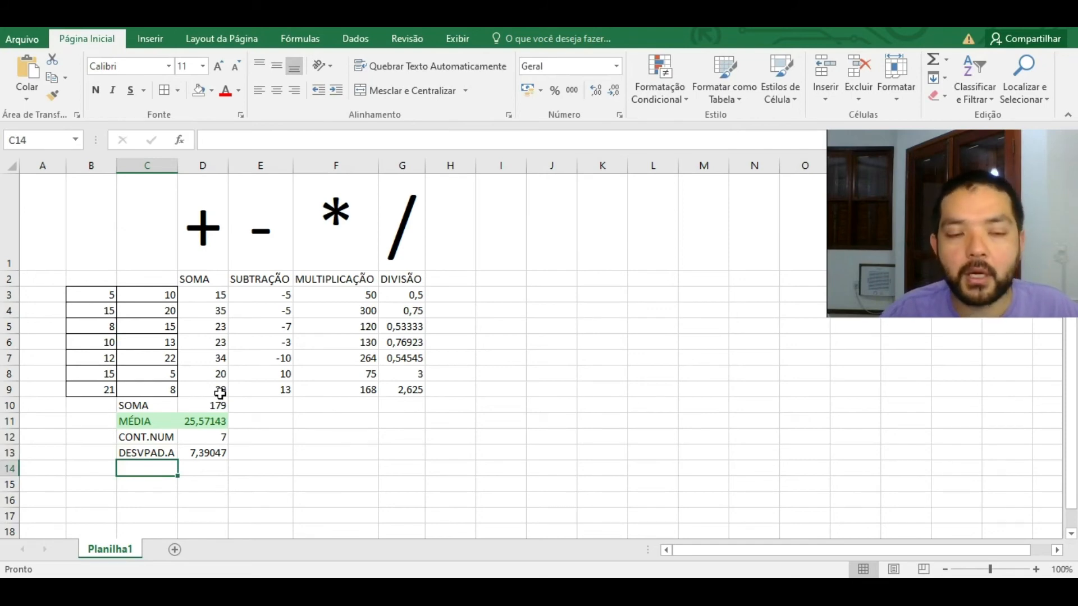
# Step: Give C13:D13 the green Bom cell style to match the MÉDIA row
pyautogui.click(164, 454)
pyautogui.click(201, 452)
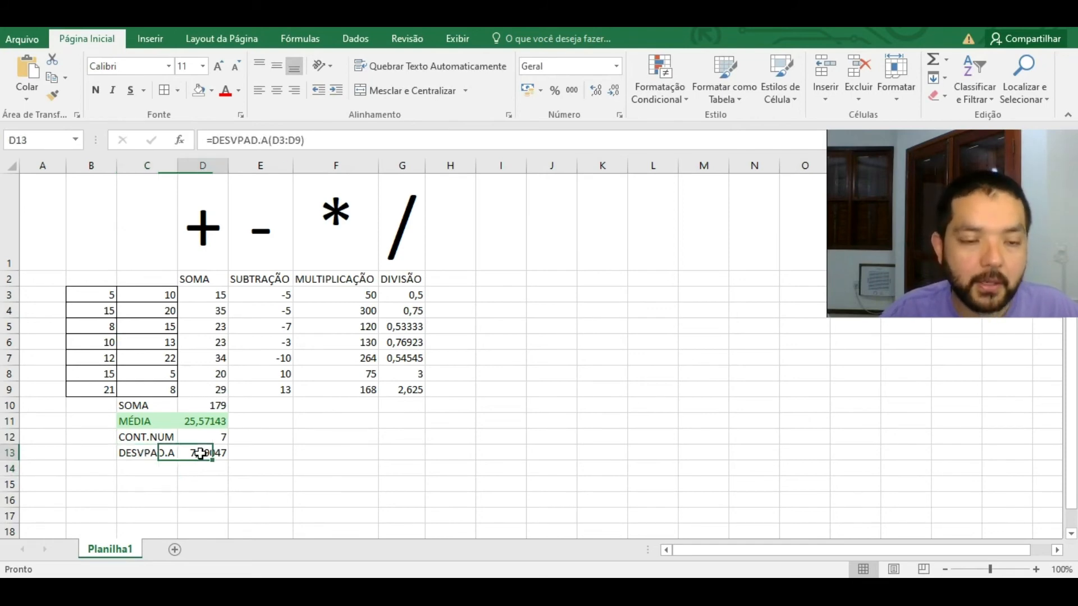
pyautogui.moveTo(201, 456); pyautogui.dragTo(159, 449)
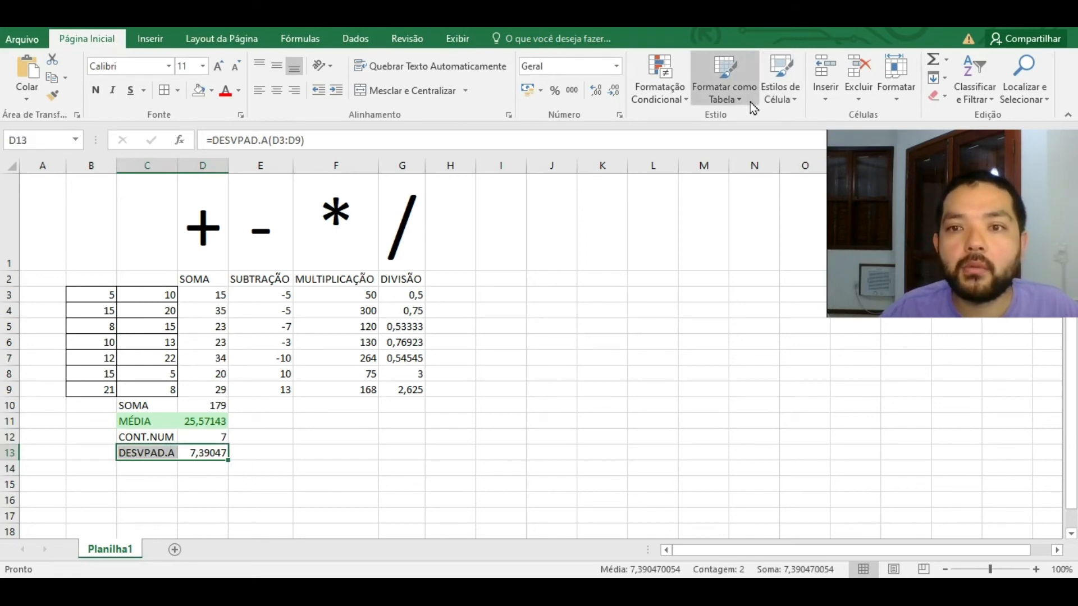
pyautogui.click(766, 97)
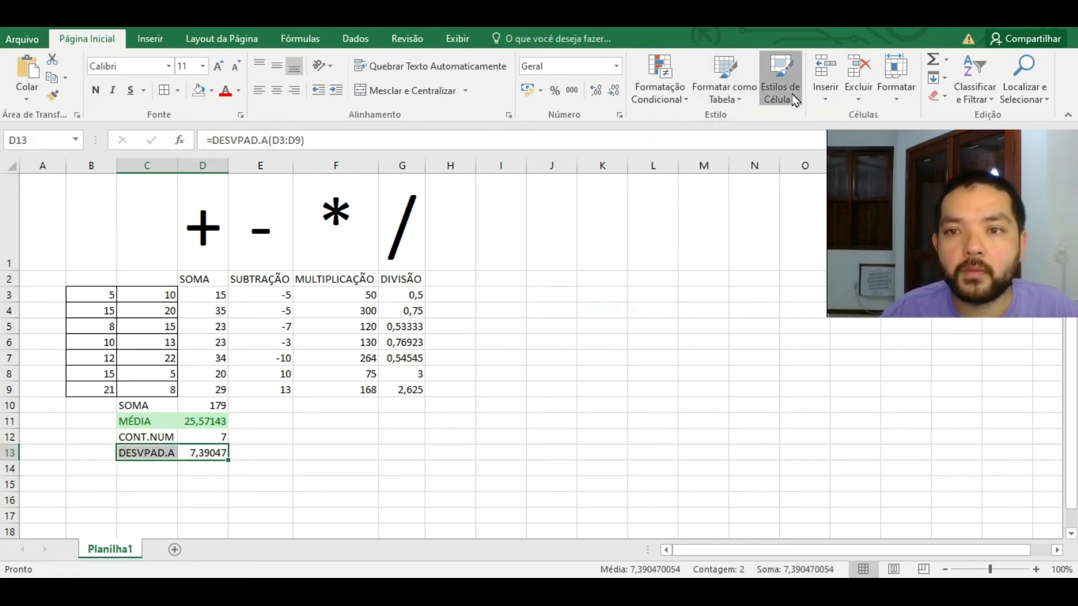
pyautogui.click(662, 135)
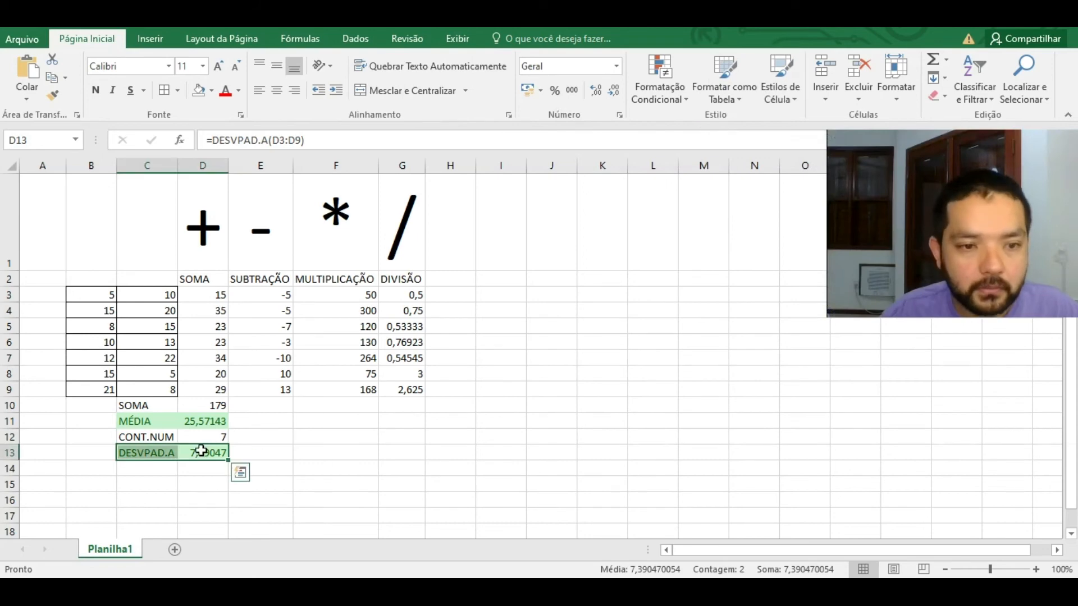
pyautogui.moveTo(207, 420); pyautogui.dragTo(207, 456)
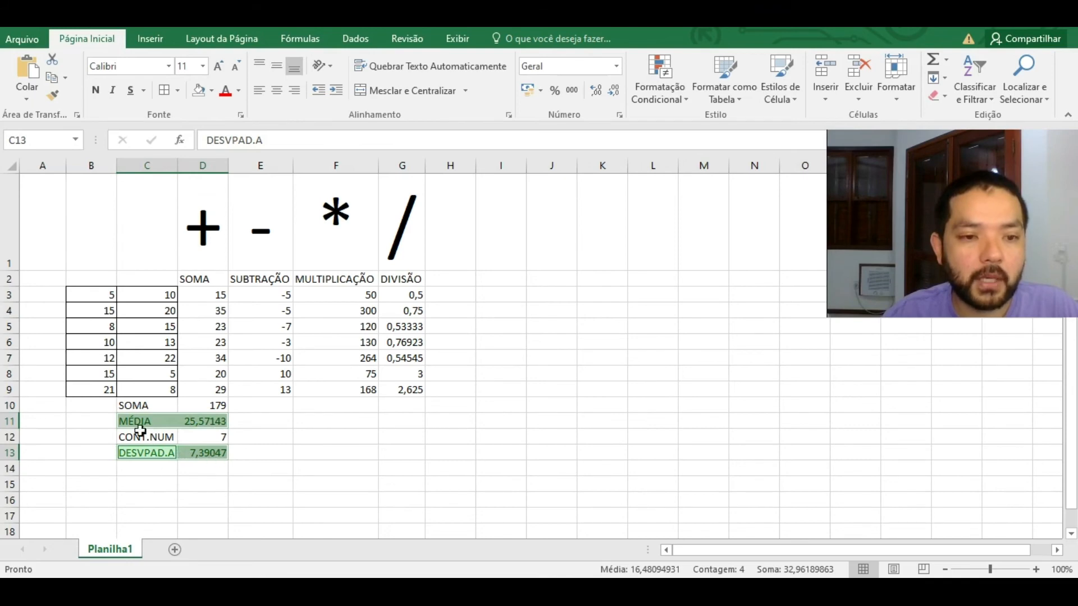
pyautogui.click(299, 449)
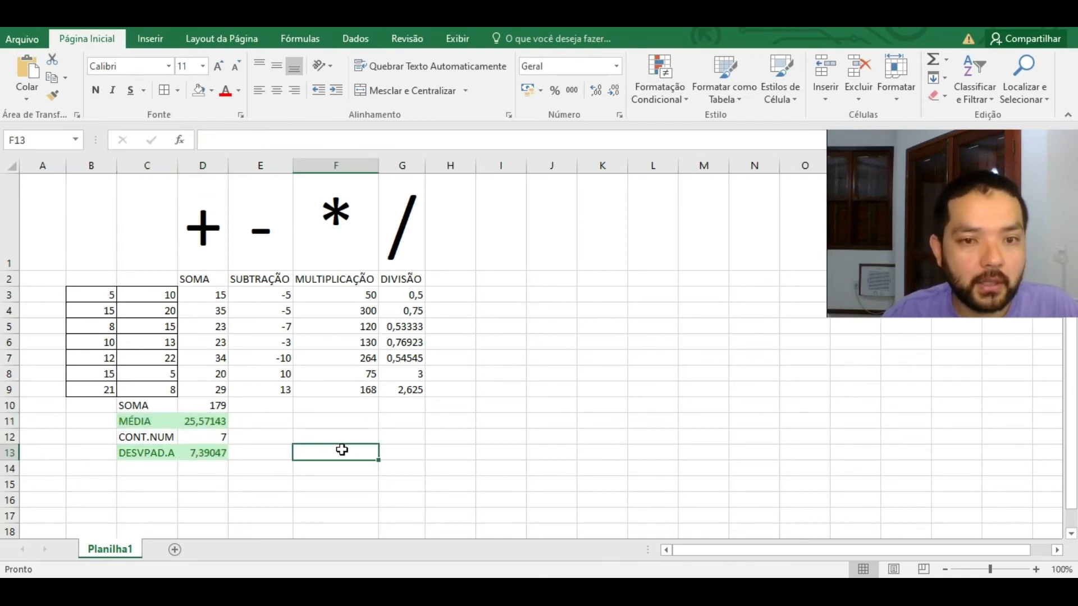
# Step: Enter the constant 5 in J2 for the side table
pyautogui.click(536, 292)
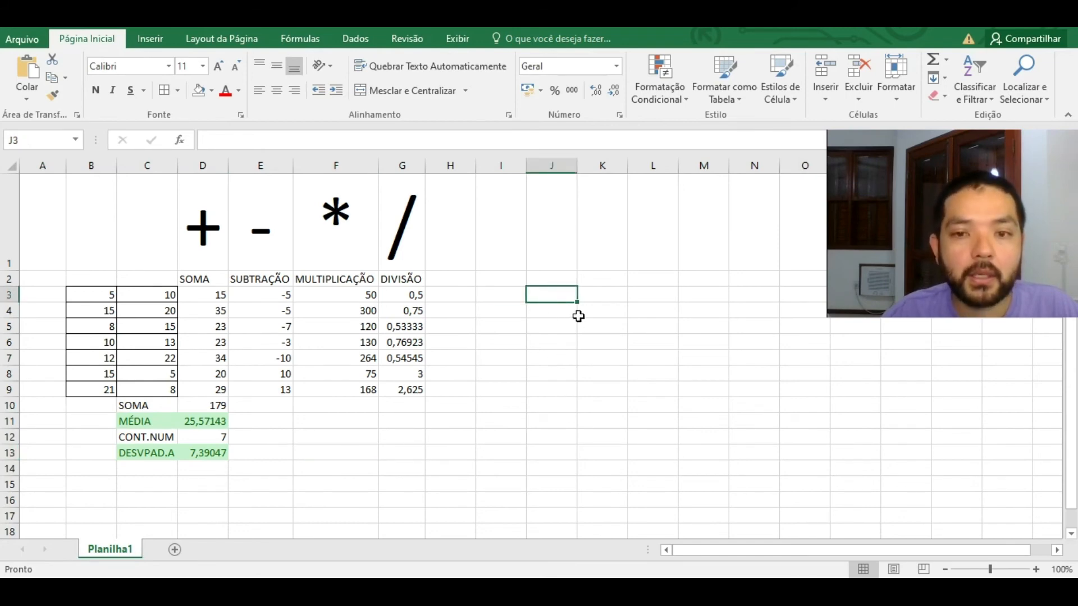
pyautogui.click(587, 299)
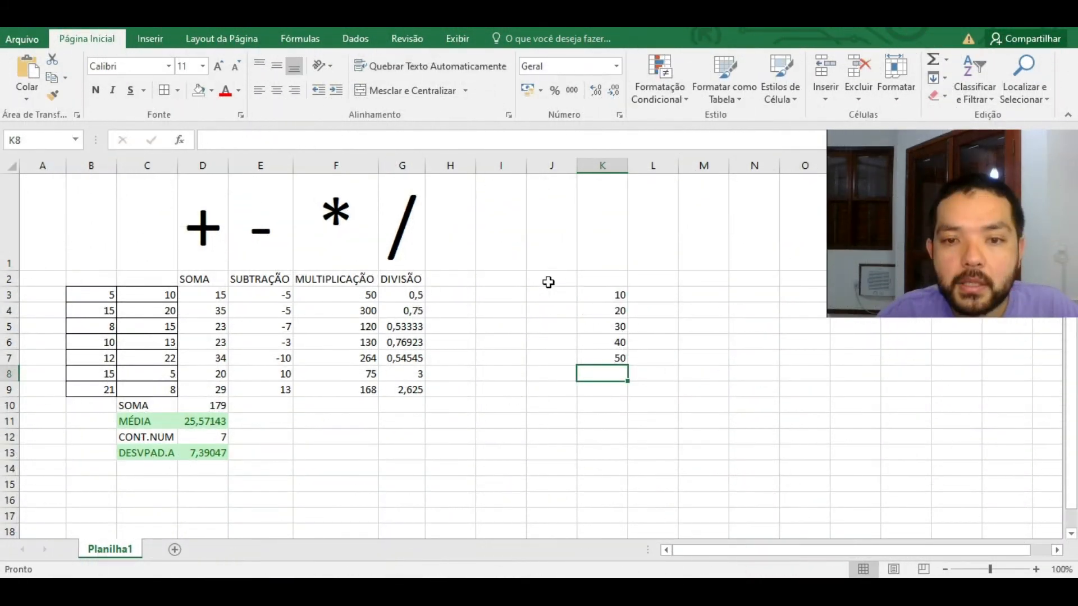
pyautogui.click(548, 280)
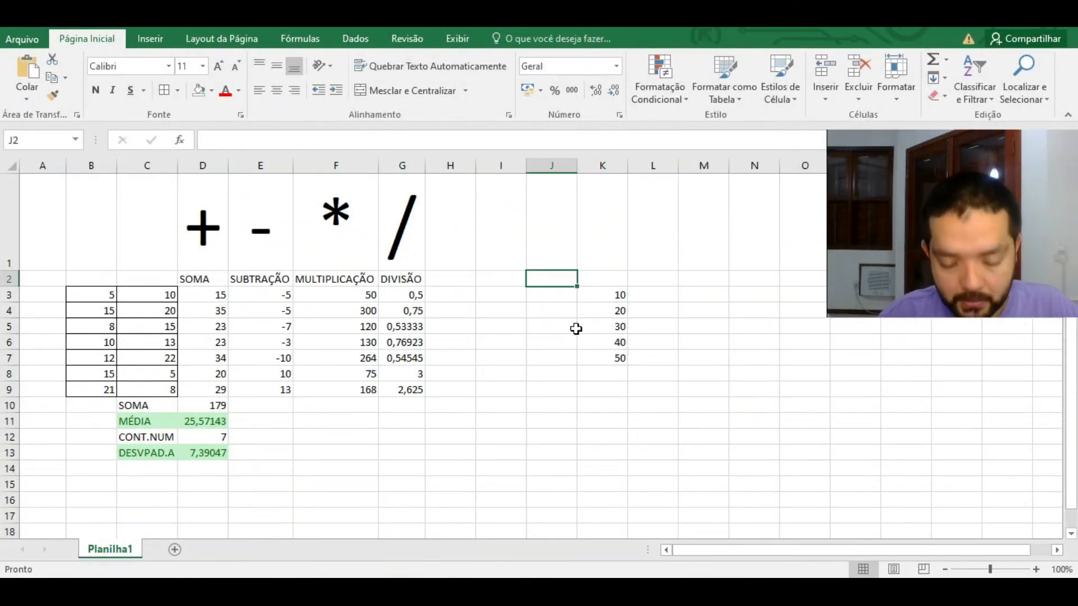
pyautogui.write('5')
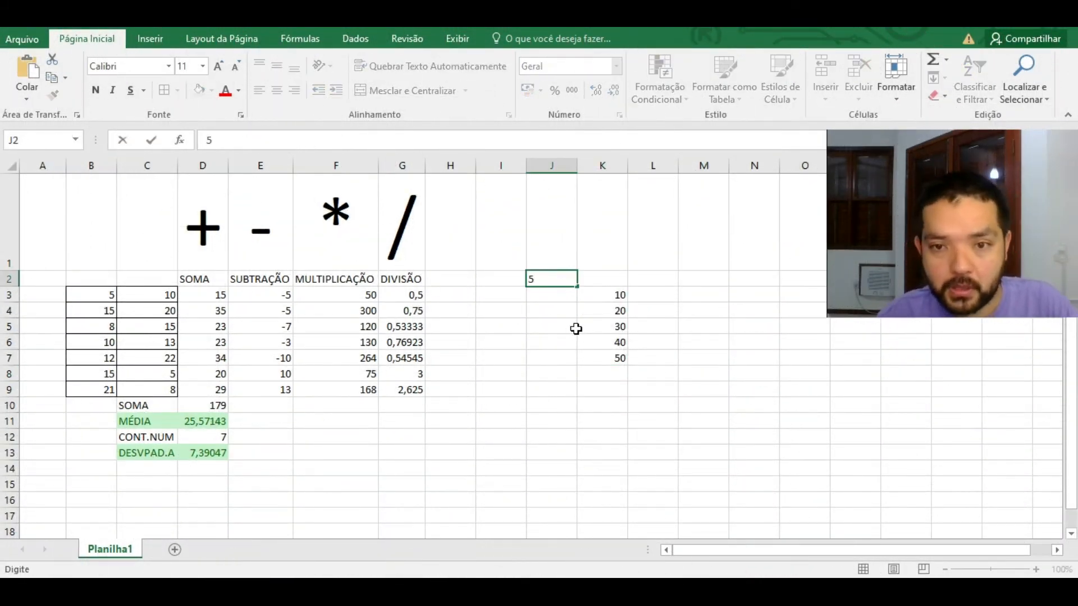
pyautogui.press('Return')
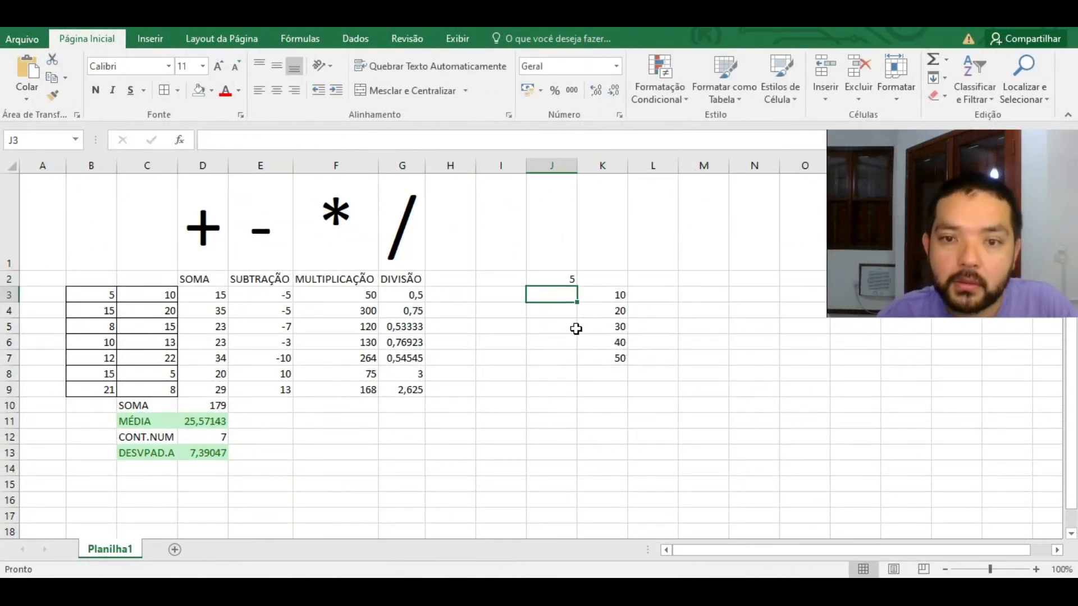
pyautogui.click(660, 295)
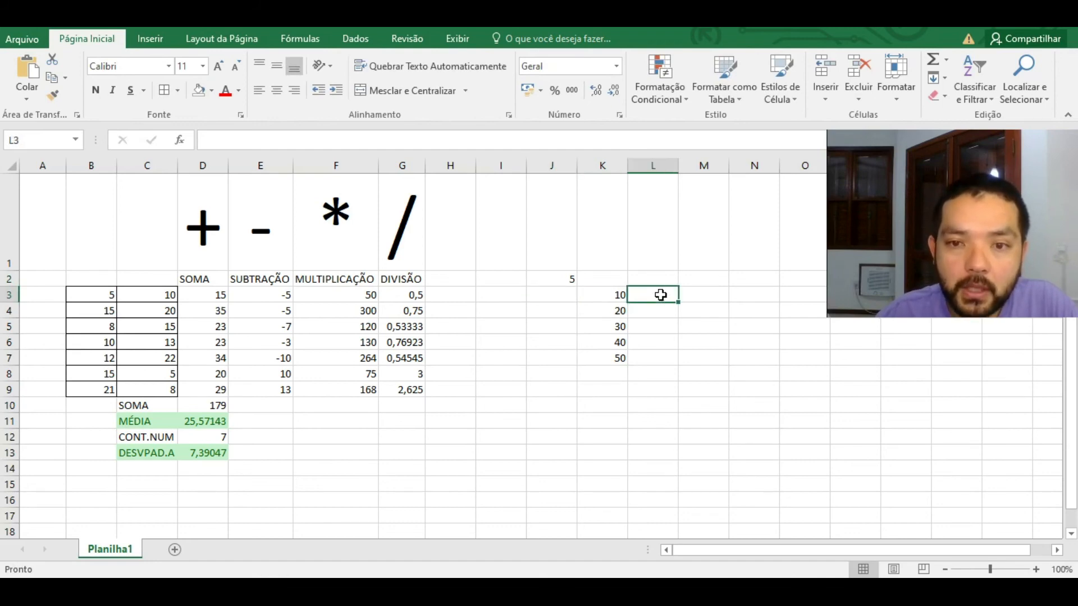
pyautogui.click(570, 279)
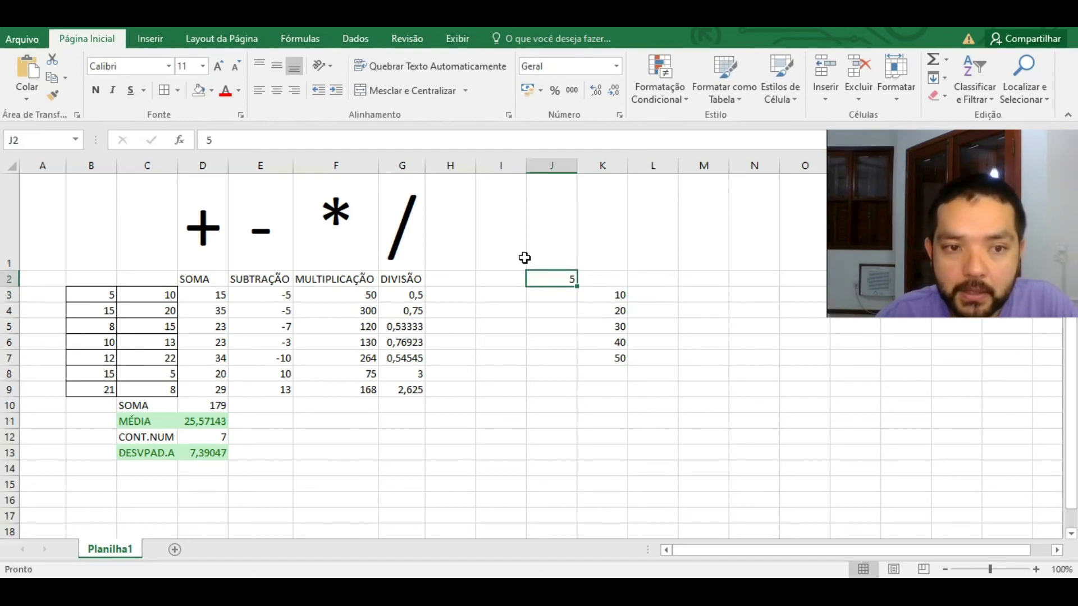
pyautogui.click(623, 296)
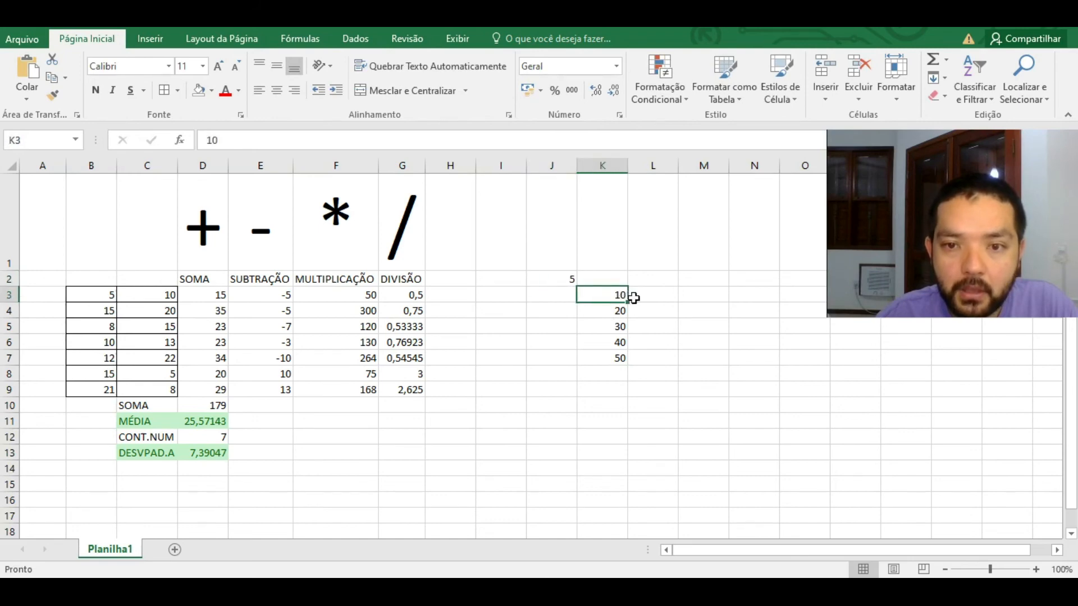
# Step: Copy the SOMA–DIVISÃO headers from D2:G2 into L2:O2
pyautogui.moveTo(219, 279); pyautogui.dragTo(392, 289)
pyautogui.hotkey('ctrl', 'c')
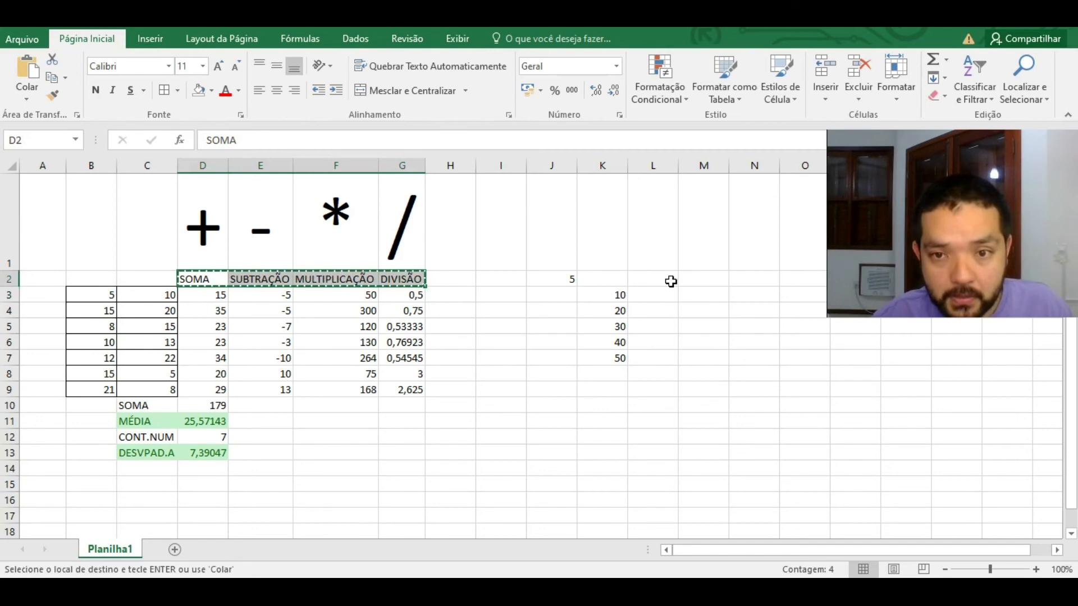
pyautogui.click(667, 280)
pyautogui.hotkey('ctrl', 'v')
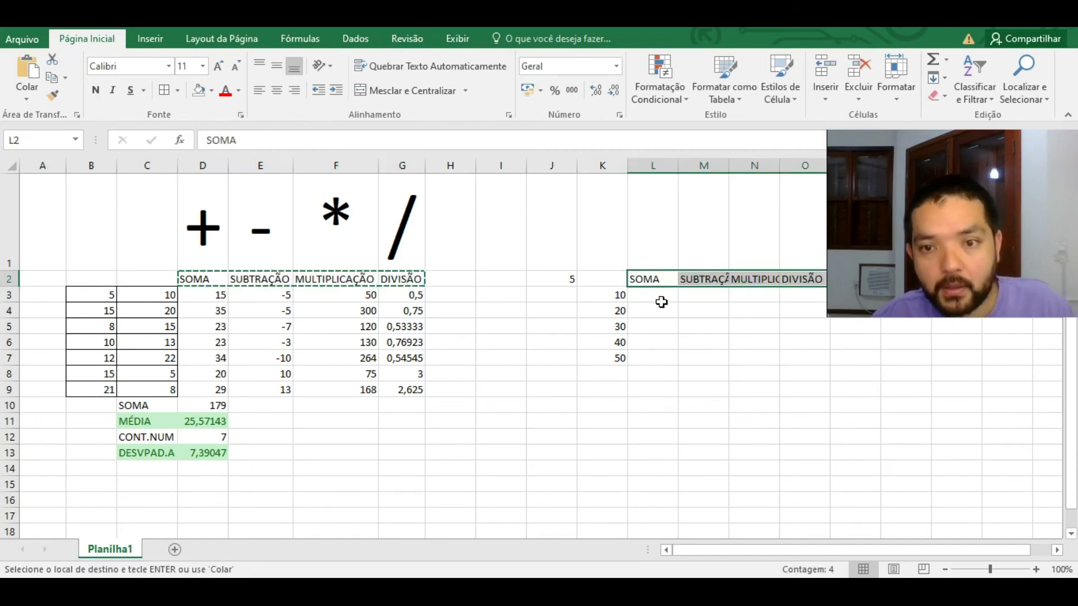
pyautogui.click(662, 297)
# Step: Autofit columns L through O so the pasted headers show in full
pyautogui.moveTo(654, 165); pyautogui.dragTo(821, 164)
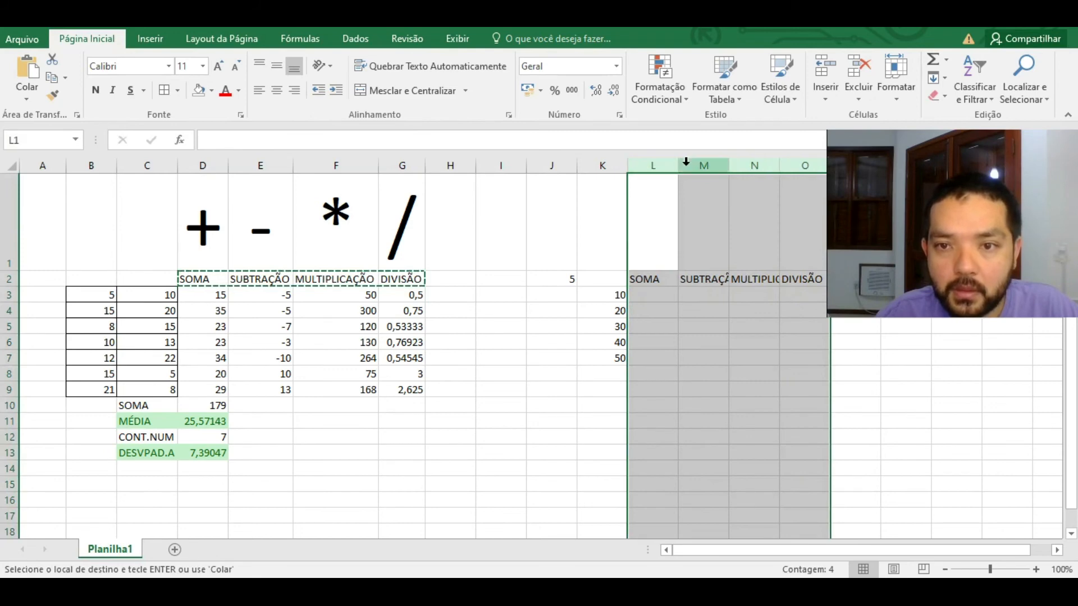
pyautogui.click(686, 163)
pyautogui.click(677, 165)
pyautogui.moveTo(676, 164); pyautogui.dragTo(801, 168)
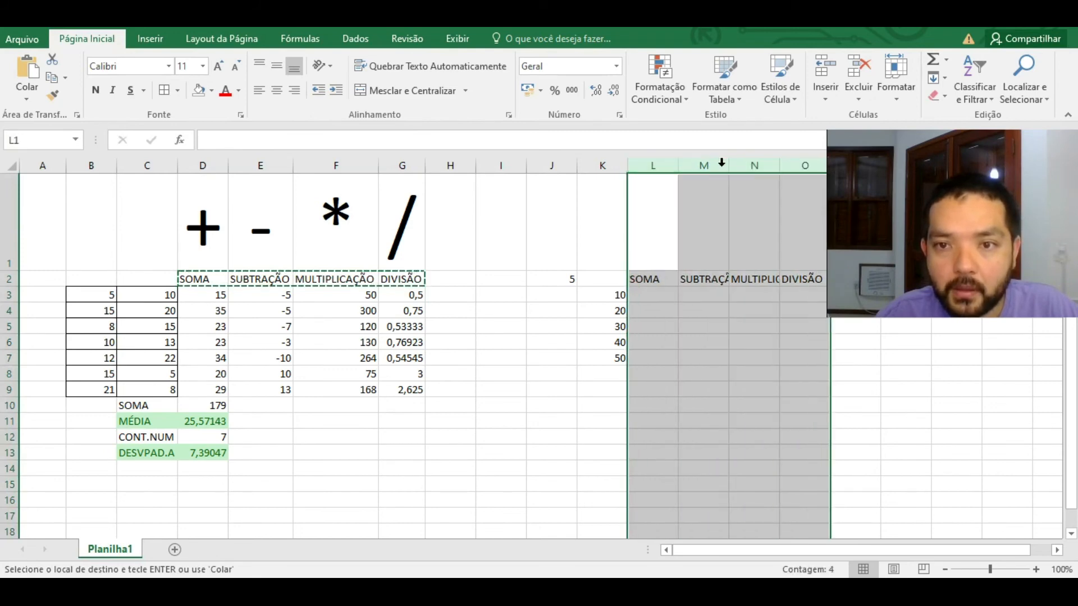
pyautogui.doubleClick(727, 165)
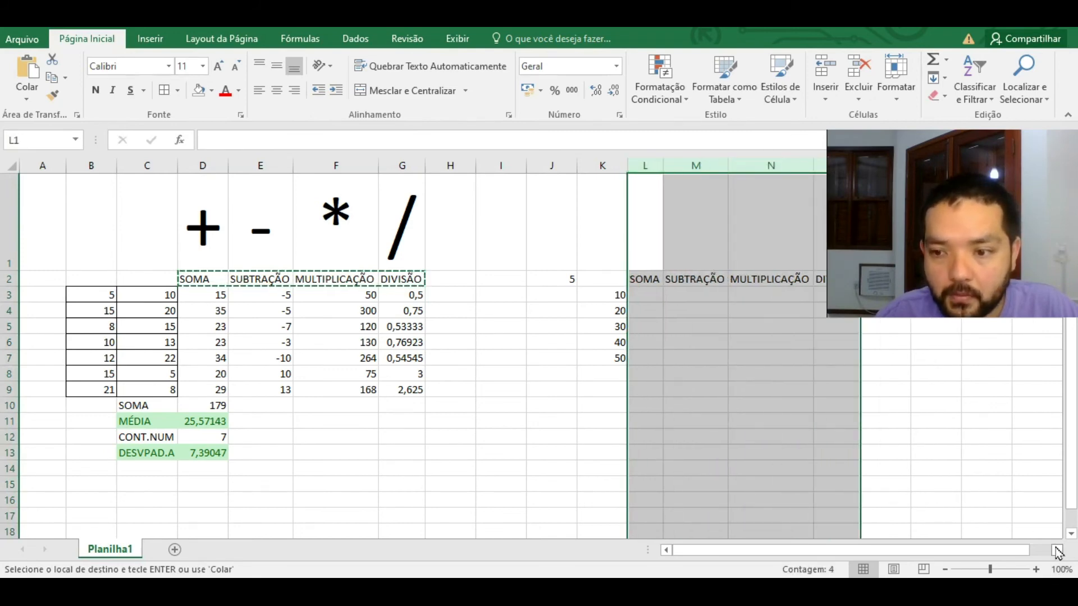
pyautogui.hscroll(3, 948, 553)
pyautogui.click(487, 295)
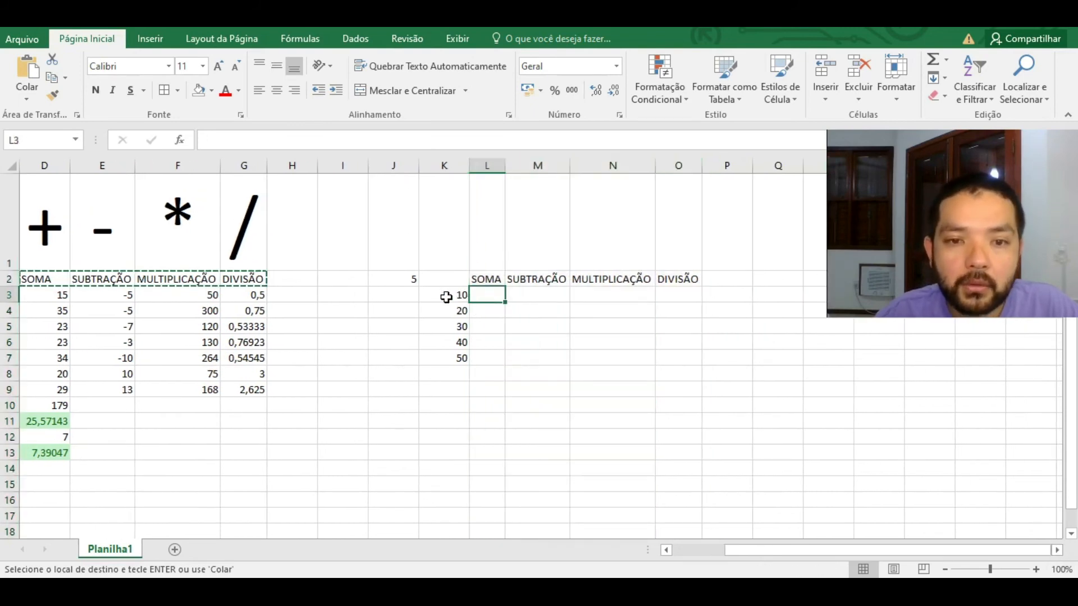
# Step: Enter =K3+J2 in L3 and fill it down to L7
pyautogui.click(409, 279)
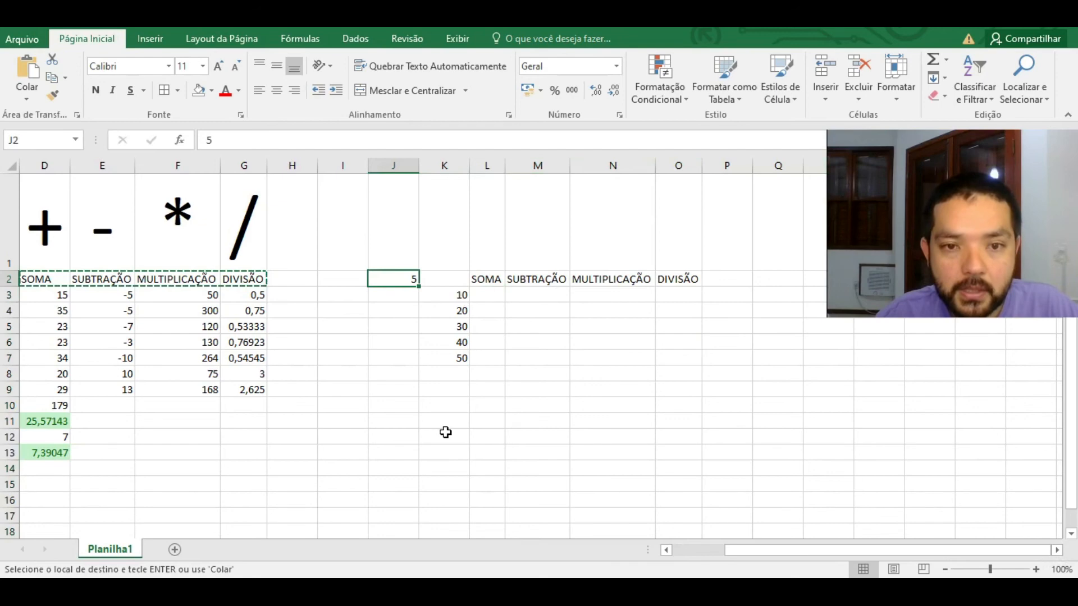
pyautogui.click(486, 297)
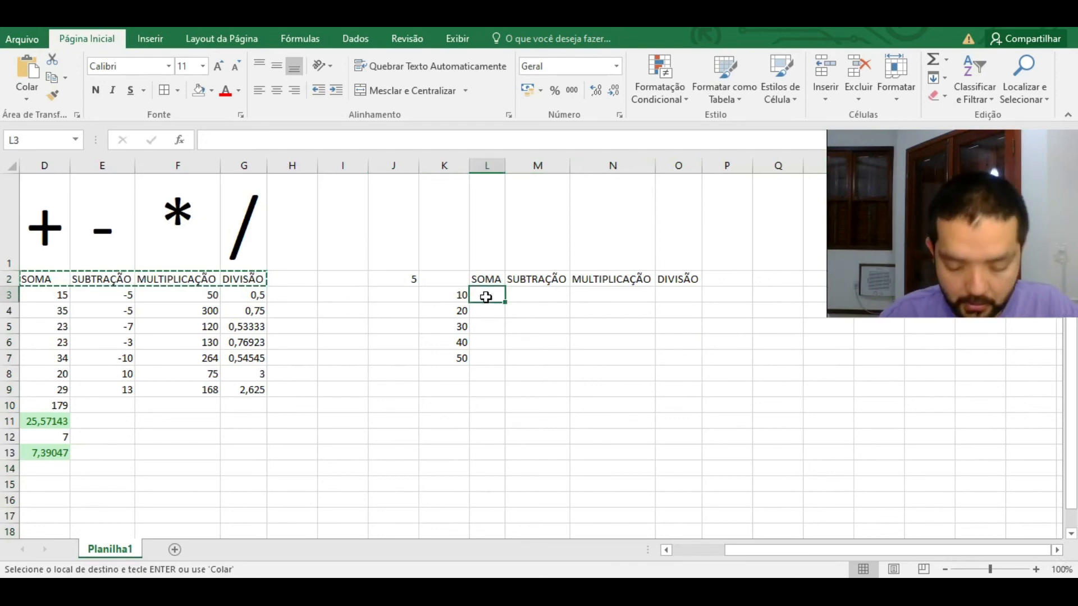
pyautogui.write('=')
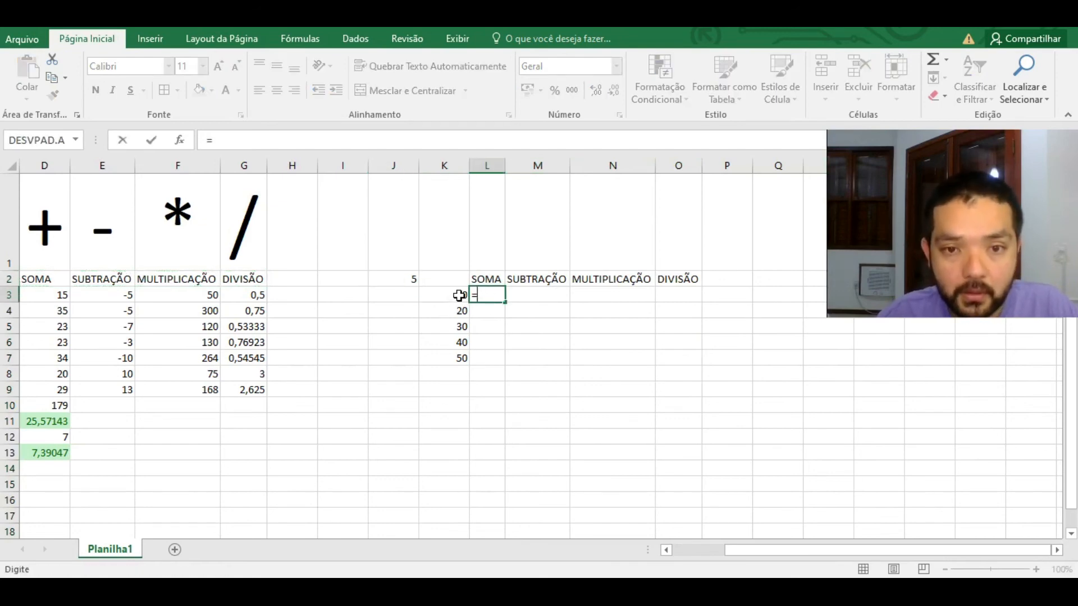
pyautogui.click(459, 295)
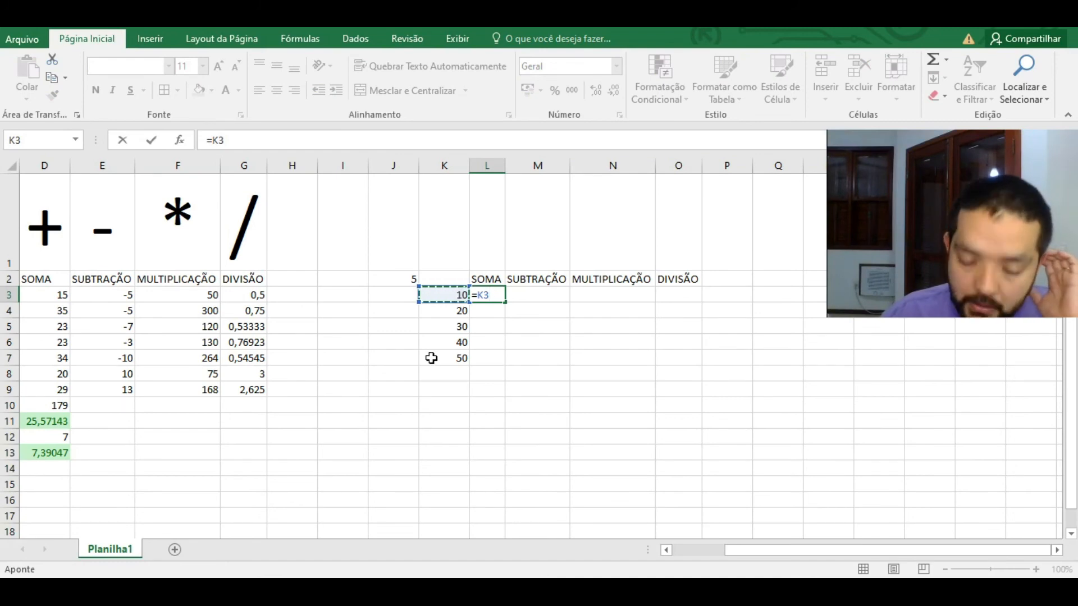
pyautogui.write('+')
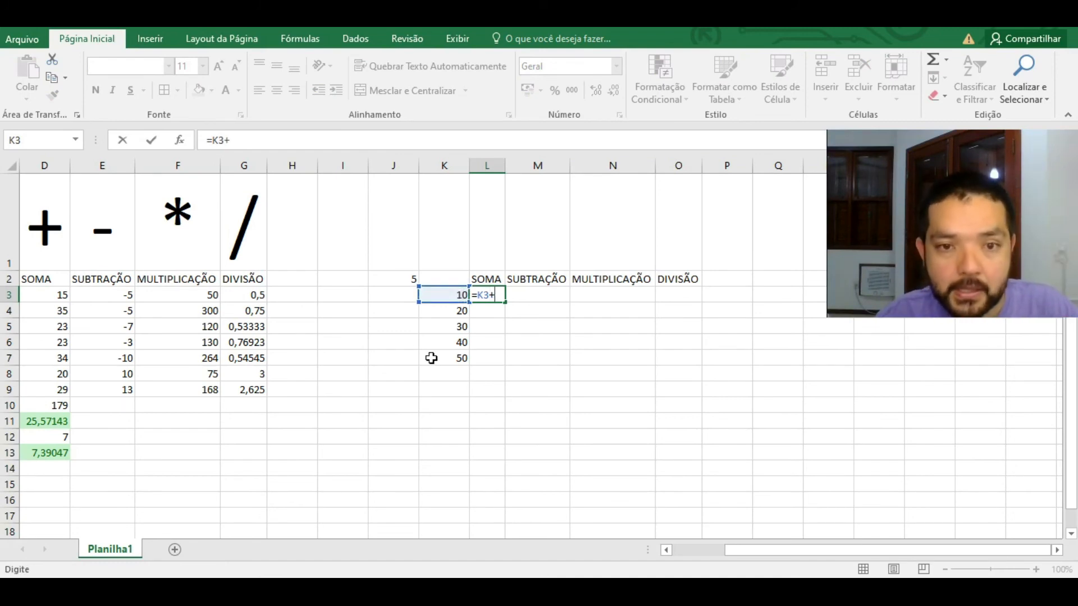
pyautogui.click(403, 281)
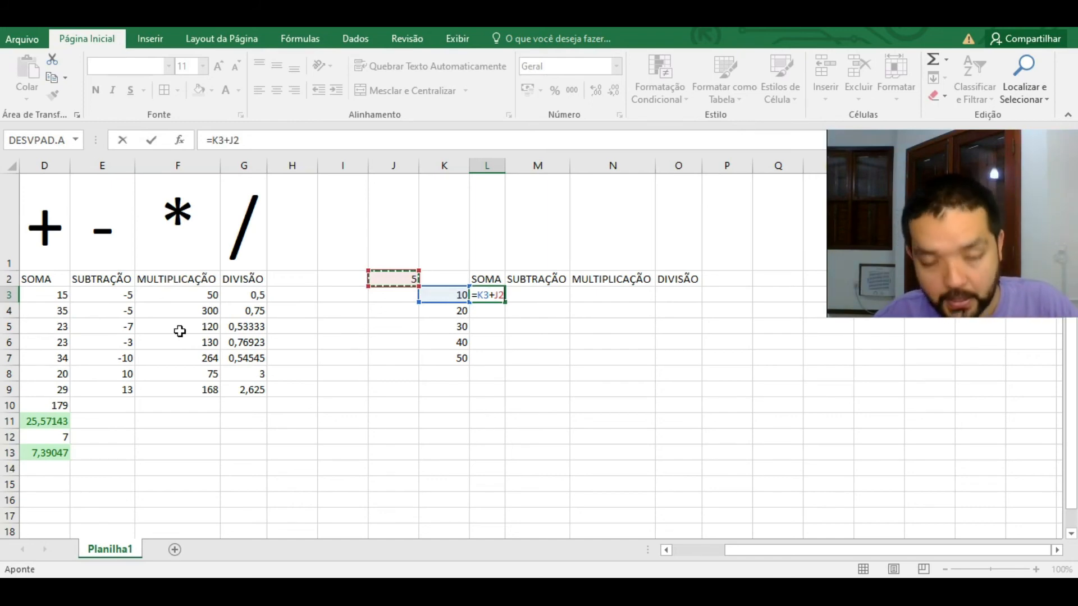
pyautogui.press('Return')
pyautogui.click(490, 294)
pyautogui.moveTo(506, 306); pyautogui.dragTo(499, 371)
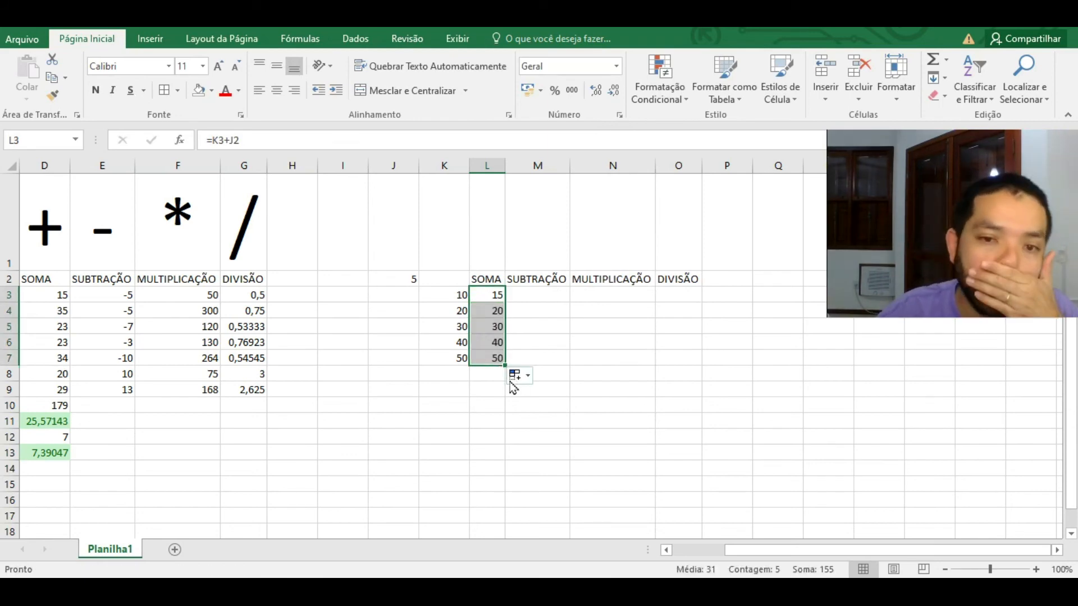
# Step: Inspect K4:K7, J2 and the L3 formula to show how the relative references shift
pyautogui.click(458, 312)
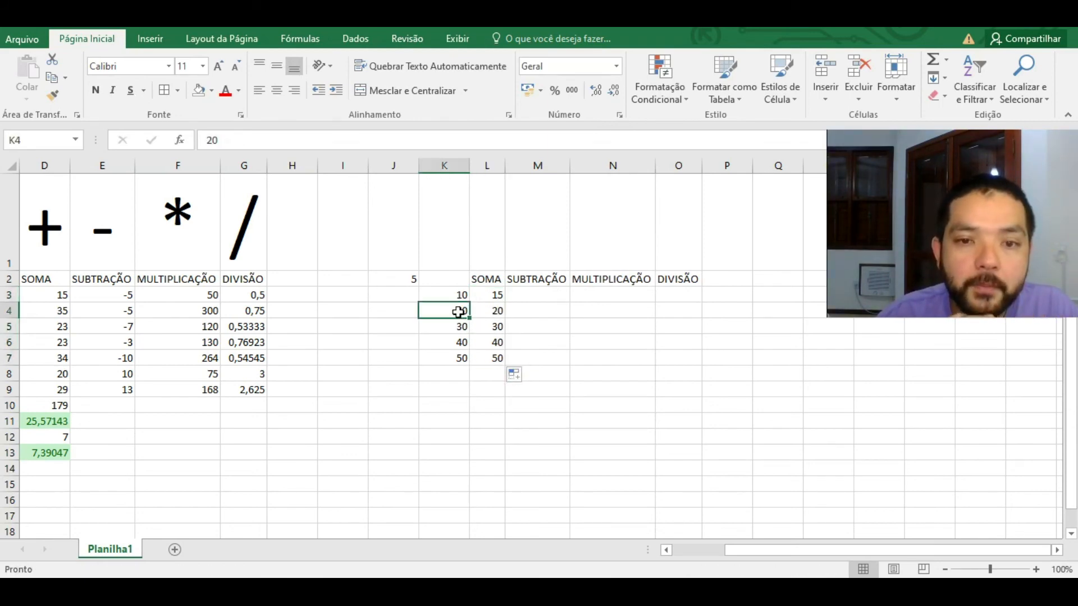
pyautogui.click(464, 327)
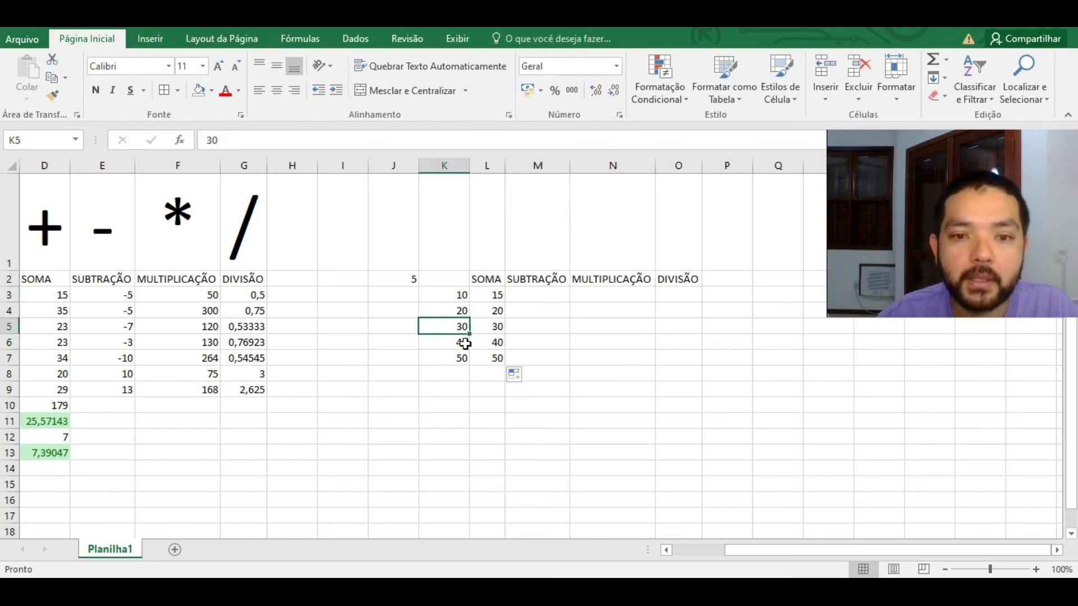
pyautogui.click(465, 344)
pyautogui.click(460, 358)
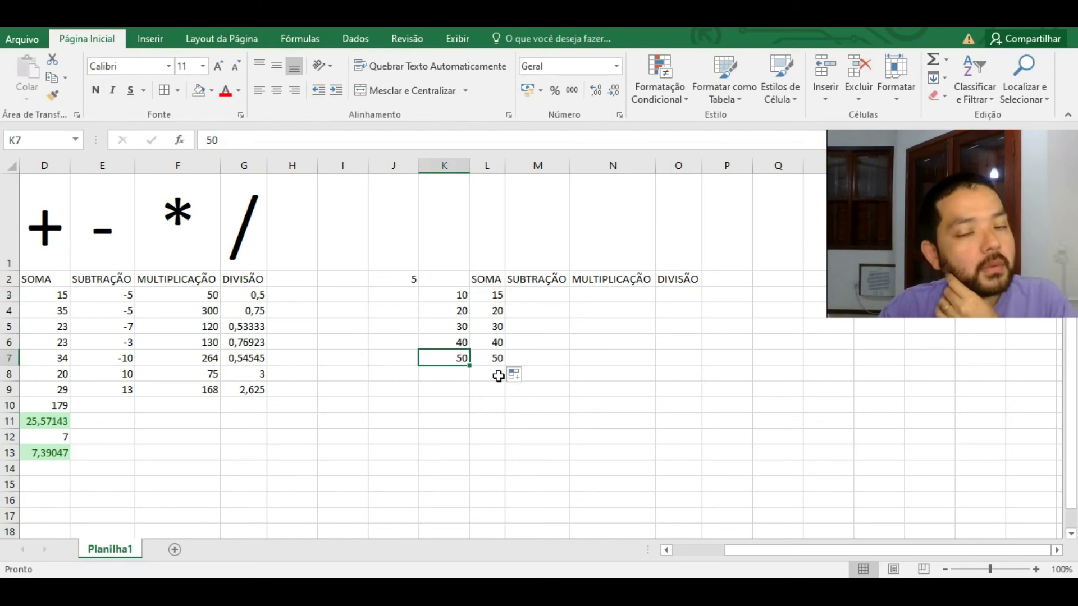
pyautogui.click(407, 281)
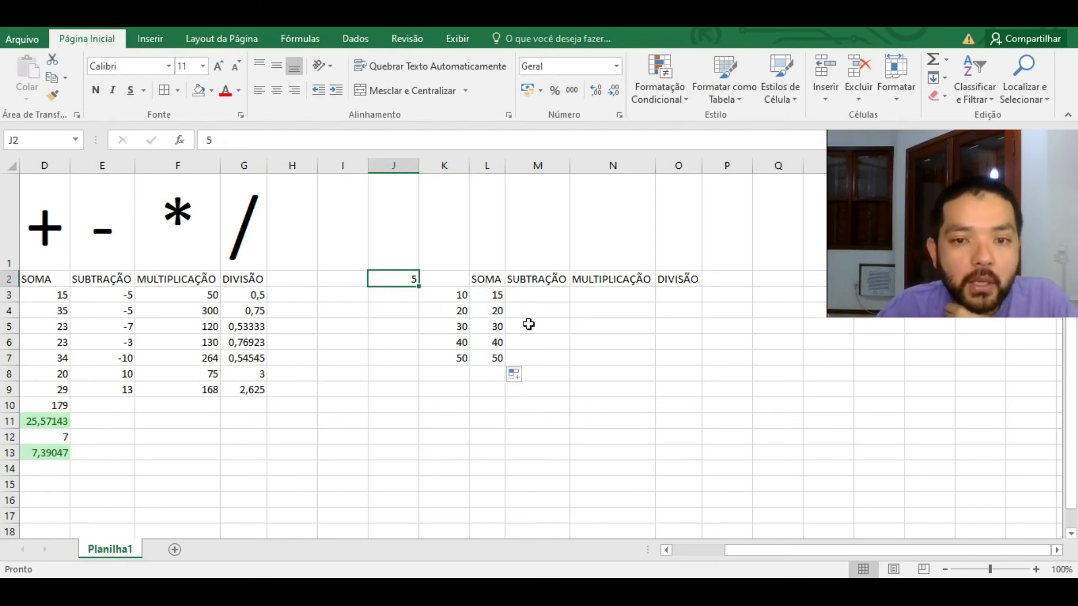
pyautogui.click(500, 312)
pyautogui.click(496, 296)
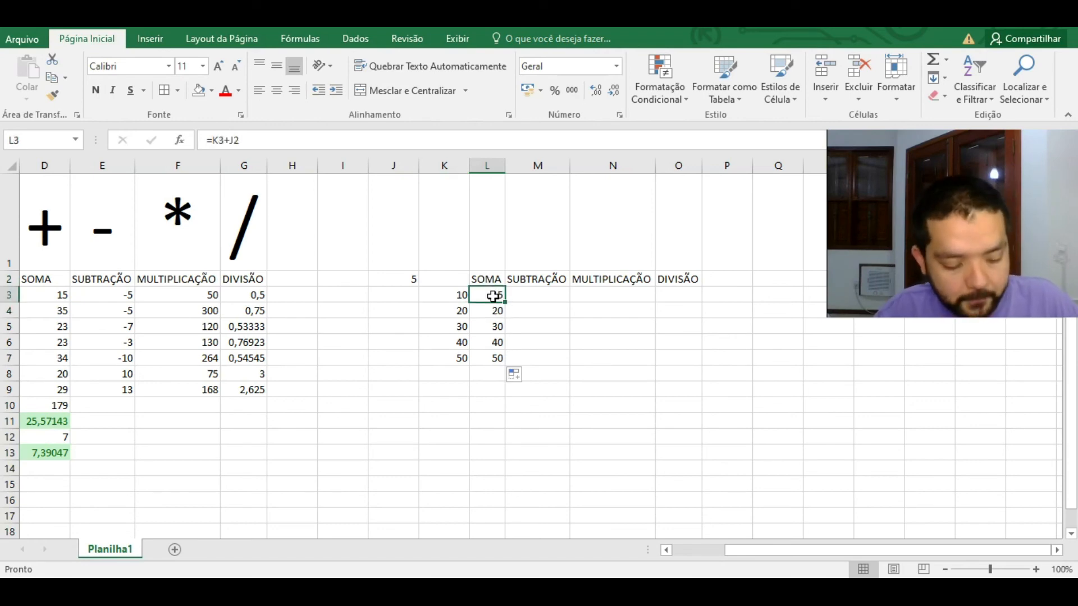
pyautogui.doubleClick(499, 293)
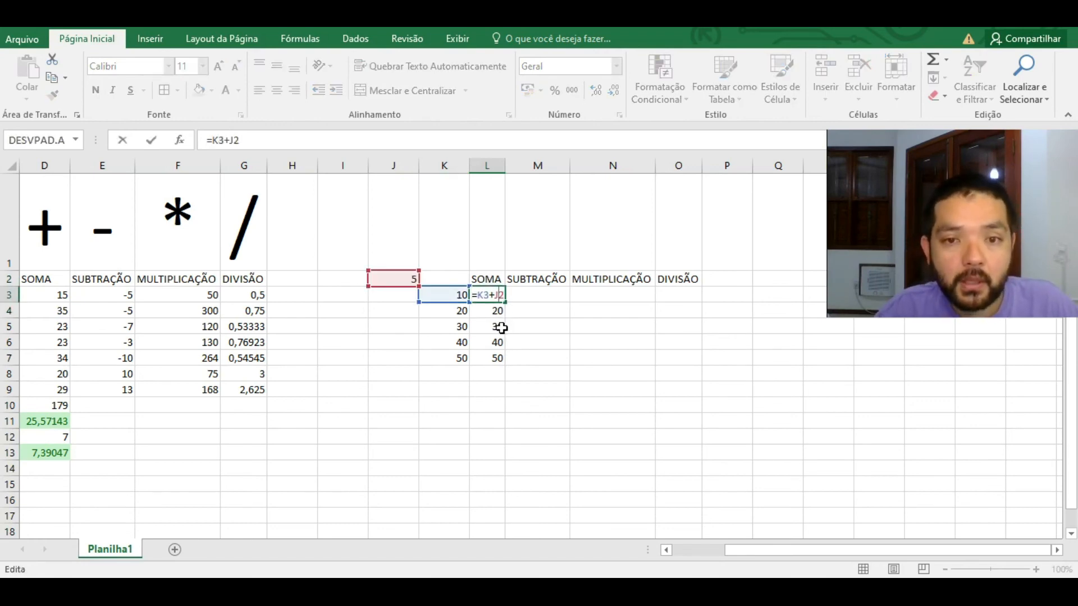
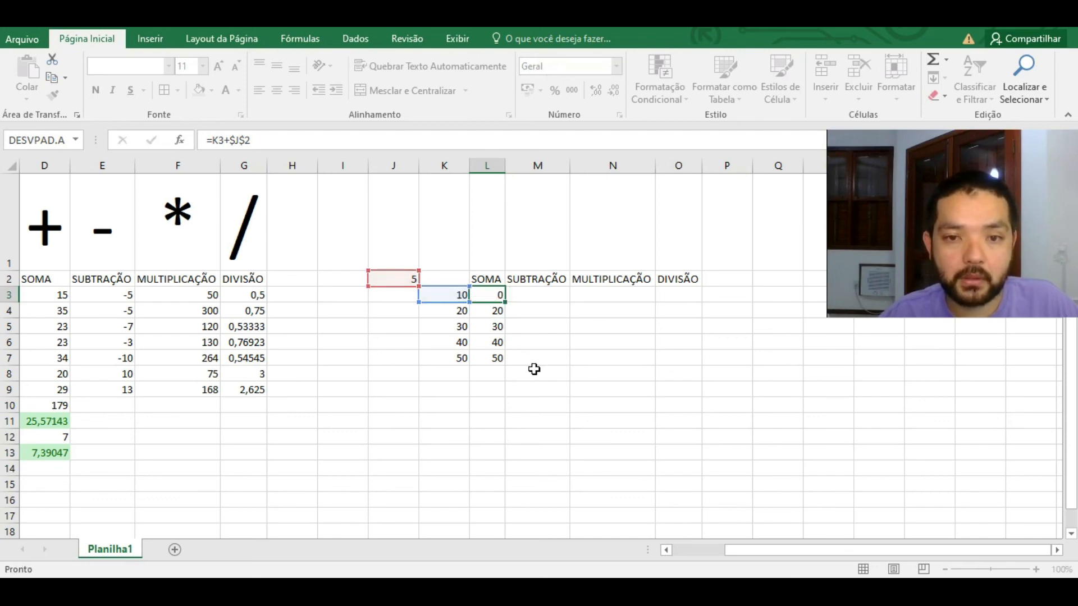
# Step: Commit =K3+$J$2 in L3, fill it down to L7 for 15 to 55, and review the formula
pyautogui.press('Return')
pyautogui.click(498, 298)
pyautogui.moveTo(505, 302); pyautogui.dragTo(513, 366)
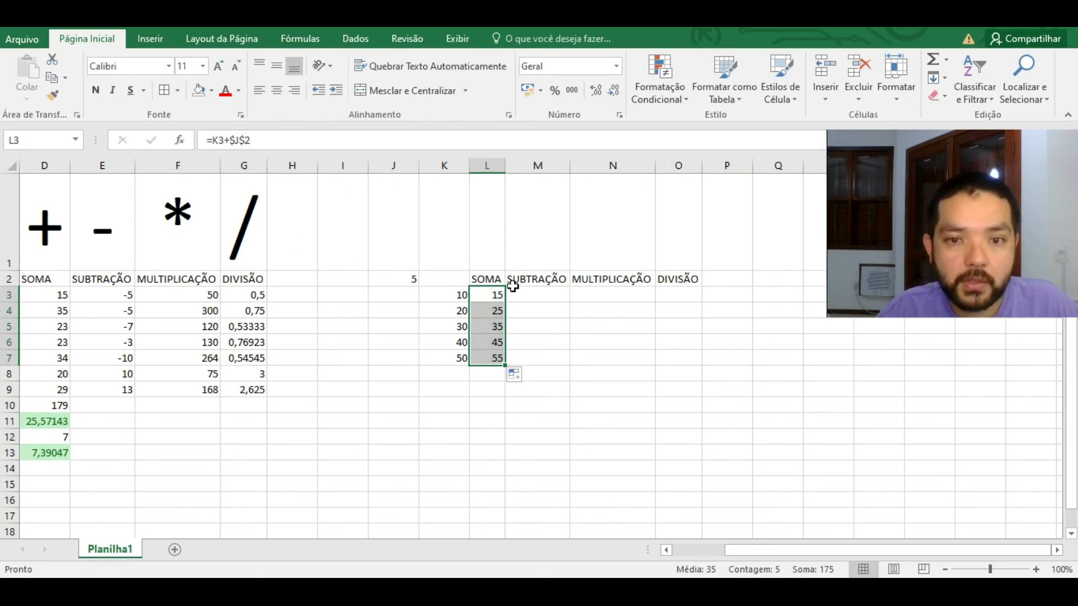
pyautogui.doubleClick(497, 296)
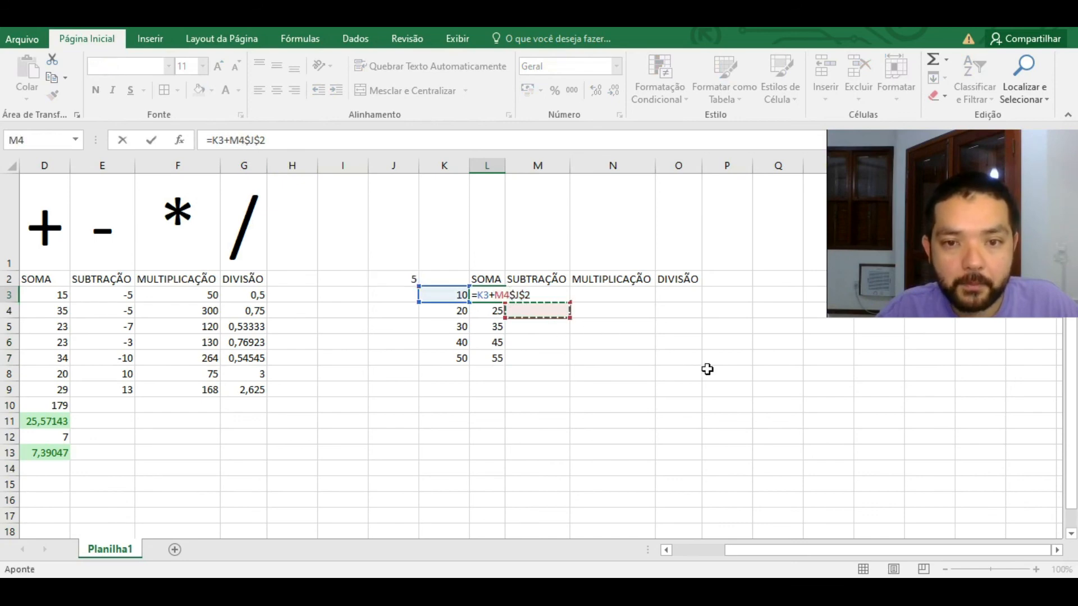
# Step: Start the subtraction formula in M3 as =K3-J2
pyautogui.hotkey('ctrl', 'Return')
pyautogui.click(539, 295)
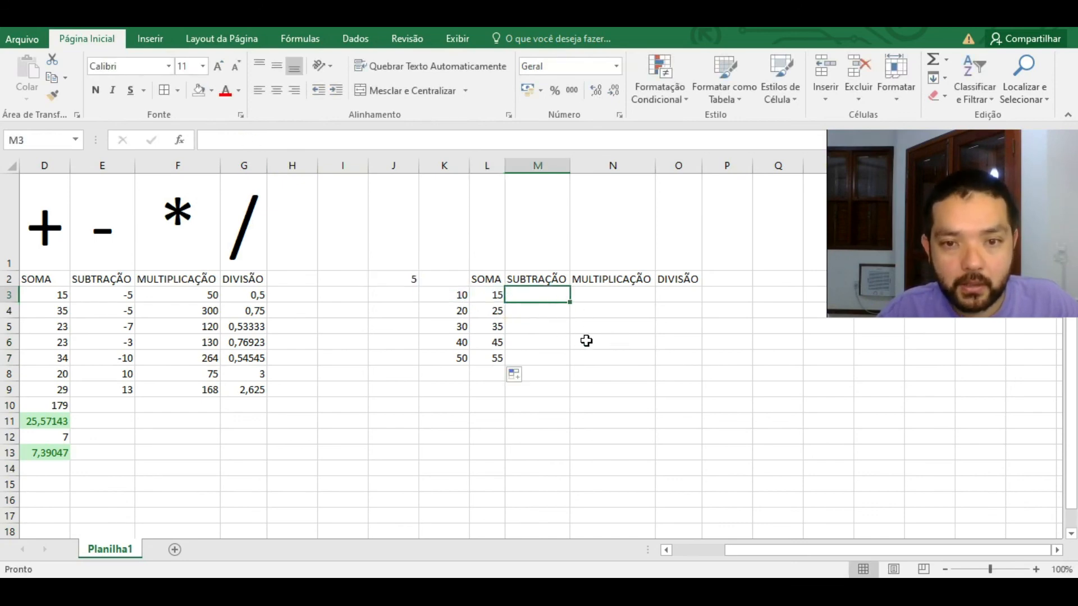
pyautogui.write('=')
pyautogui.click(458, 296)
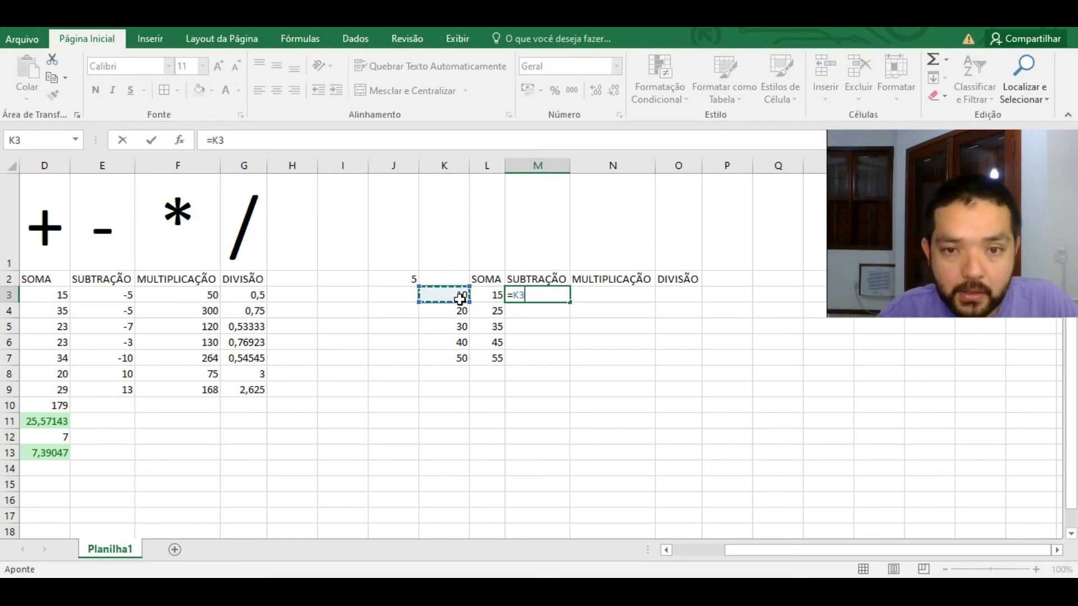
pyautogui.write('-')
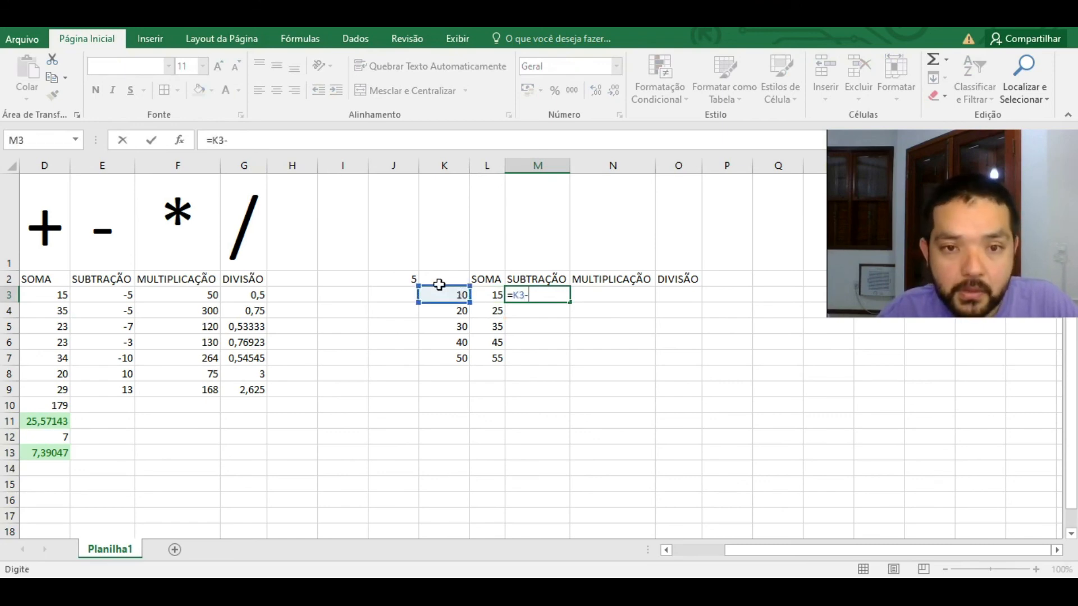
pyautogui.click(408, 280)
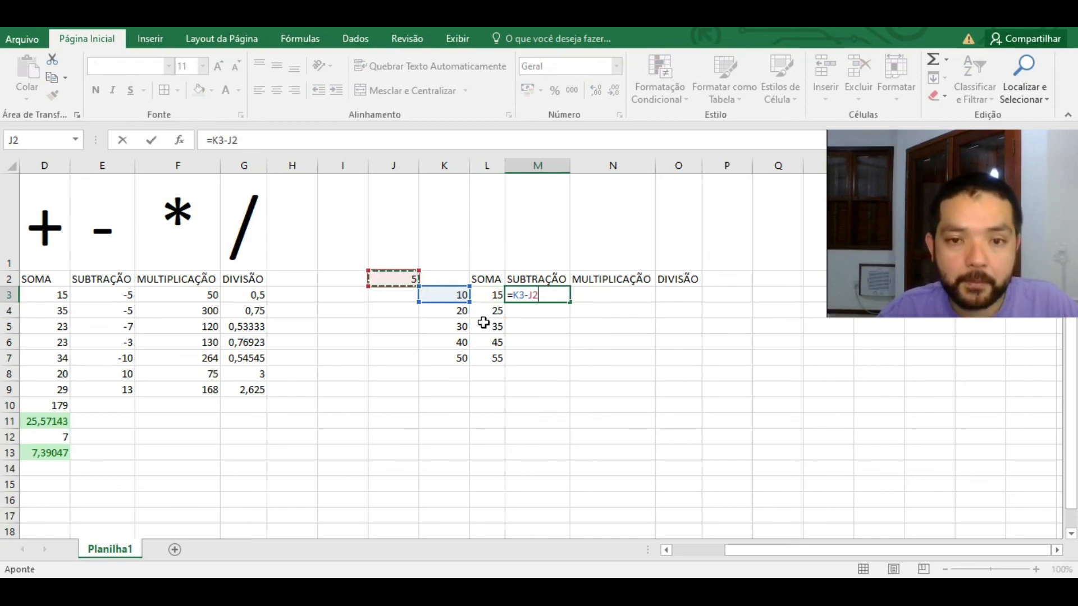
# Step: Cycle the J2 reference with F4 to $J$2, then fill =K3-$J$2 down M3:M7 (5 to 45)
pyautogui.press('F4')
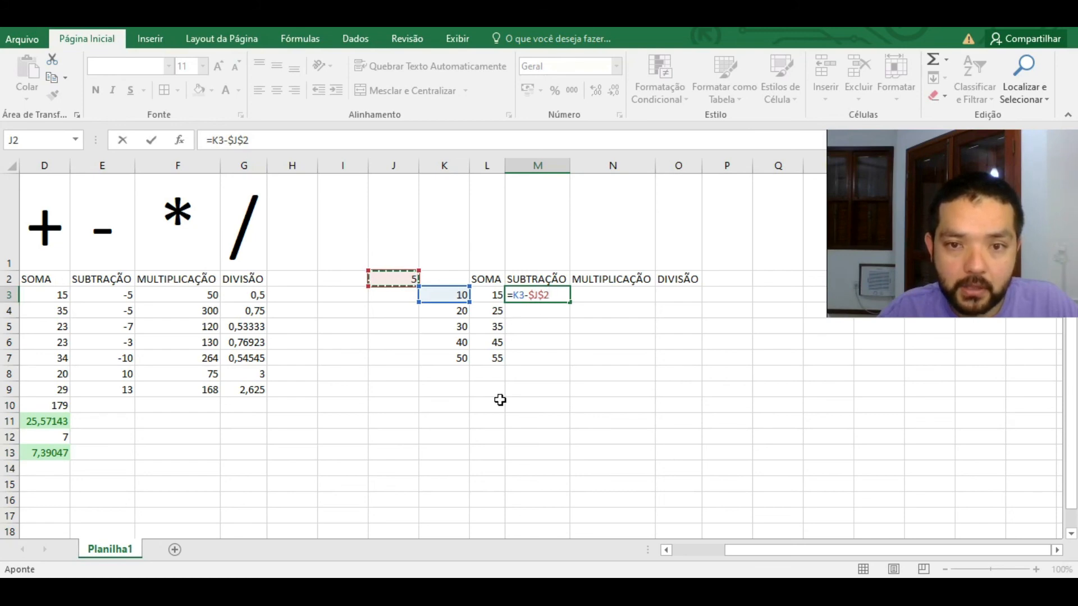
pyautogui.press('F4')
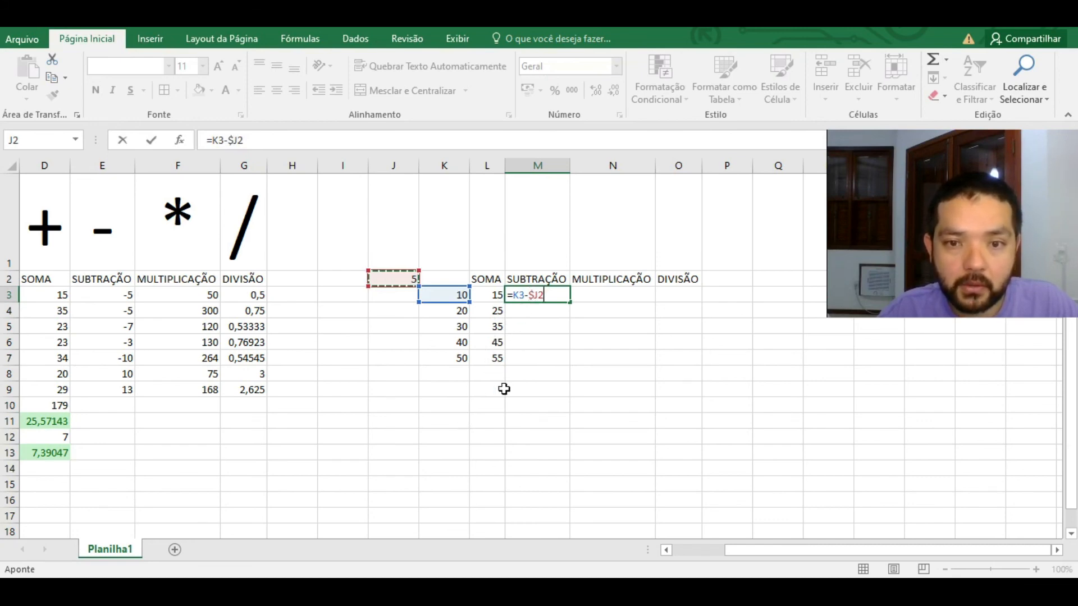
pyautogui.press('F4')
pyautogui.press('F4')
pyautogui.press('F4')
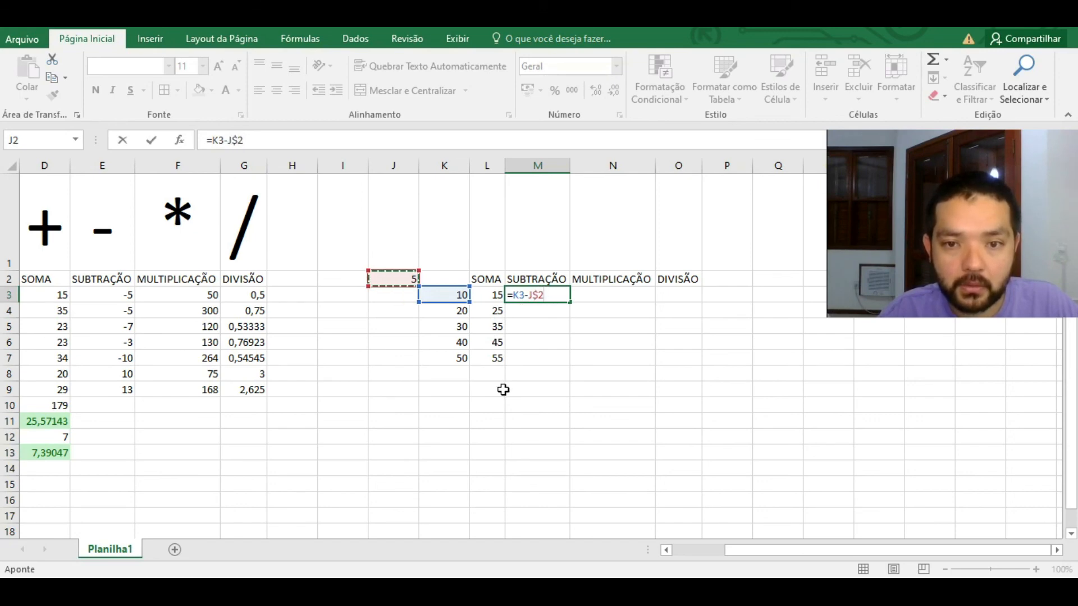
pyautogui.press('F4')
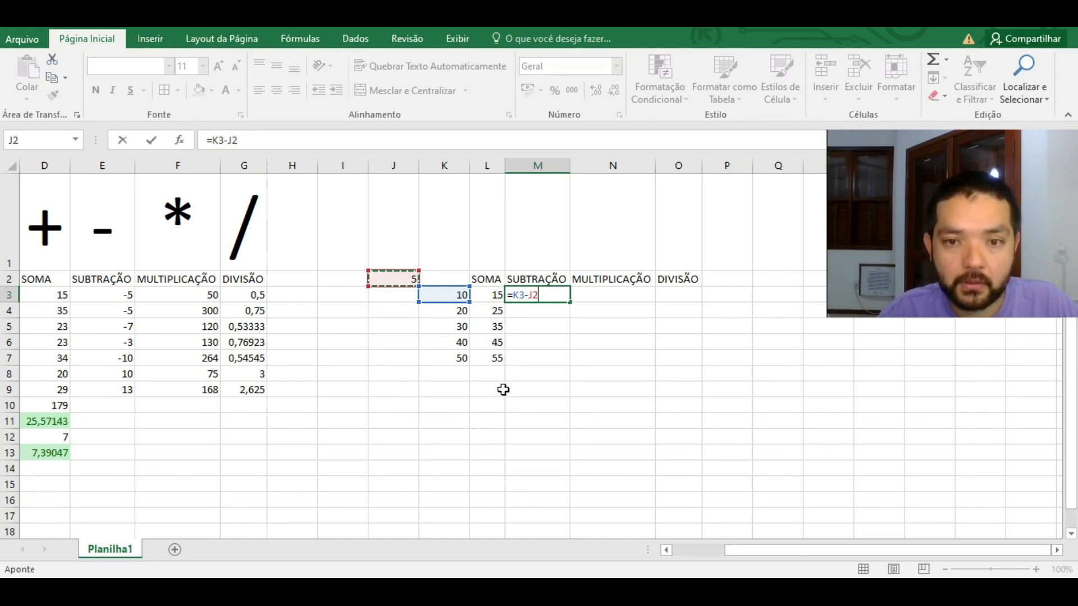
pyautogui.press('F4')
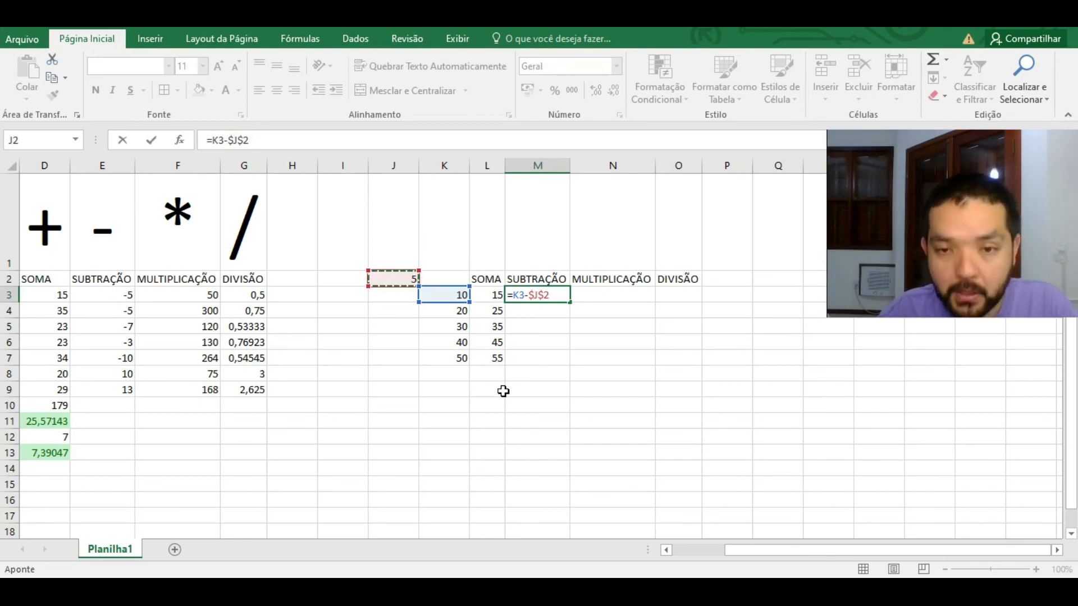
pyautogui.press('Return')
pyautogui.click(556, 295)
pyautogui.moveTo(570, 302); pyautogui.dragTo(568, 371)
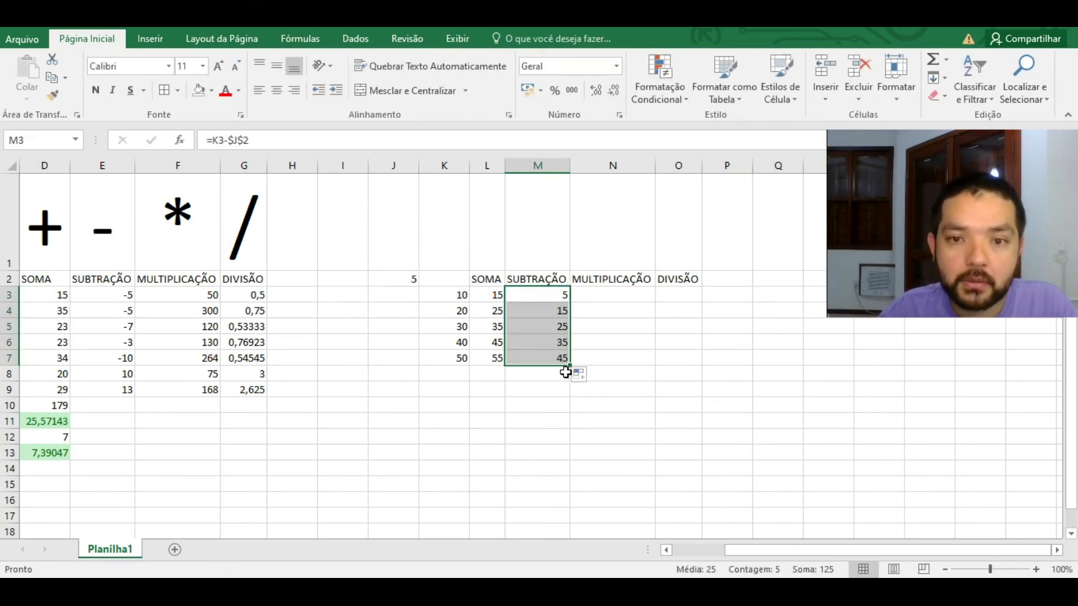
# Step: Copy M3's formula into N3 and edit it to the multiplication =K$3*$J$2
pyautogui.click(556, 295)
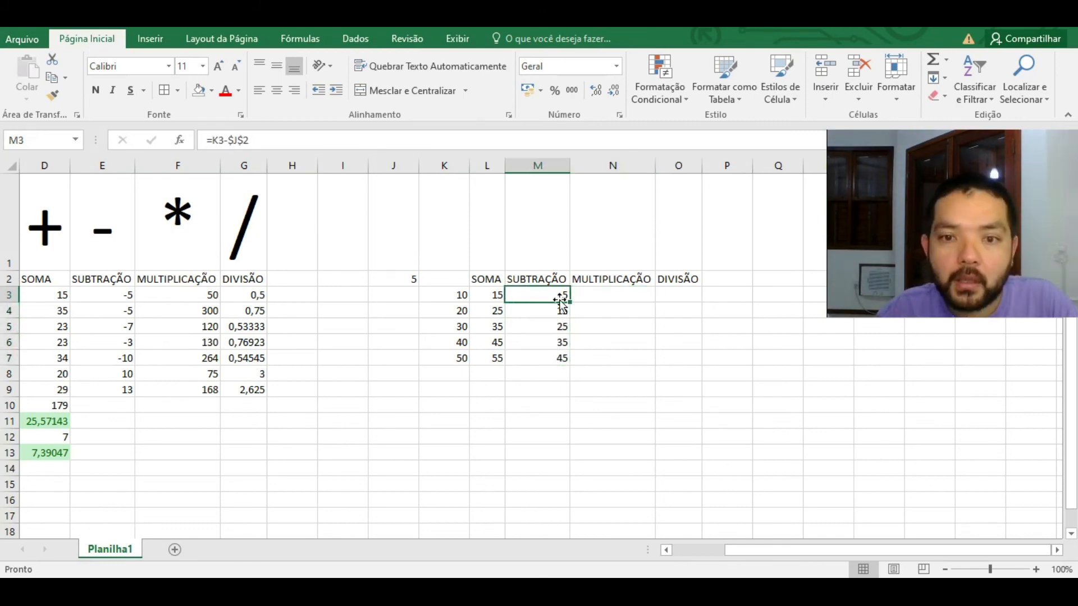
pyautogui.moveTo(569, 302); pyautogui.dragTo(623, 295)
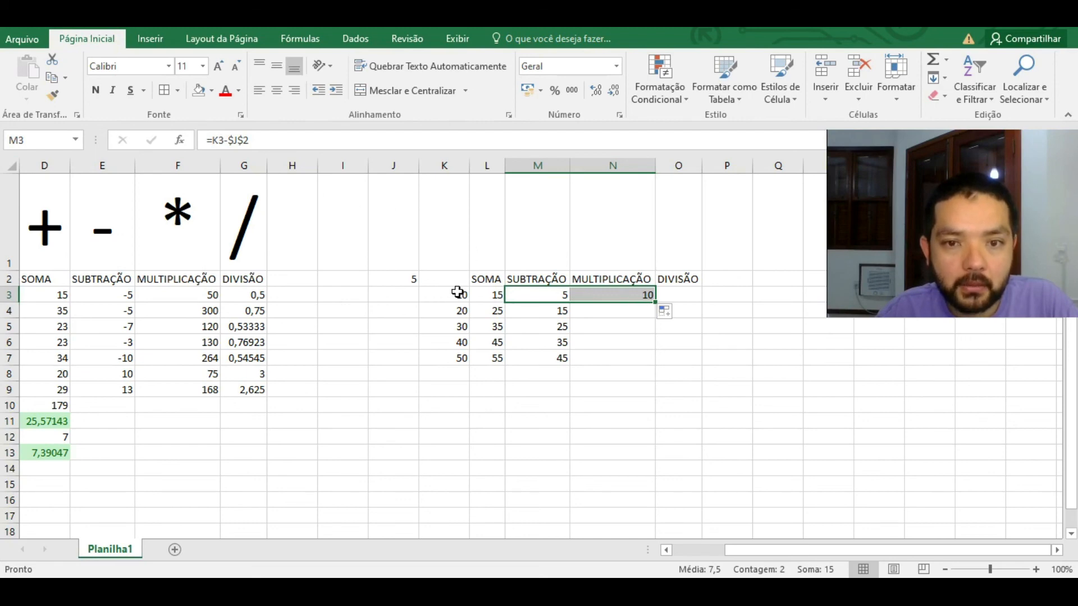
pyautogui.click(612, 294)
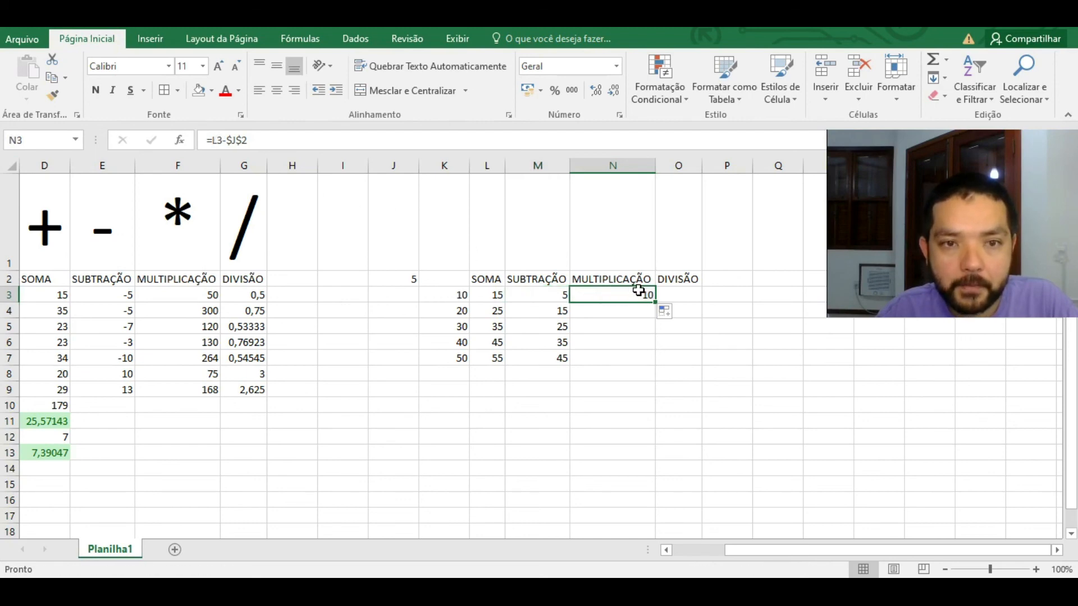
pyautogui.click(221, 140)
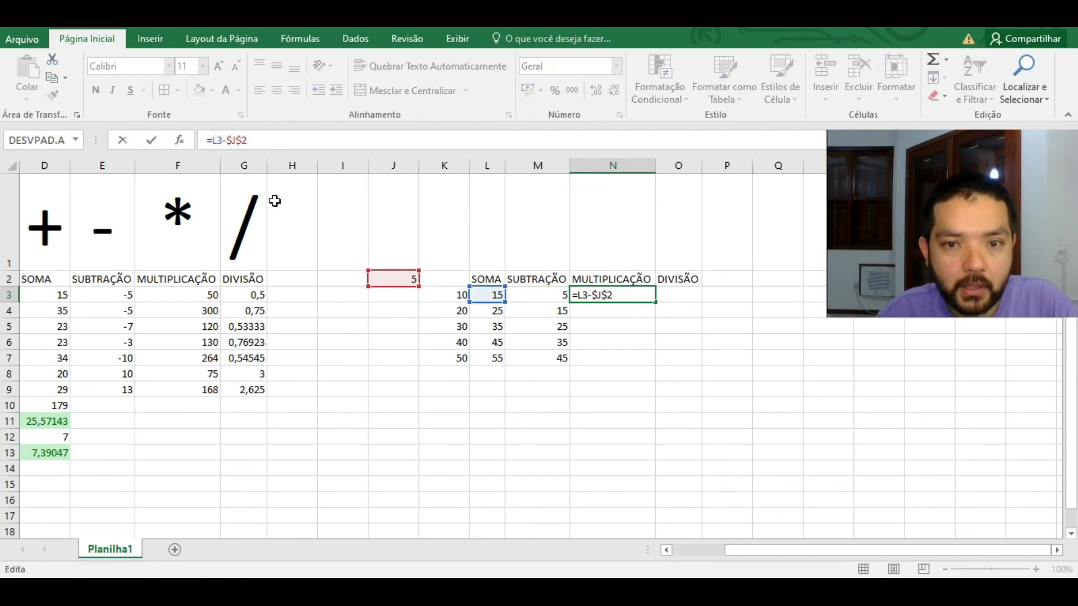
pyautogui.press('BackSpace')
pyautogui.write('K')
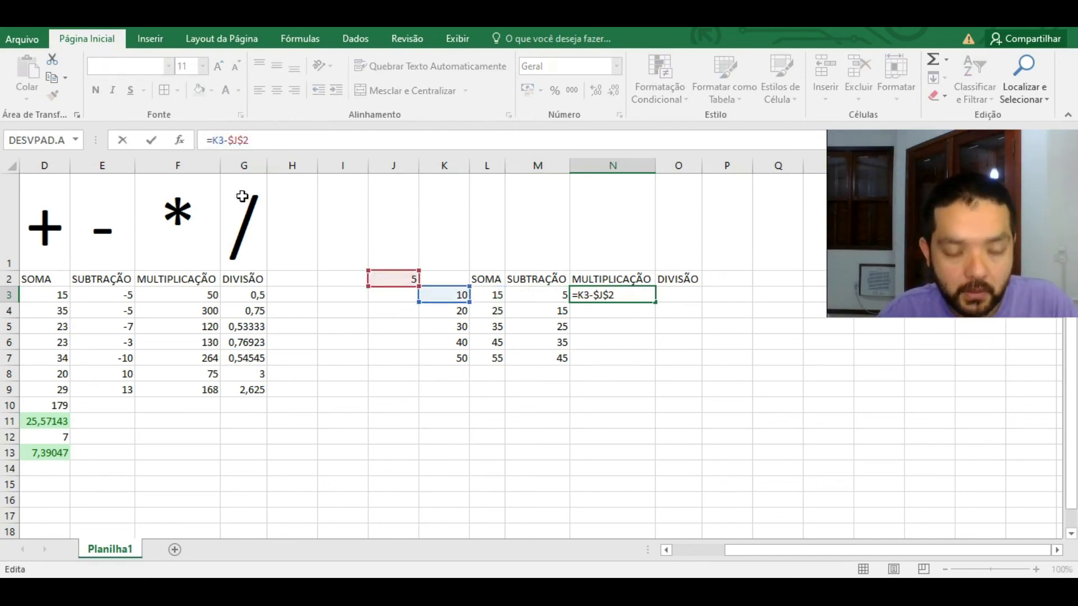
pyautogui.press('F4')
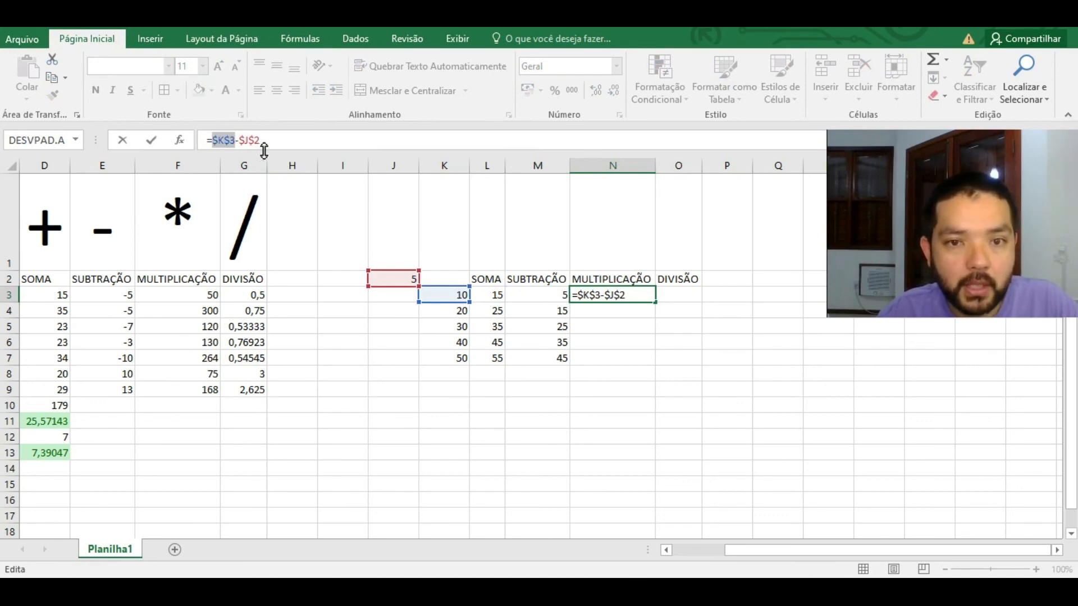
pyautogui.press('F4')
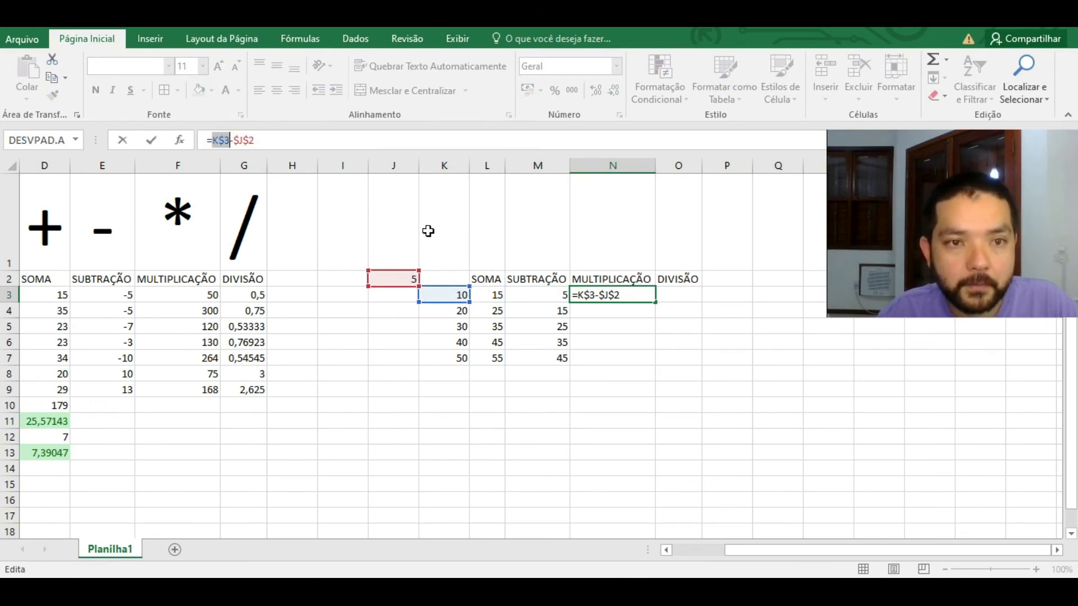
pyautogui.click(592, 296)
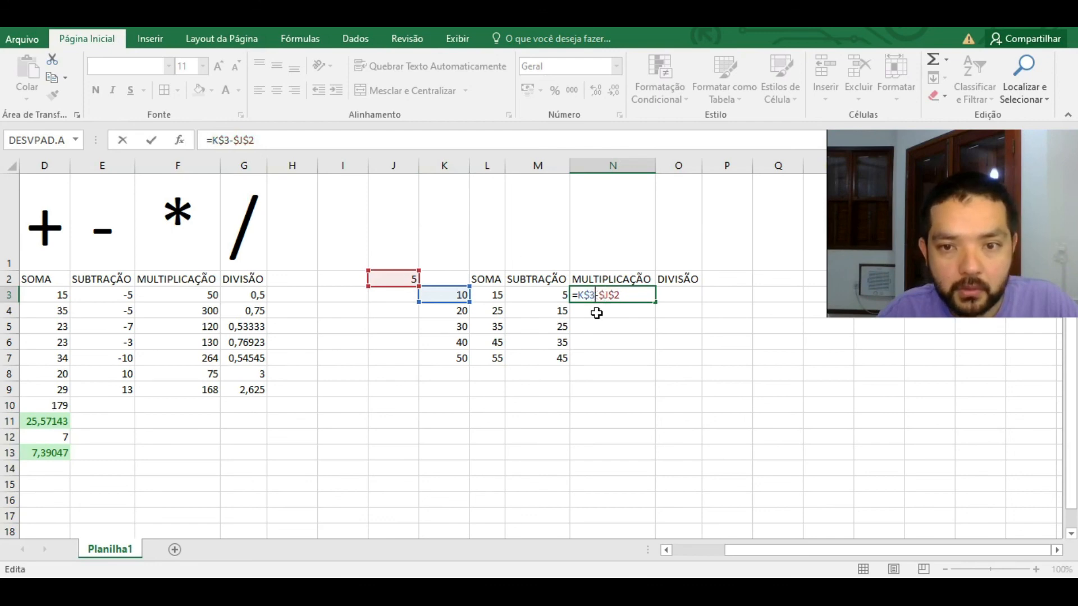
pyautogui.press('Delete')
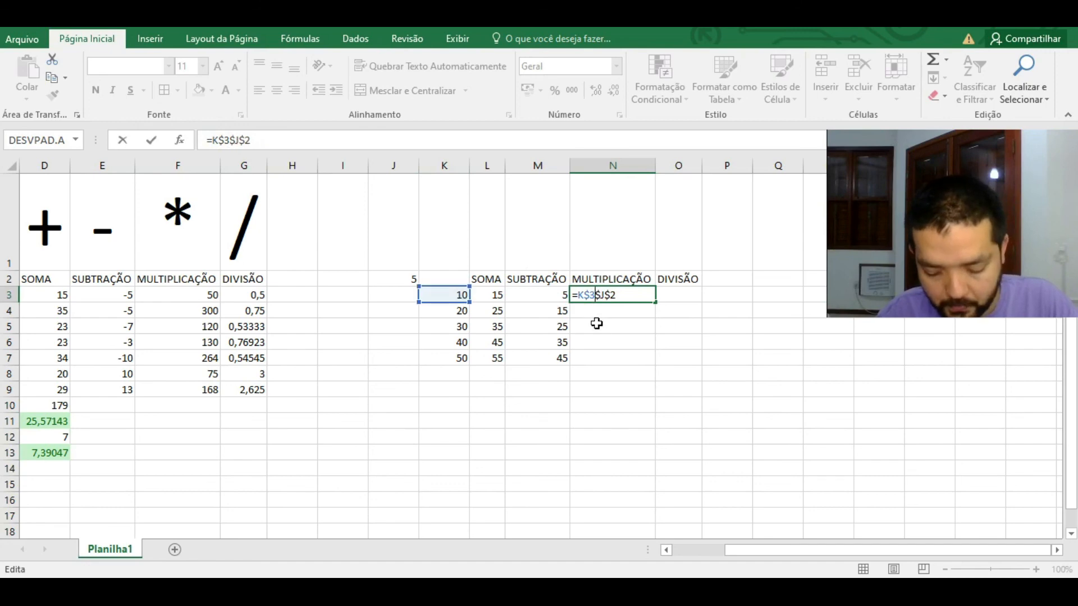
pyautogui.write('*')
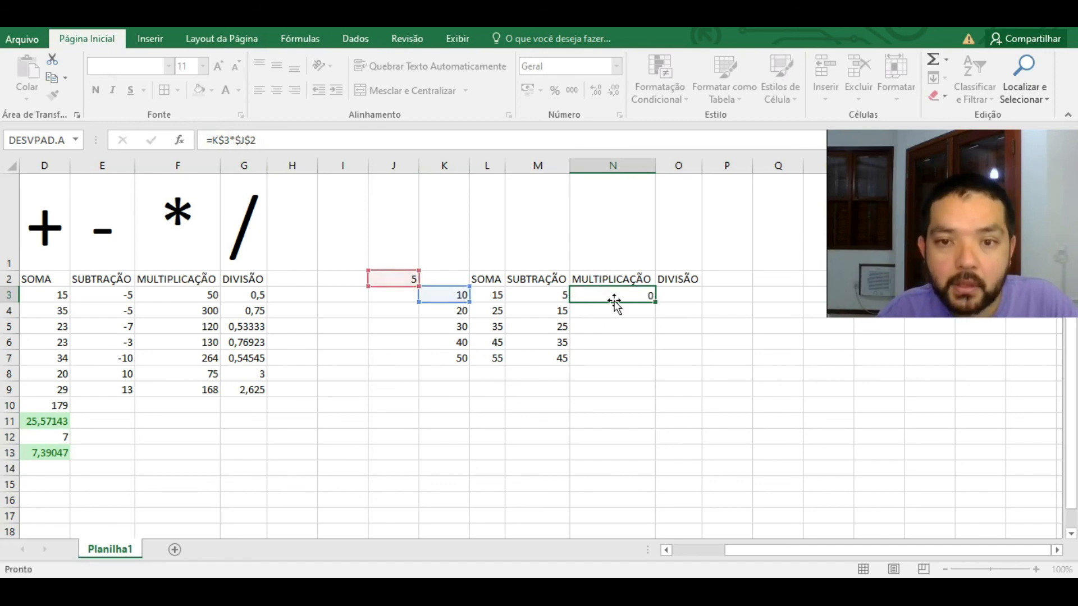
pyautogui.press('Return')
# Step: Copy N3's formula into O3 and change the * to / for a division formula
pyautogui.click(649, 298)
pyautogui.moveTo(653, 303); pyautogui.dragTo(692, 305)
pyautogui.click(690, 297)
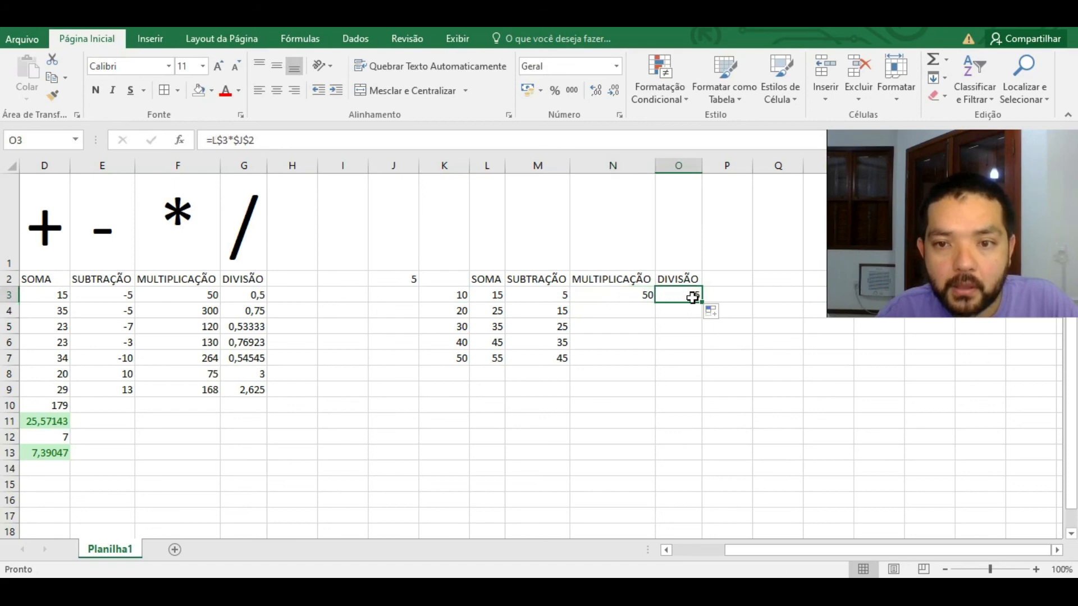
pyautogui.click(227, 141)
pyautogui.press('Delete')
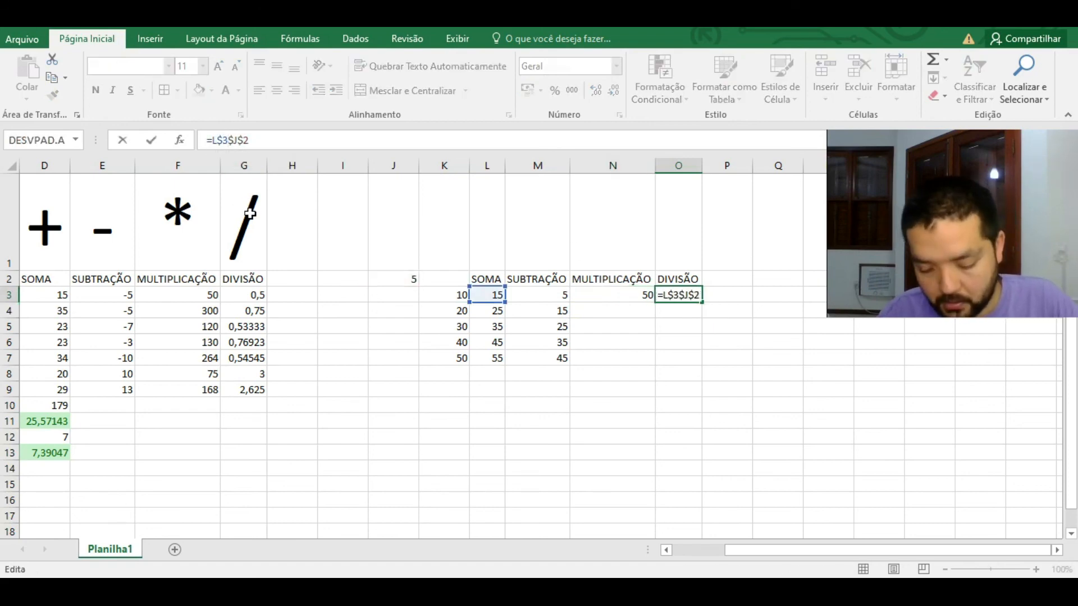
pyautogui.write('/')
pyautogui.press('Return')
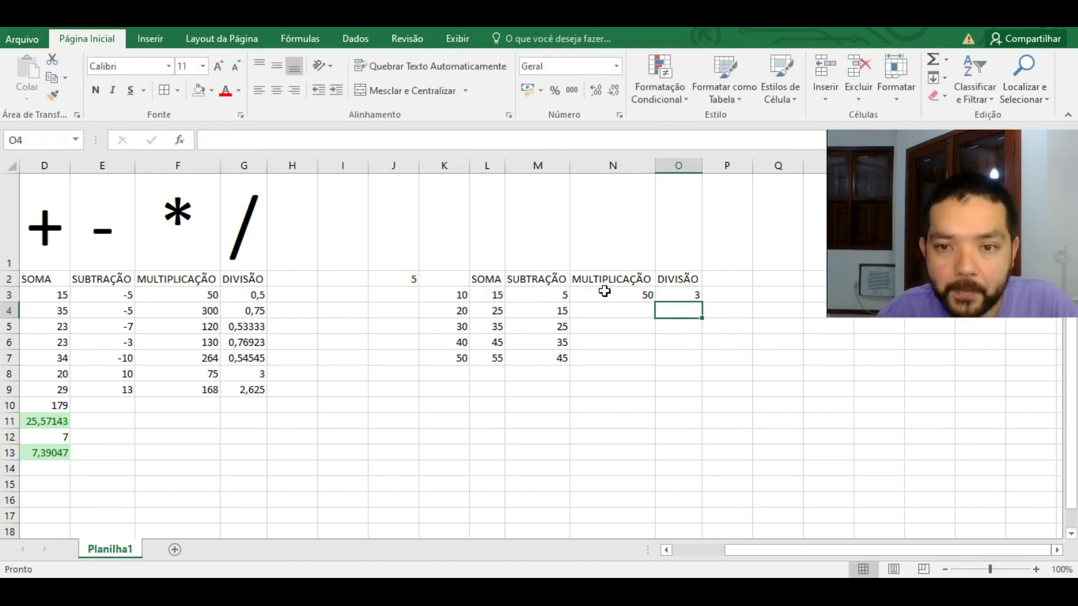
# Step: Fill the O3 and N3 formulas down the columns, then check N6 and N3, which repeat 3 and 50
pyautogui.click(682, 297)
pyautogui.moveTo(703, 301); pyautogui.dragTo(700, 362)
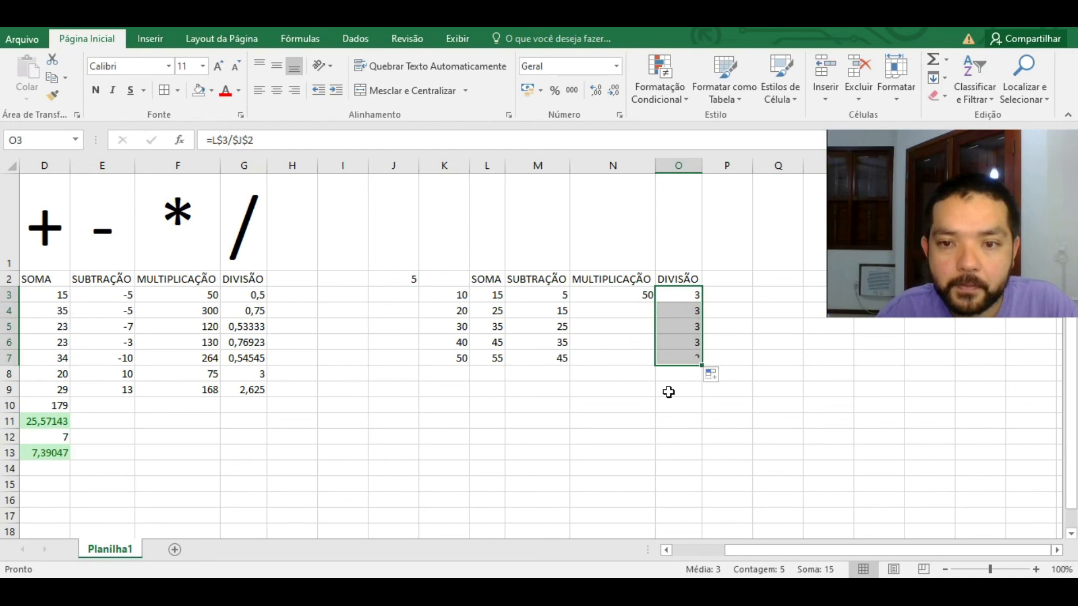
pyautogui.click(632, 296)
pyautogui.moveTo(655, 303); pyautogui.dragTo(656, 360)
pyautogui.click(664, 358)
pyautogui.click(635, 339)
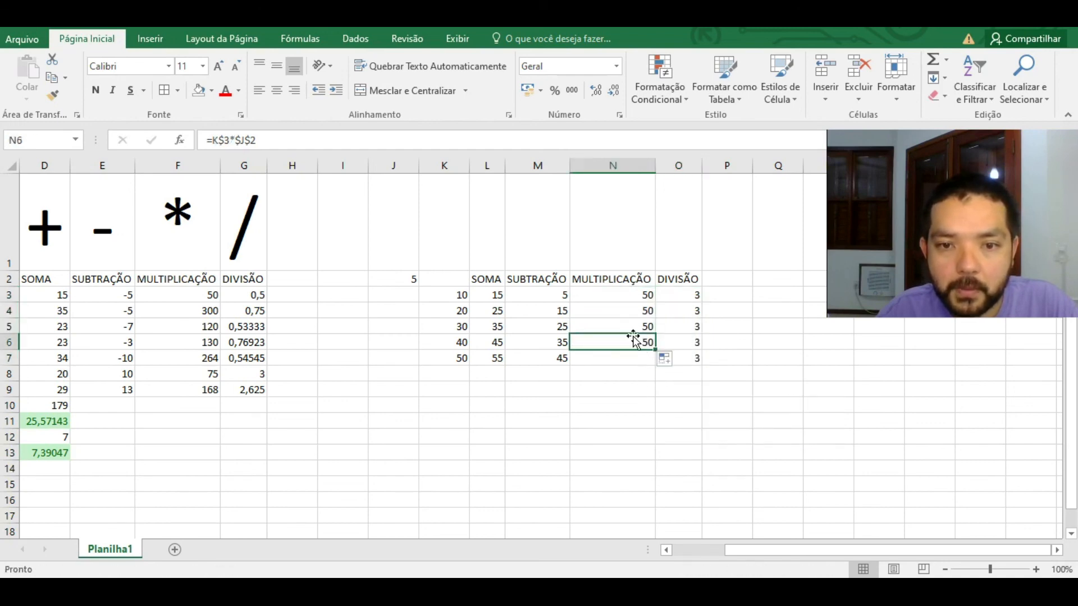
pyautogui.click(649, 296)
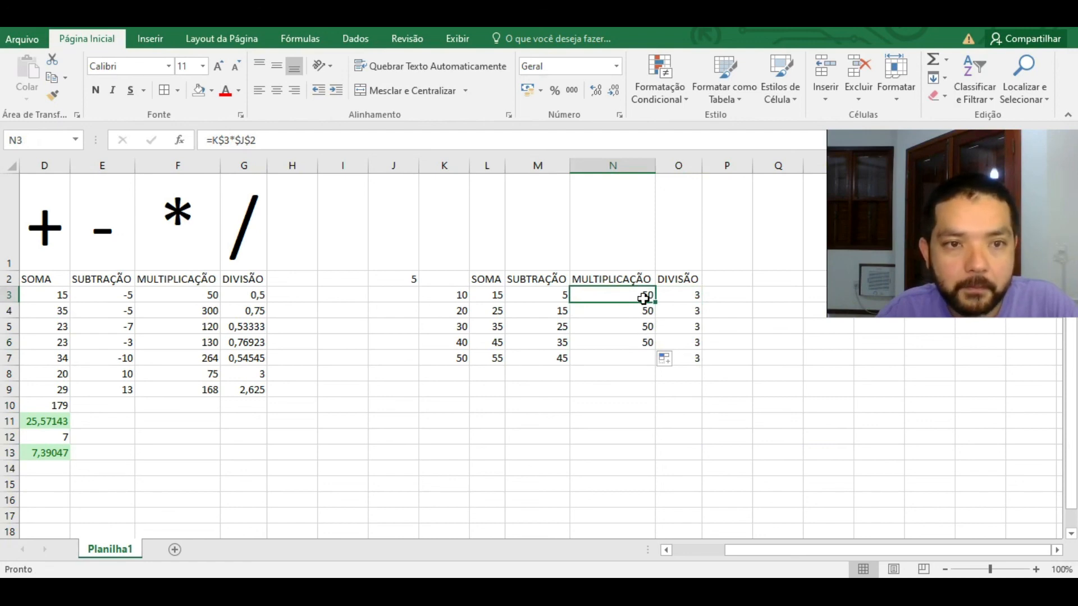
# Step: Correct N3's formula to =$K3*$J$2 so the column, not the row, of K is locked
pyautogui.click(223, 140)
pyautogui.press('BackSpace')
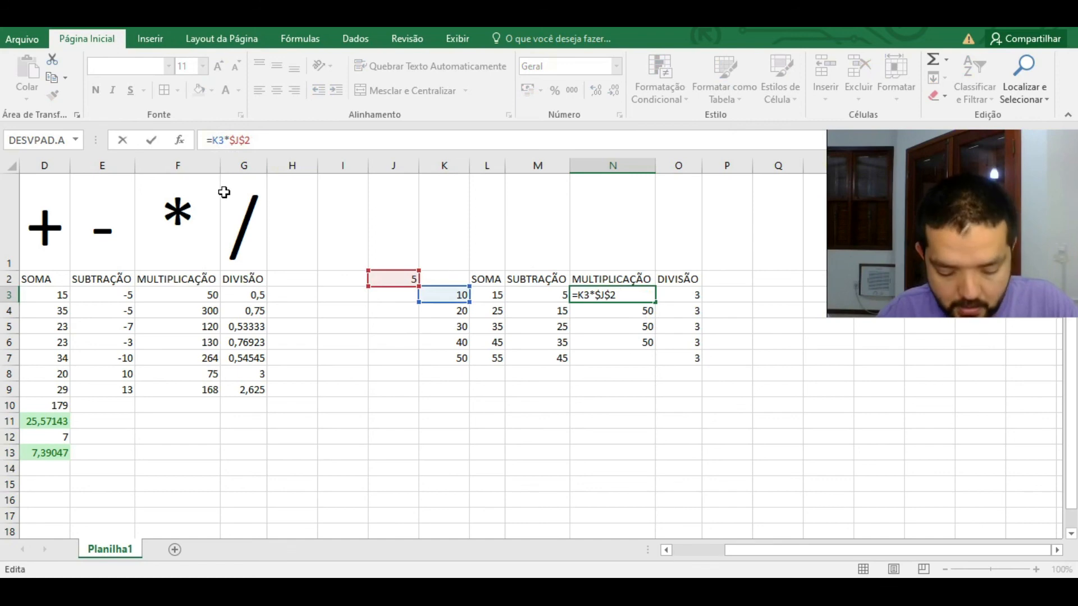
pyautogui.press('F4')
pyautogui.press('F4')
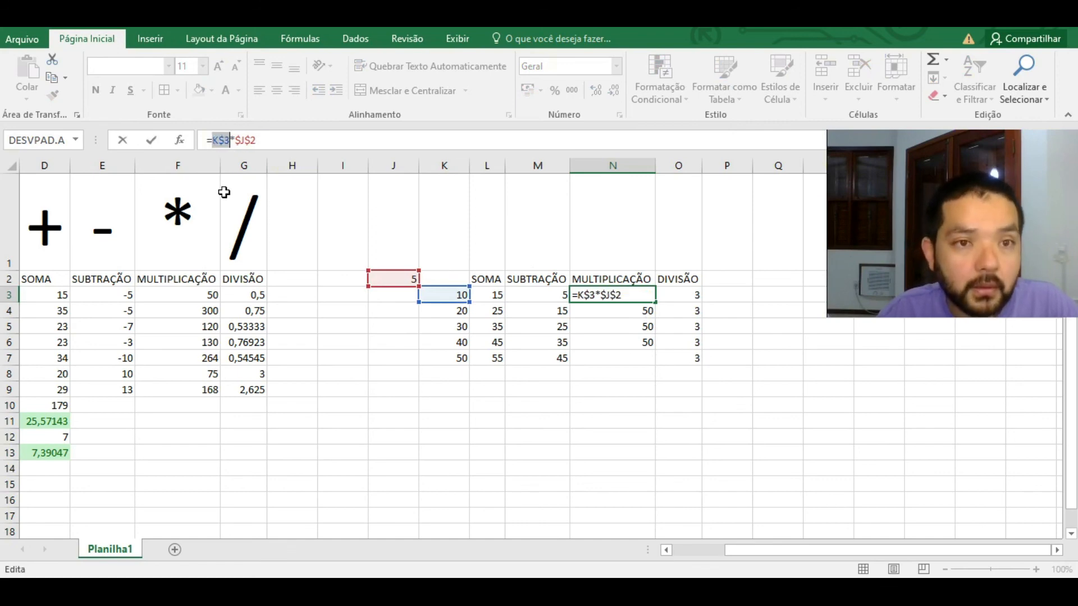
pyautogui.press('F4')
pyautogui.press('Return')
# Step: Copy N3 into O3 and change it to the division =$K3/$J$2
pyautogui.click(633, 295)
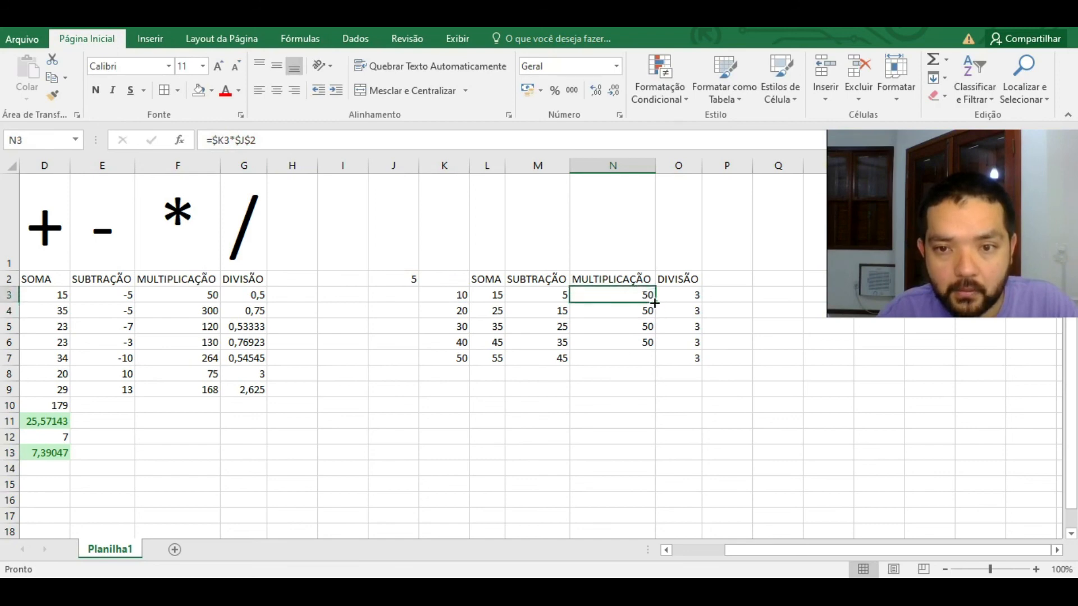
pyautogui.moveTo(656, 302); pyautogui.dragTo(695, 302)
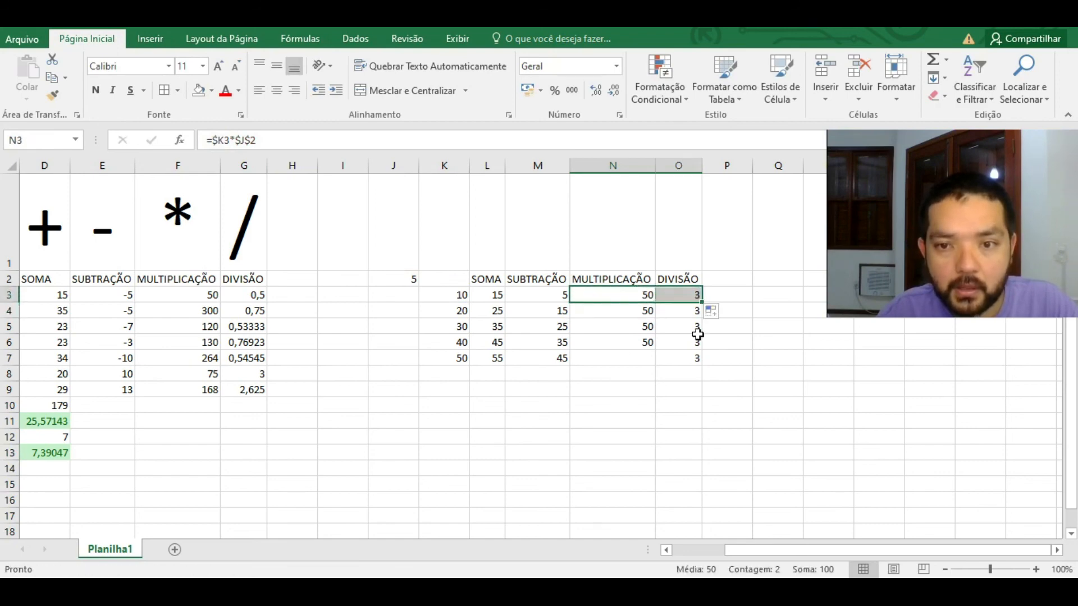
pyautogui.click(694, 297)
pyautogui.click(235, 140)
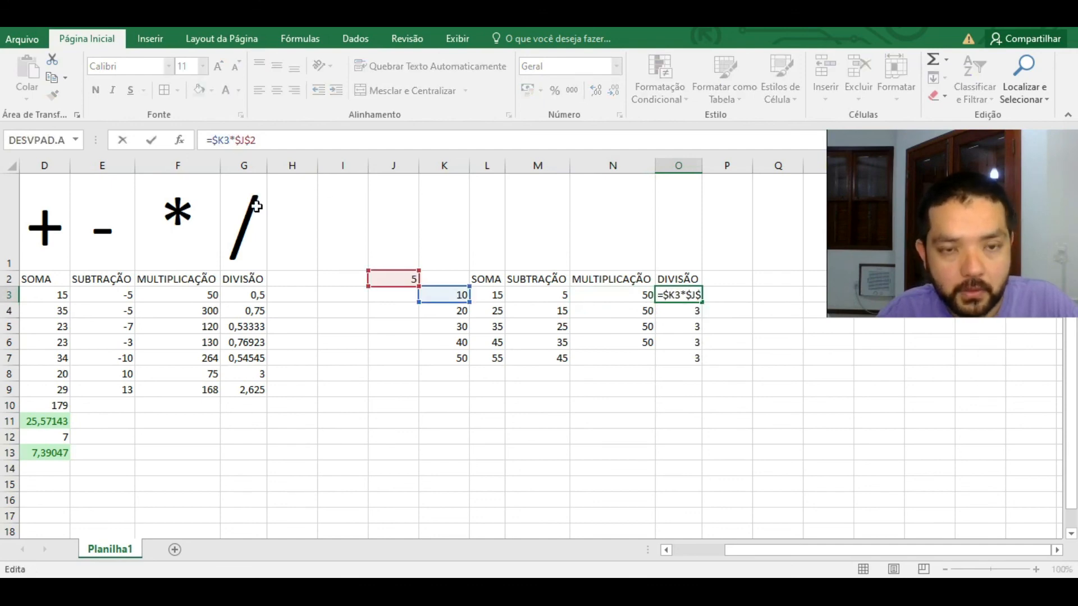
pyautogui.press('Delete')
pyautogui.write('/')
pyautogui.press('Return')
# Step: Fill N3:O3 down to row 7 (50–250 and 2–10), check O7 and N4, and select K2:O7
pyautogui.moveTo(640, 295); pyautogui.dragTo(696, 370)
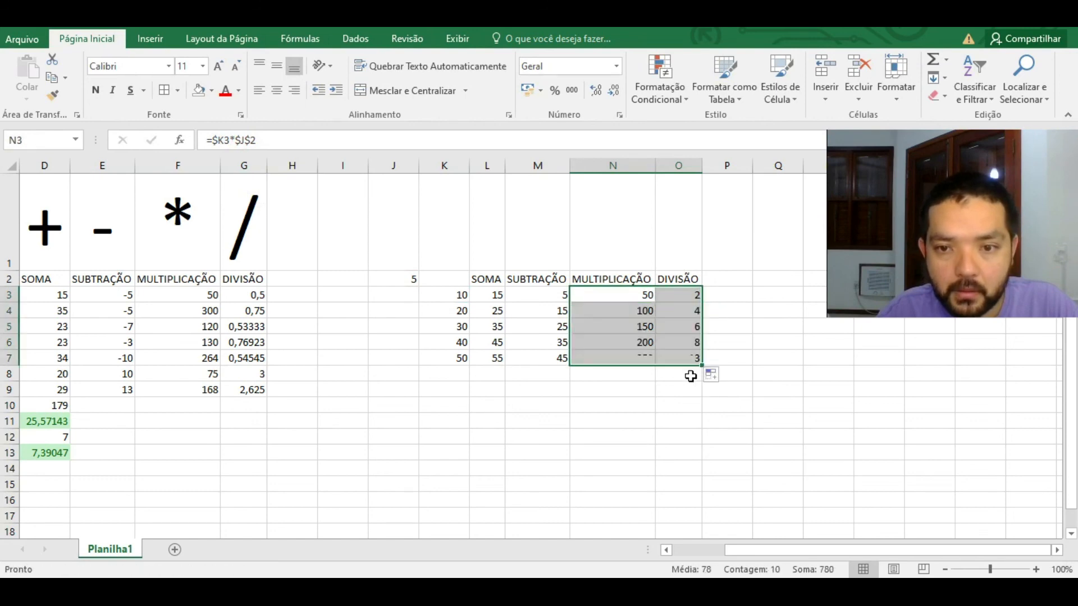
pyautogui.click(660, 357)
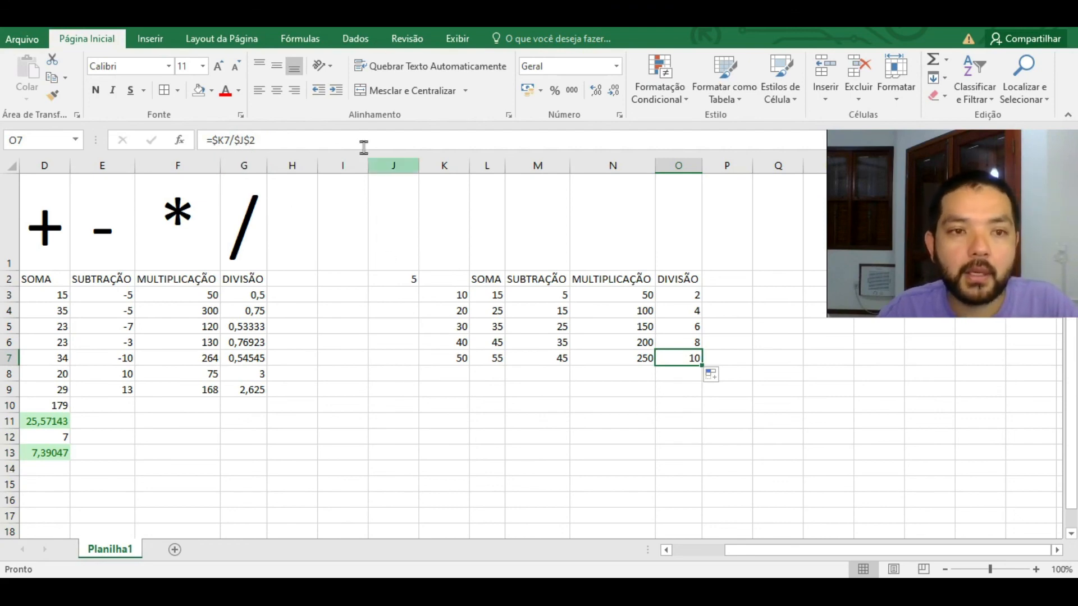
pyautogui.click(651, 315)
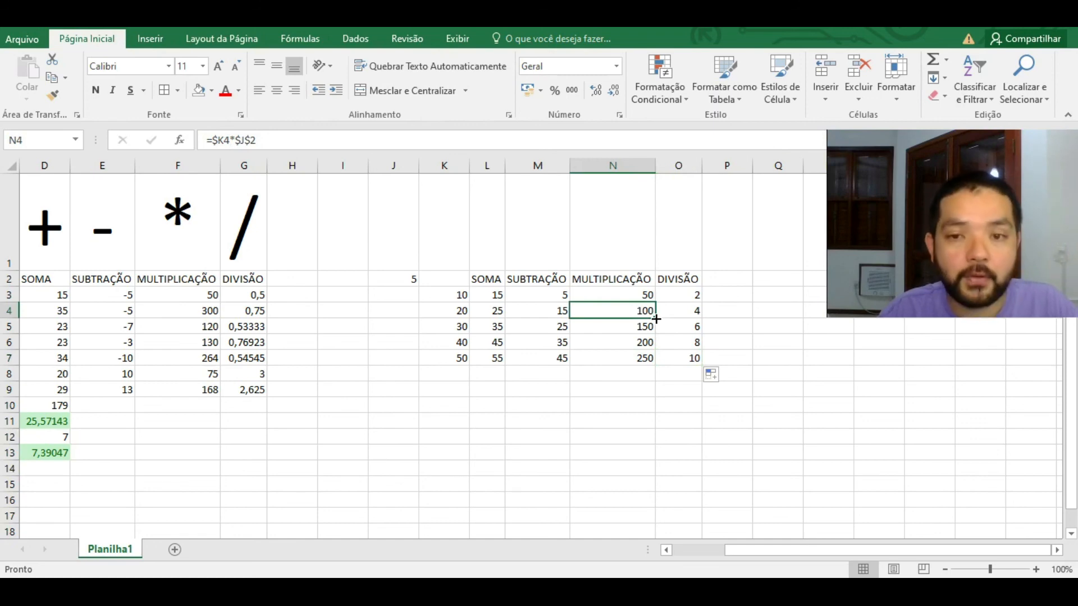
pyautogui.moveTo(679, 279); pyautogui.dragTo(443, 359)
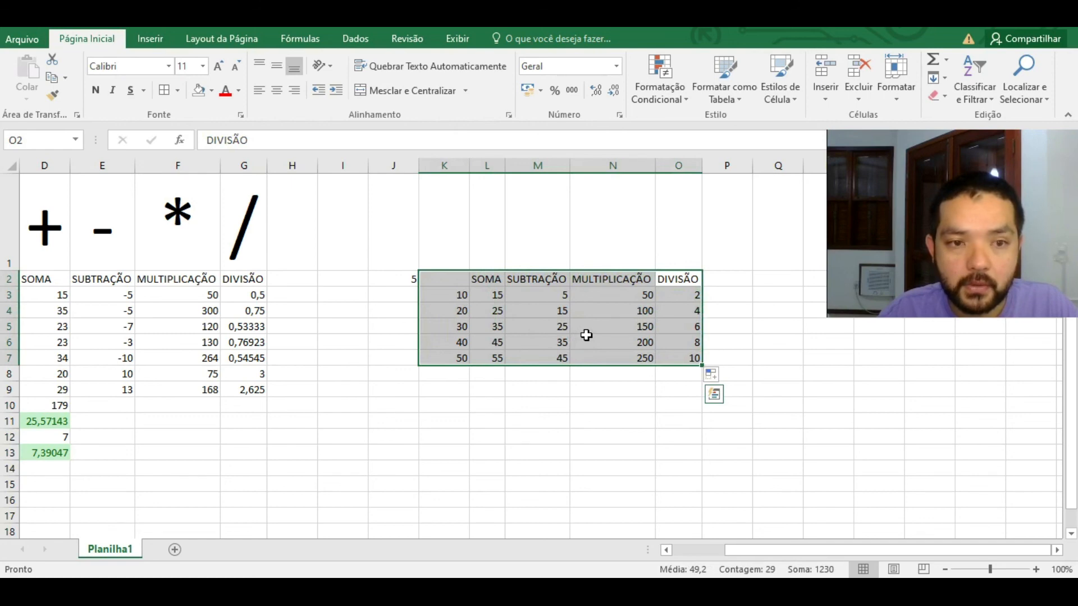
pyautogui.moveTo(762, 551); pyautogui.dragTo(708, 553)
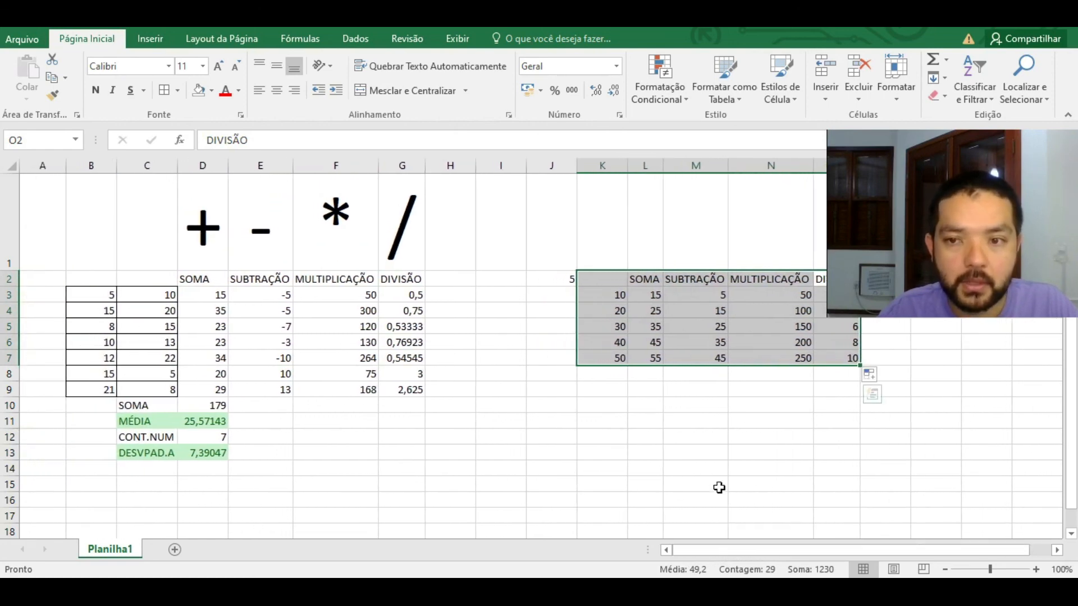